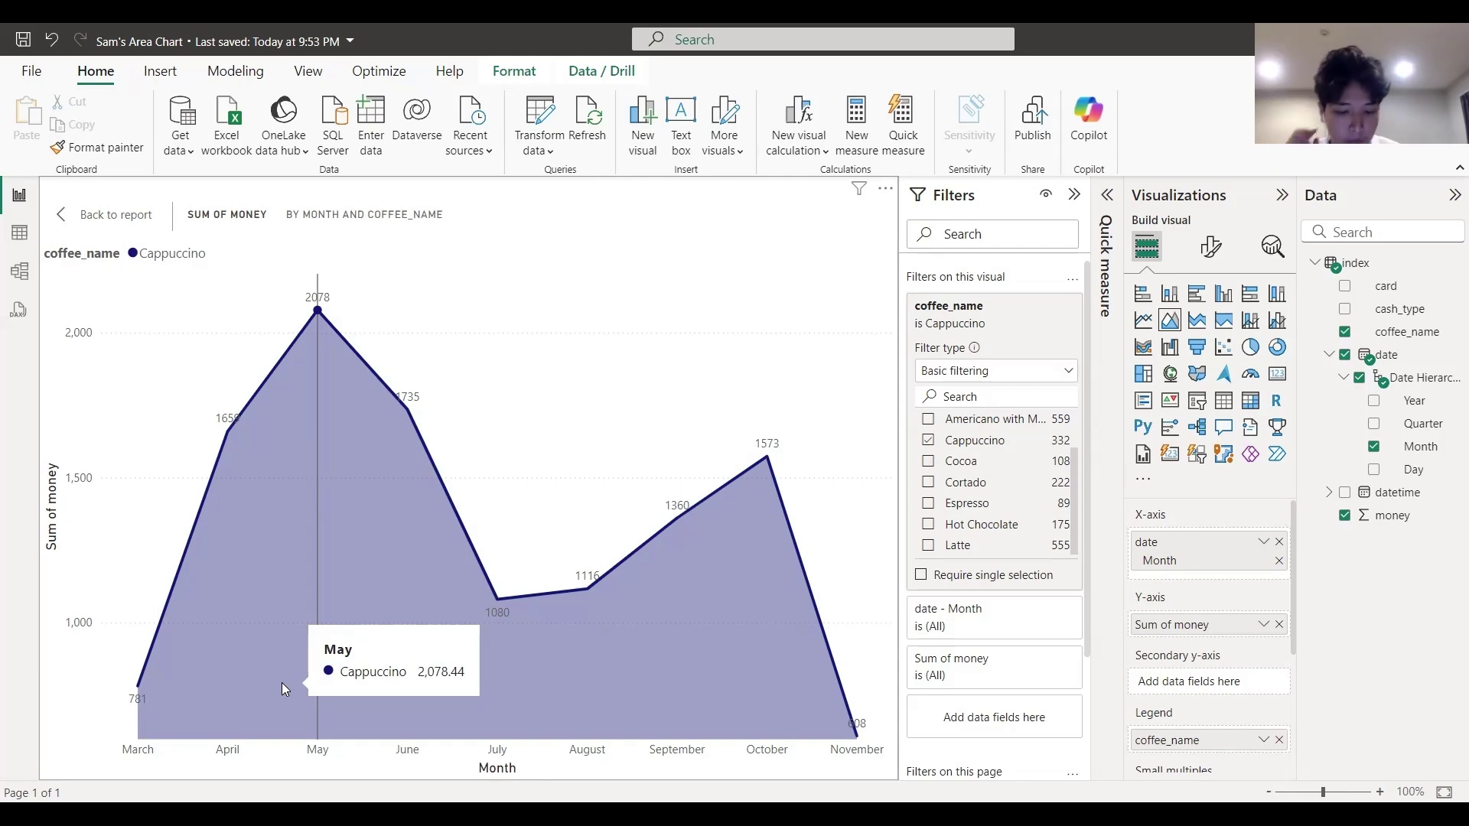
# Step: Examine the rows of the index data table and return to the report
pyautogui.click(19, 231)
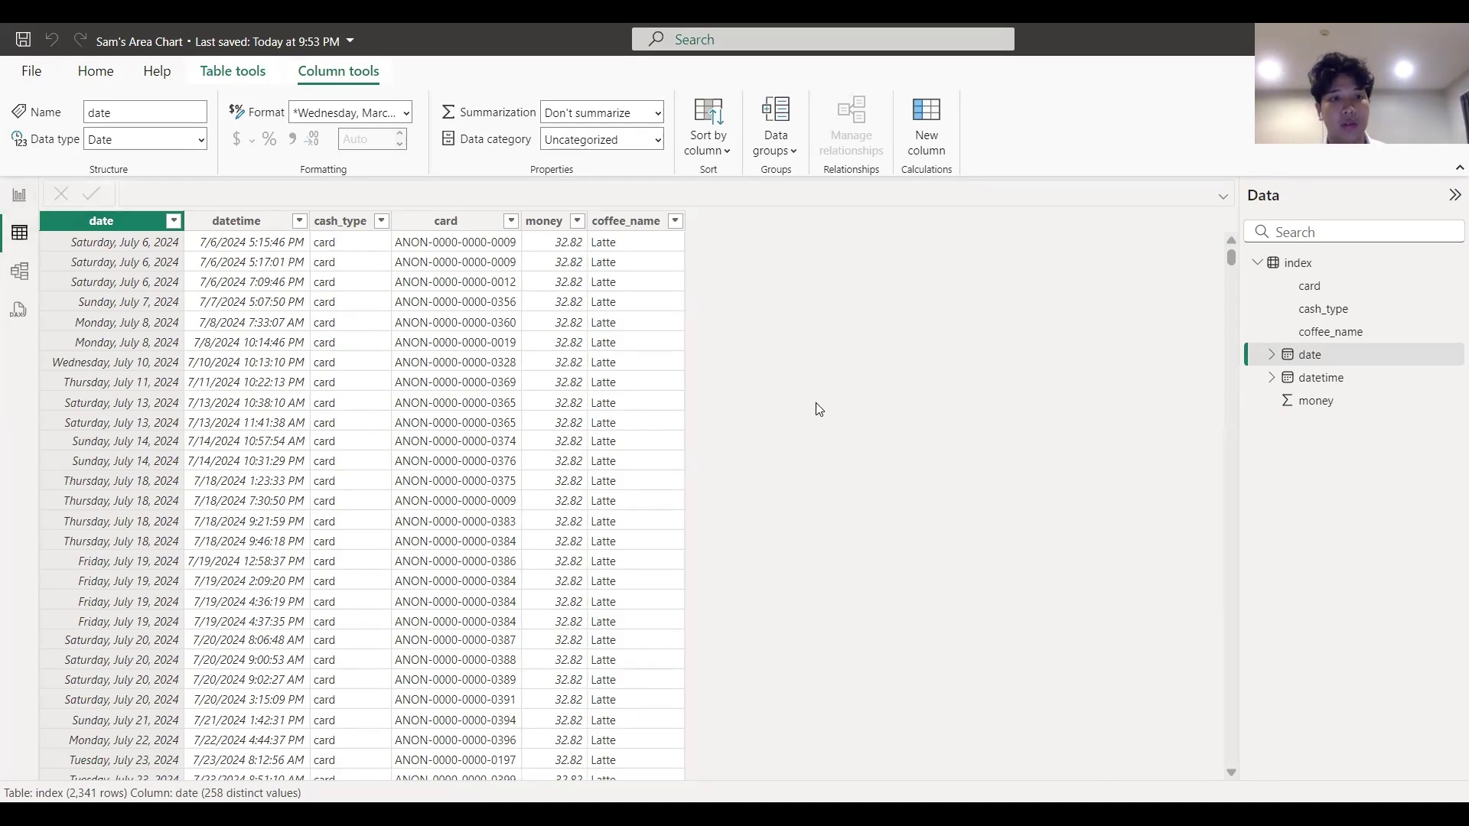
pyautogui.click(19, 196)
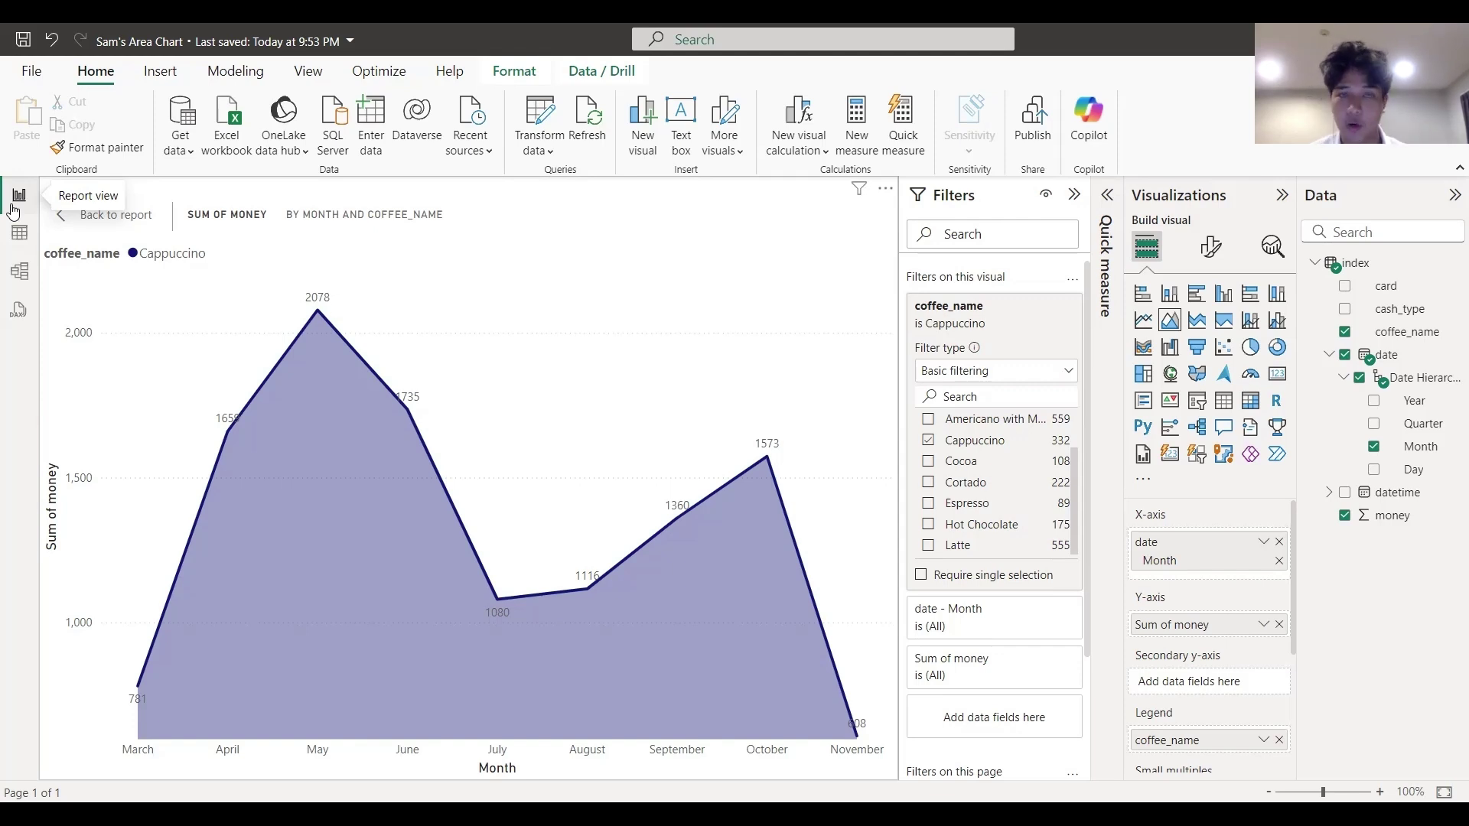
# Step: Include Hot Chocolate alongside Cappuccino in the area chart's coffee_name filter and inspect the monthly values
pyautogui.click(930, 526)
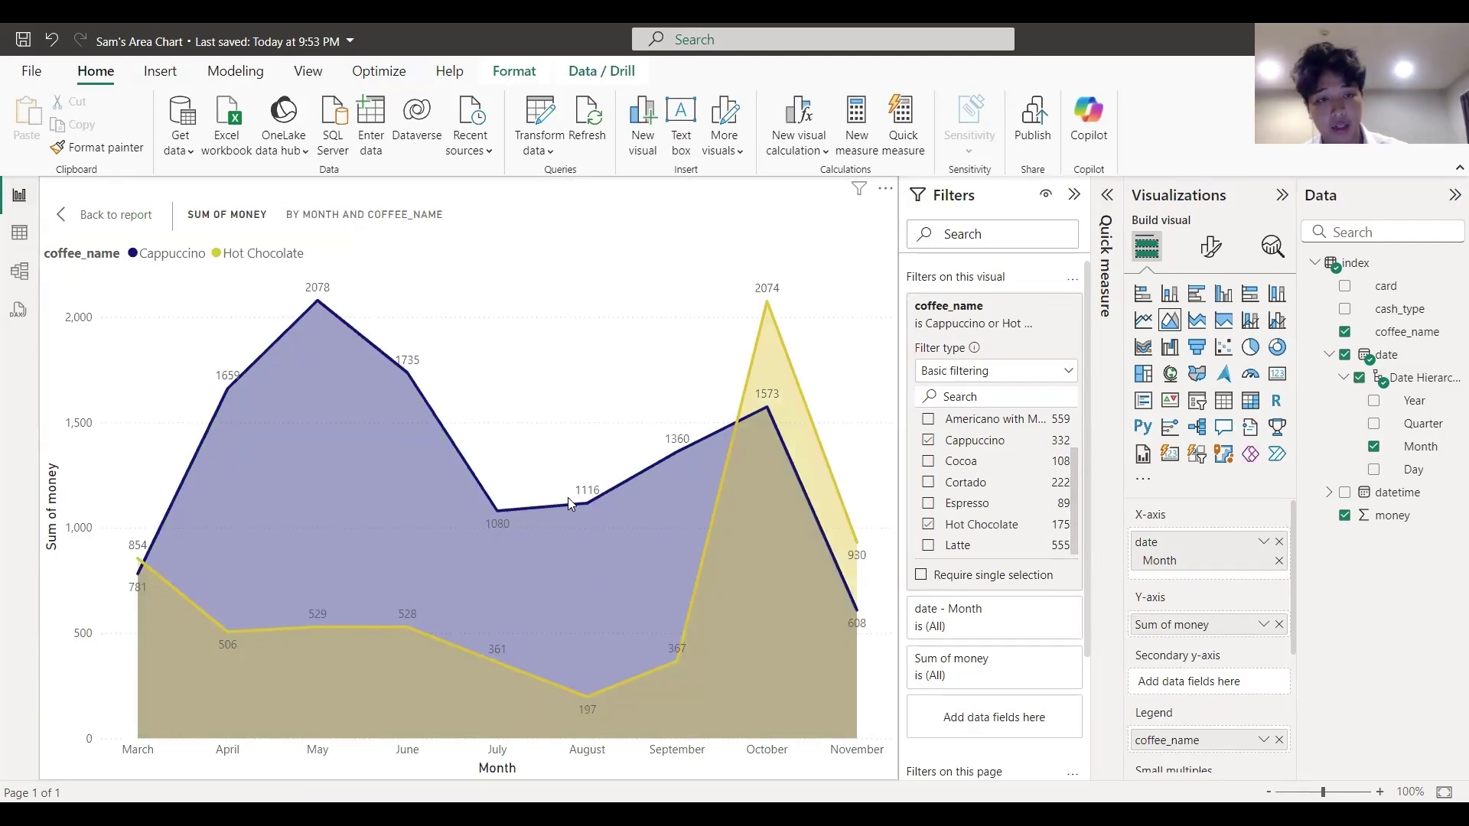
pyautogui.moveTo(313, 398)
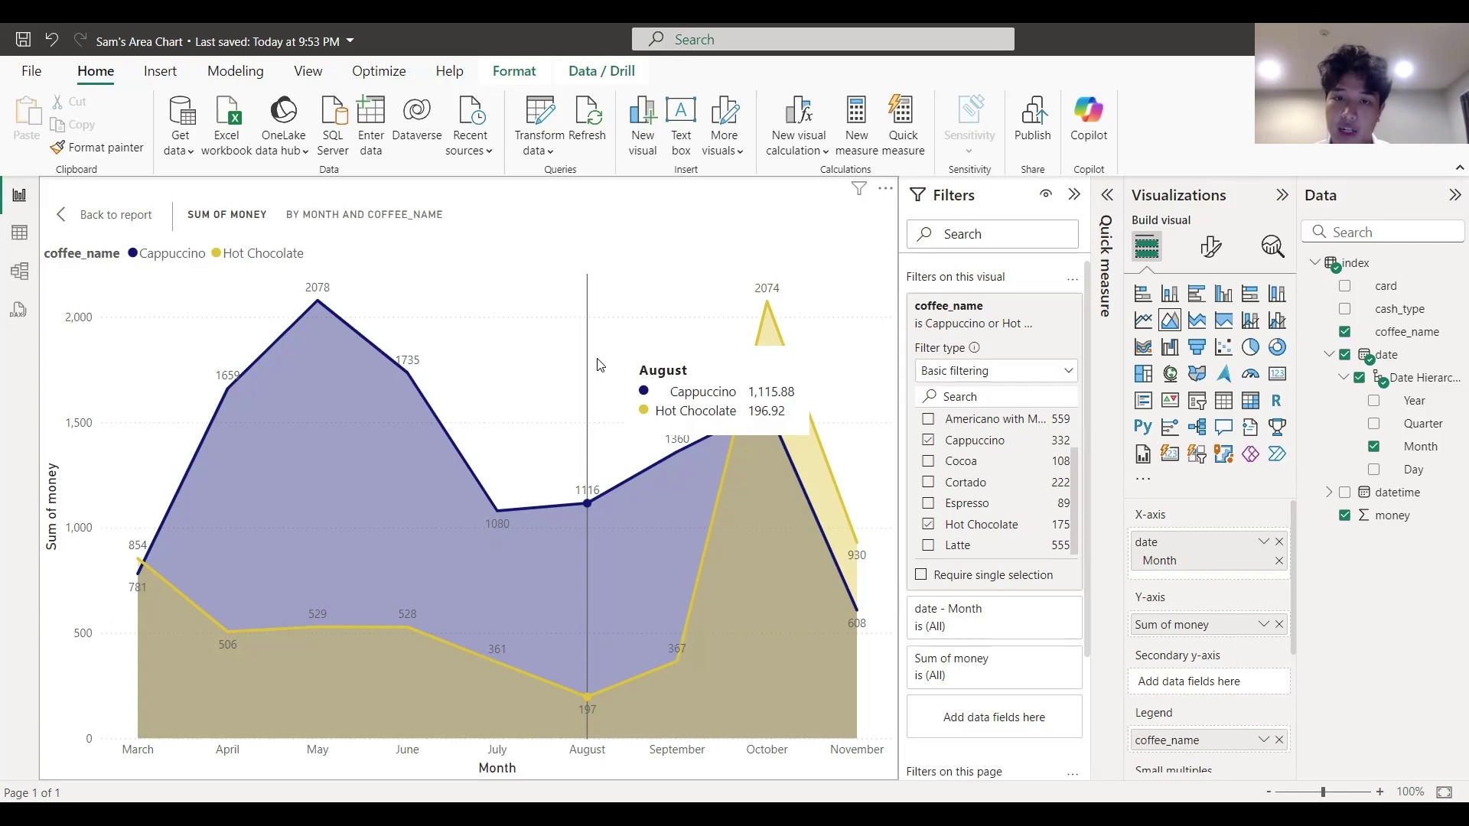
# Step: Try charting the sum of money by coffee_name for all coffees instead of by month, and undo the changes
pyautogui.click(1281, 543)
pyautogui.moveTo(1205, 709); pyautogui.dragTo(1206, 547)
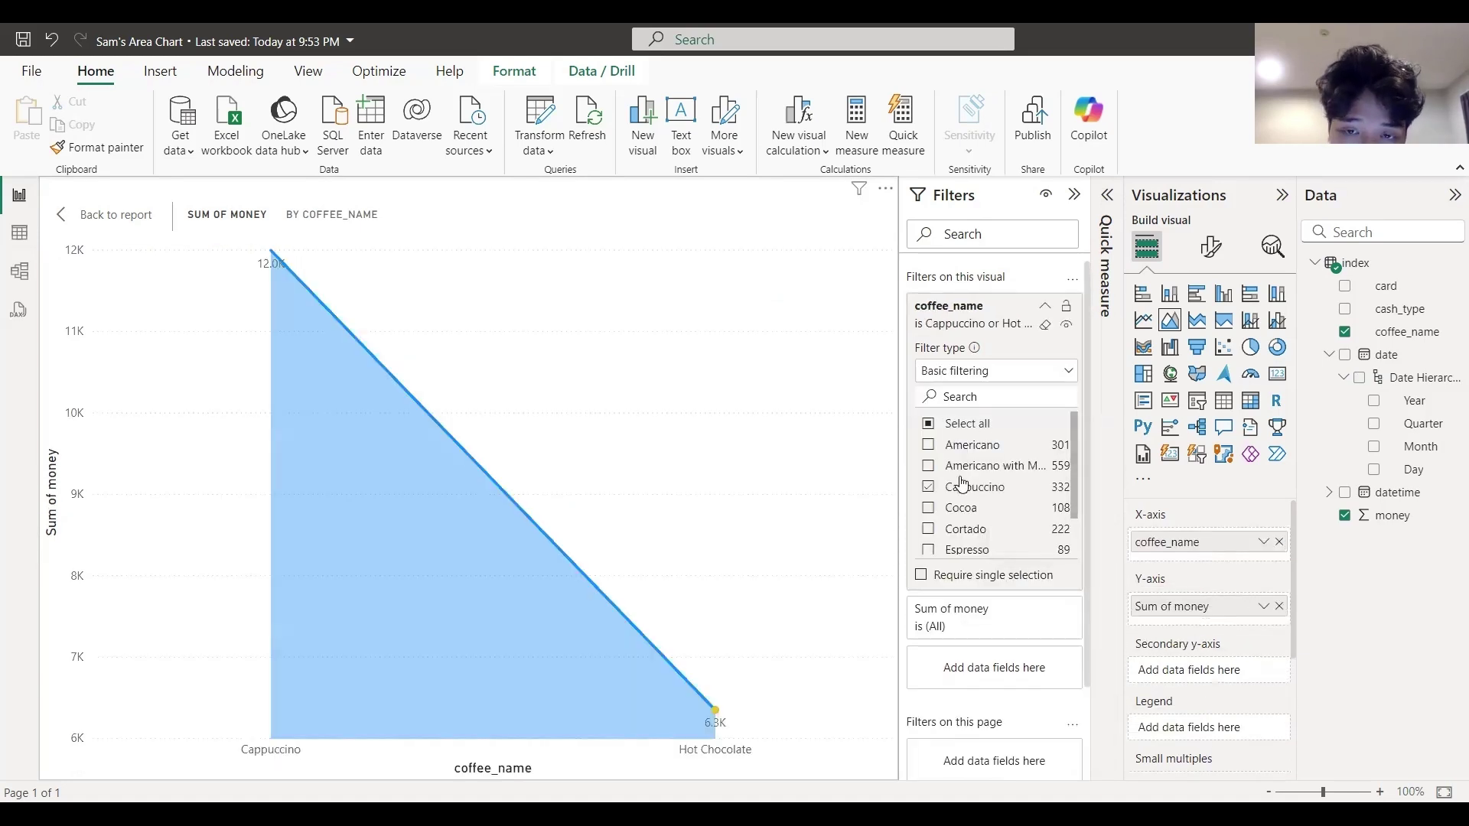
pyautogui.click(929, 425)
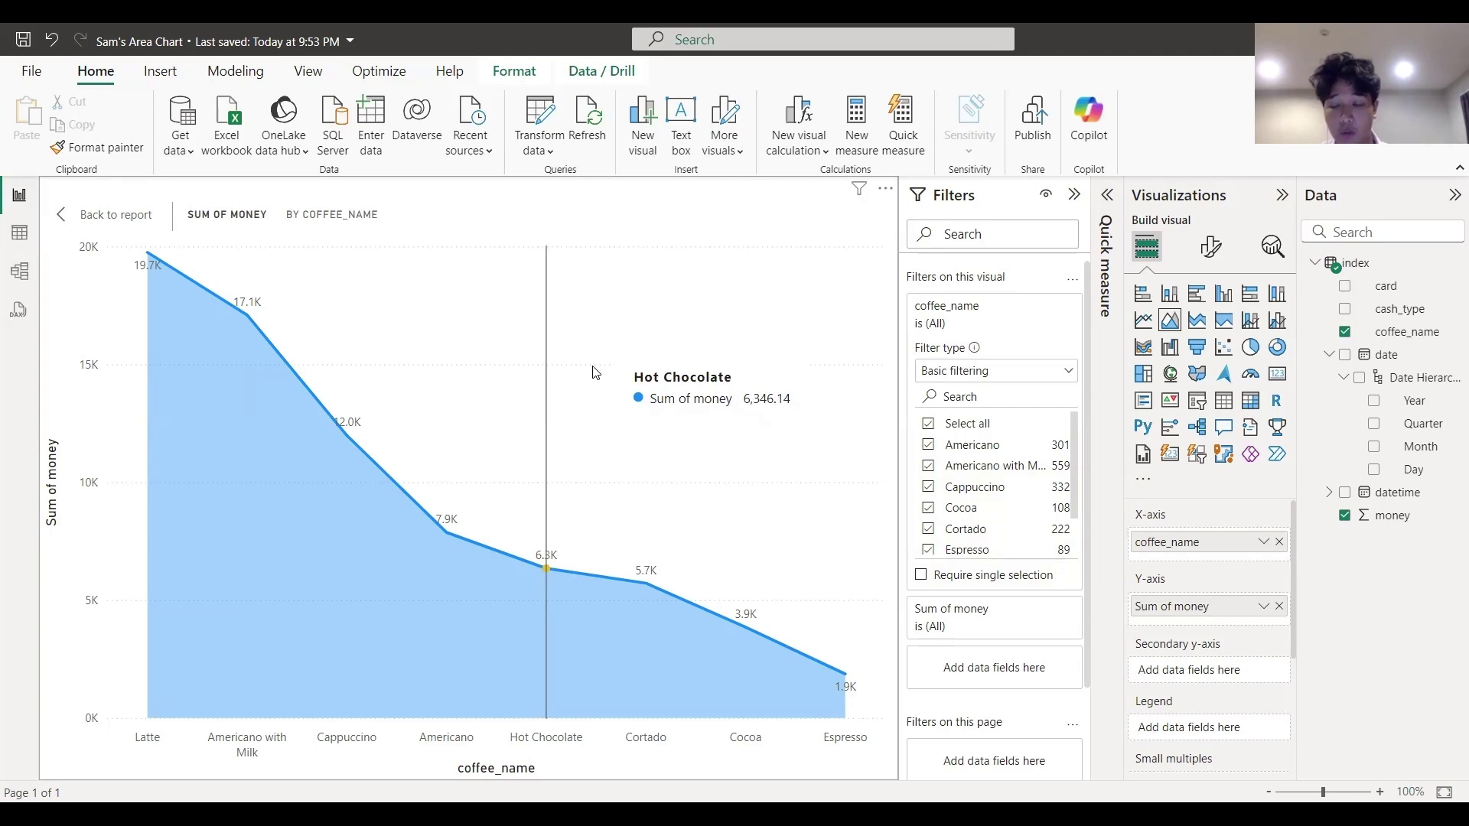
pyautogui.click(52, 46)
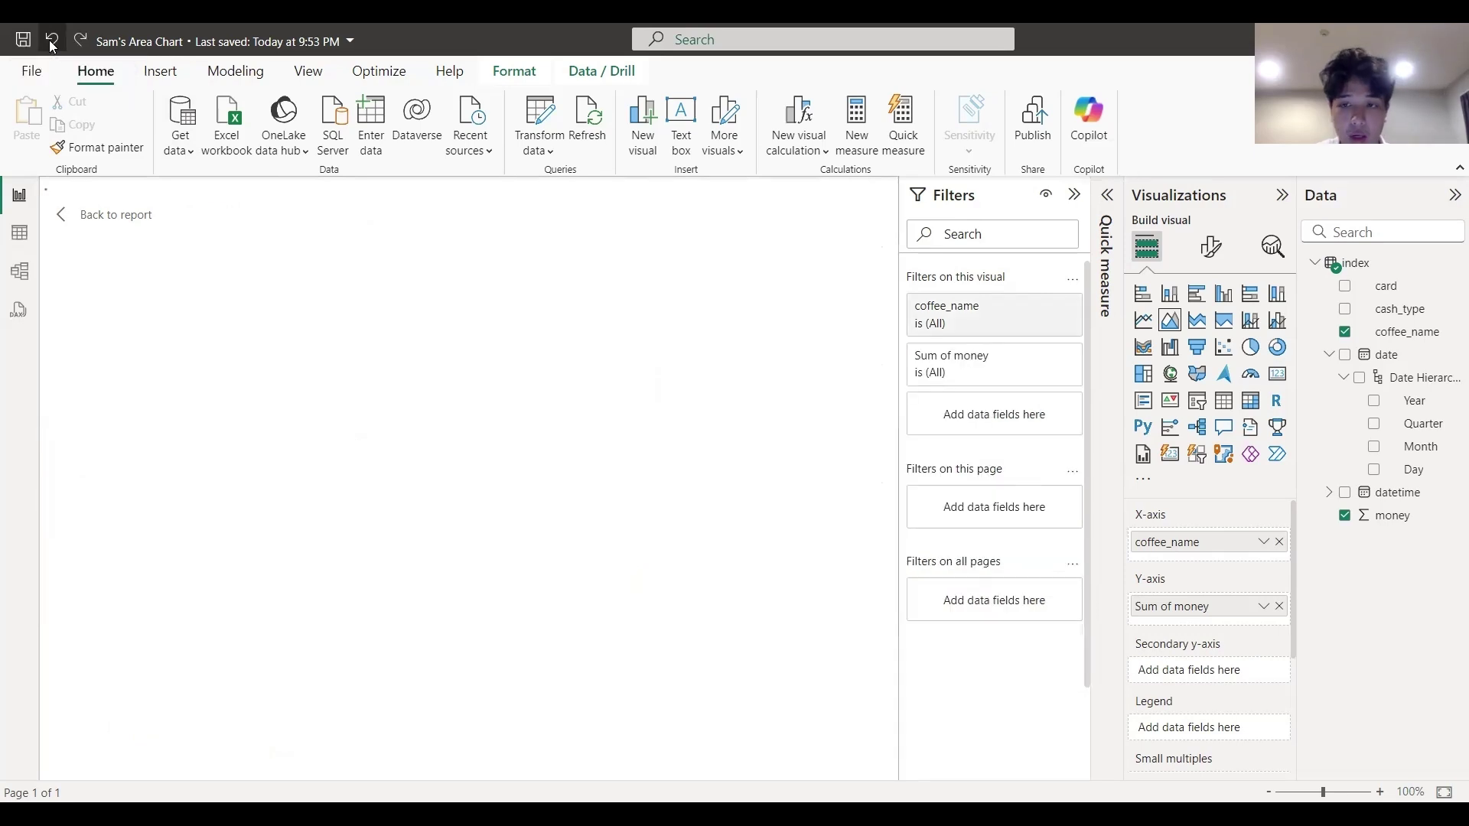
pyautogui.click(52, 46)
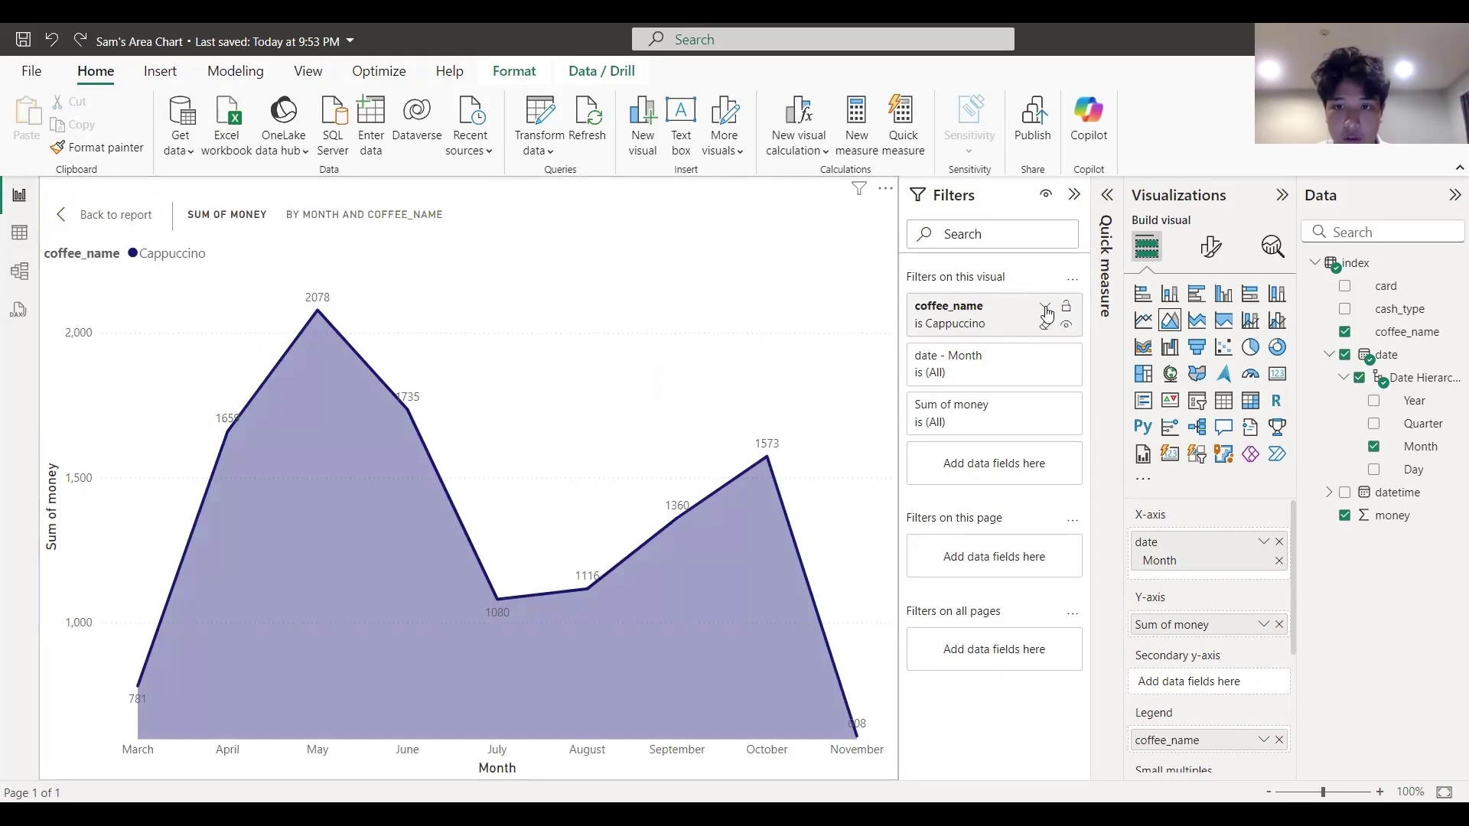
# Step: Expand the coffee_name filter and add Hot Chocolate to the Cappuccino selection
pyautogui.click(1045, 306)
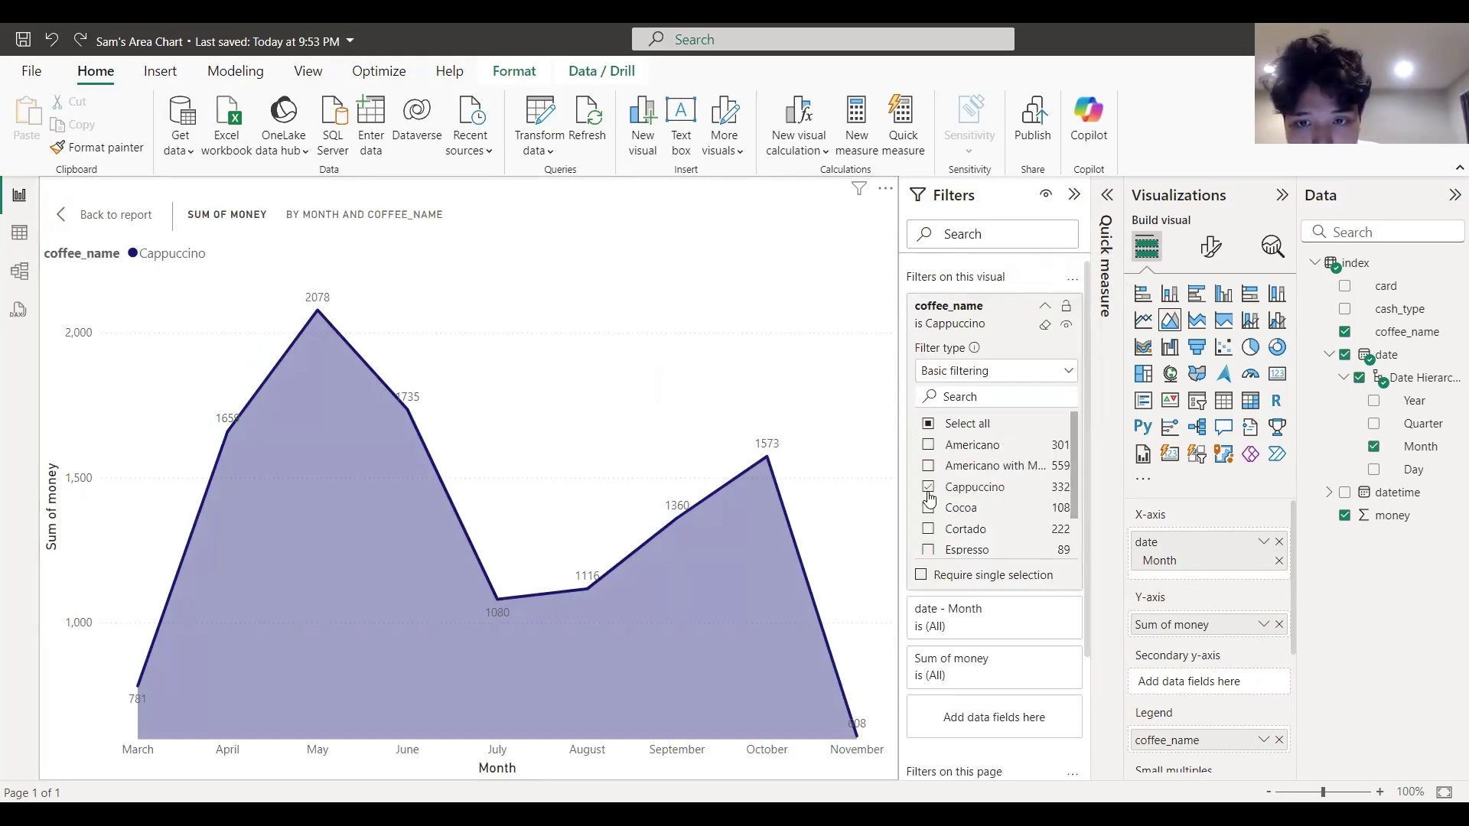
pyautogui.scroll(-1, 948, 520)
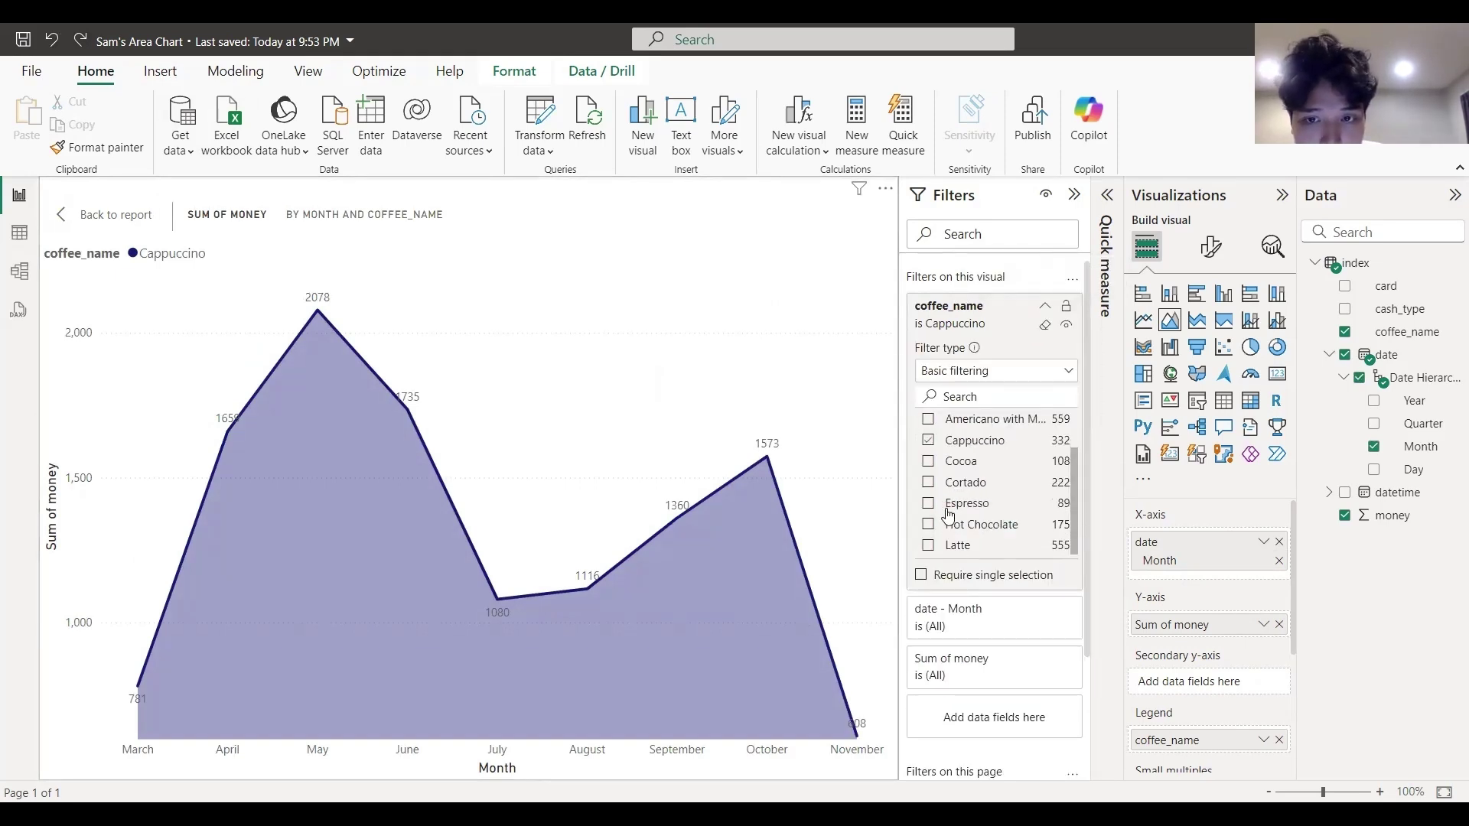
pyautogui.click(929, 525)
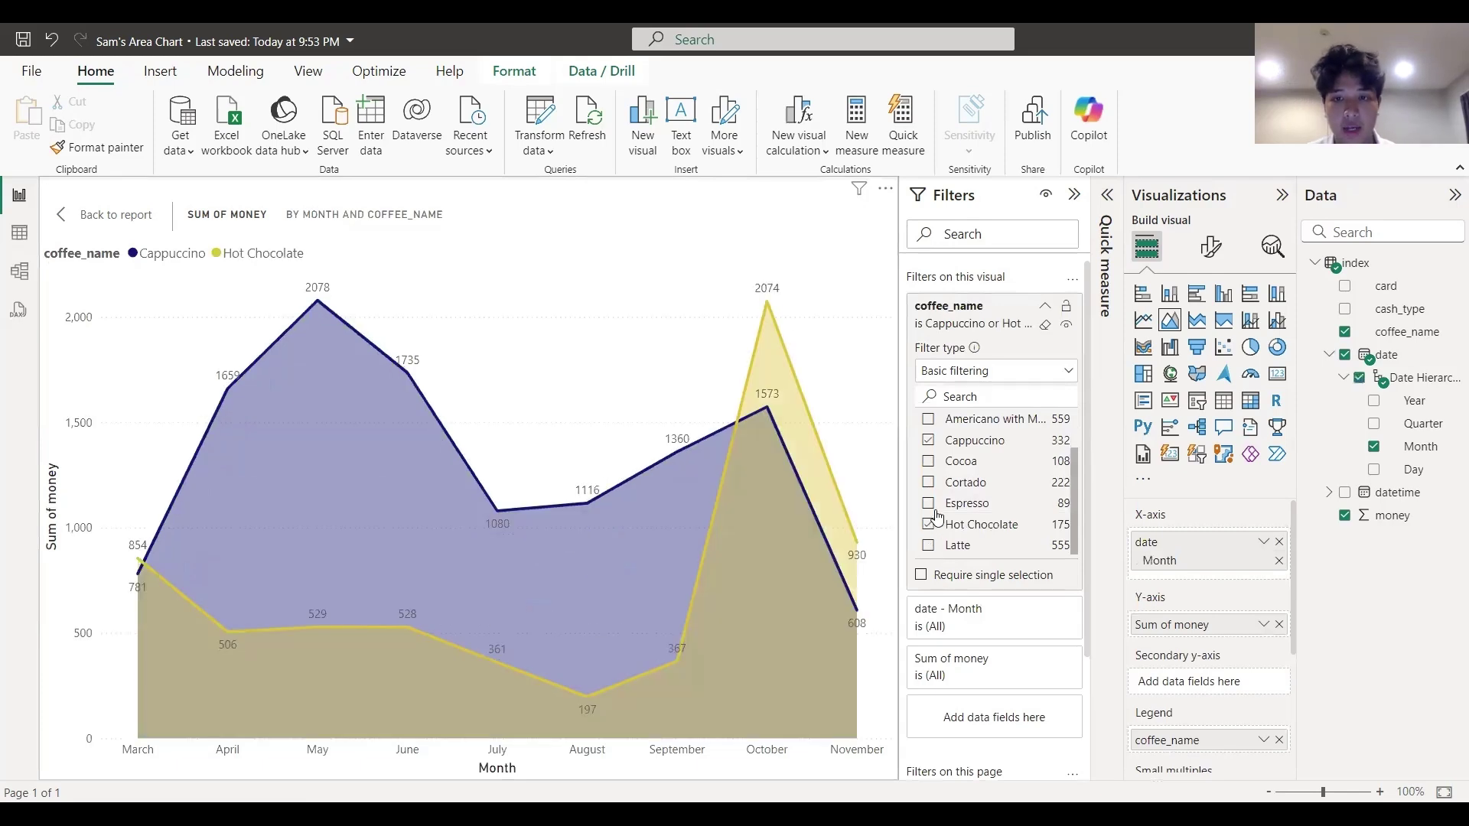
# Step: Add Espresso, Americano with Milk and Americano to the coffee_name filter and compare the overlapping areas
pyautogui.click(929, 504)
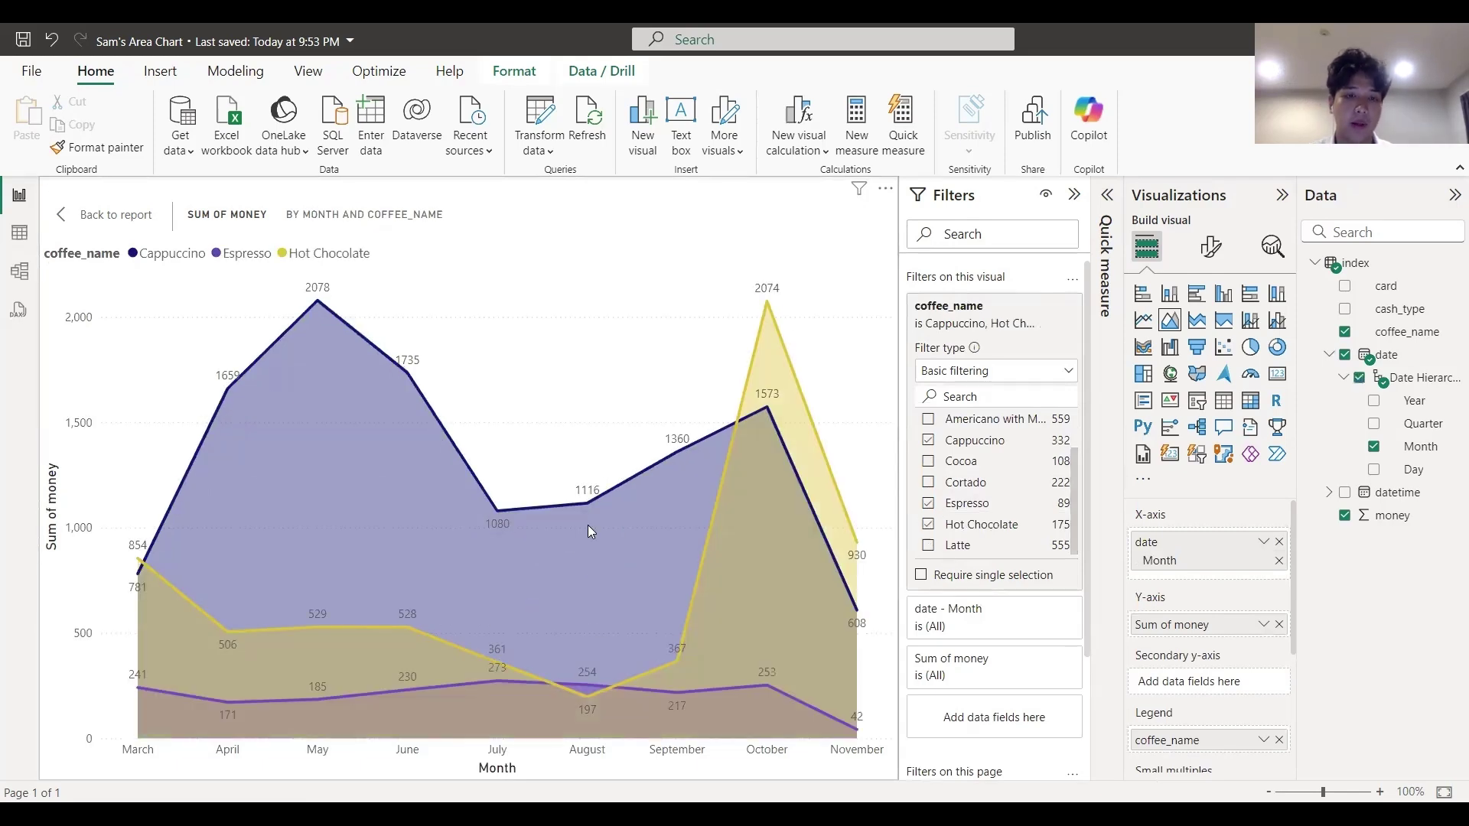
pyautogui.moveTo(581, 362)
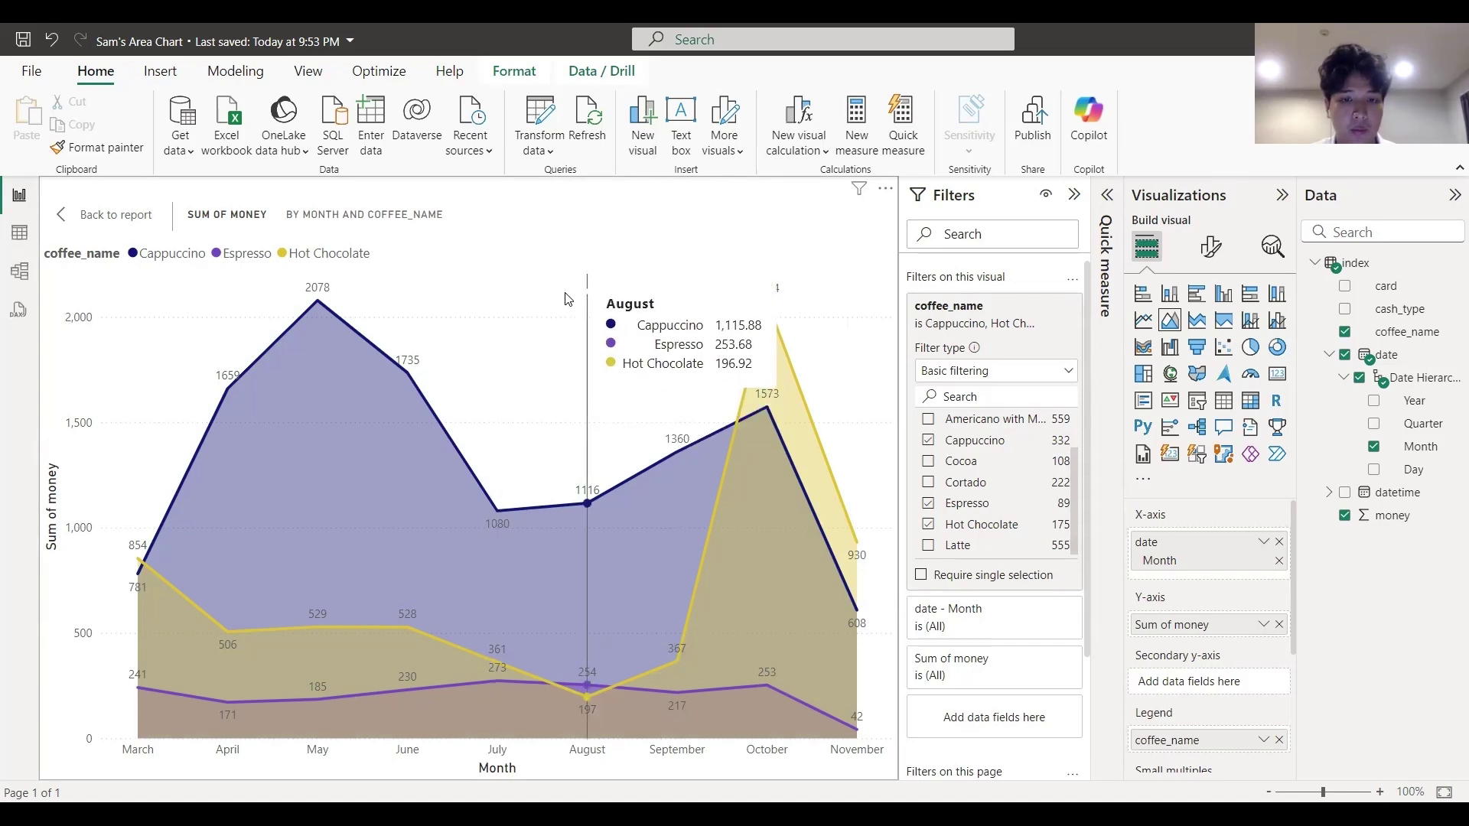
pyautogui.scroll(1, 995, 482)
pyautogui.click(929, 466)
pyautogui.click(929, 445)
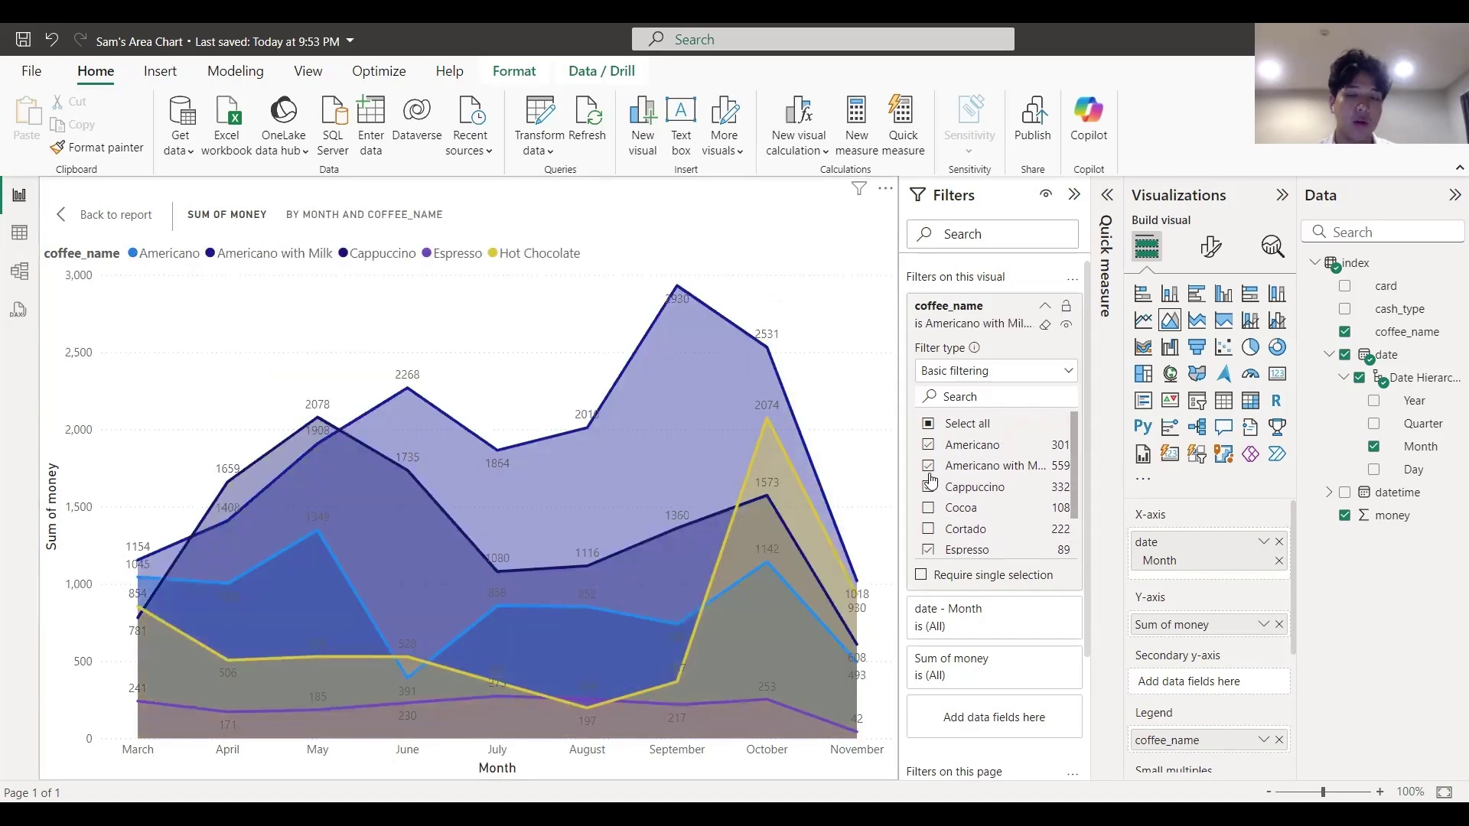
pyautogui.moveTo(842, 348)
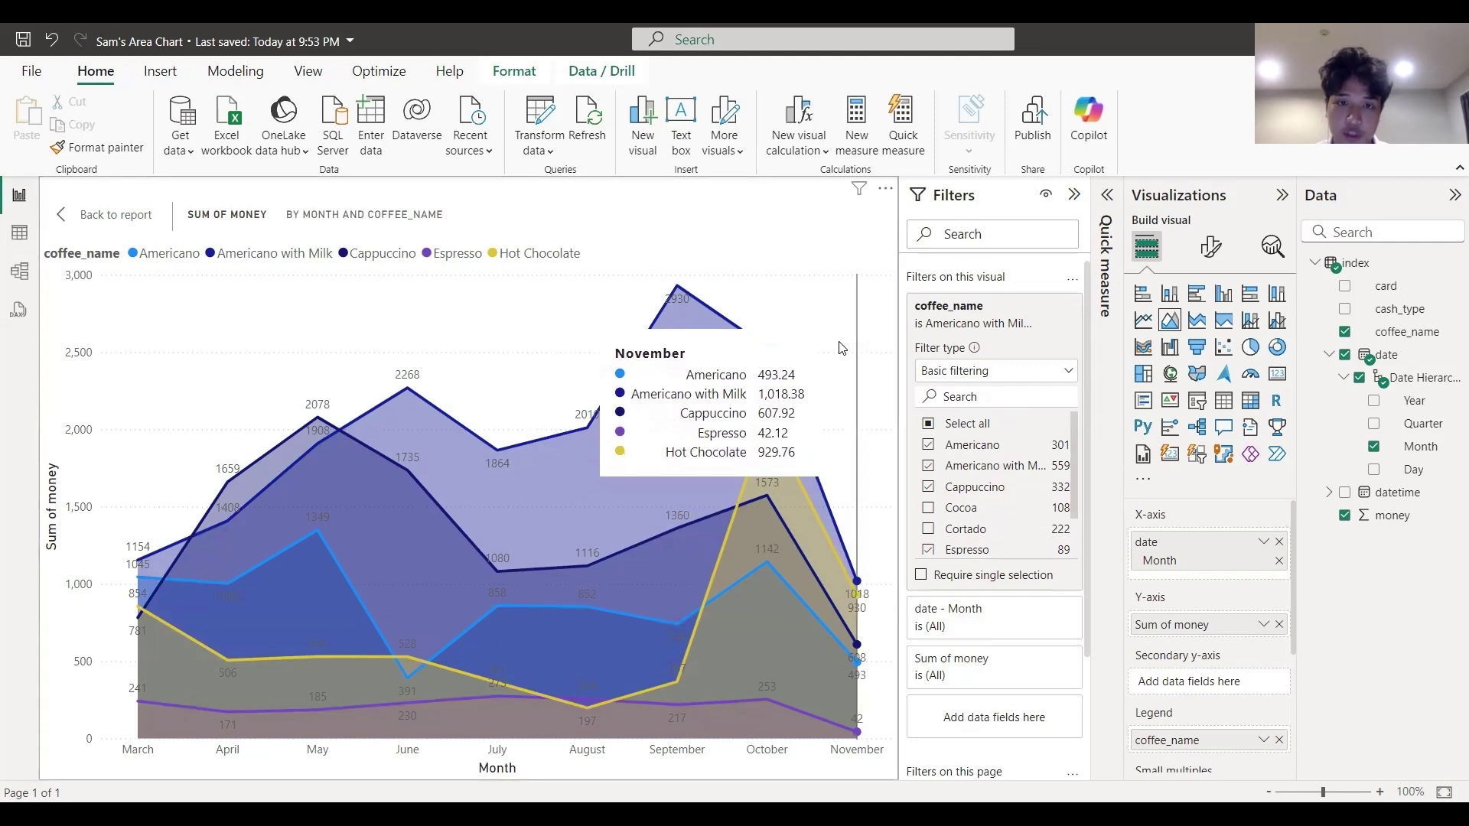
# Step: Remove Americano, Americano with Milk and Espresso from the coffee_name filter, keeping Cappuccino and Hot Chocolate
pyautogui.click(930, 446)
pyautogui.click(930, 467)
pyautogui.scroll(-1, 933, 497)
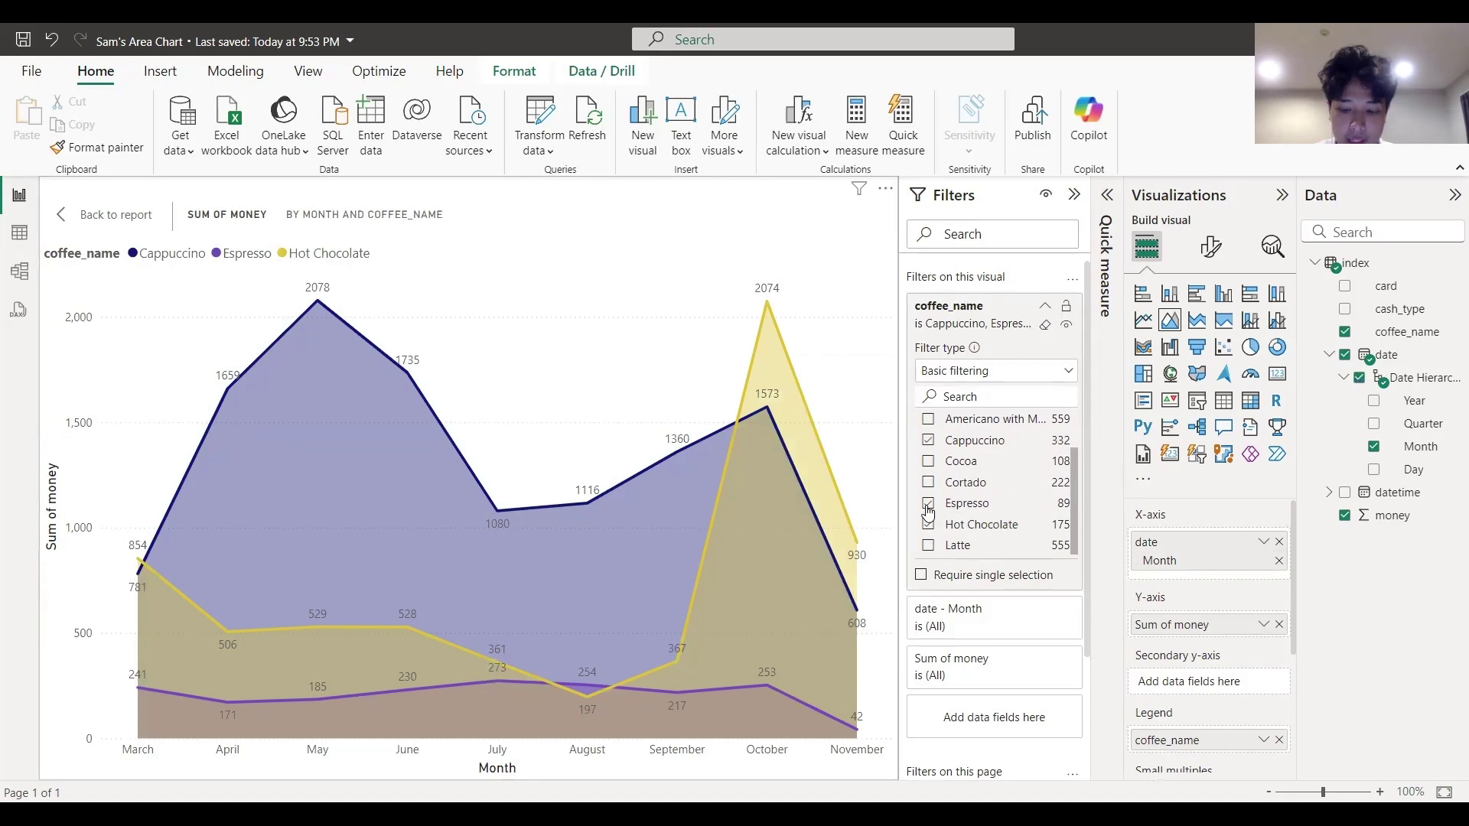
pyautogui.click(928, 506)
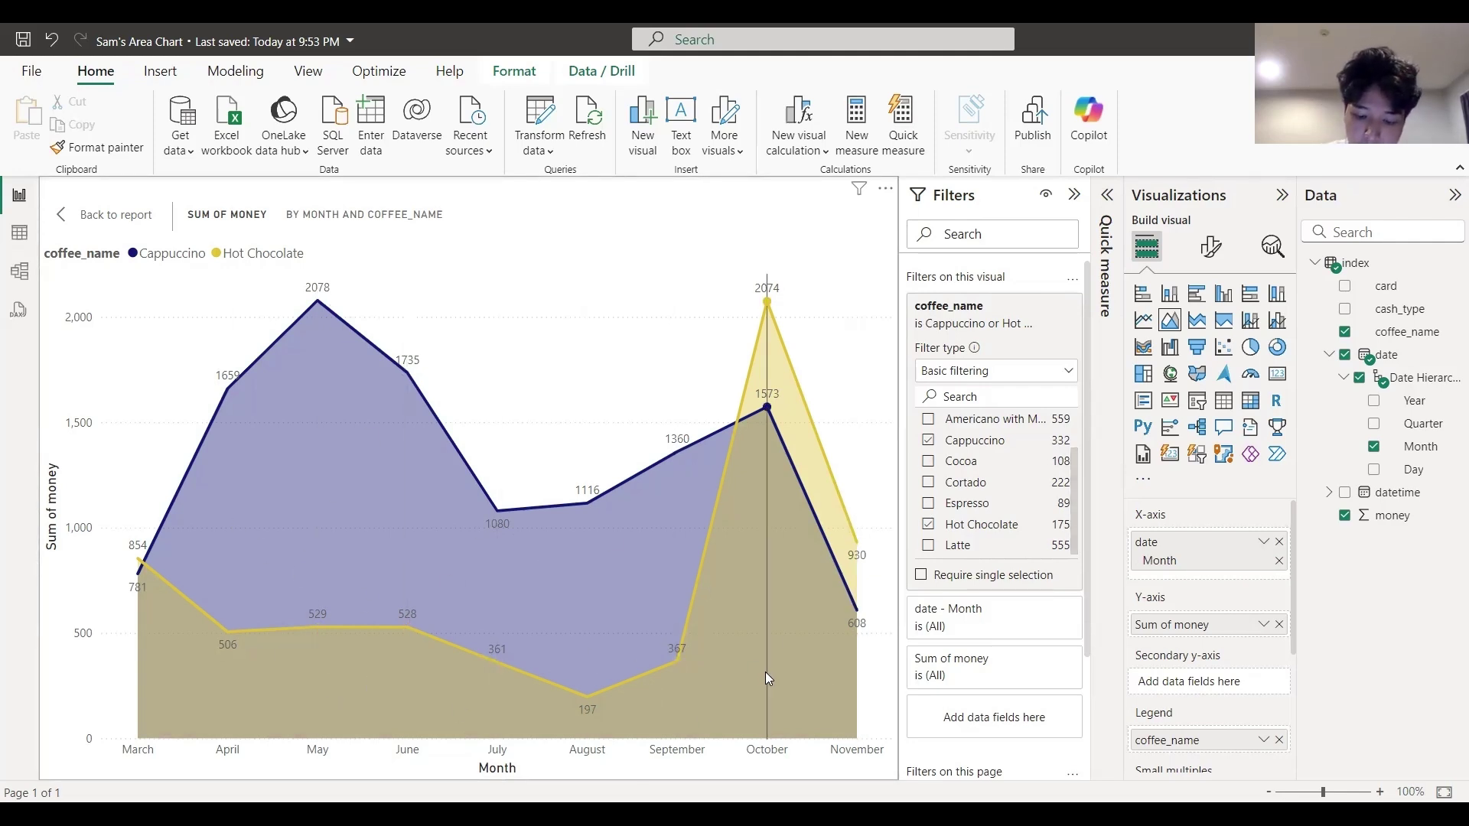
pyautogui.moveTo(625, 594)
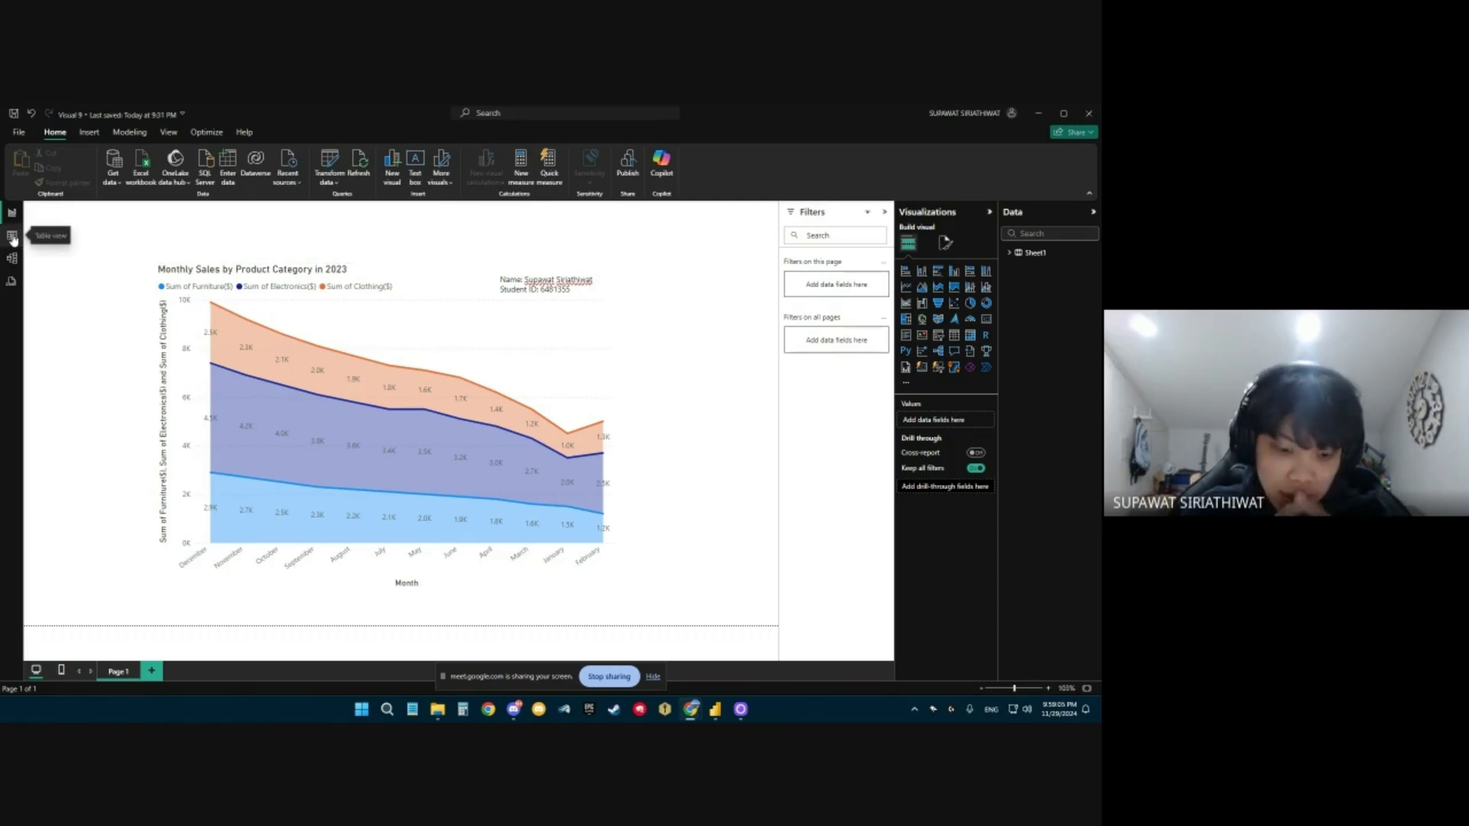
# Step: Examine the Sheet1 monthly sales table behind the stacked area chart and return to the report
pyautogui.click(13, 238)
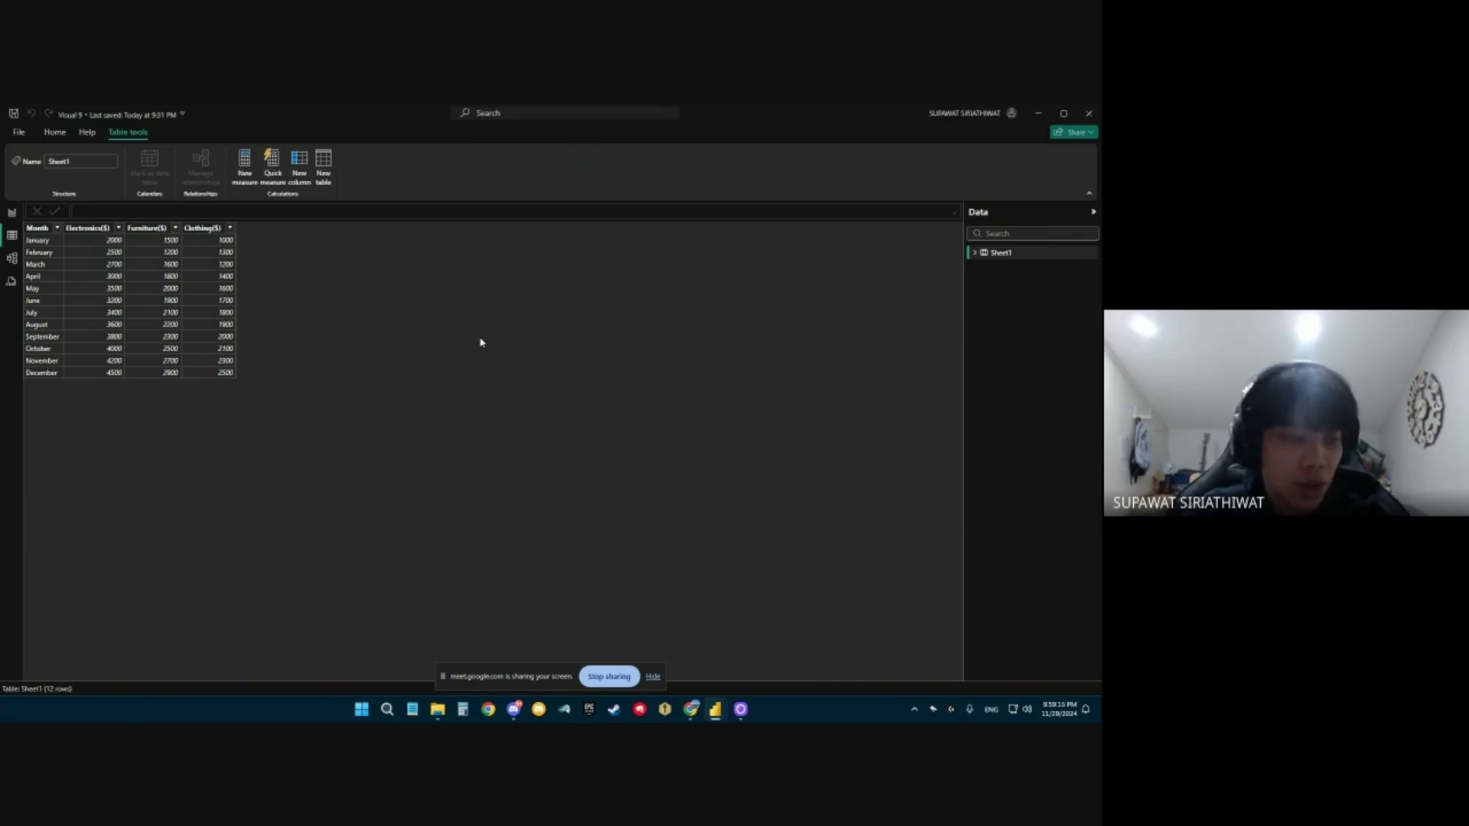
pyautogui.click(12, 213)
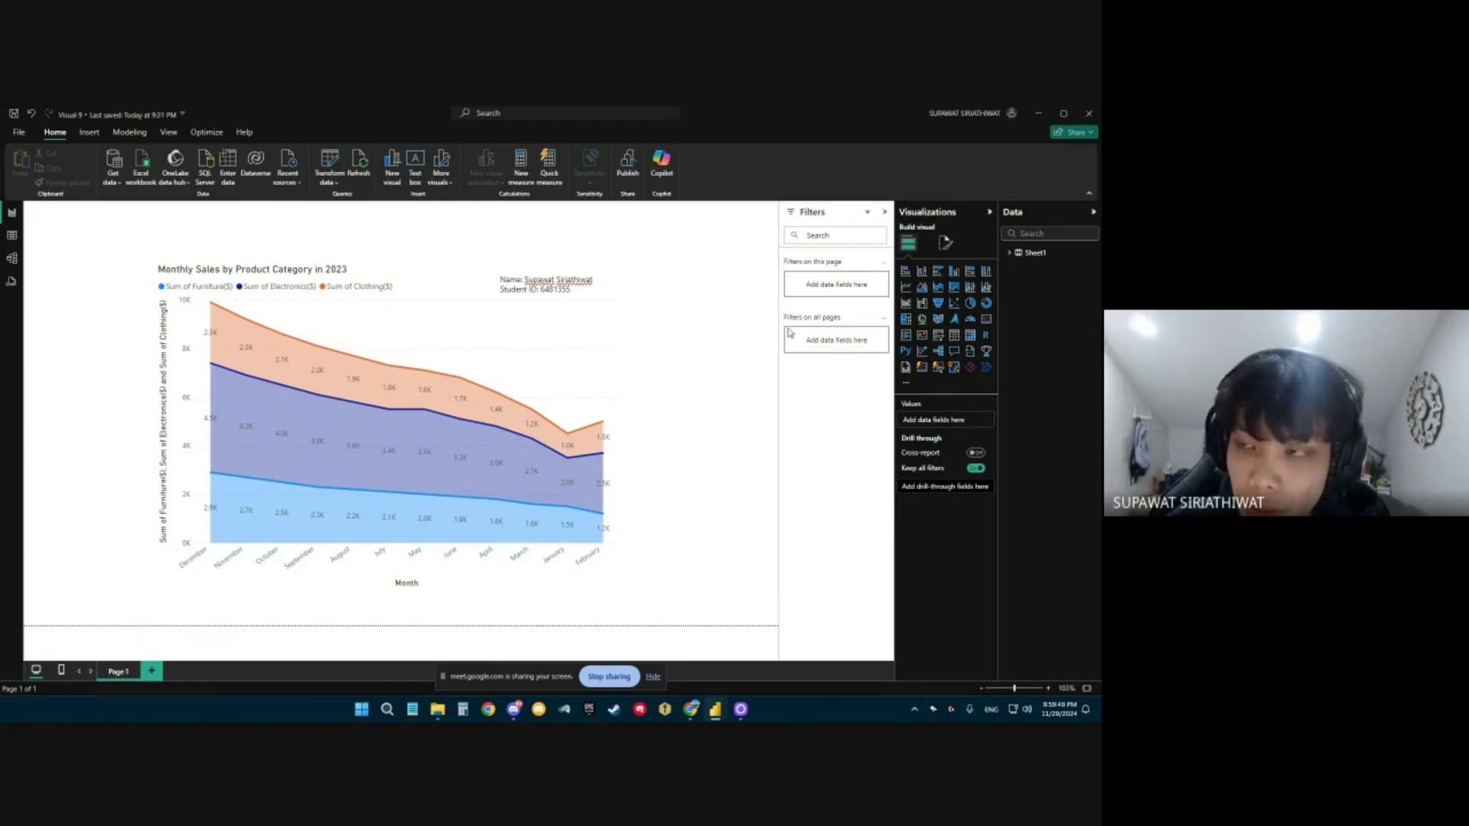
# Step: Switch to the blank report, import Sheet1 from the Monthly_Sales_Data.xlsx workbook and check the loaded table
pyautogui.click(1037, 115)
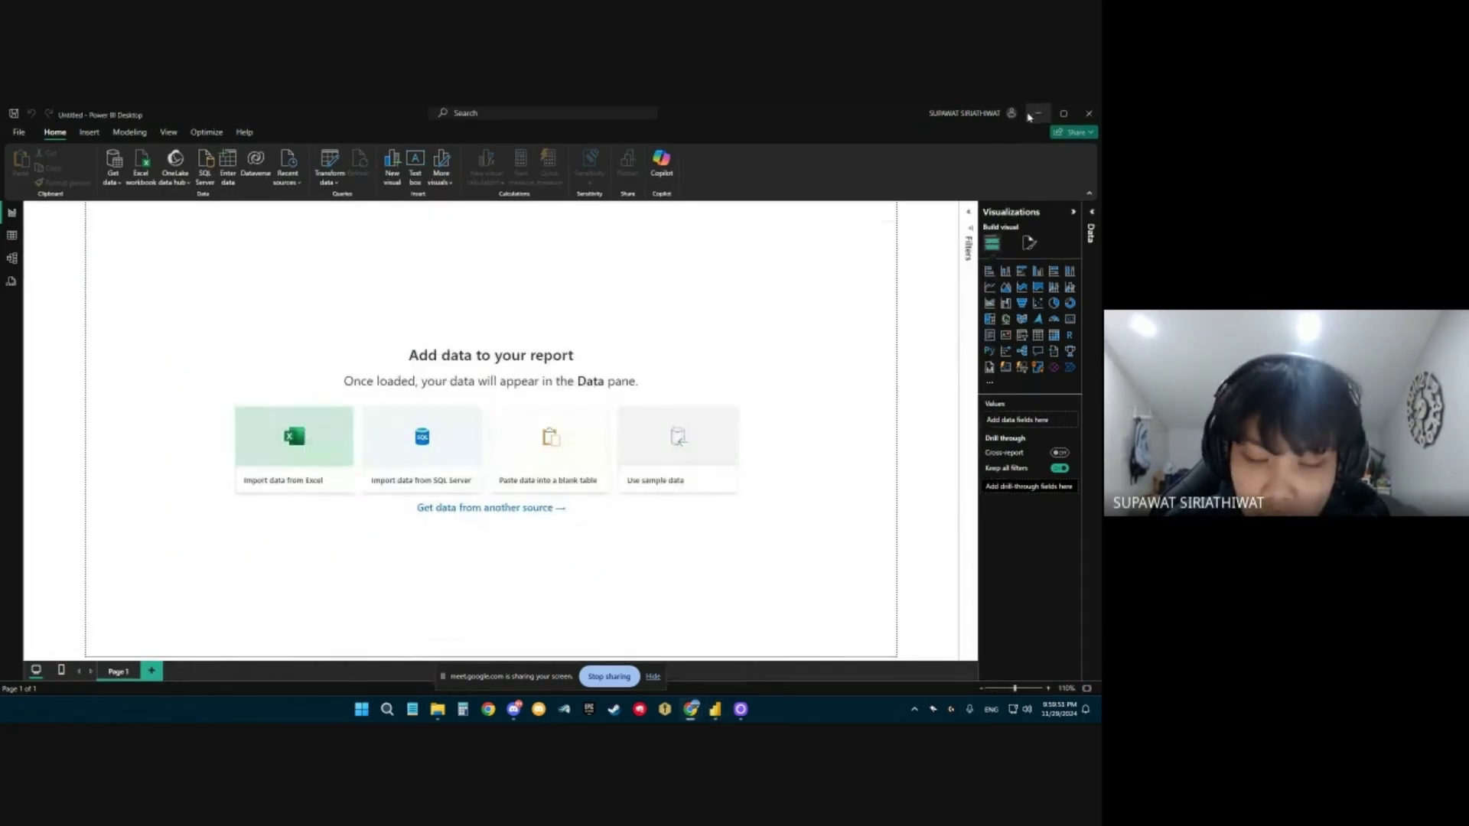
pyautogui.click(308, 439)
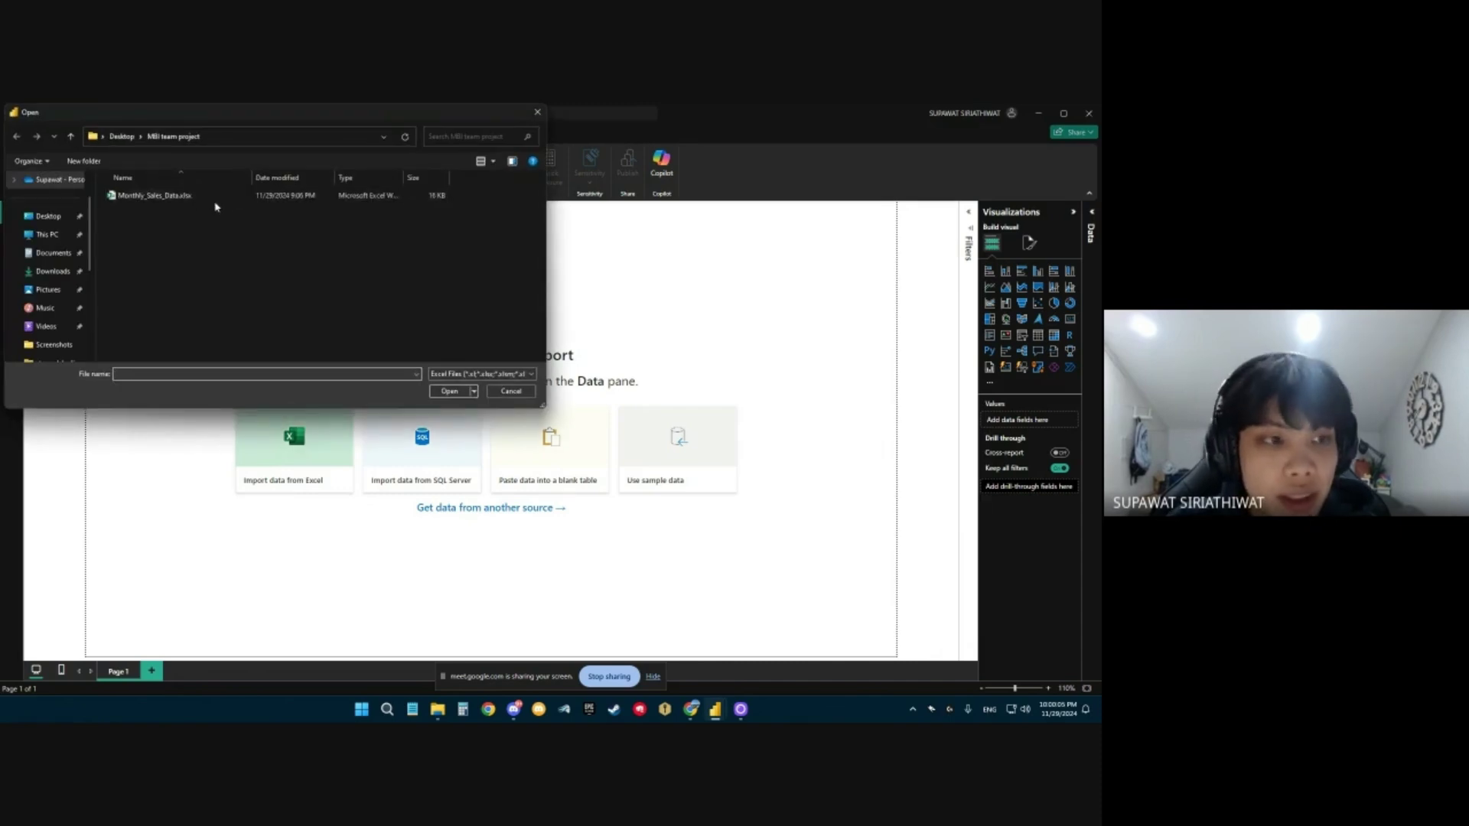
pyautogui.doubleClick(218, 200)
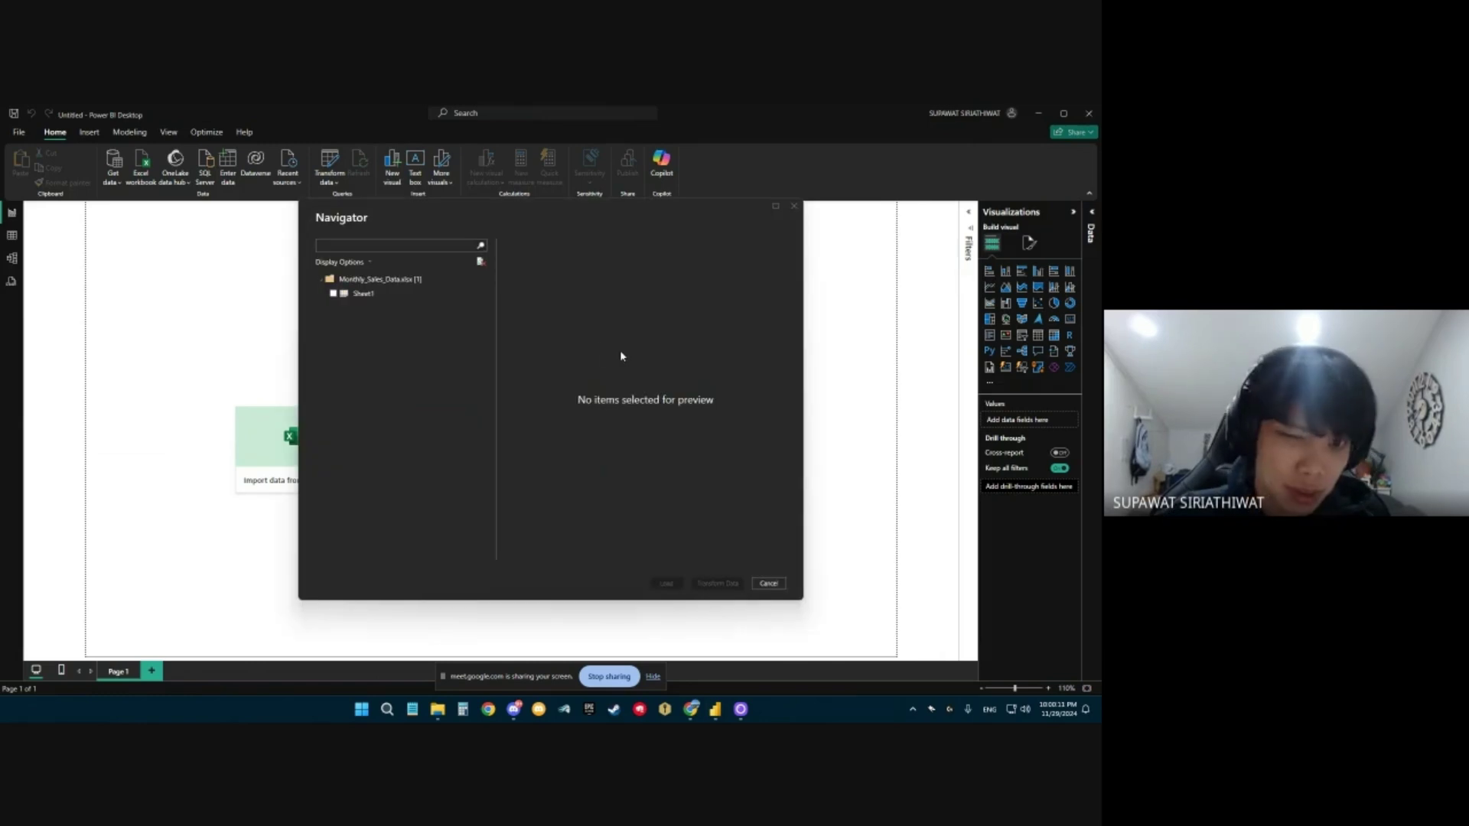
pyautogui.click(386, 297)
pyautogui.click(380, 297)
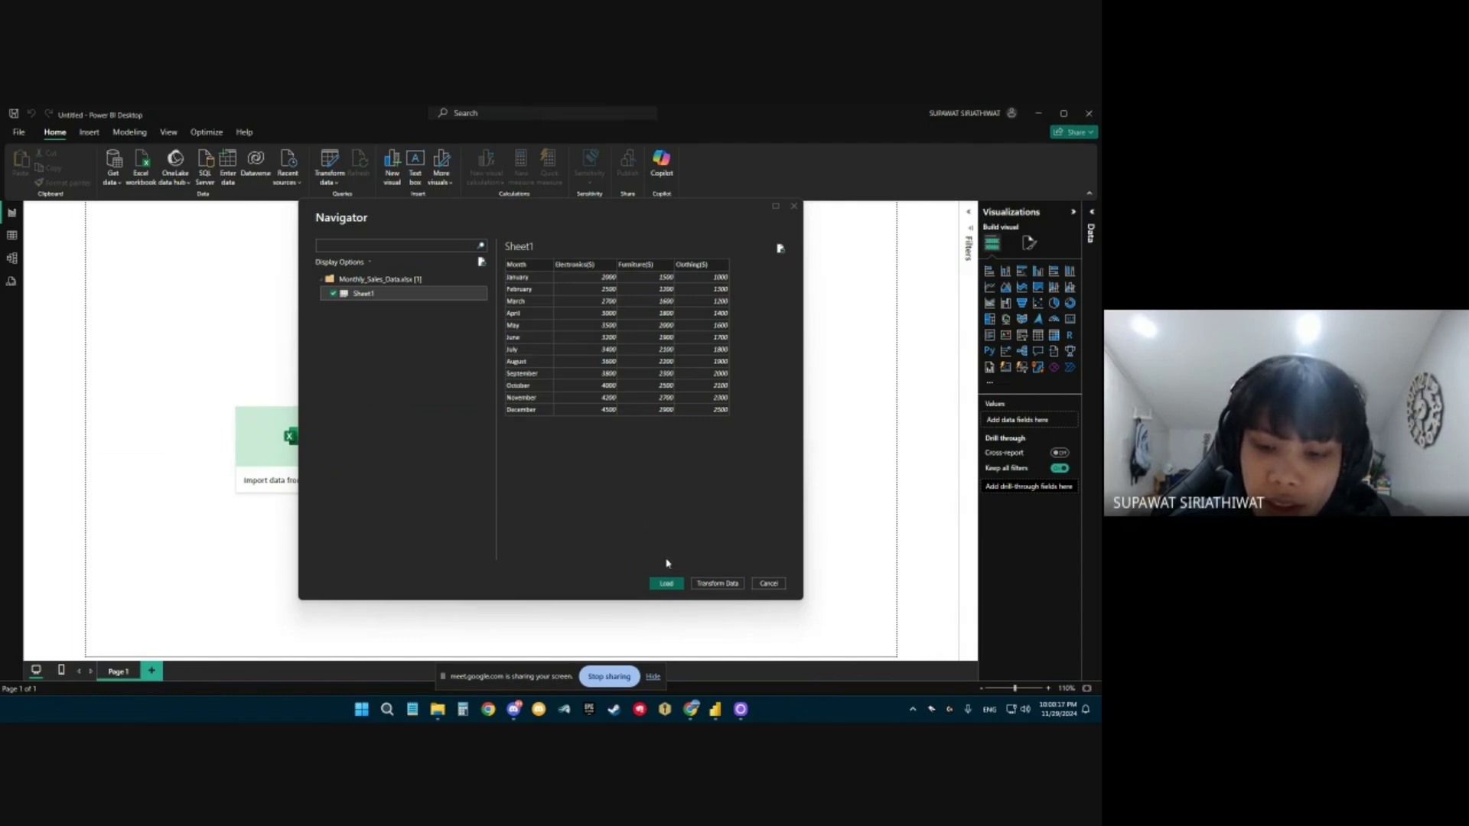
pyautogui.click(666, 584)
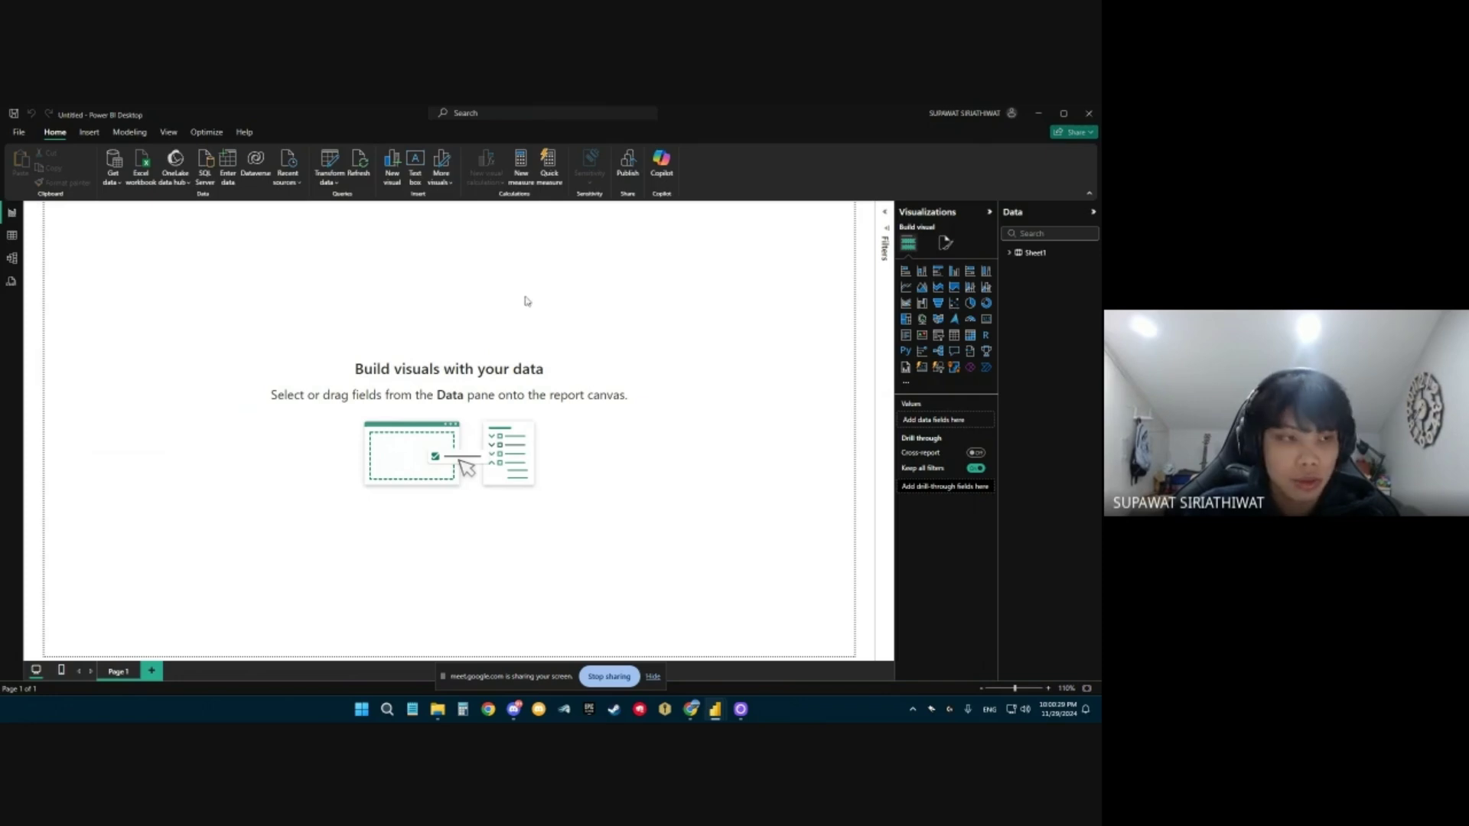
pyautogui.click(11, 236)
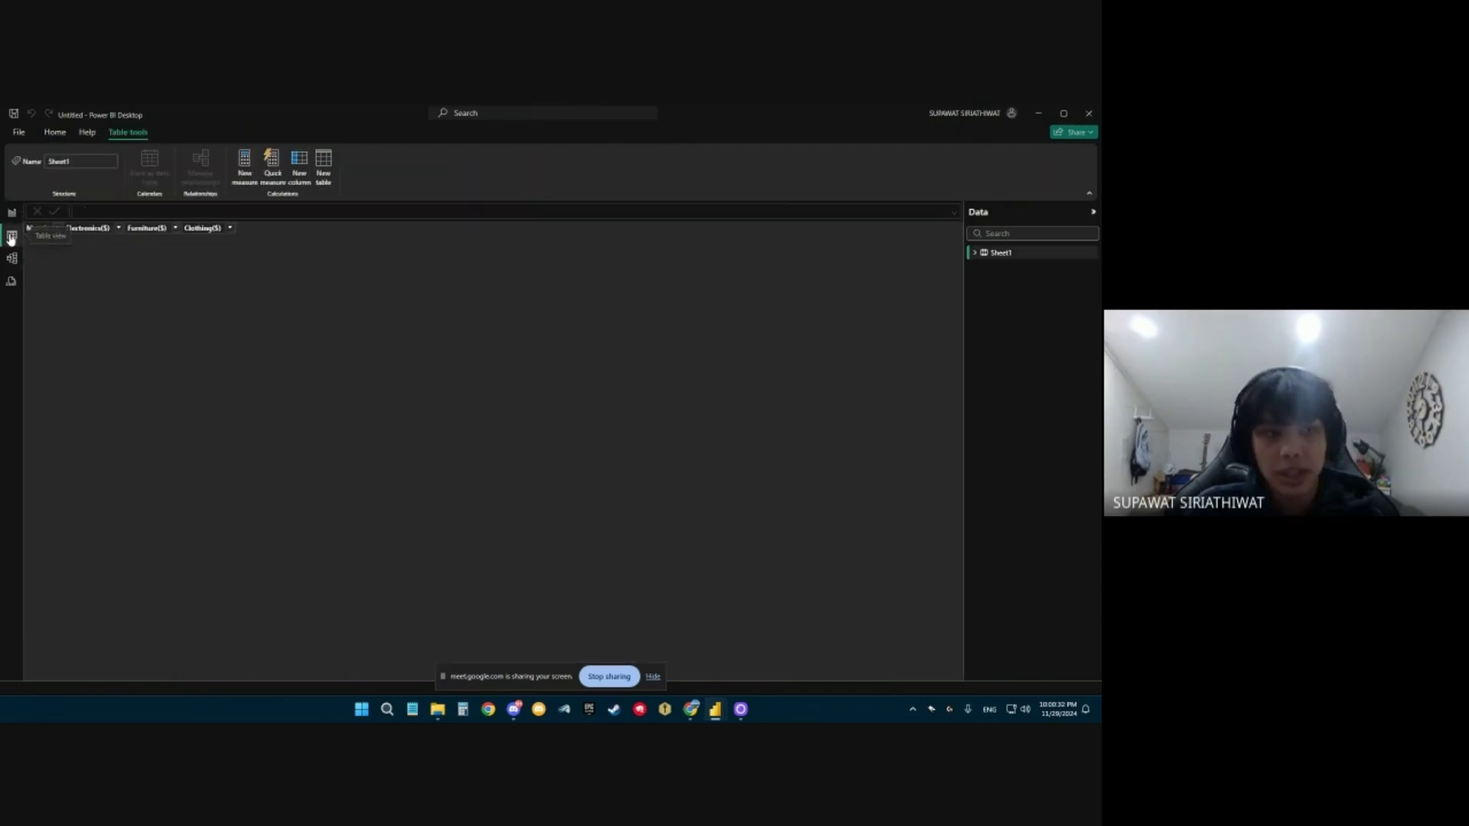
pyautogui.click(12, 215)
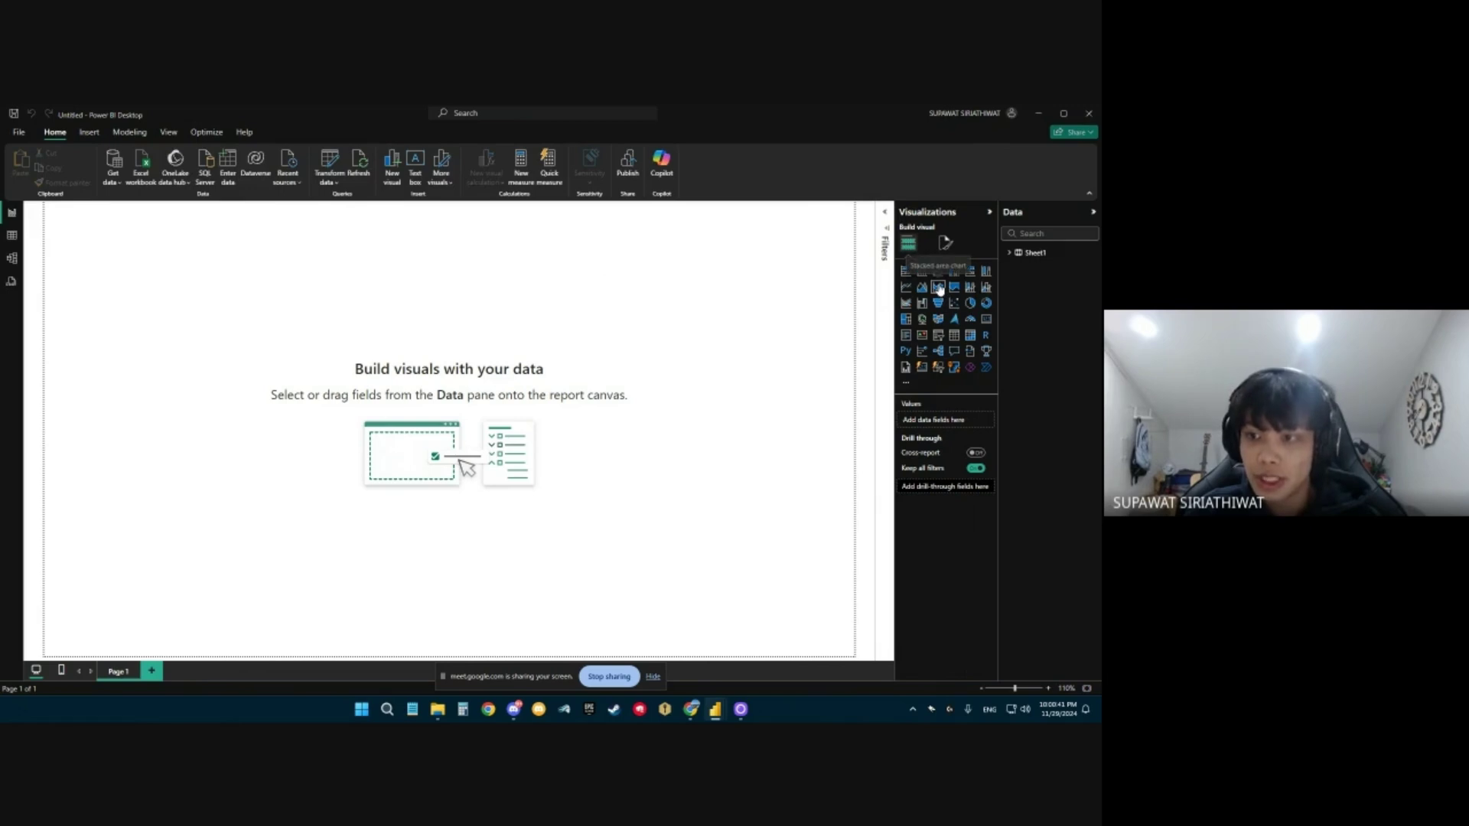
# Step: Insert a stacked area chart with Month on the X-axis and Furniture($), Electronics($) and Clothing($) on the Y-axis
pyautogui.click(939, 289)
pyautogui.moveTo(113, 281); pyautogui.dragTo(384, 380)
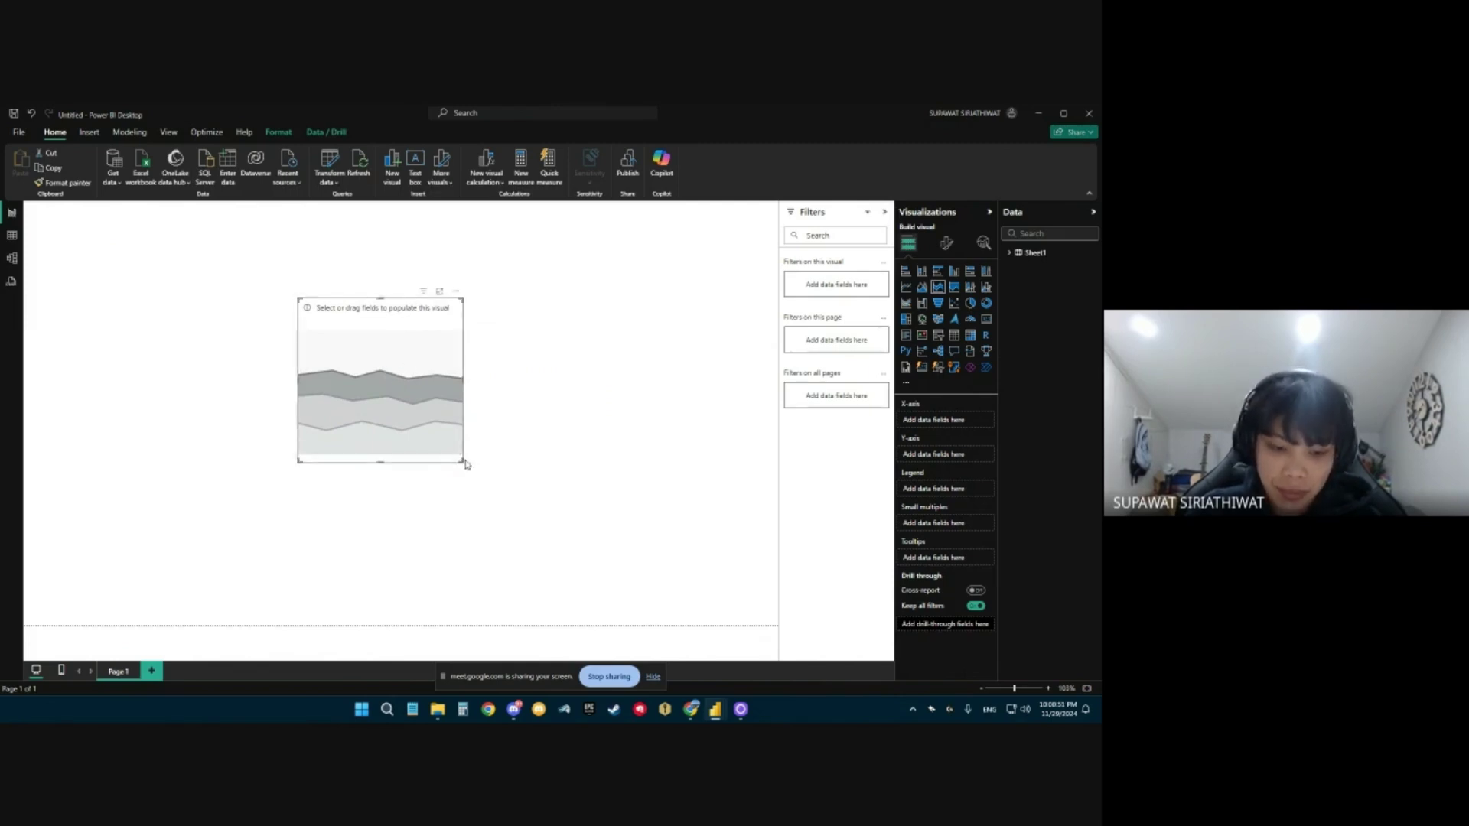
pyautogui.click(1009, 254)
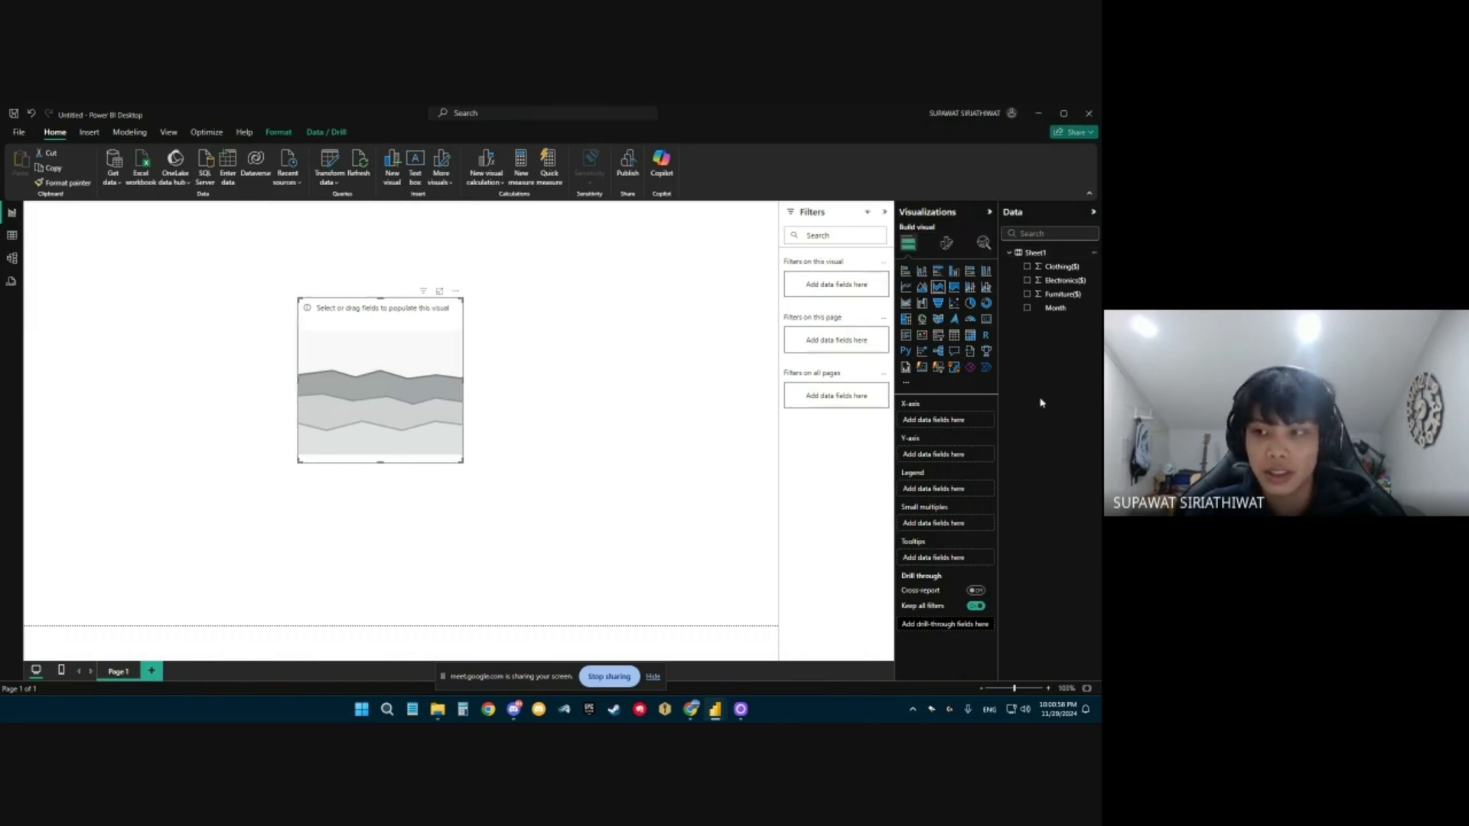
pyautogui.click(1027, 309)
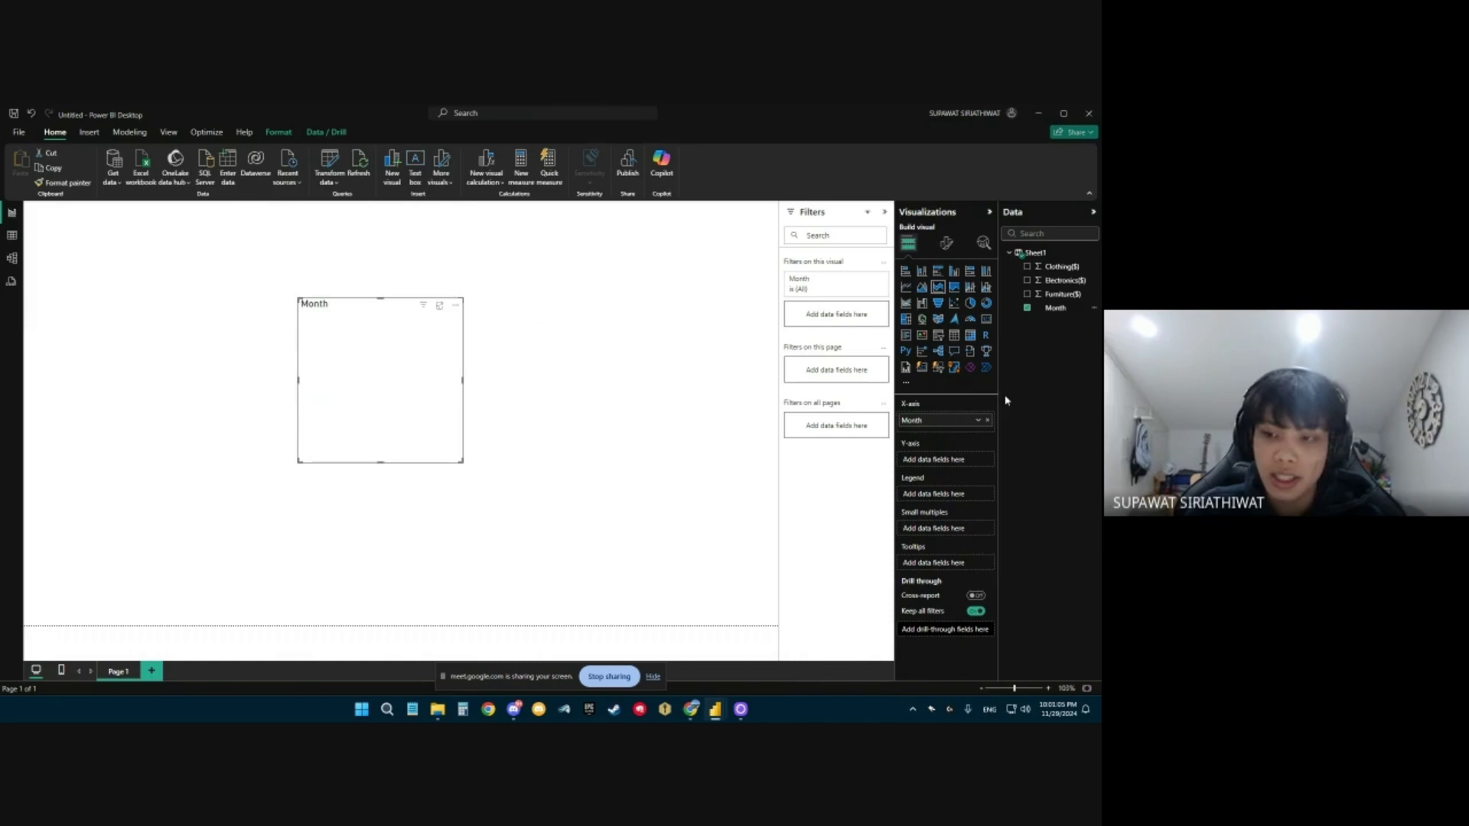
pyautogui.click(1027, 294)
pyautogui.click(1027, 280)
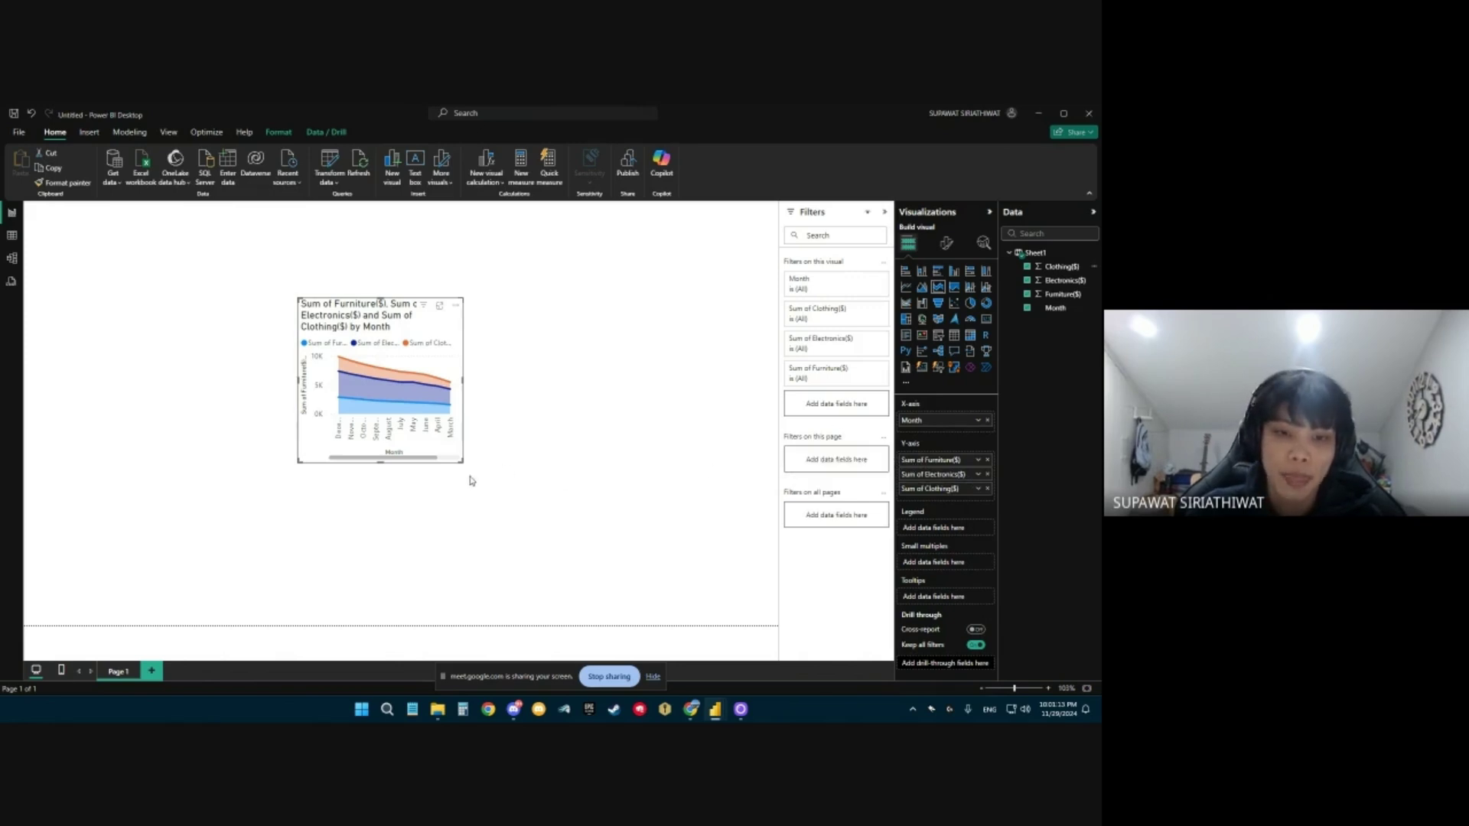
# Step: Enlarge the stacked area chart and reposition it so all months fit on the page
pyautogui.moveTo(461, 462); pyautogui.dragTo(696, 605)
pyautogui.moveTo(566, 438); pyautogui.dragTo(466, 392)
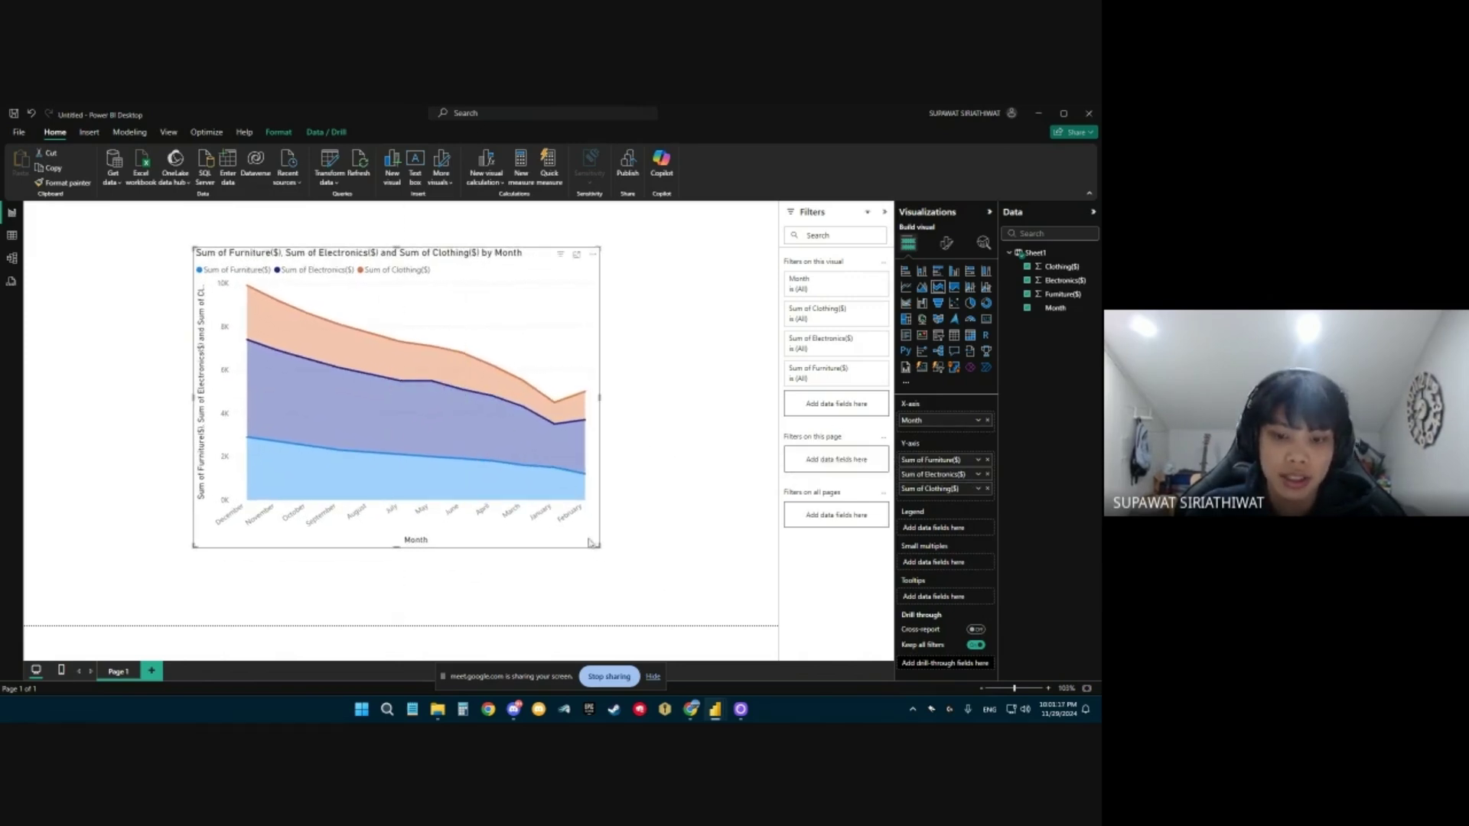
pyautogui.moveTo(597, 550); pyautogui.dragTo(625, 570)
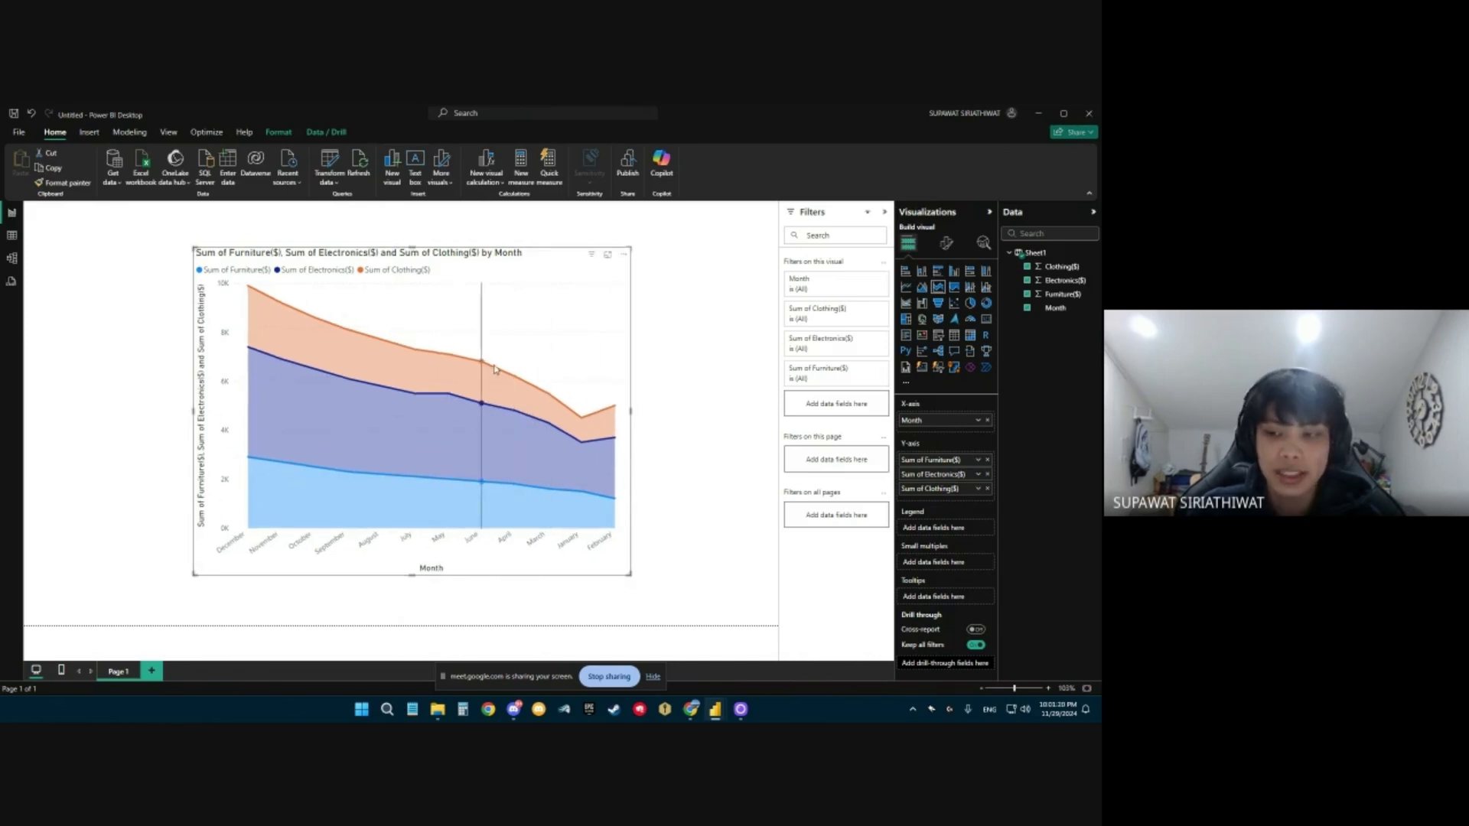
# Step: Change the stacked area chart's title to "Monthly Sales product in 2023" and turn on its data labels
pyautogui.click(947, 245)
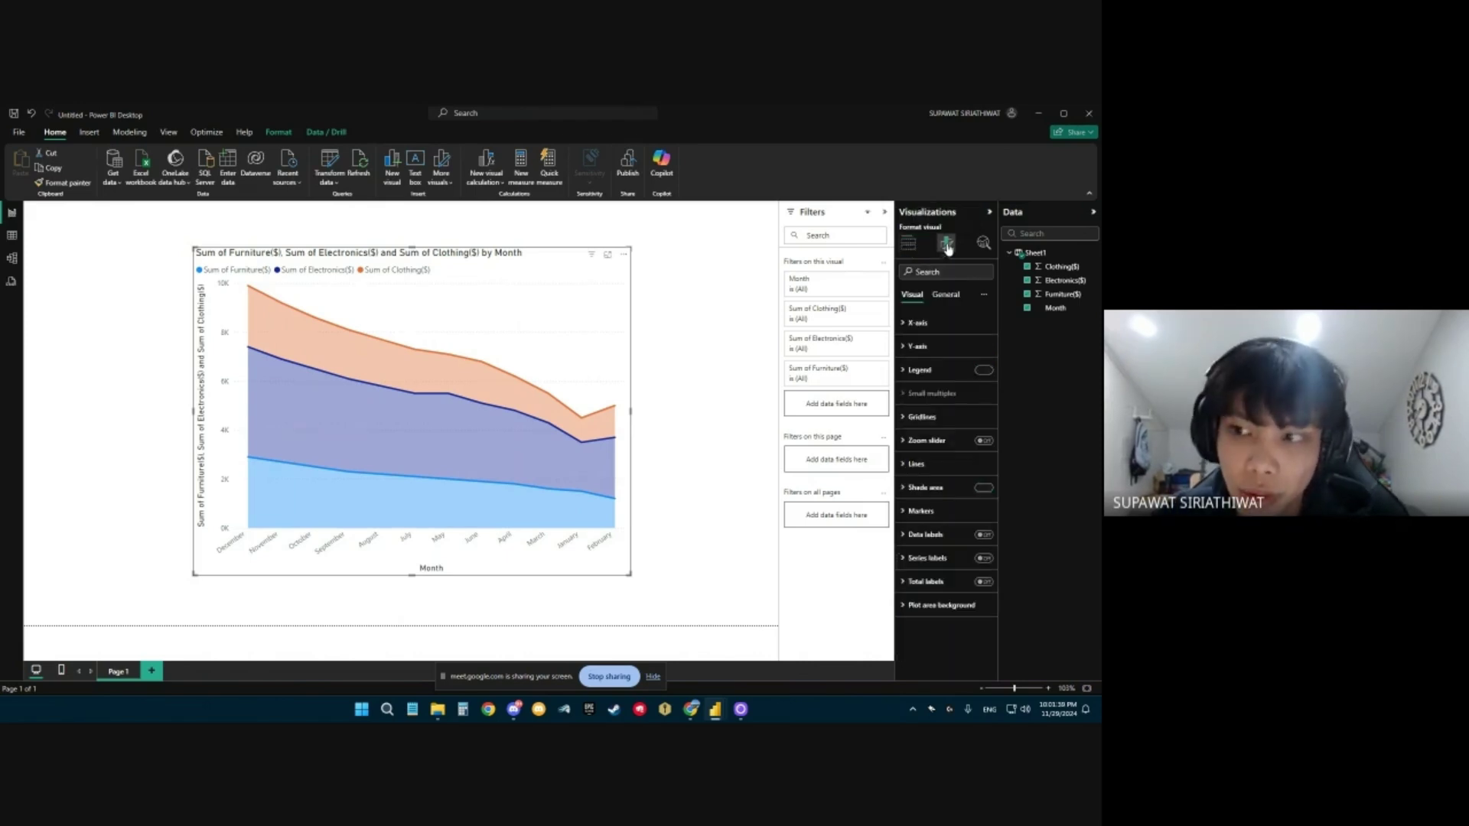
pyautogui.click(943, 296)
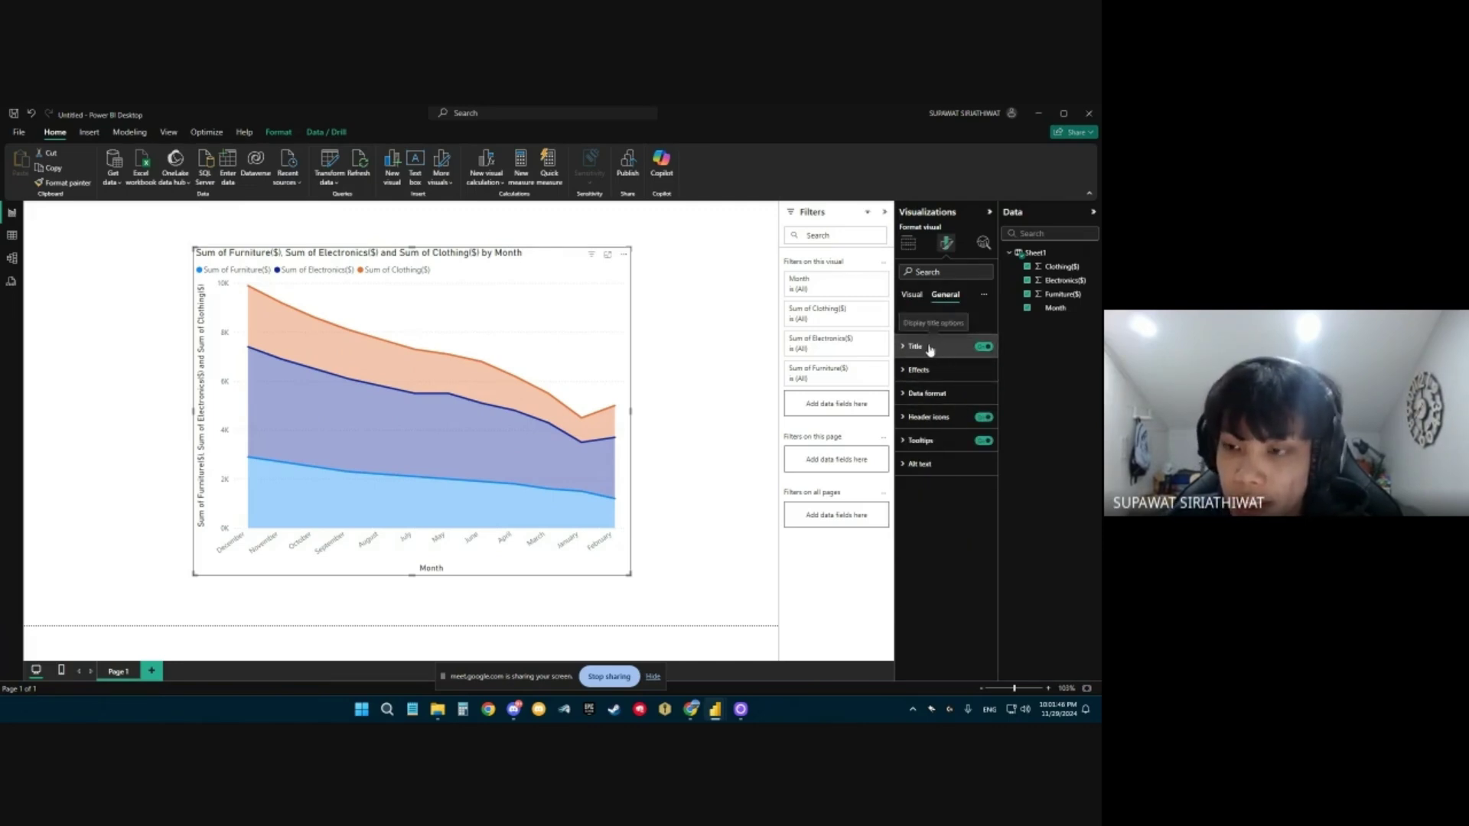
pyautogui.click(932, 351)
pyautogui.doubleClick(953, 403)
pyautogui.hotkey('ctrl', 'a')
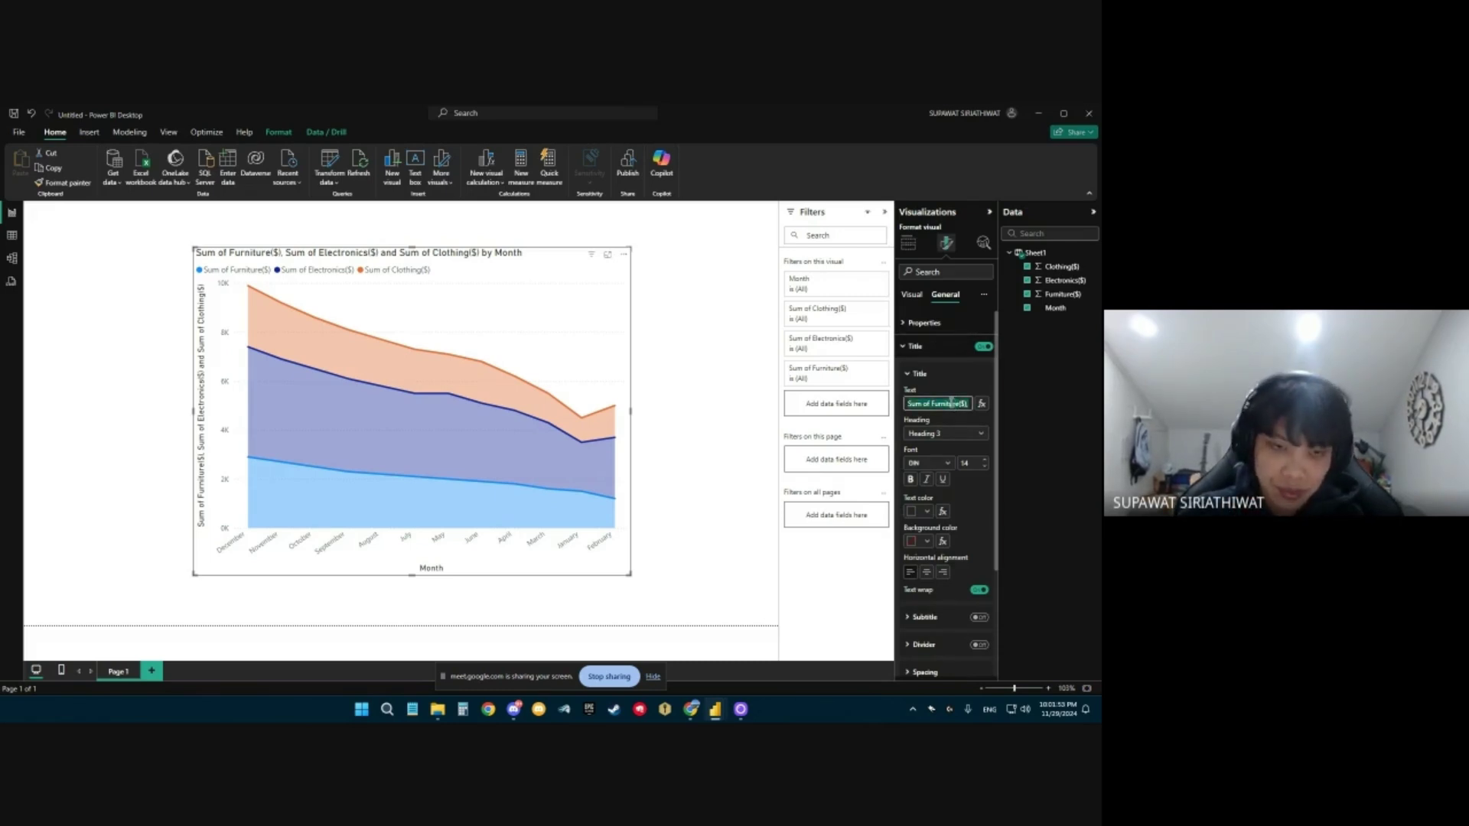
pyautogui.write('Mo')
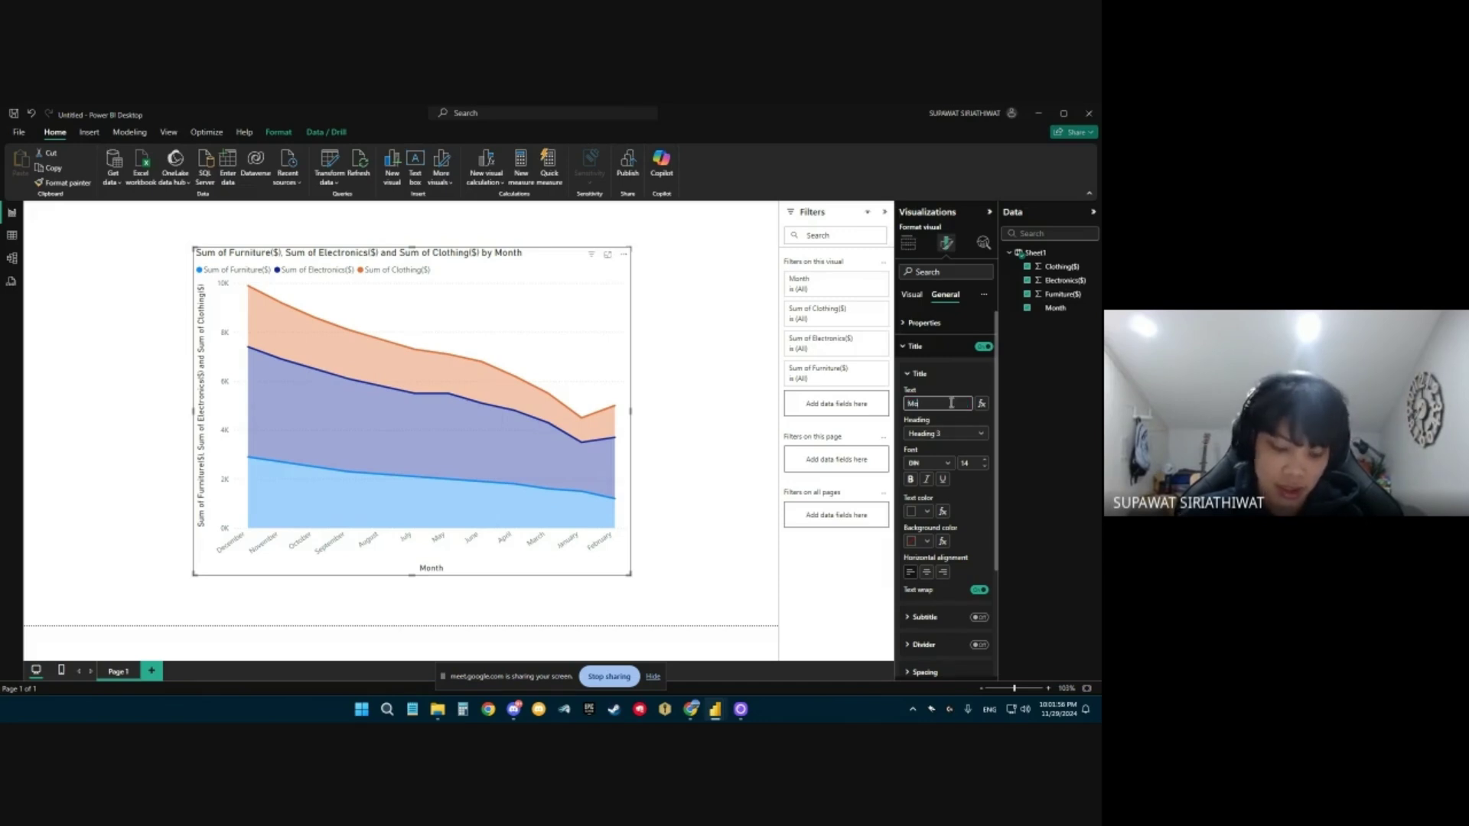
pyautogui.write('nthly Sales')
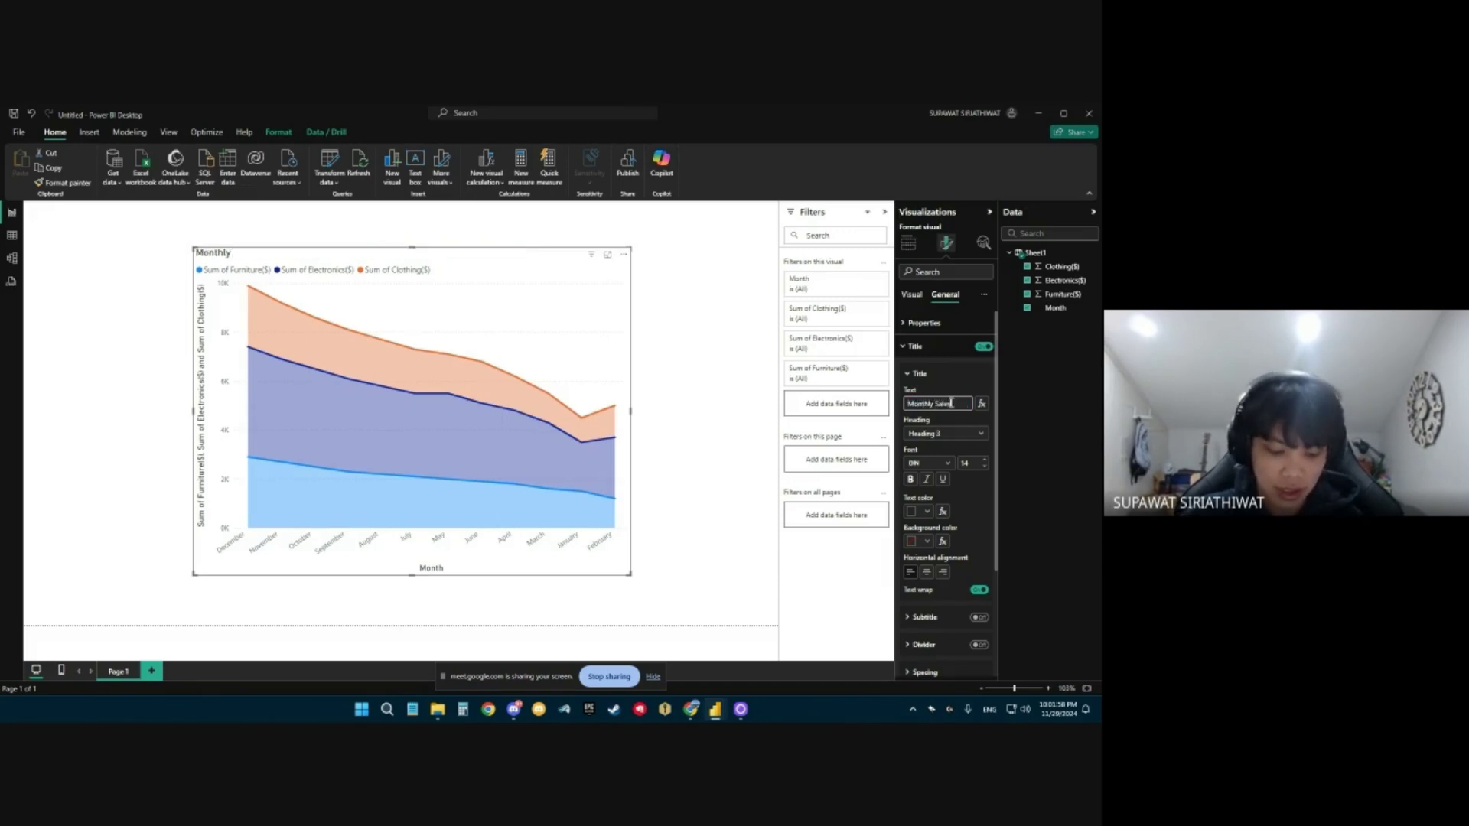
pyautogui.write(' product in 2023')
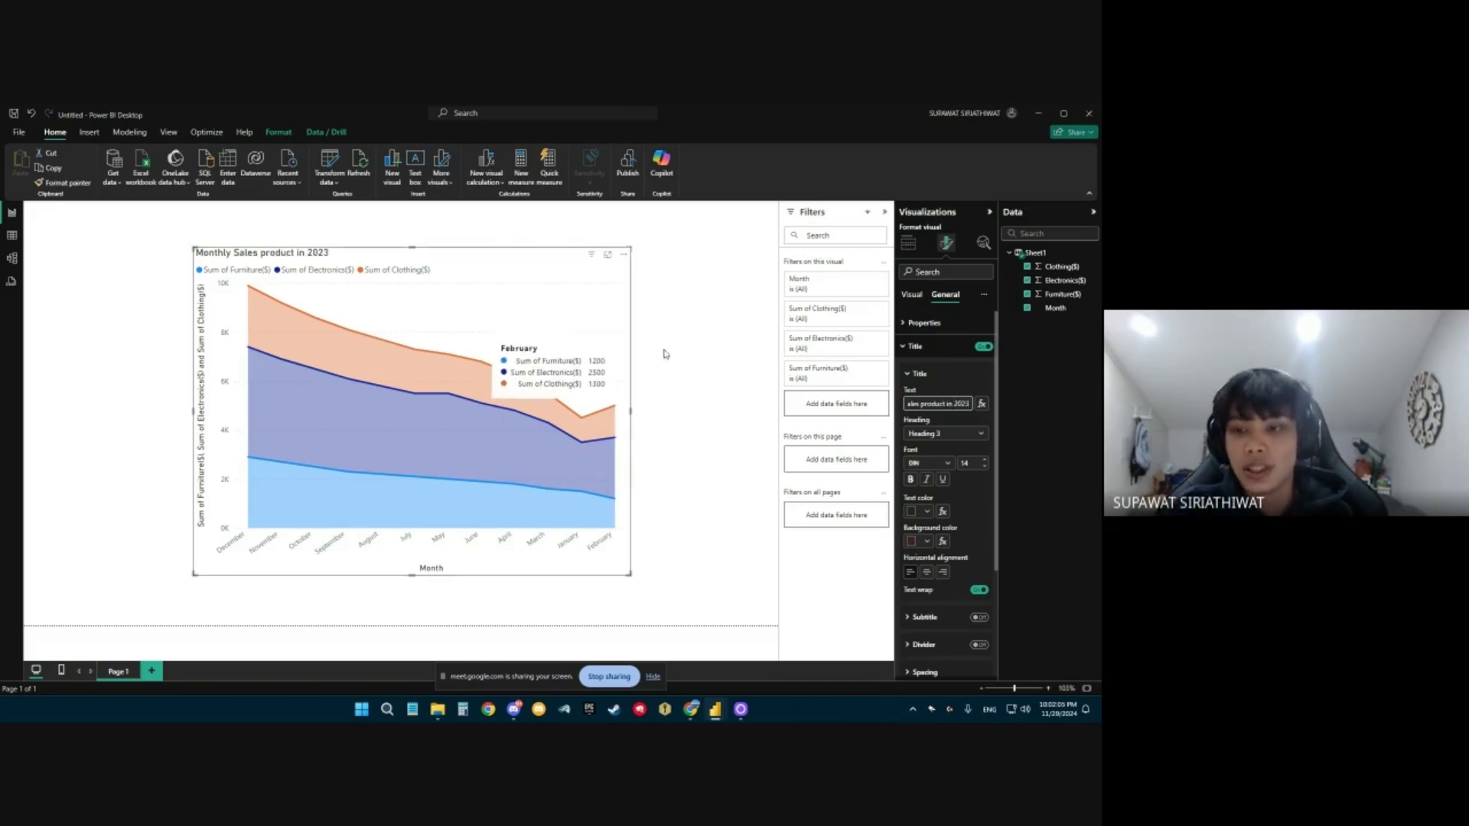
pyautogui.click(913, 297)
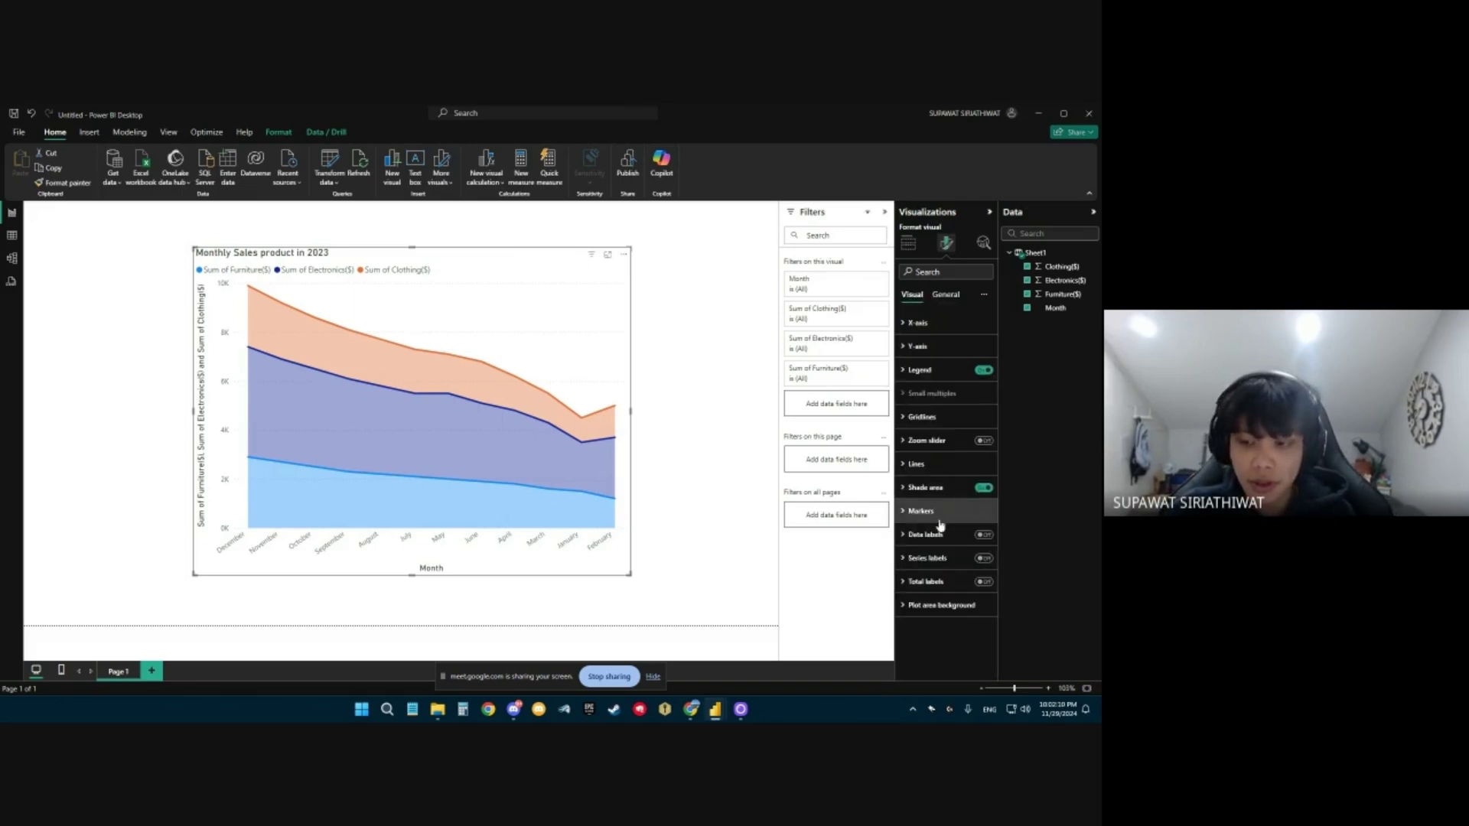
pyautogui.click(984, 535)
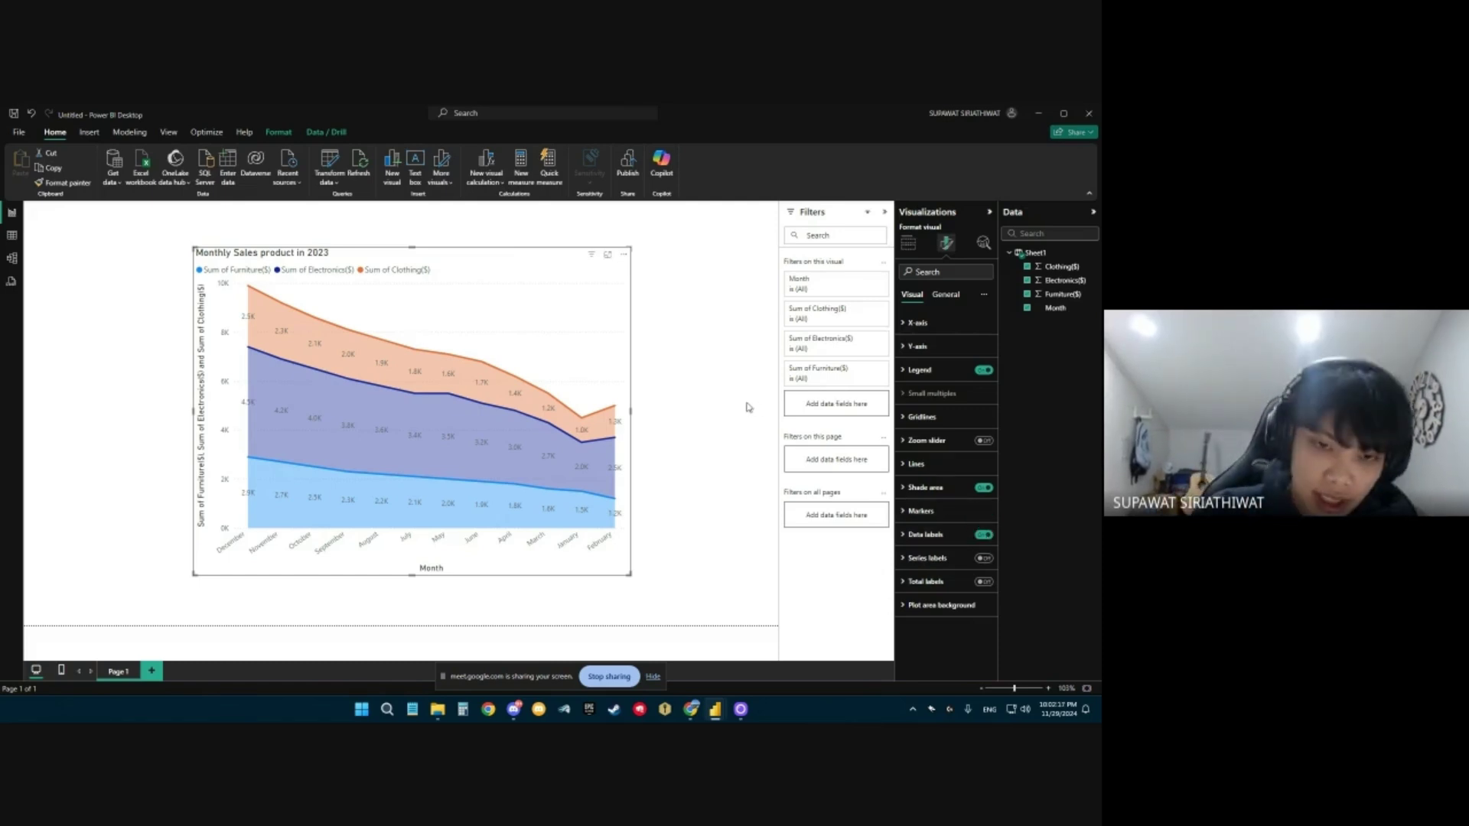
# Step: Insert an empty text box and narrow it to a strip beside the stacked area chart
pyautogui.click(92, 135)
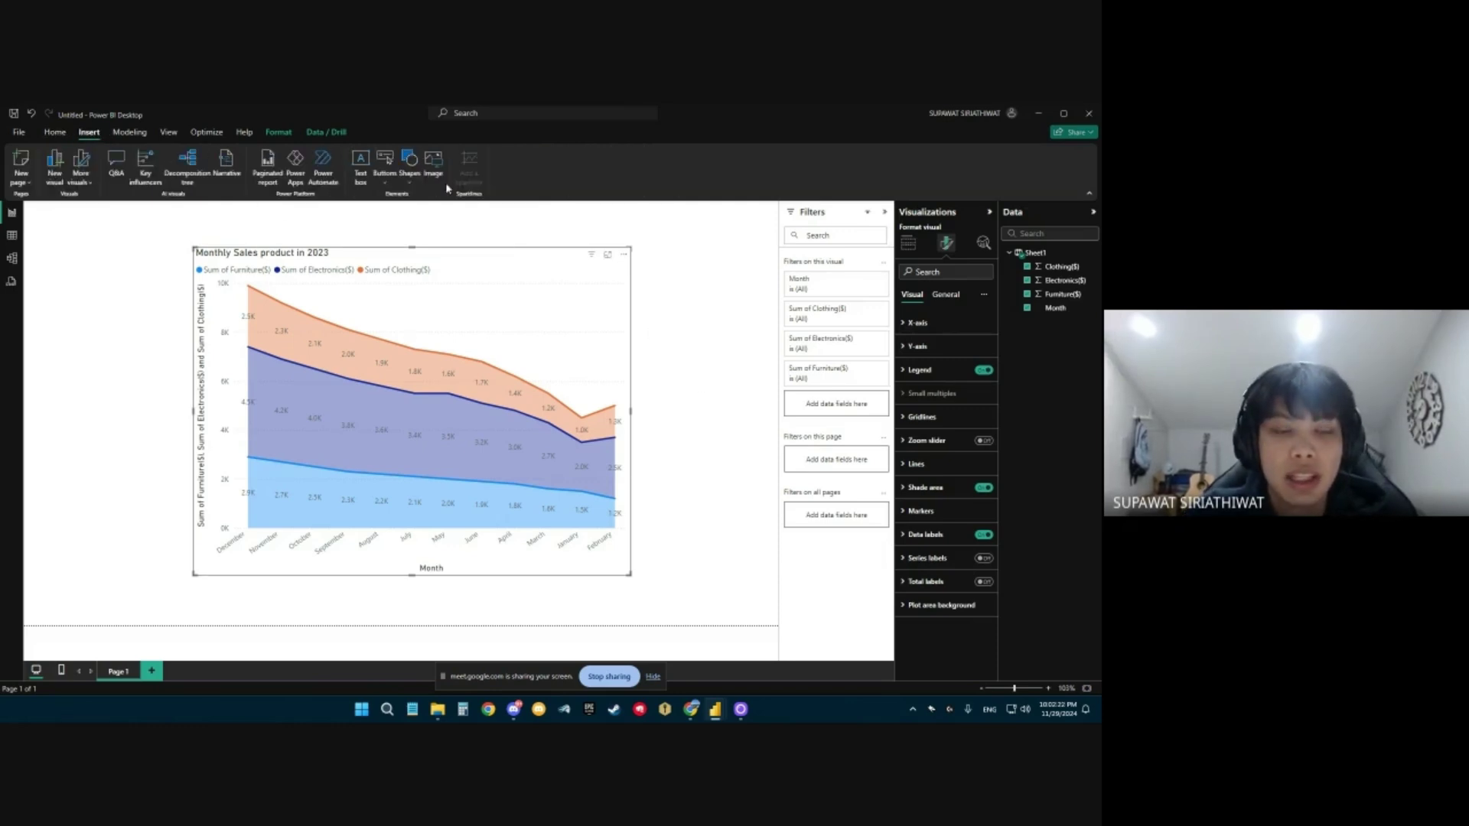
pyautogui.click(360, 165)
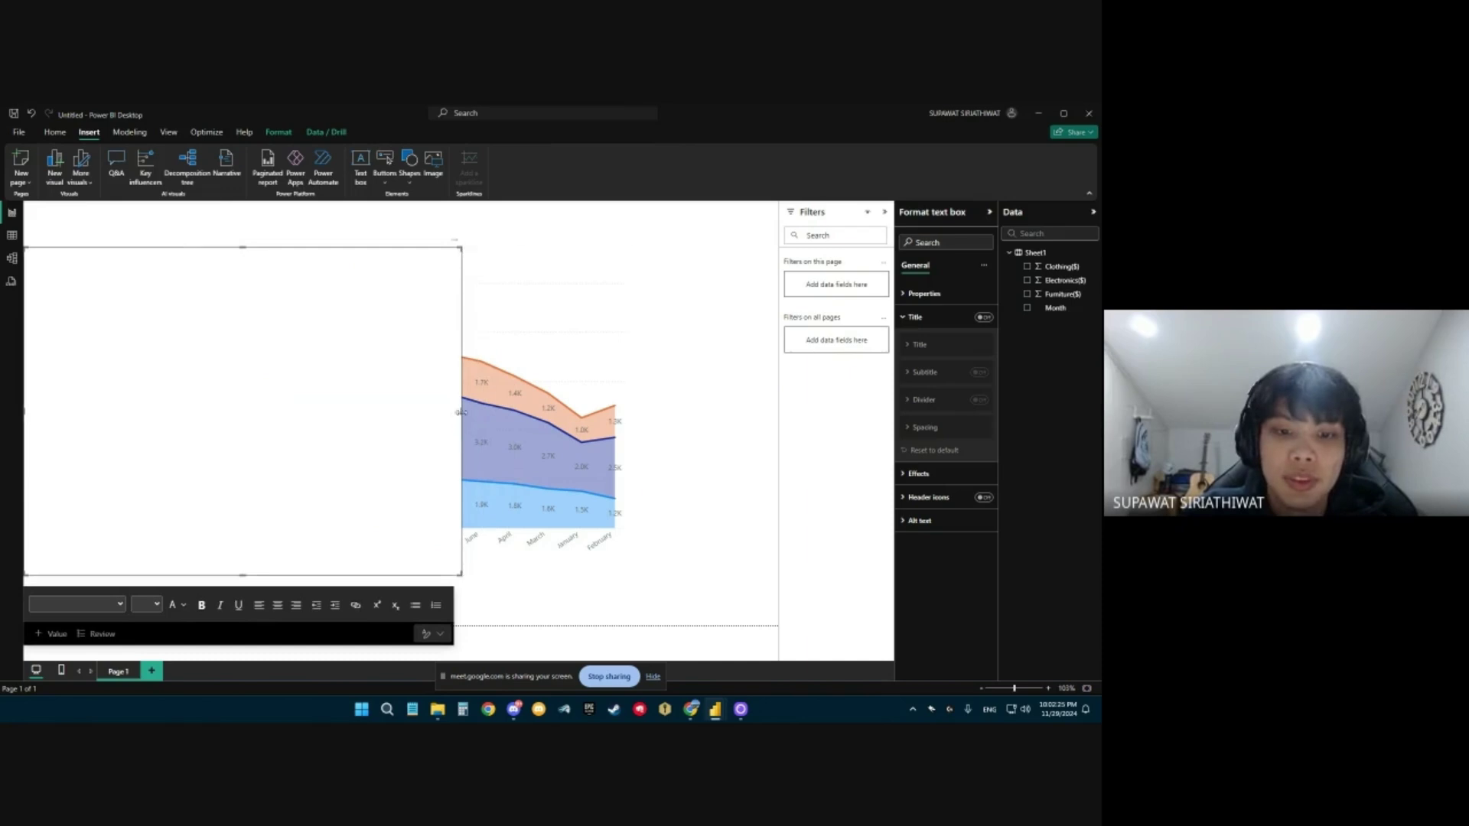
pyautogui.moveTo(461, 413); pyautogui.dragTo(105, 411)
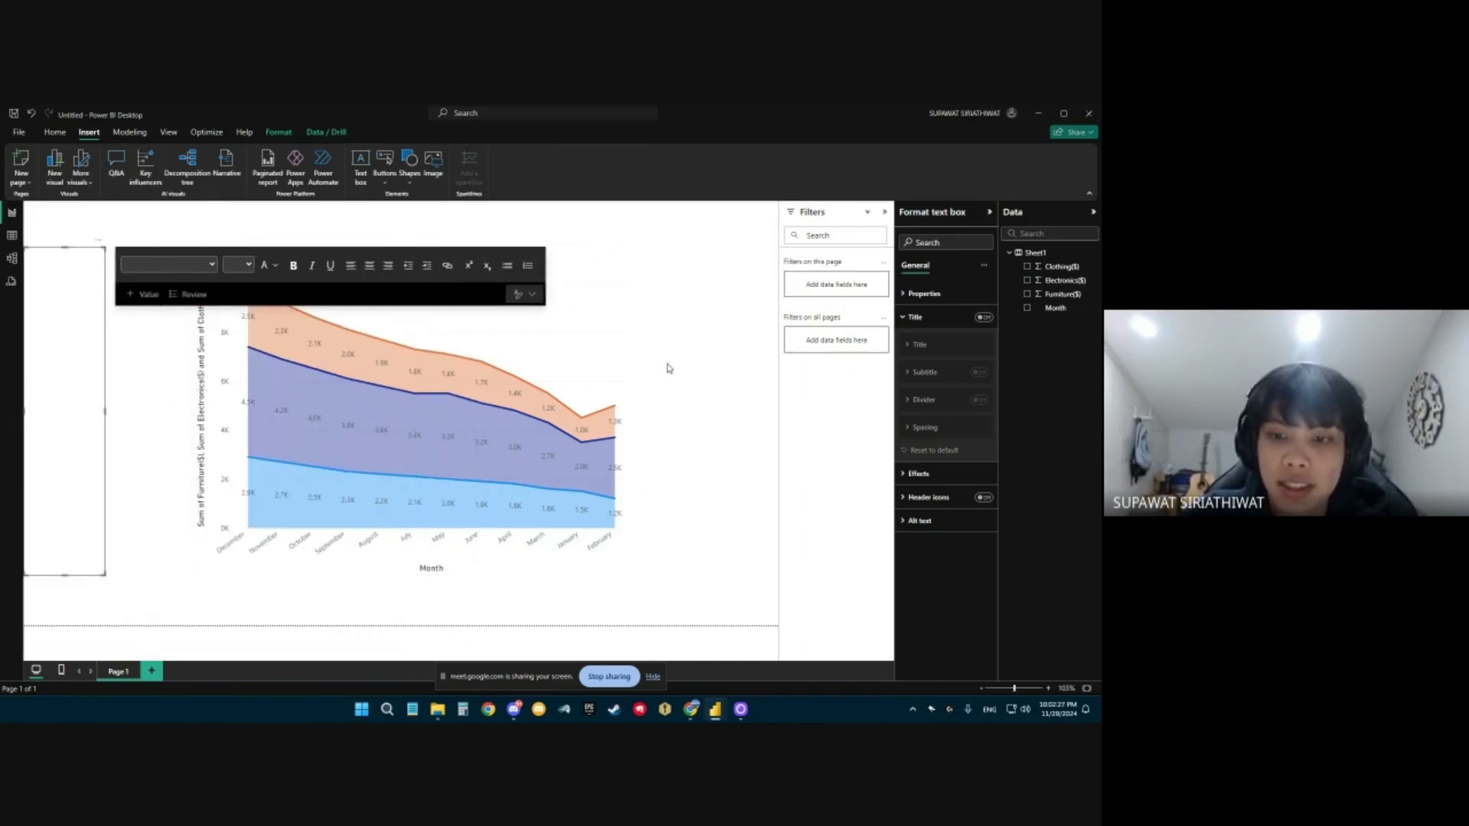
pyautogui.click(668, 369)
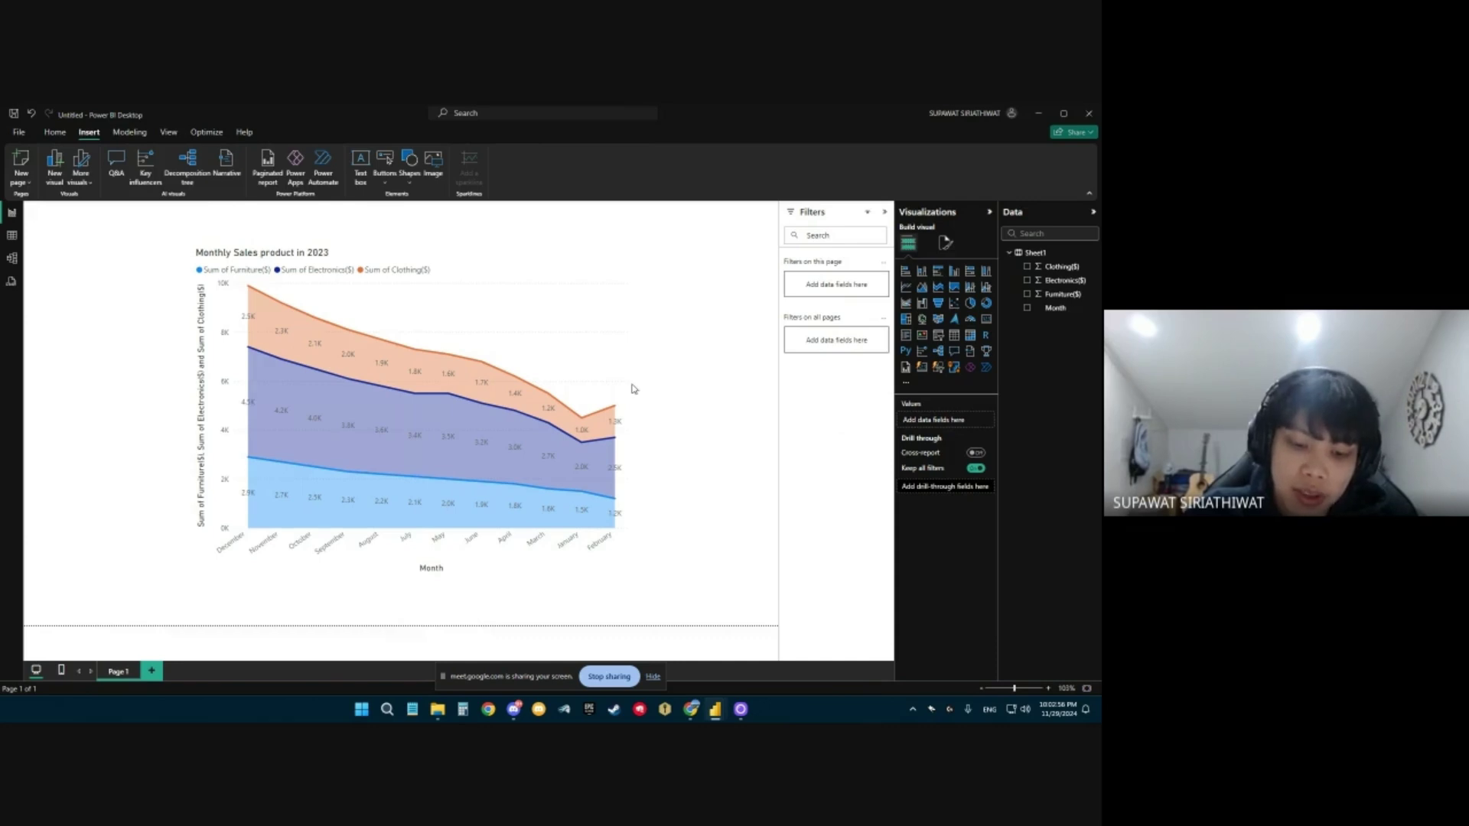
pyautogui.moveTo(629, 391)
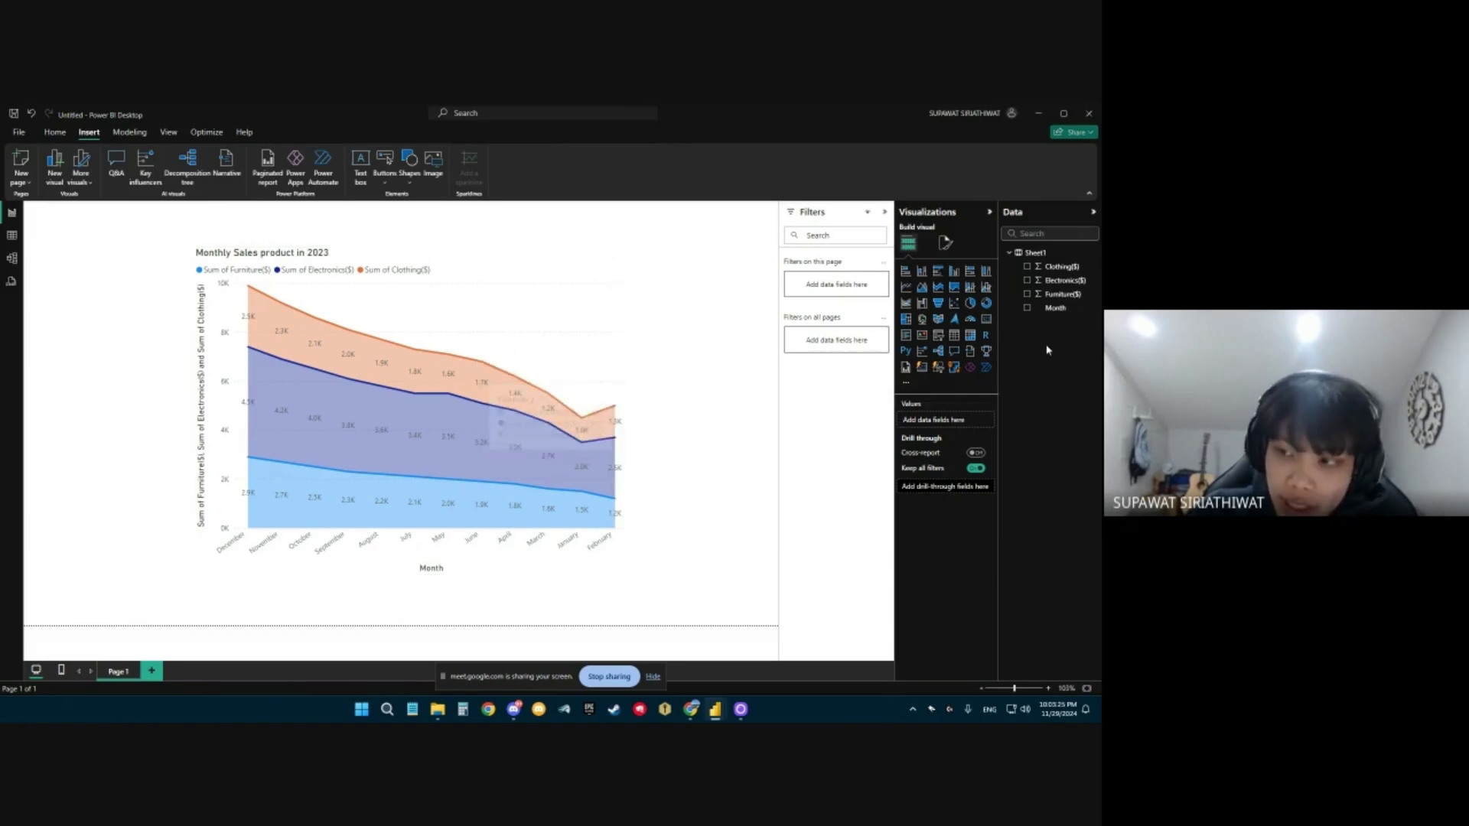
pyautogui.click(509, 287)
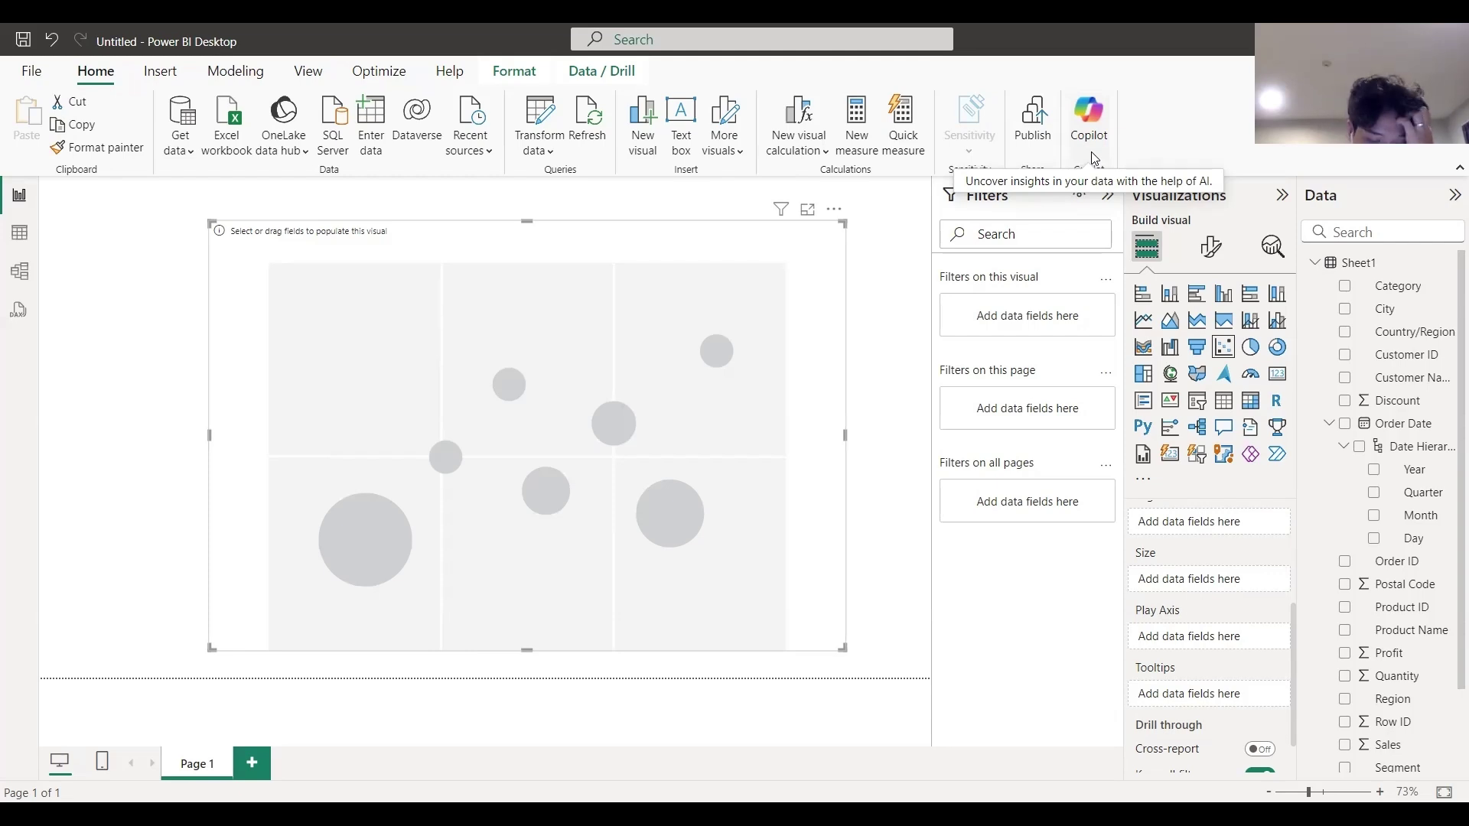
# Step: Examine the columns of the Sheet1 orders table from Row ID through Profit and return to the report
pyautogui.click(23, 234)
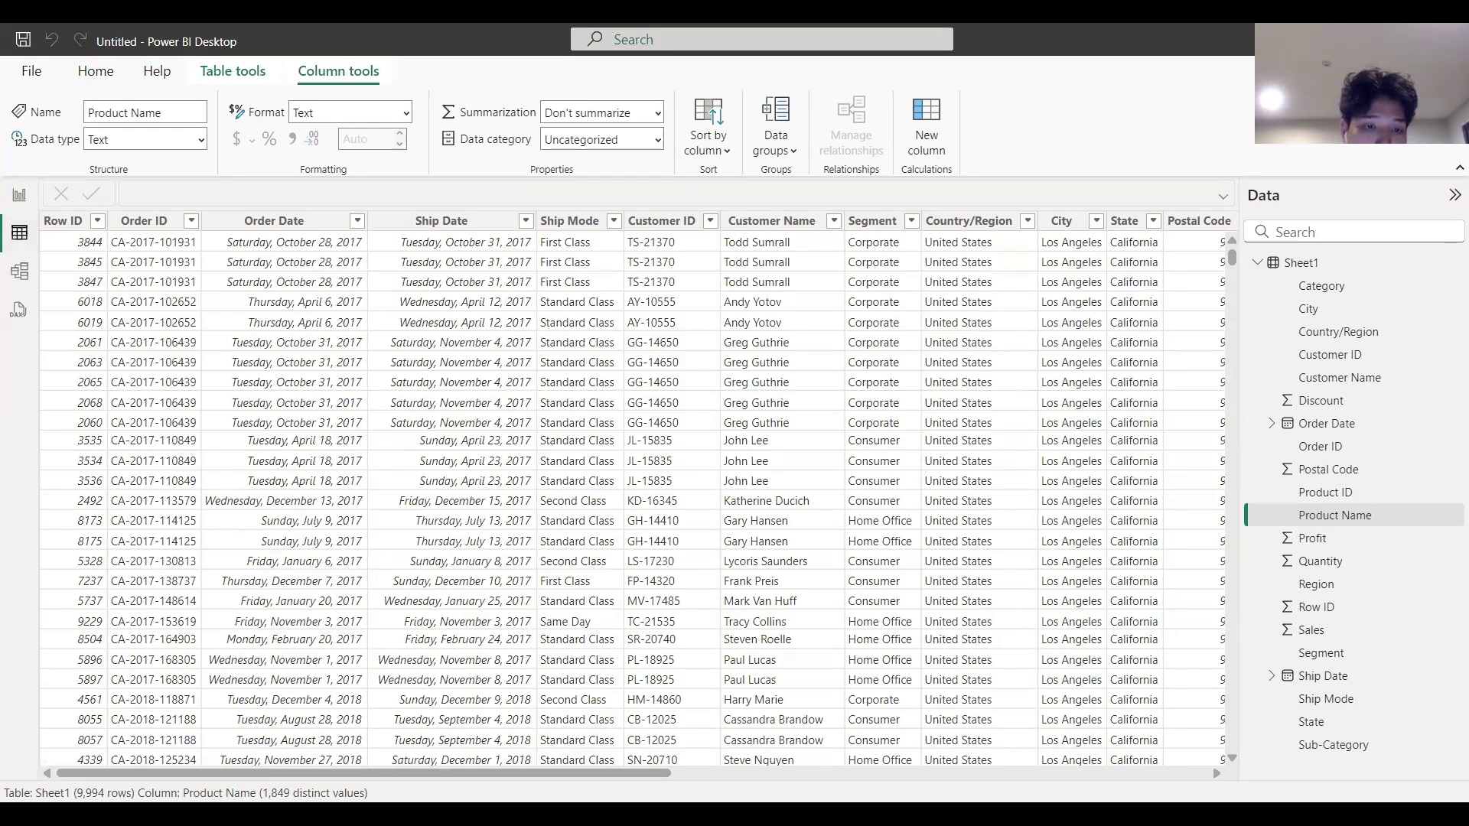
pyautogui.hscroll(10, 302, 756)
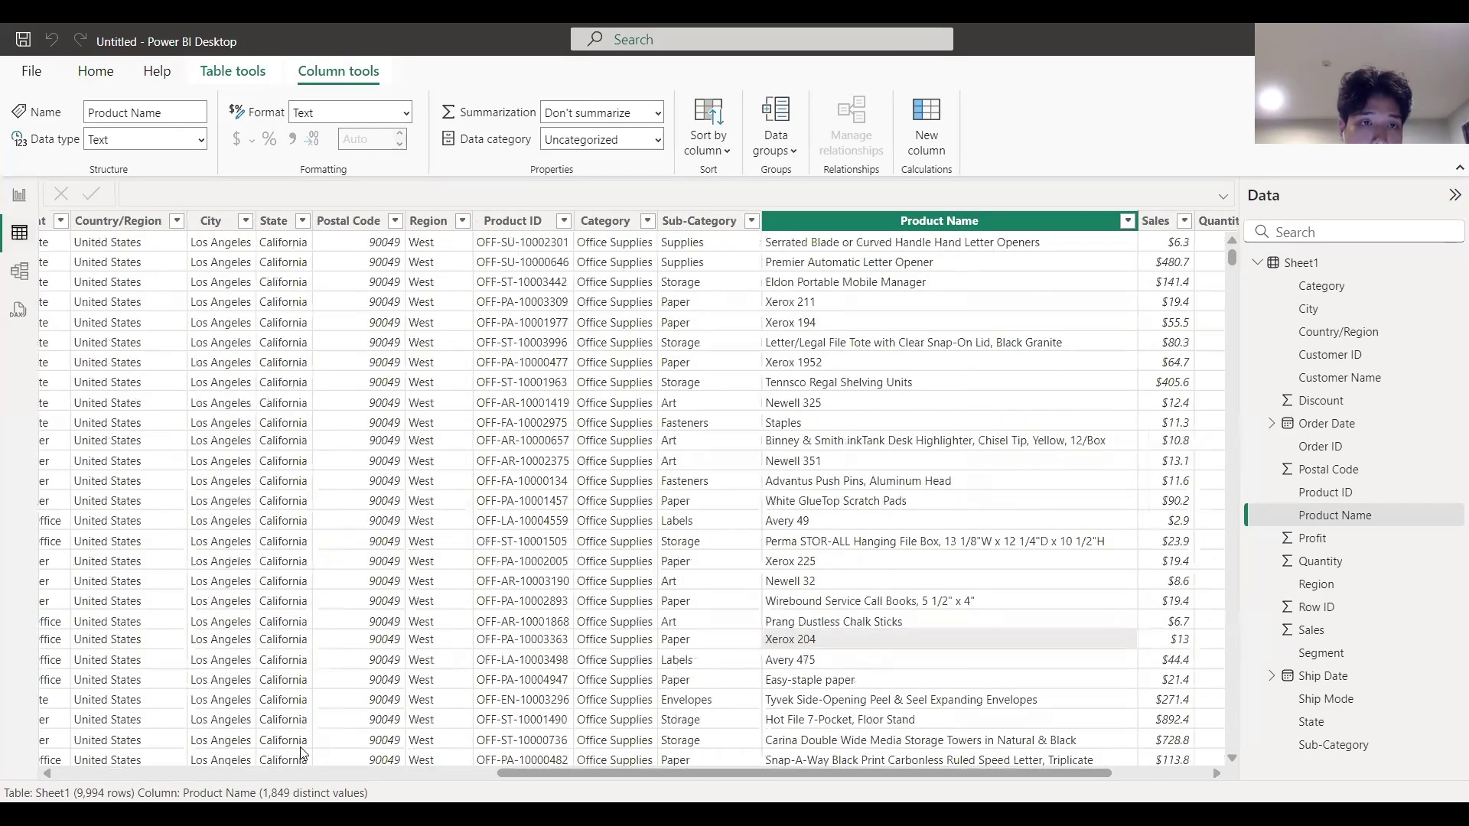
pyautogui.hscroll(-8, 679, 752)
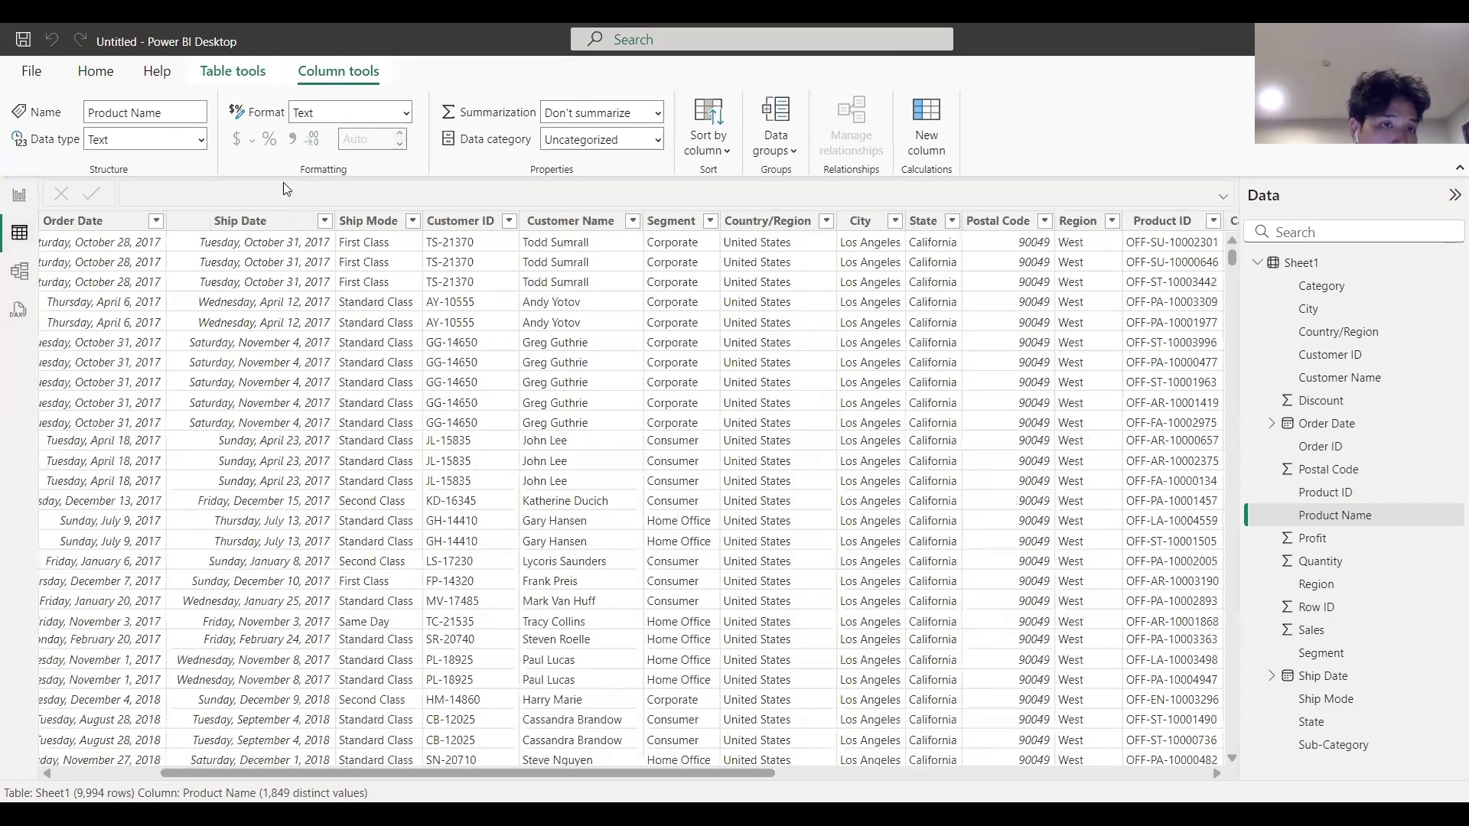
pyautogui.hscroll(-3, 287, 189)
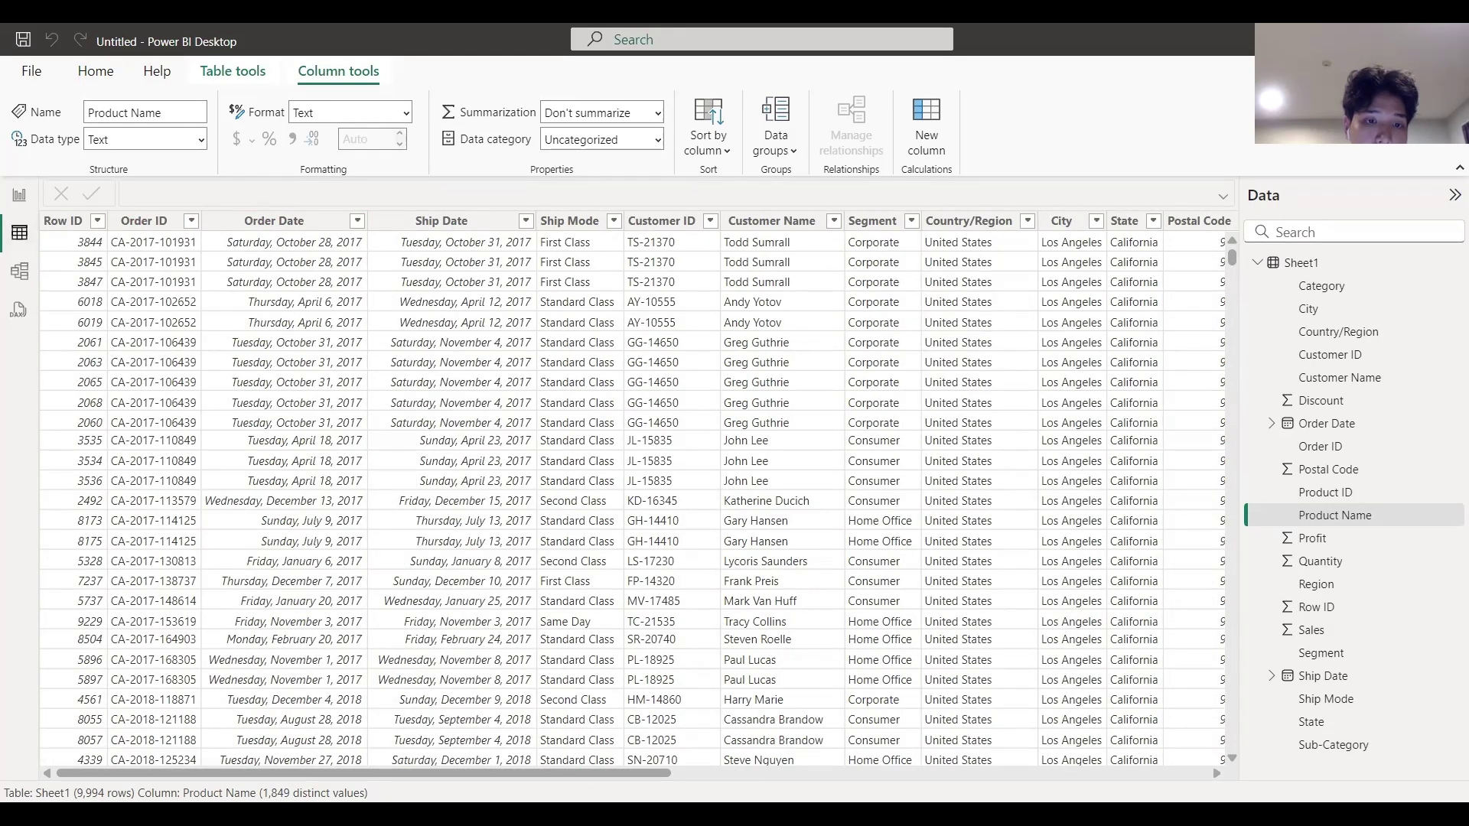
pyautogui.hscroll(5, 517, 761)
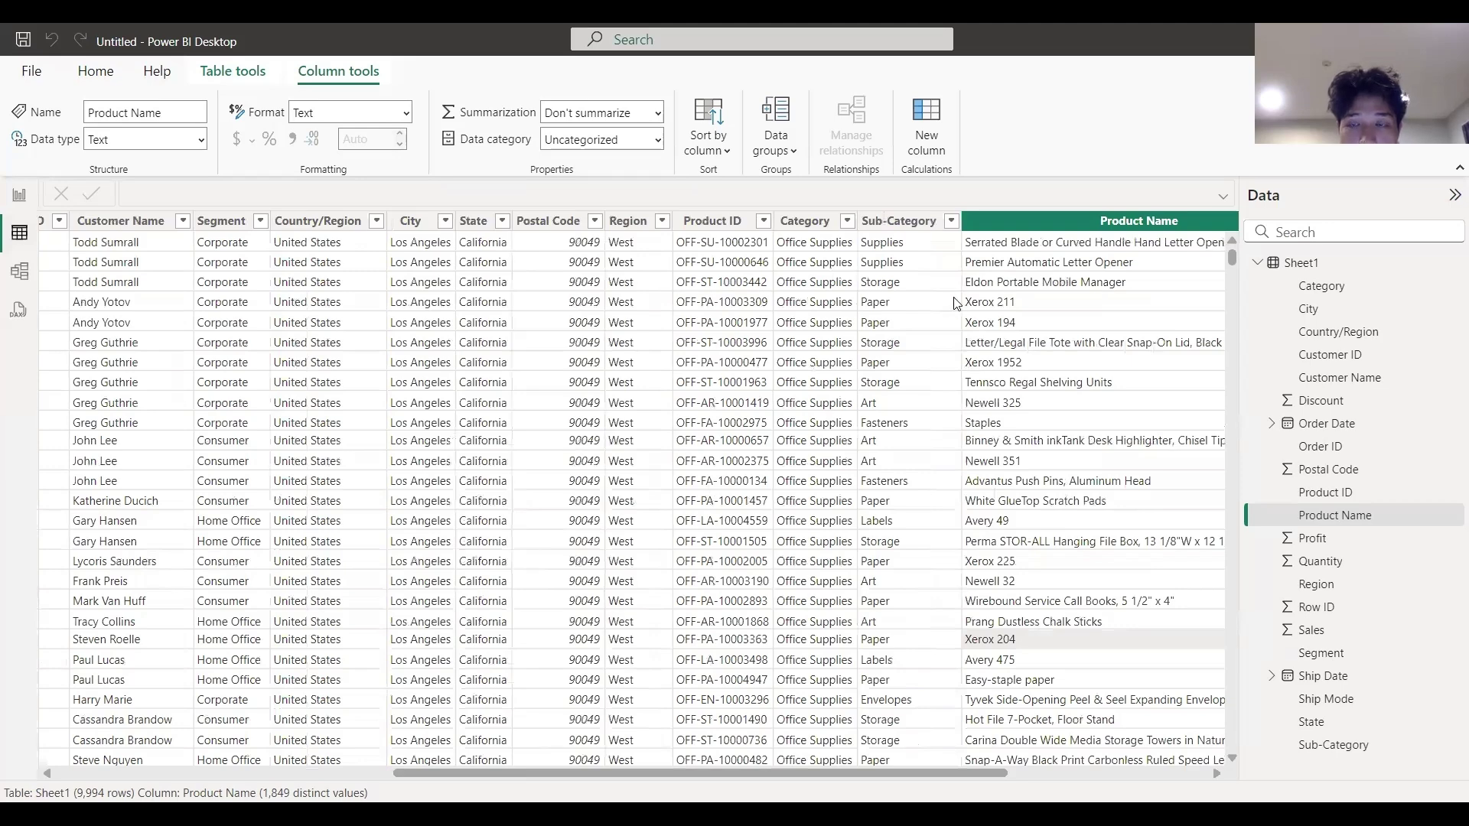
pyautogui.hscroll(3, 956, 304)
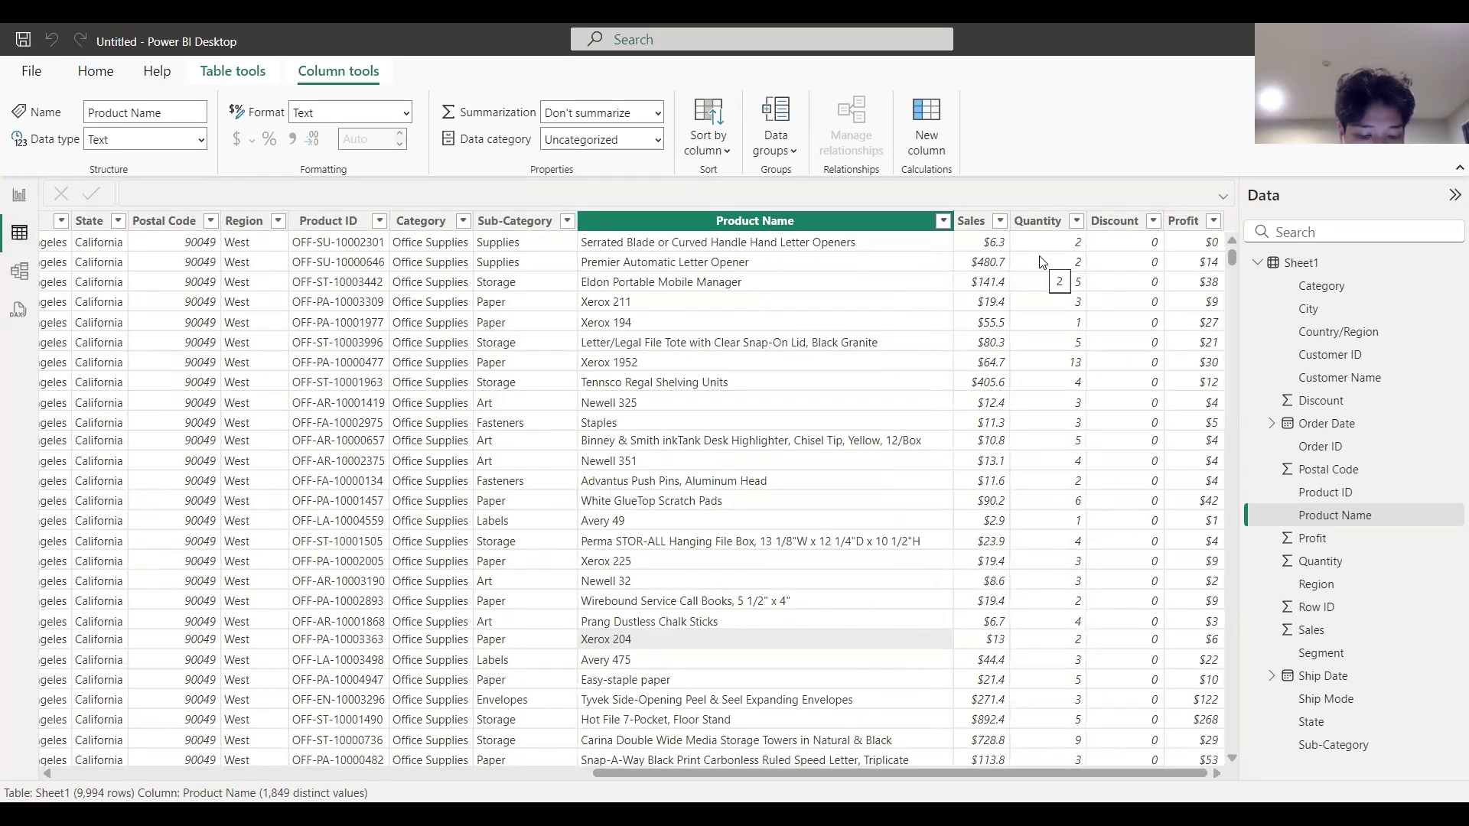
pyautogui.hscroll(-3, 201, 775)
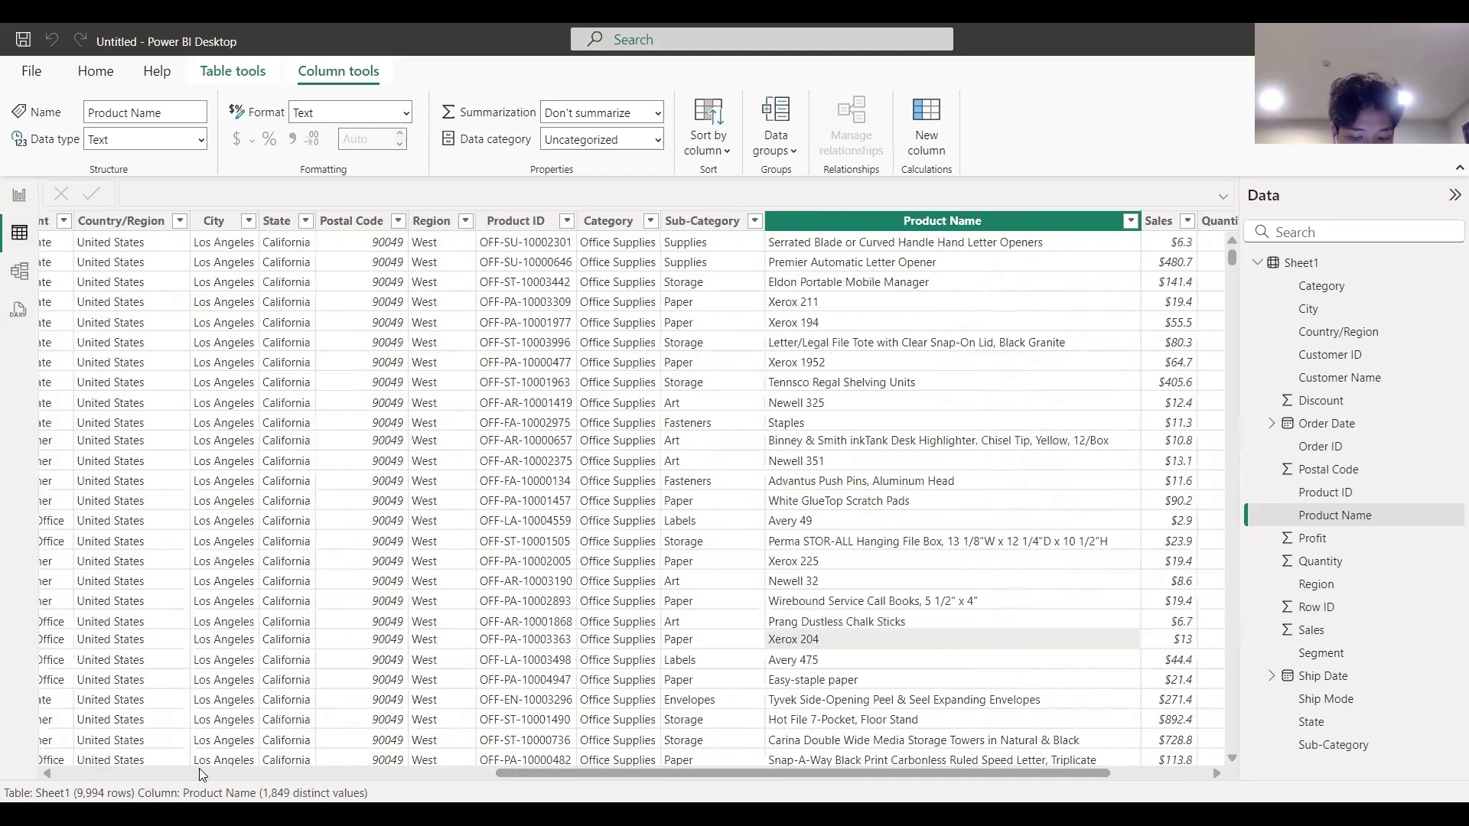
pyautogui.hscroll(-5, 201, 774)
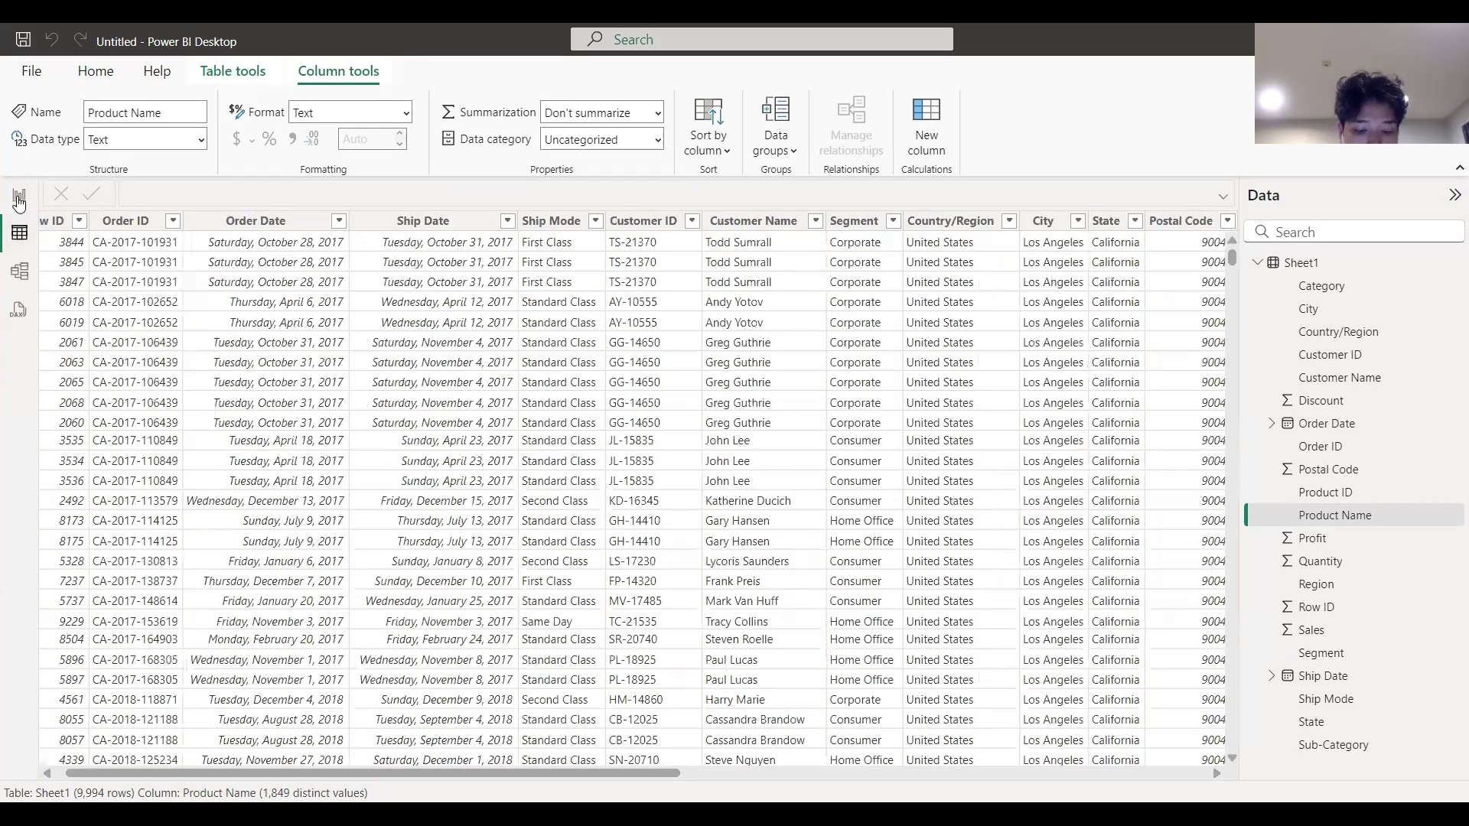
pyautogui.click(19, 200)
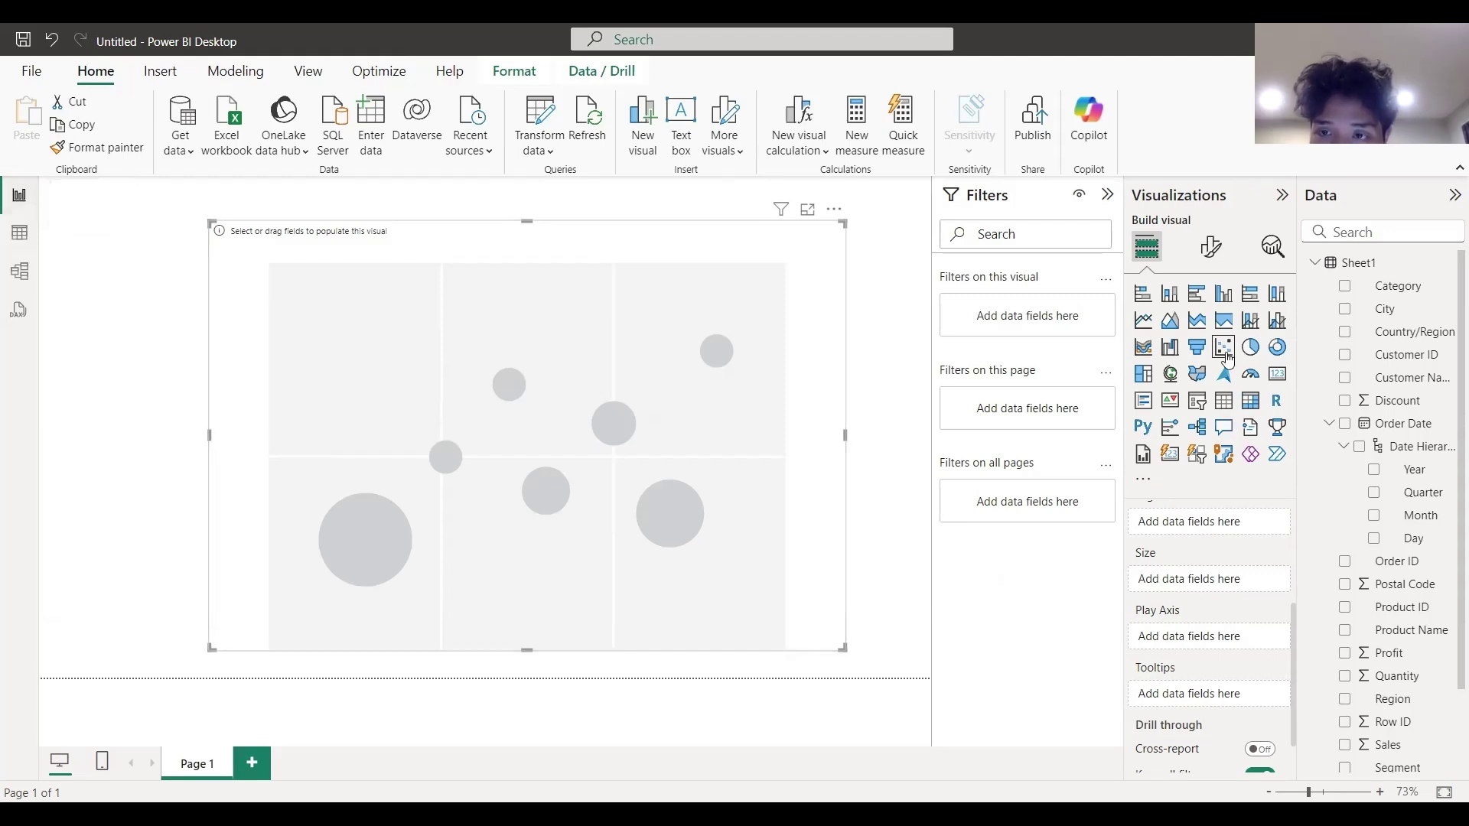
# Step: Shift the empty scatter chart slightly and assign Sales to its X-axis, Profit to its Y-axis and Category to its legend
pyautogui.moveTo(697, 553); pyautogui.dragTo(686, 533)
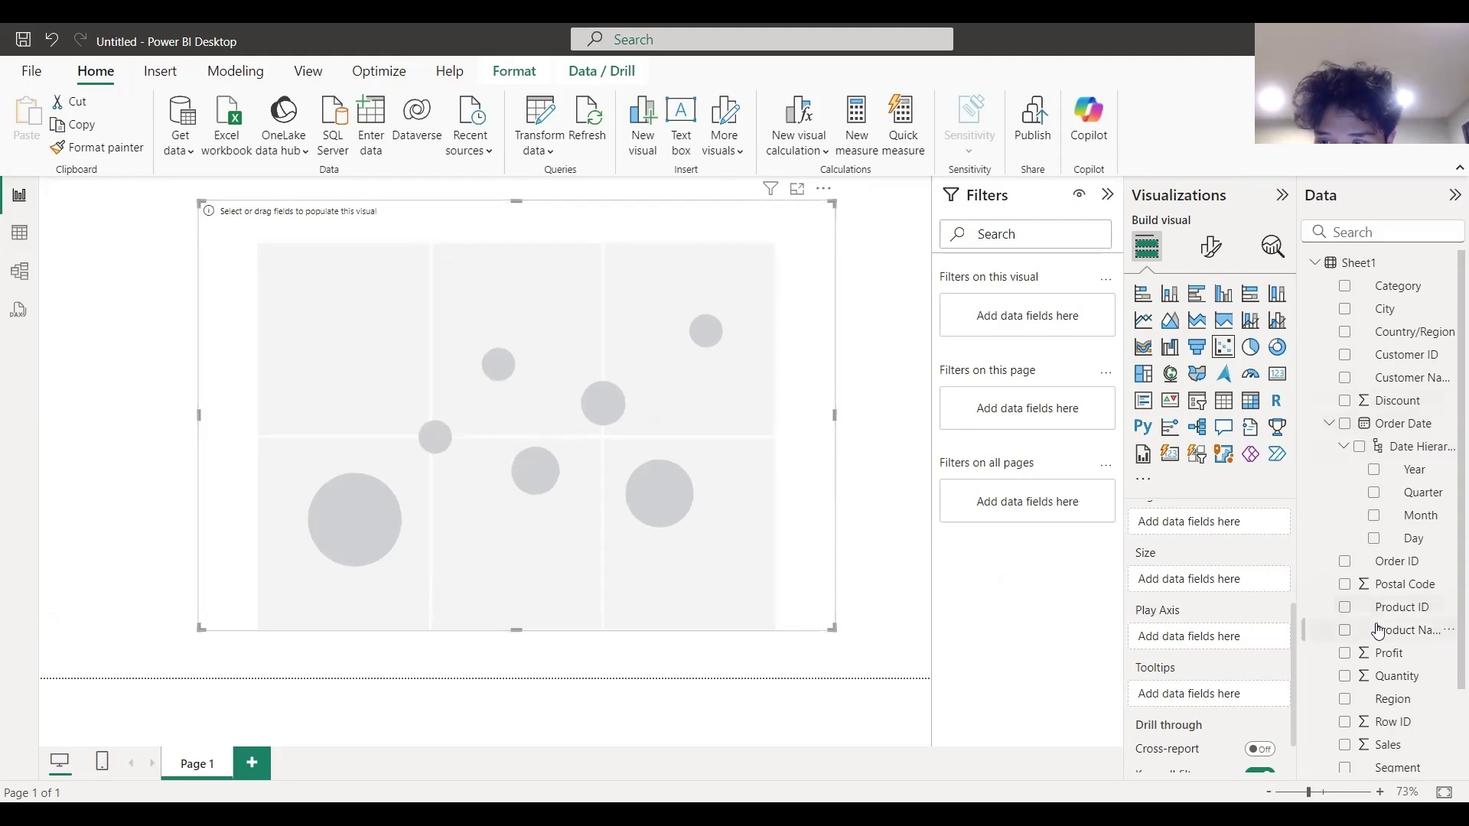
pyautogui.scroll(-3, 1381, 635)
pyautogui.moveTo(1266, 576); pyautogui.dragTo(1219, 604)
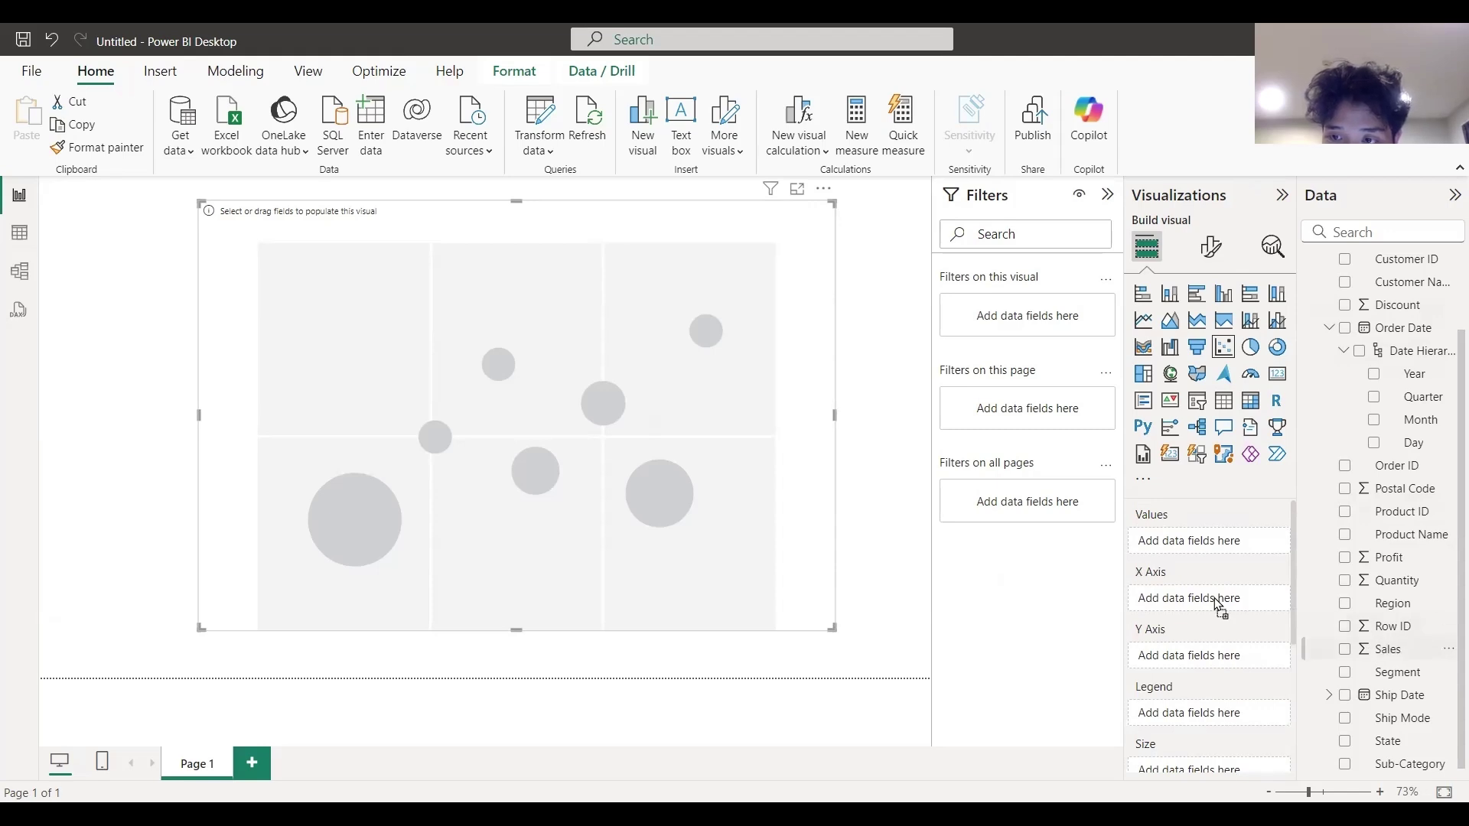
pyautogui.moveTo(1411, 570); pyautogui.dragTo(1245, 669)
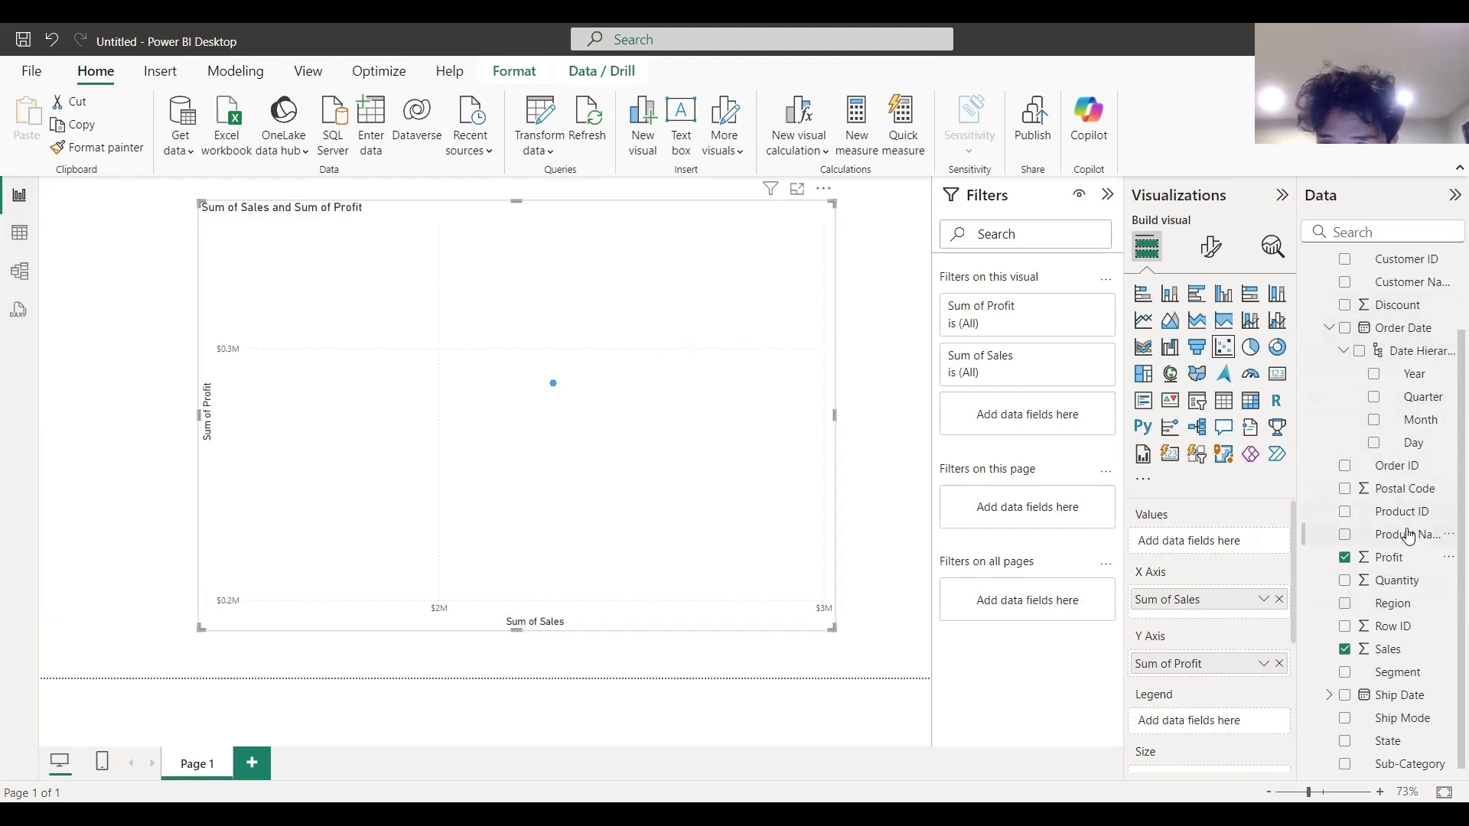
pyautogui.scroll(3, 1408, 535)
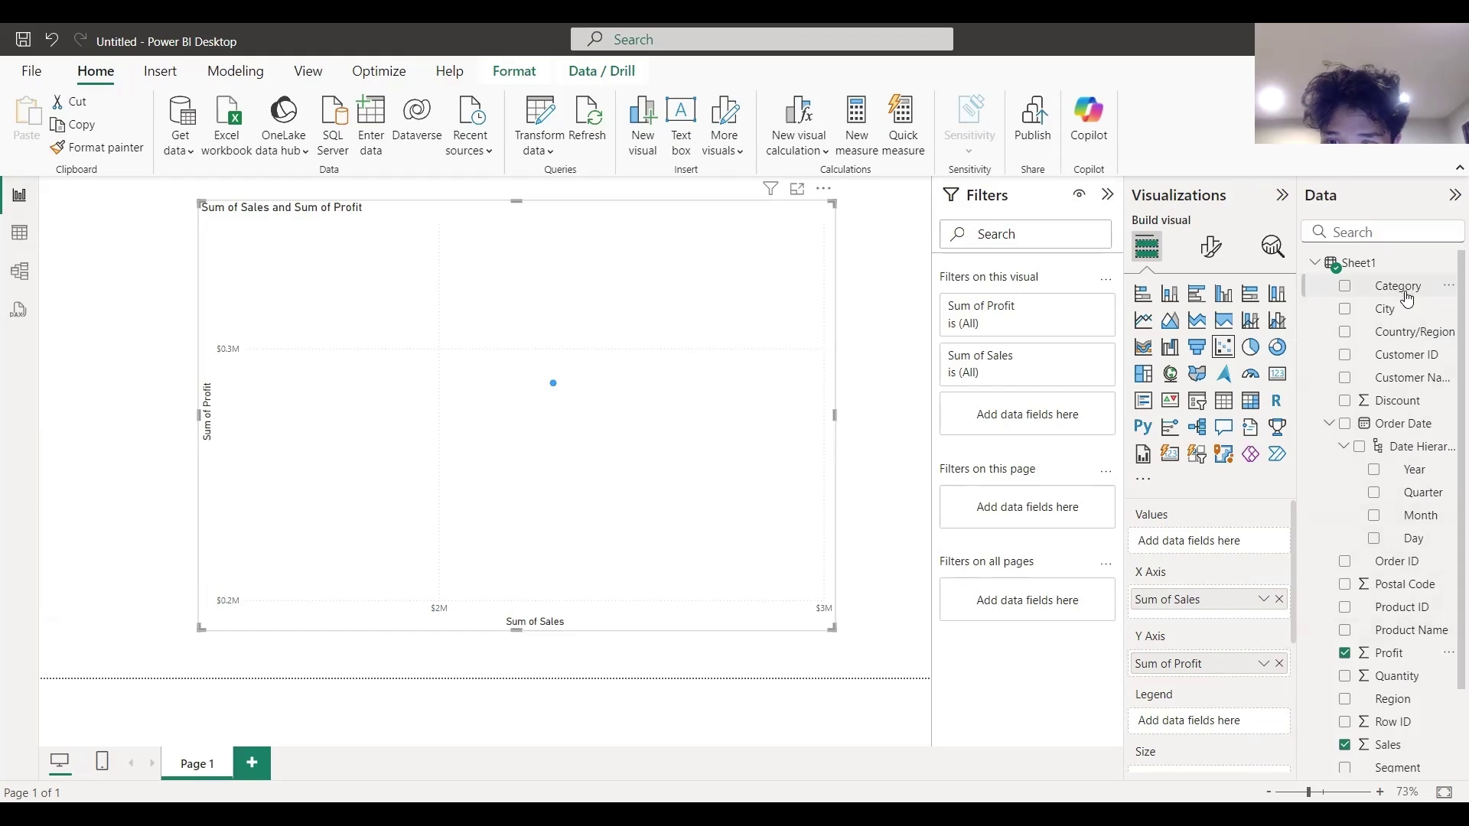
pyautogui.moveTo(1408, 299); pyautogui.dragTo(1220, 730)
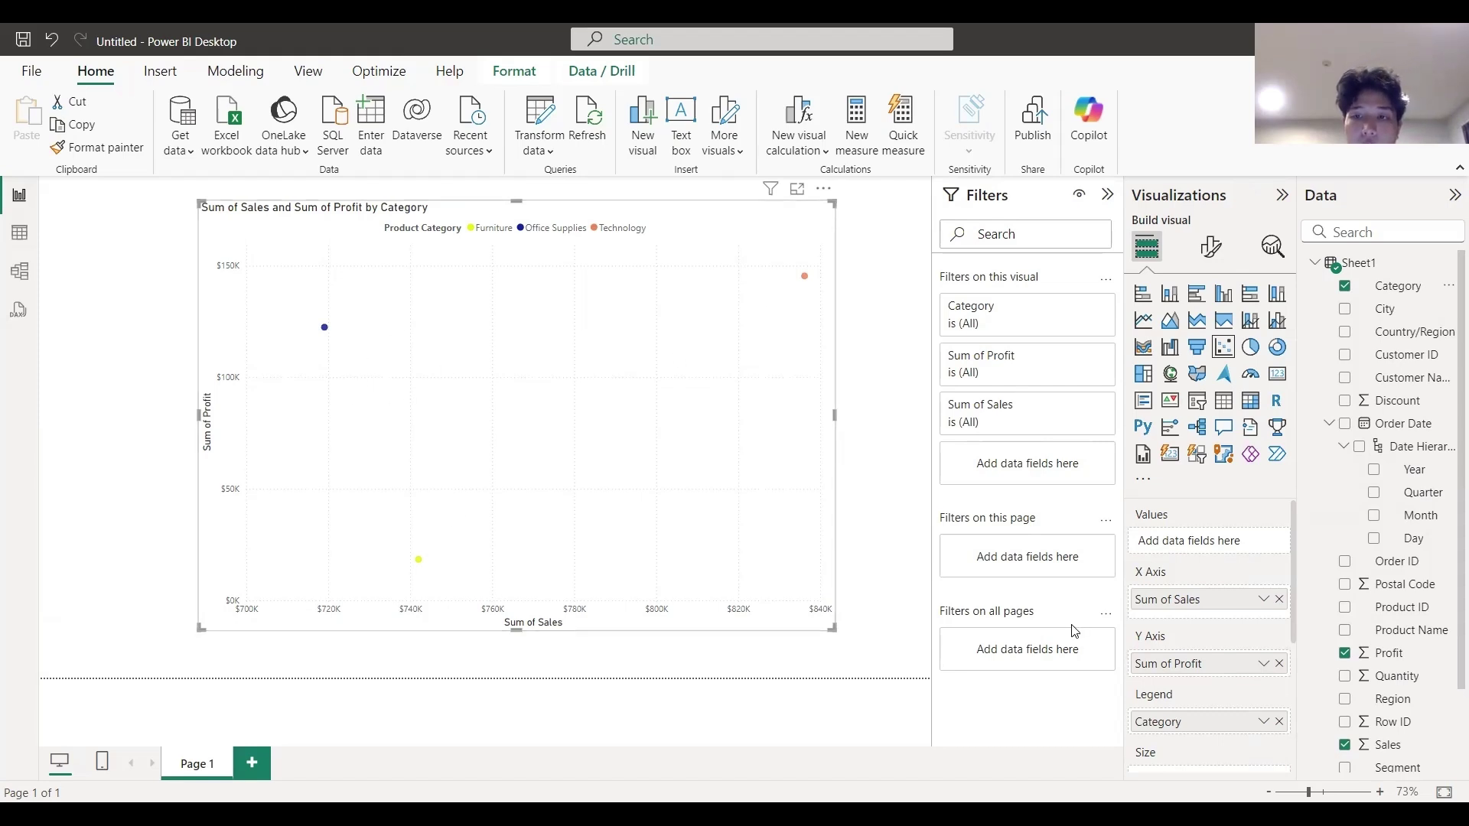
# Step: Set both the scatter chart's X-axis Sales field and Y-axis Profit field to Don't summarize
pyautogui.scroll(-2, 1148, 624)
pyautogui.scroll(2, 1155, 627)
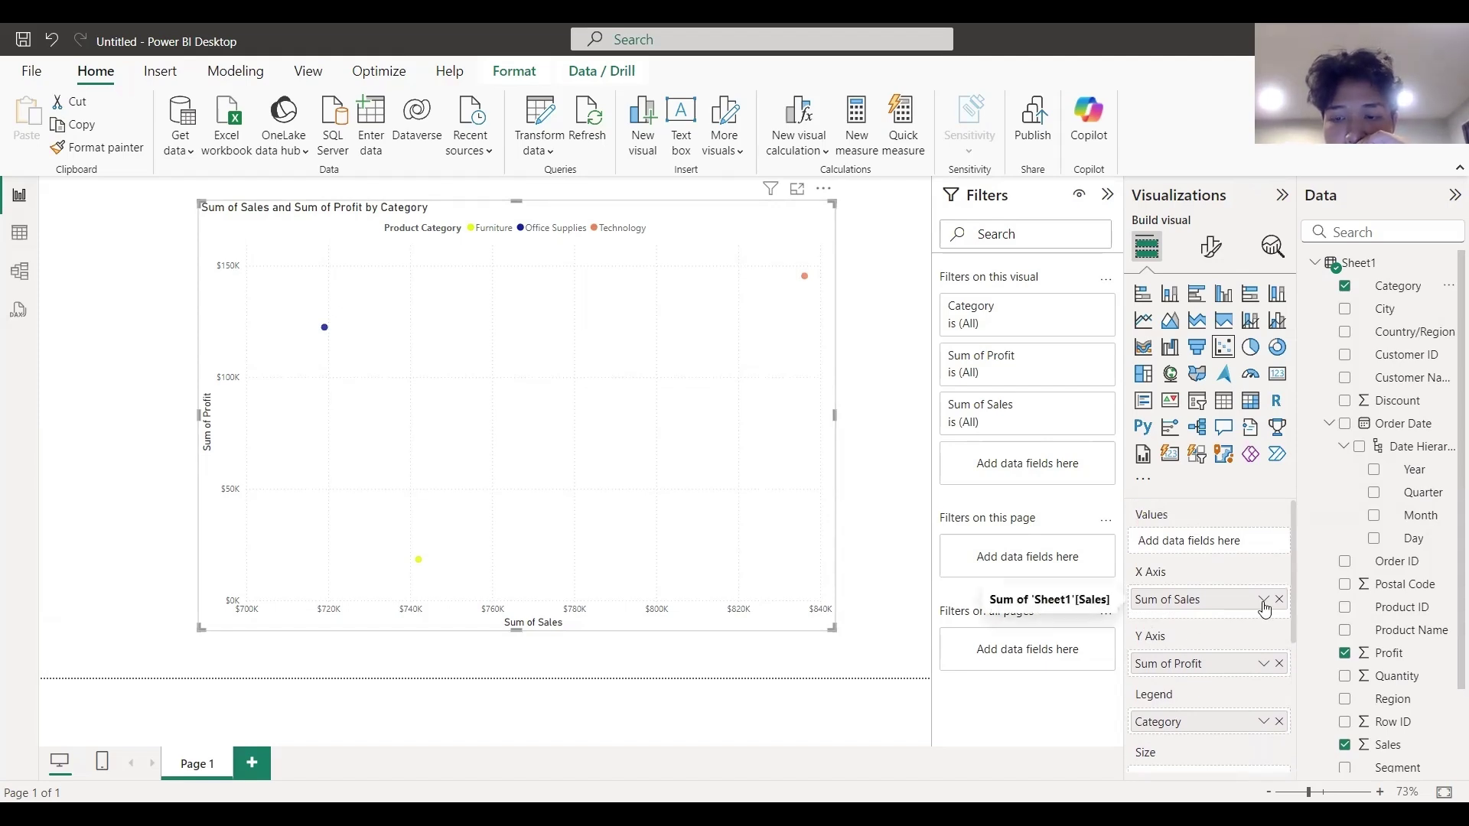
pyautogui.click(1264, 601)
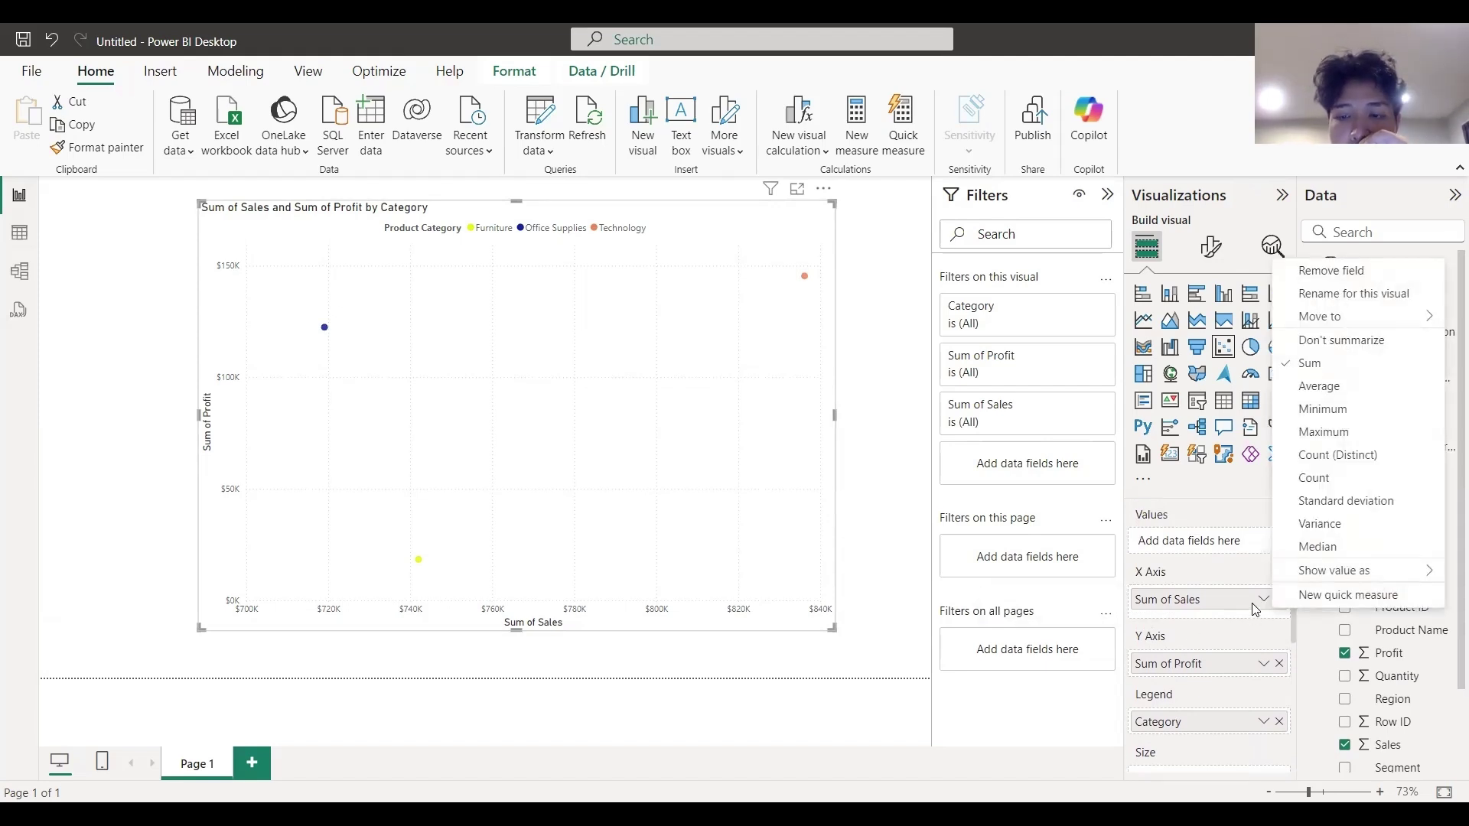
pyautogui.click(1246, 627)
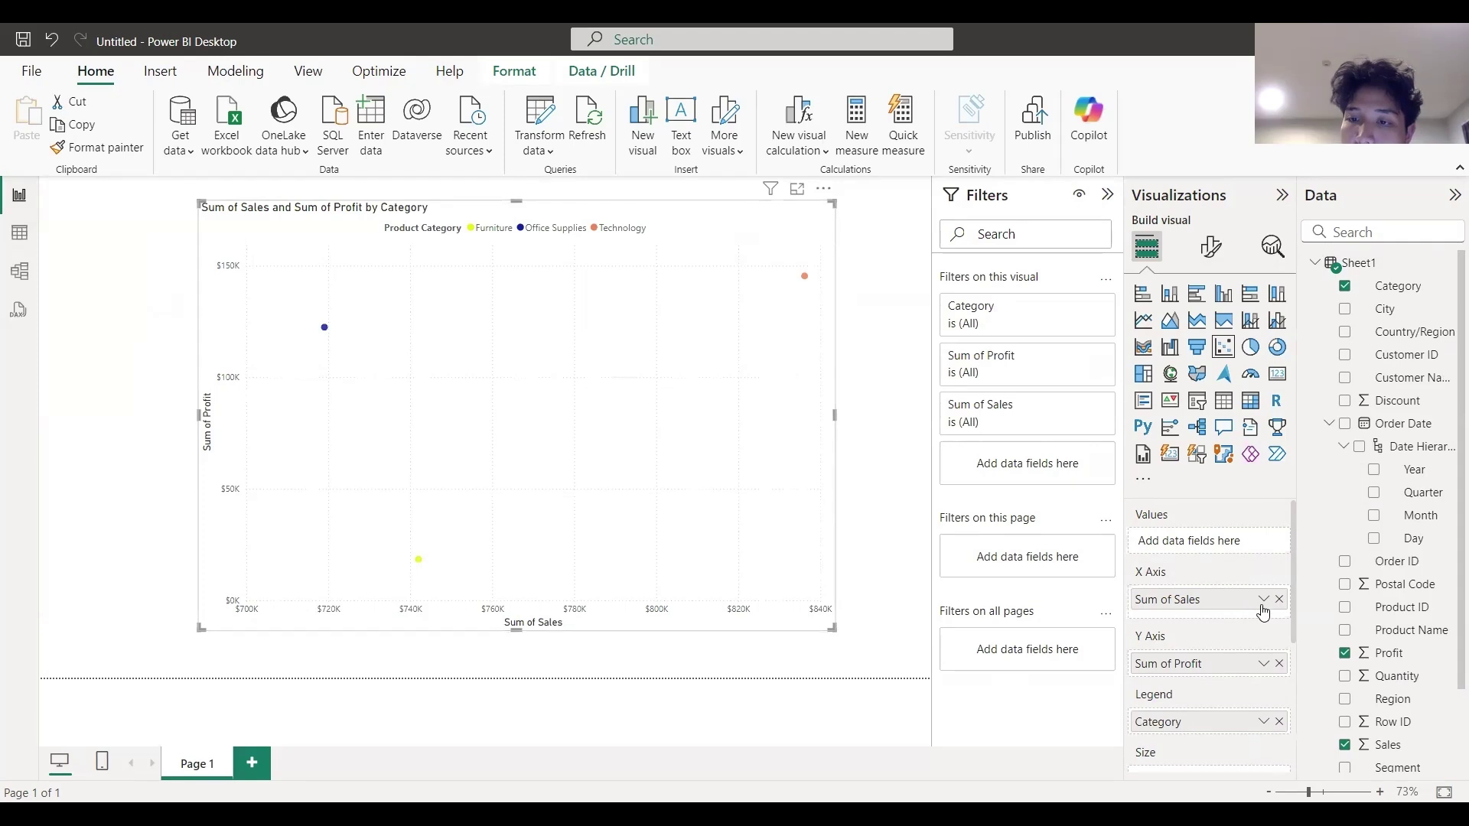
pyautogui.click(1263, 605)
pyautogui.click(1260, 615)
pyautogui.click(1258, 612)
pyautogui.click(1259, 611)
pyautogui.click(1260, 611)
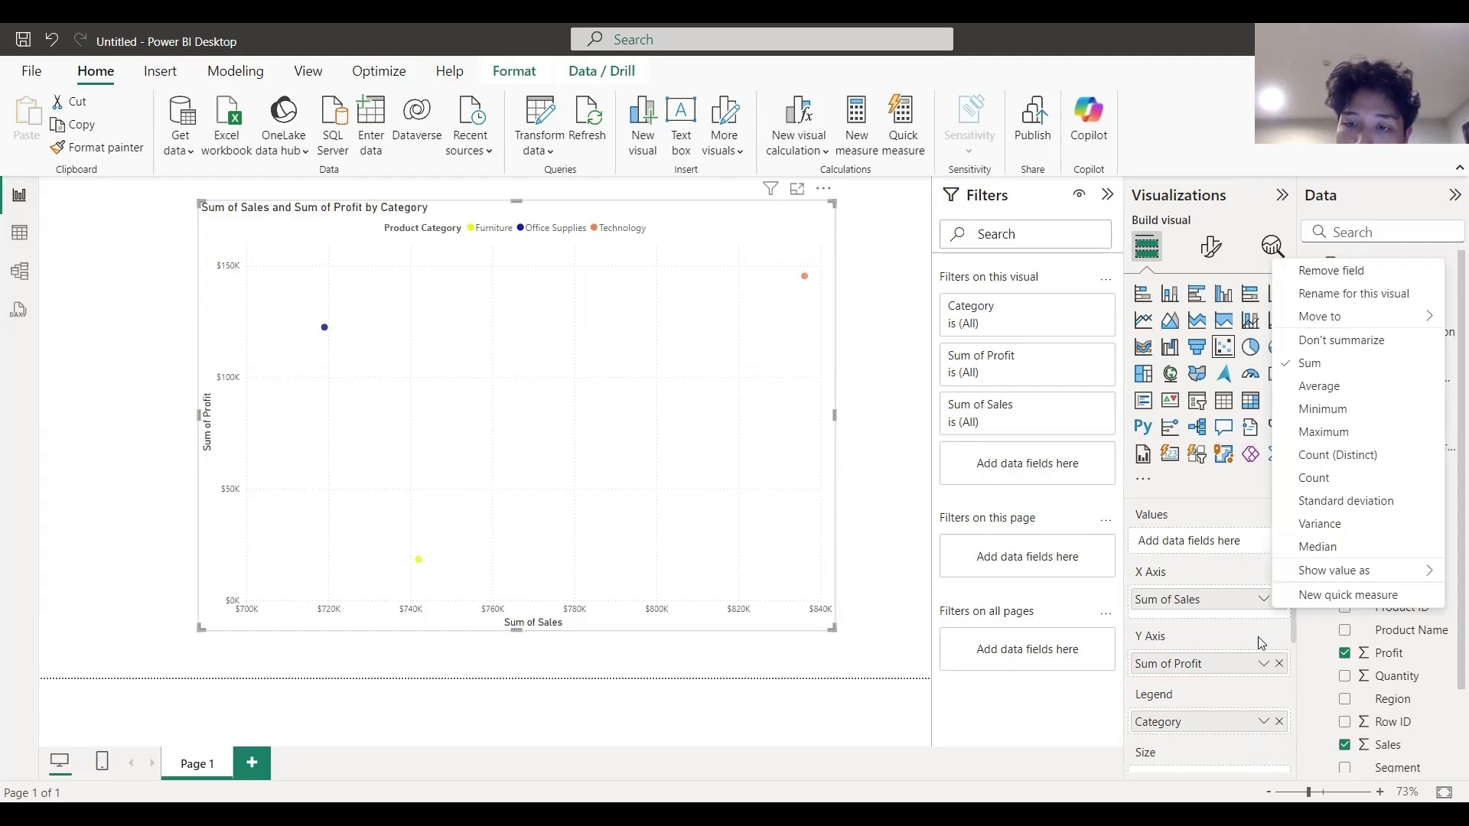
pyautogui.click(1350, 349)
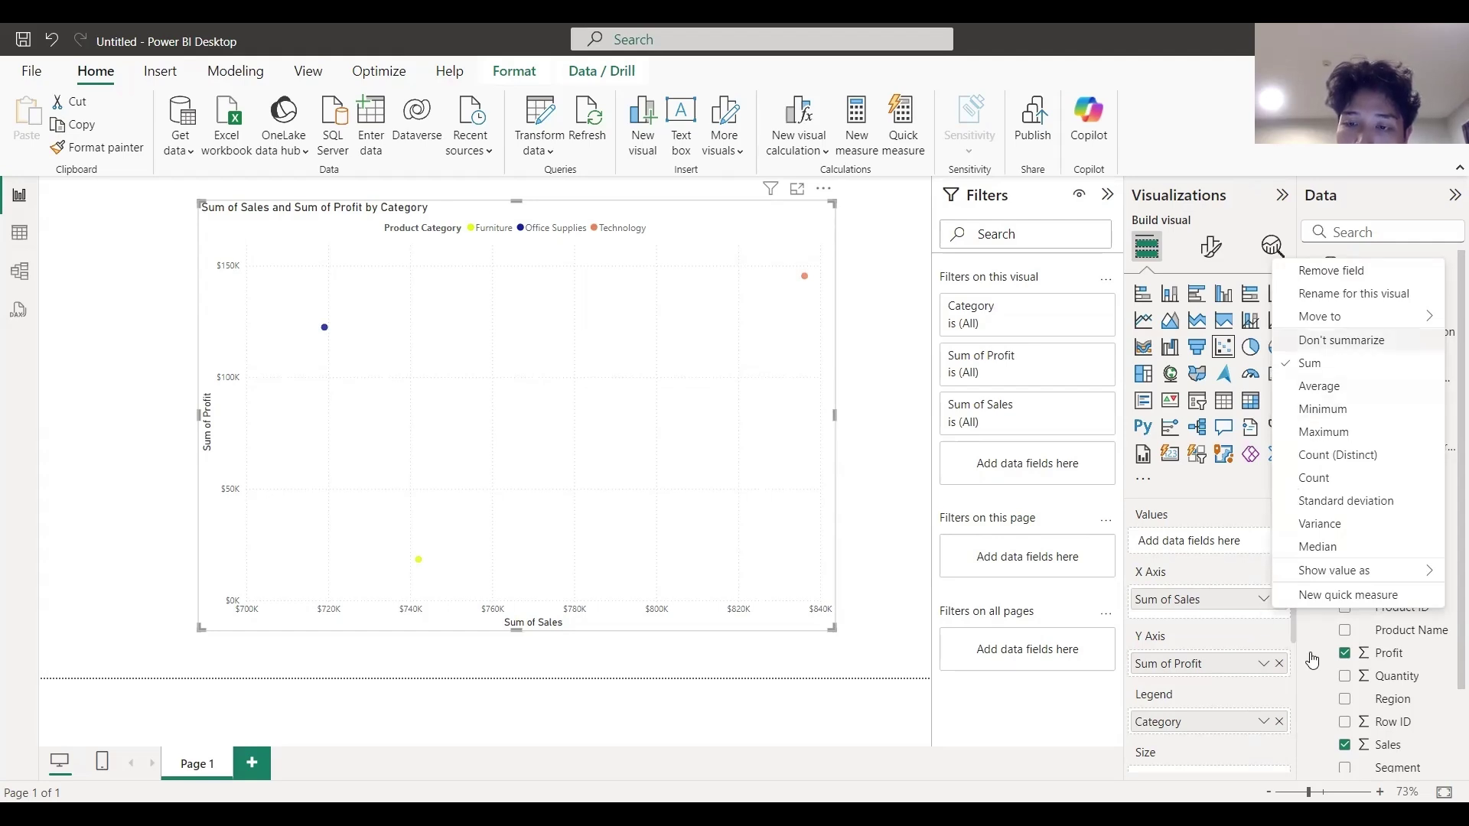
pyautogui.click(1264, 666)
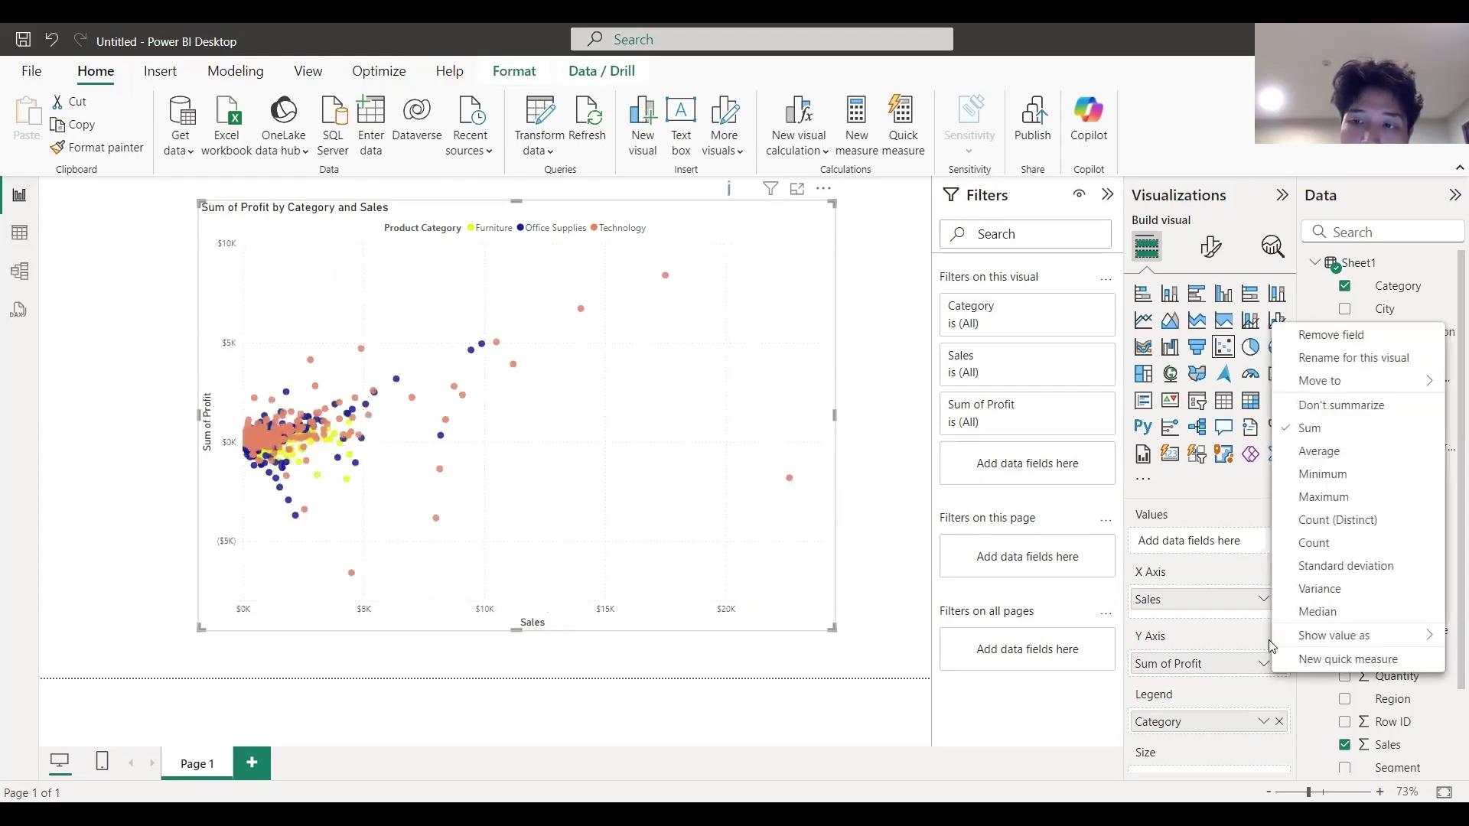
pyautogui.click(1345, 409)
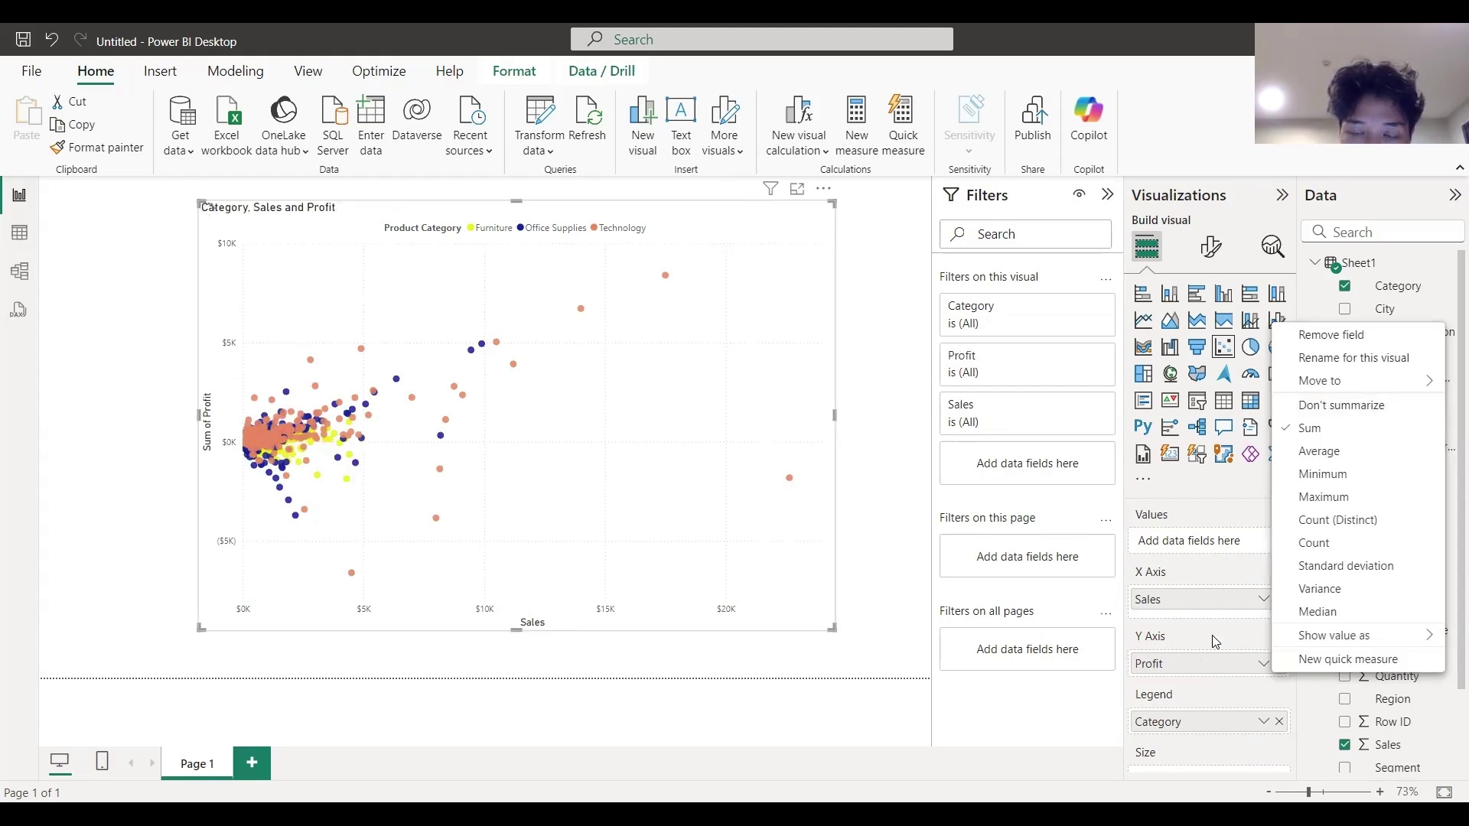
# Step: Turn on a trend line for the scatter chart of Sales against Profit and return to its field assignments
pyautogui.scroll(-2, 1212, 635)
pyautogui.scroll(2, 1212, 635)
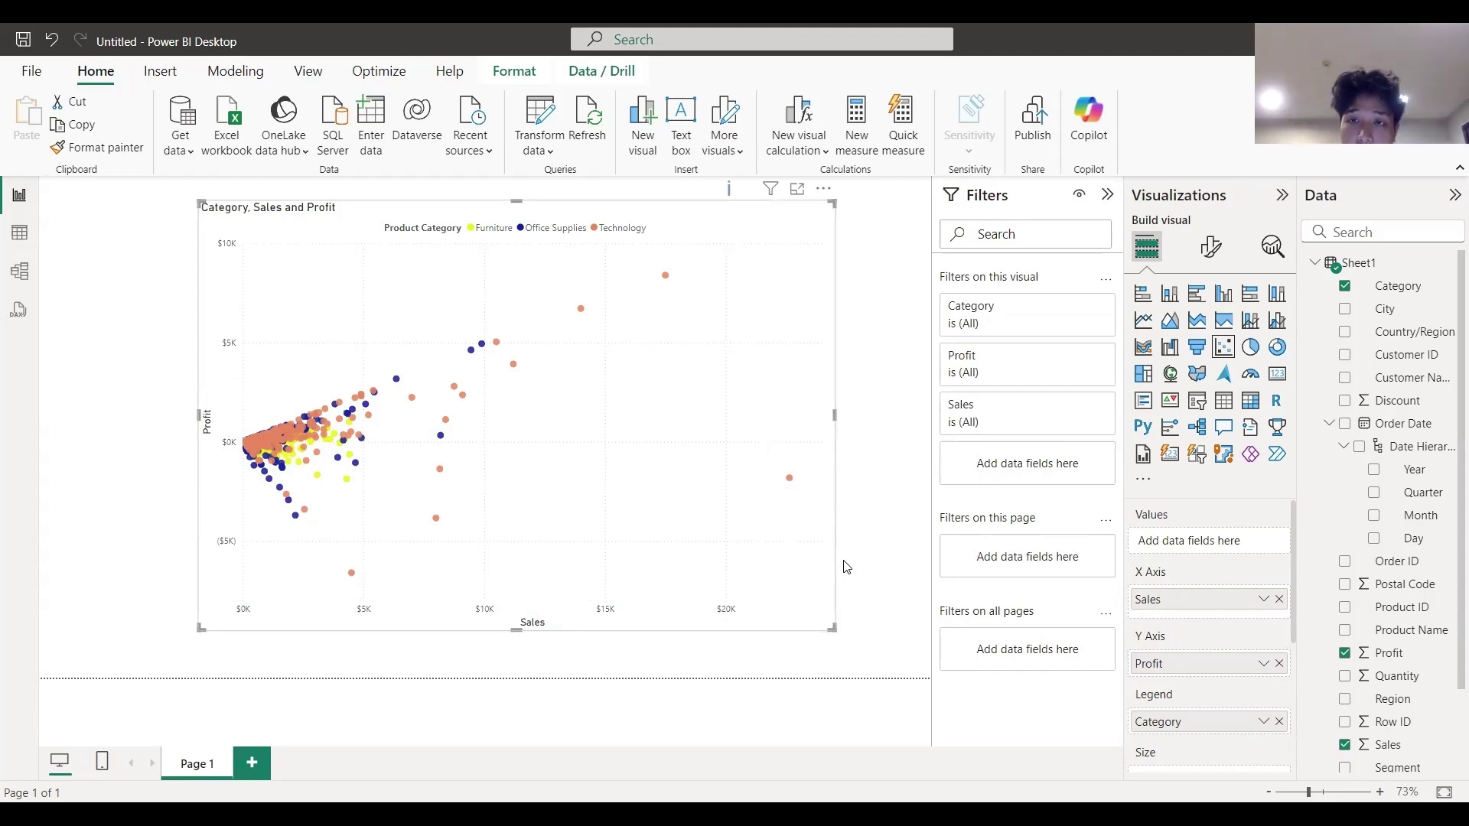
pyautogui.click(1264, 260)
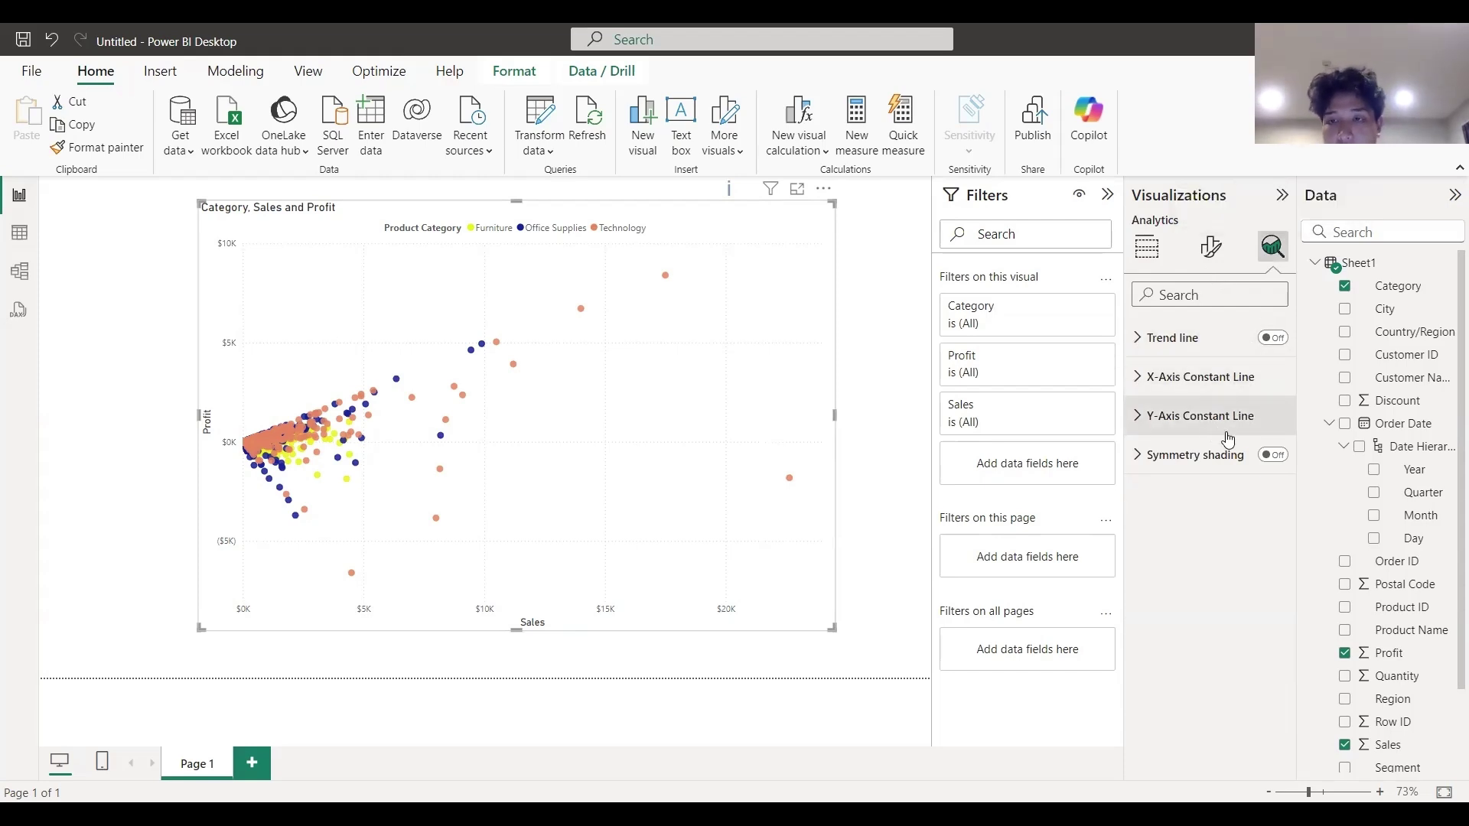
pyautogui.click(1272, 342)
pyautogui.click(1157, 257)
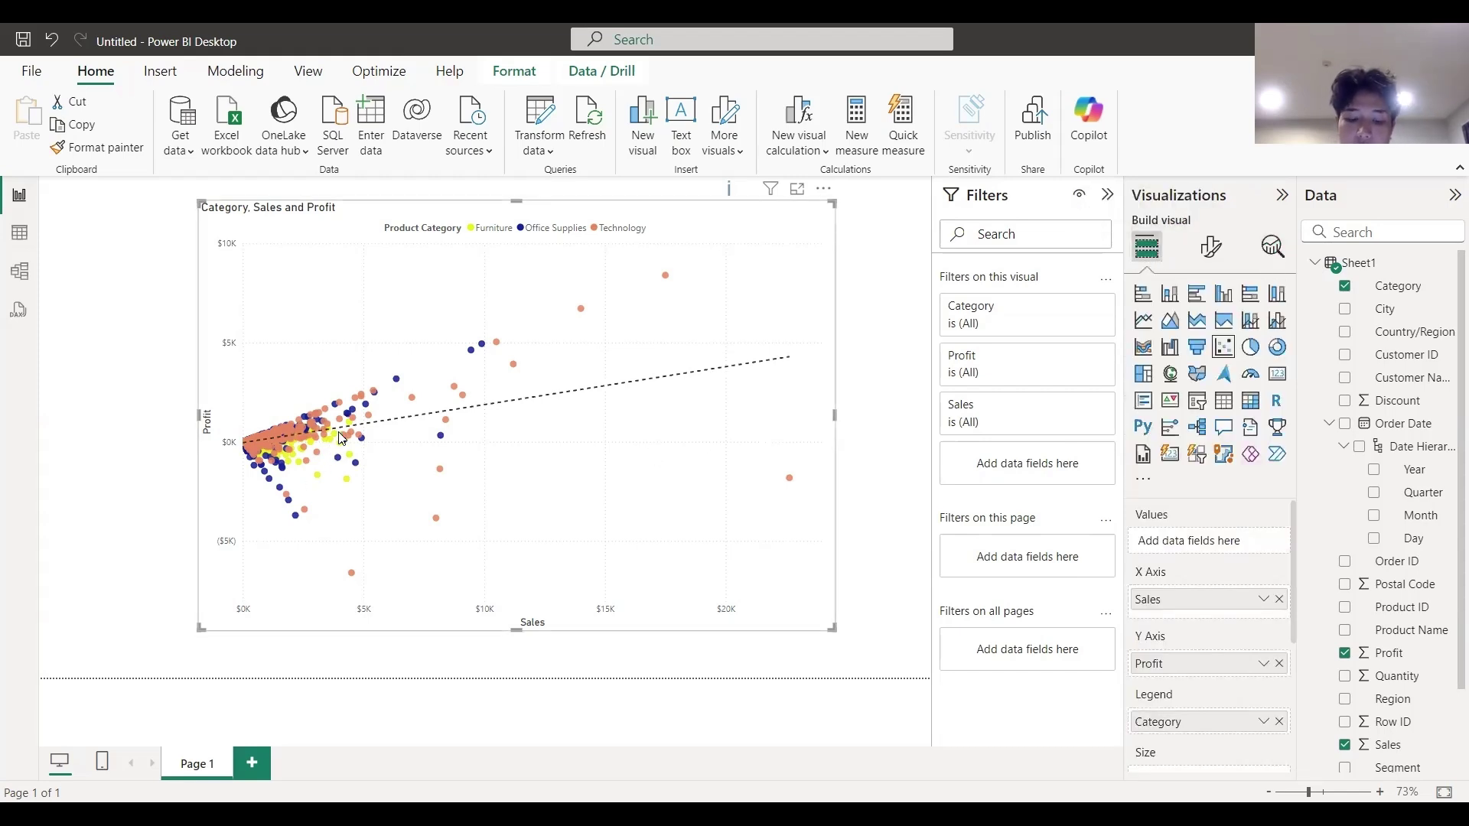
pyautogui.moveTo(260, 445)
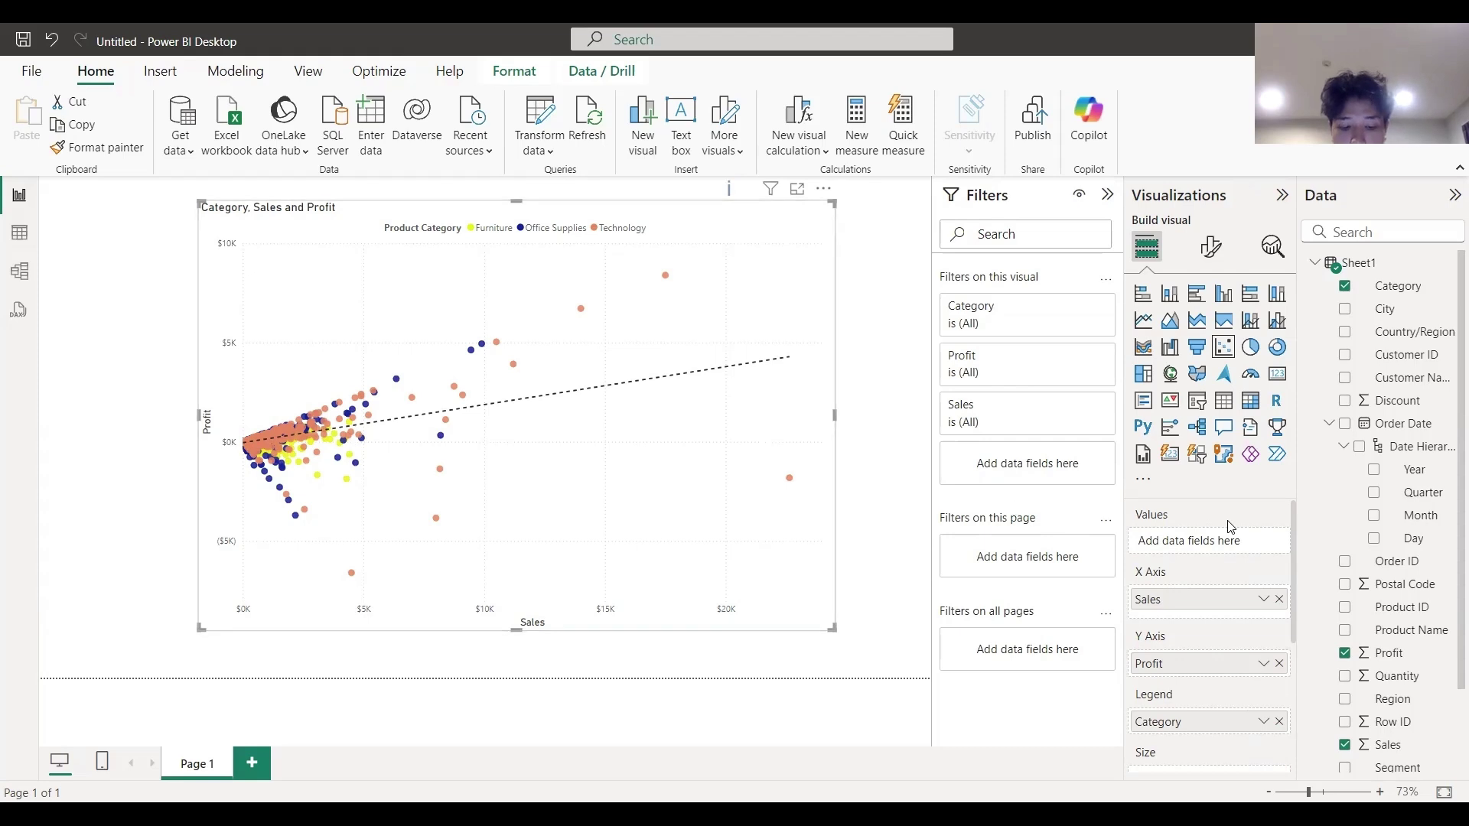
# Step: Size the scatter chart's bubbles by Discount, aggregated as Average
pyautogui.scroll(-2, 1286, 544)
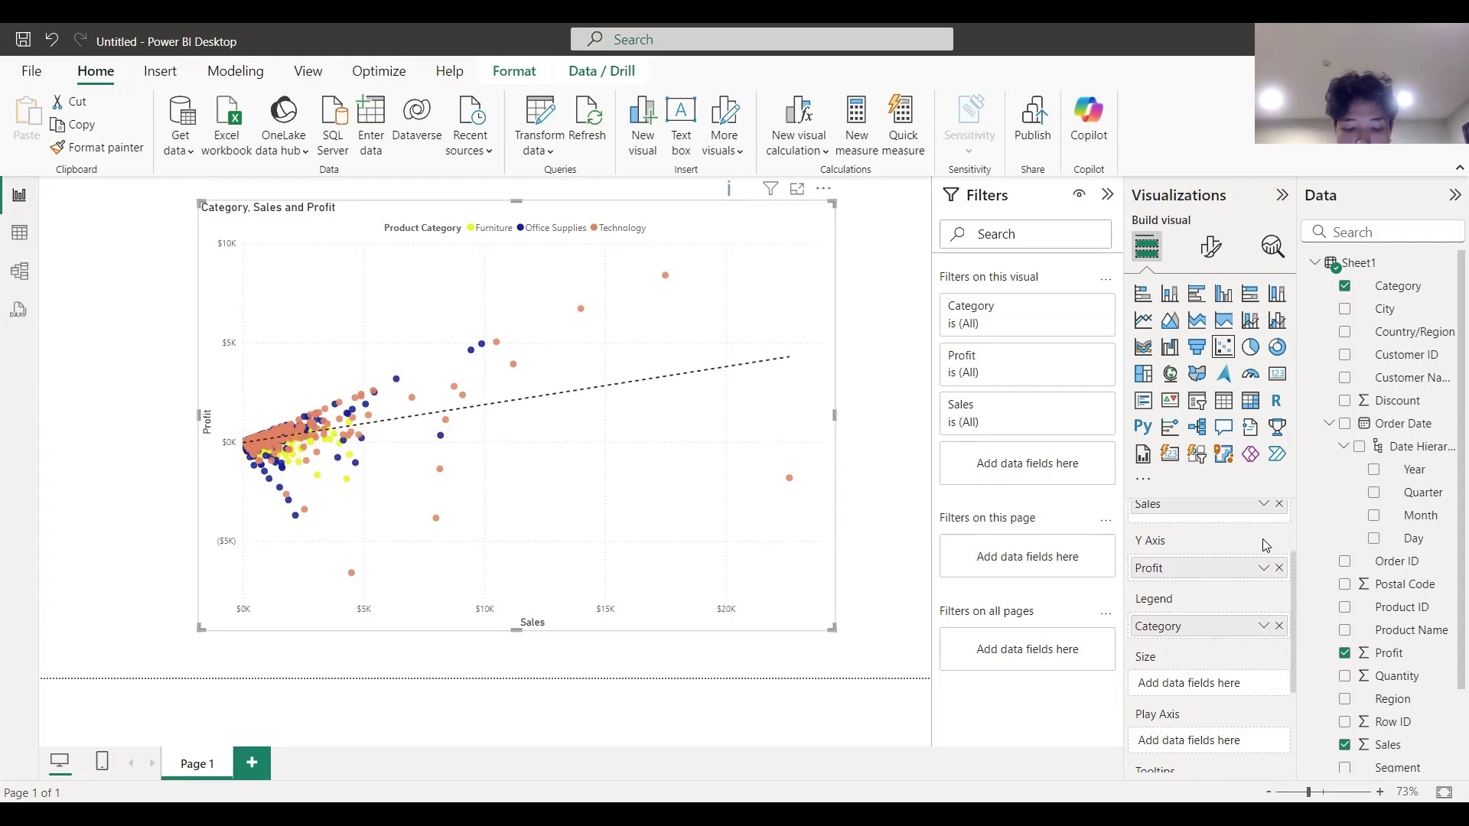
pyautogui.scroll(-2, 1274, 570)
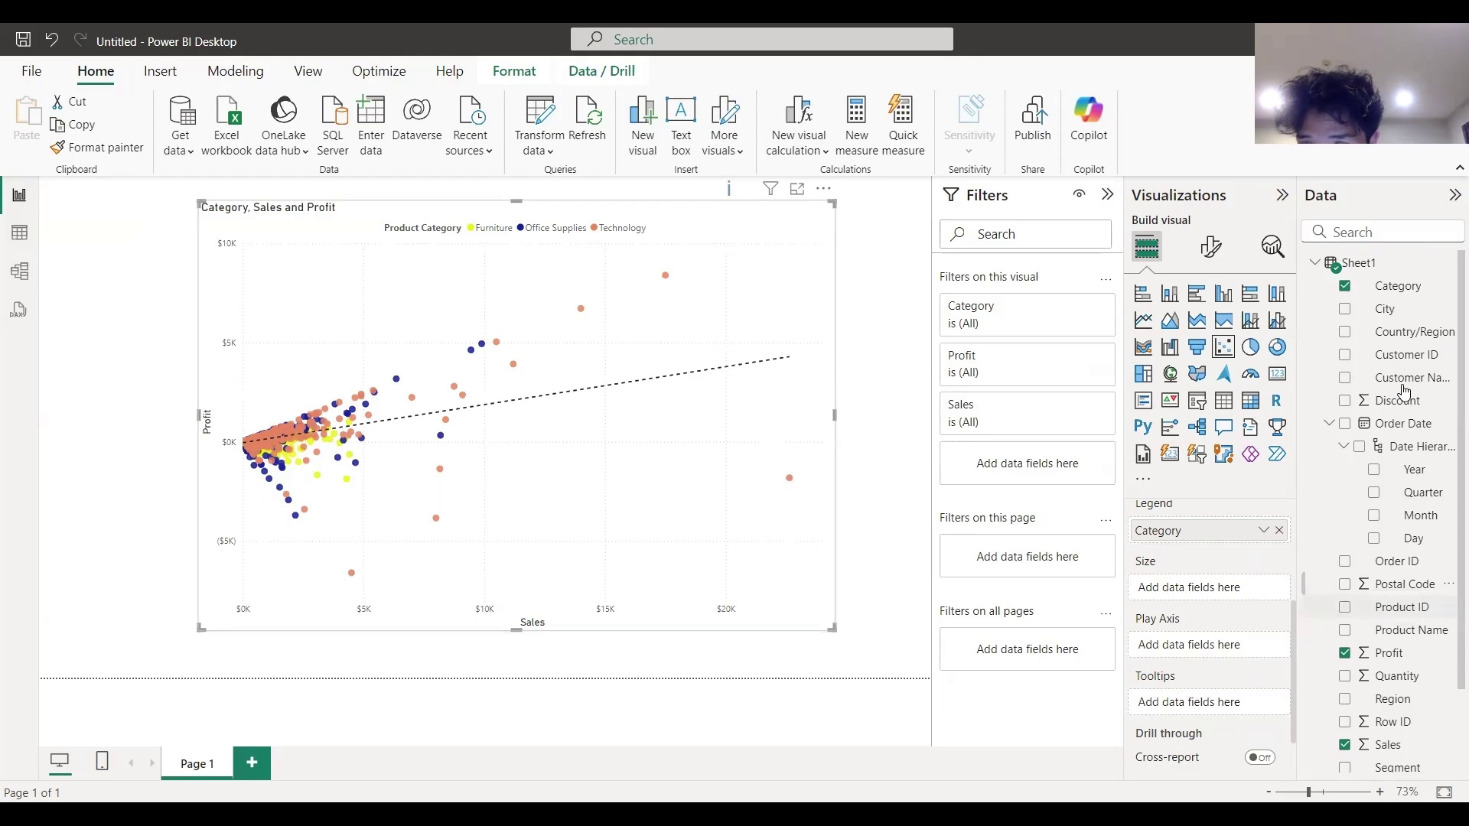
pyautogui.scroll(-2, 1421, 543)
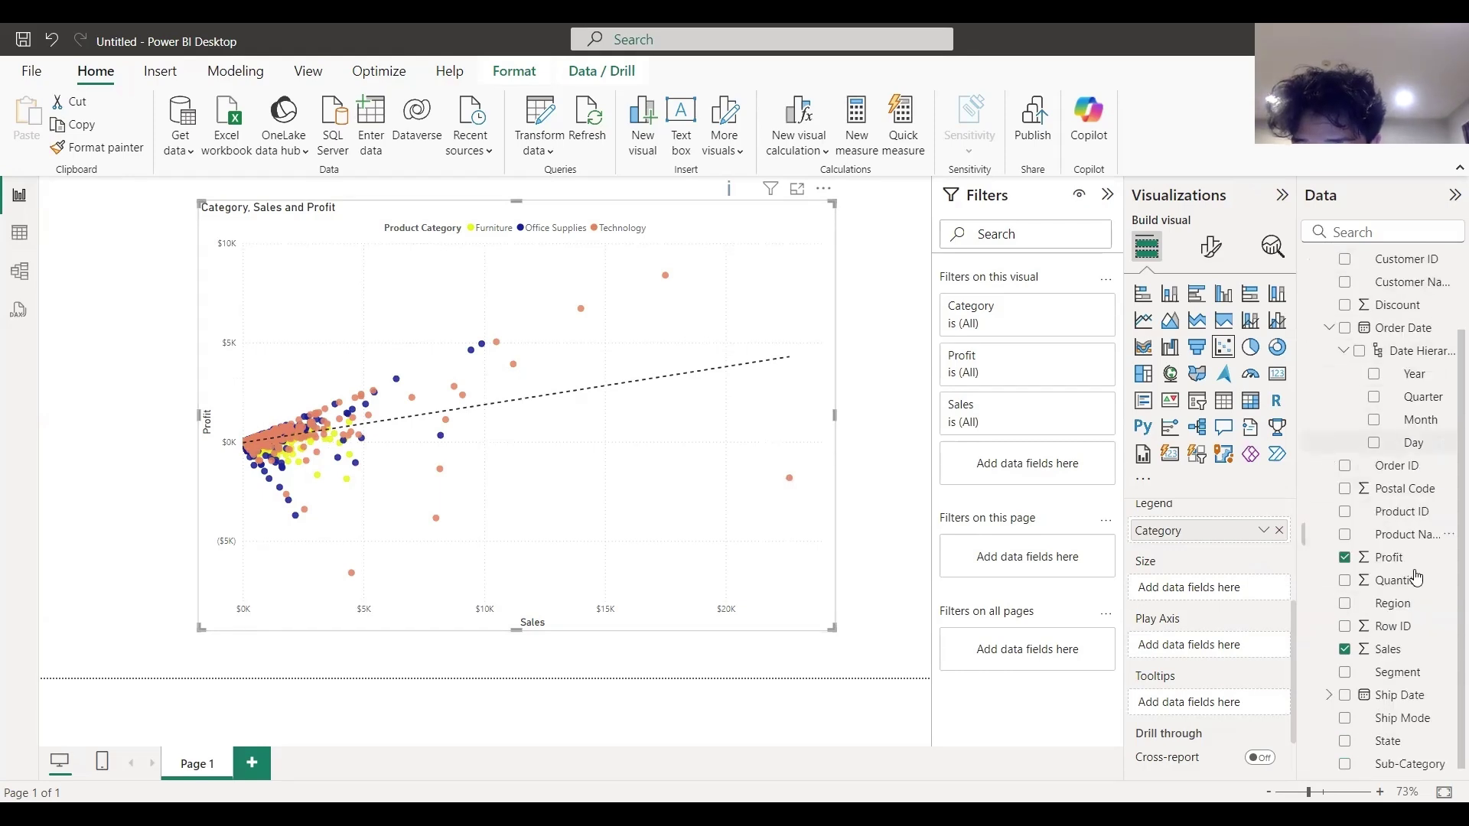
pyautogui.scroll(2, 1407, 536)
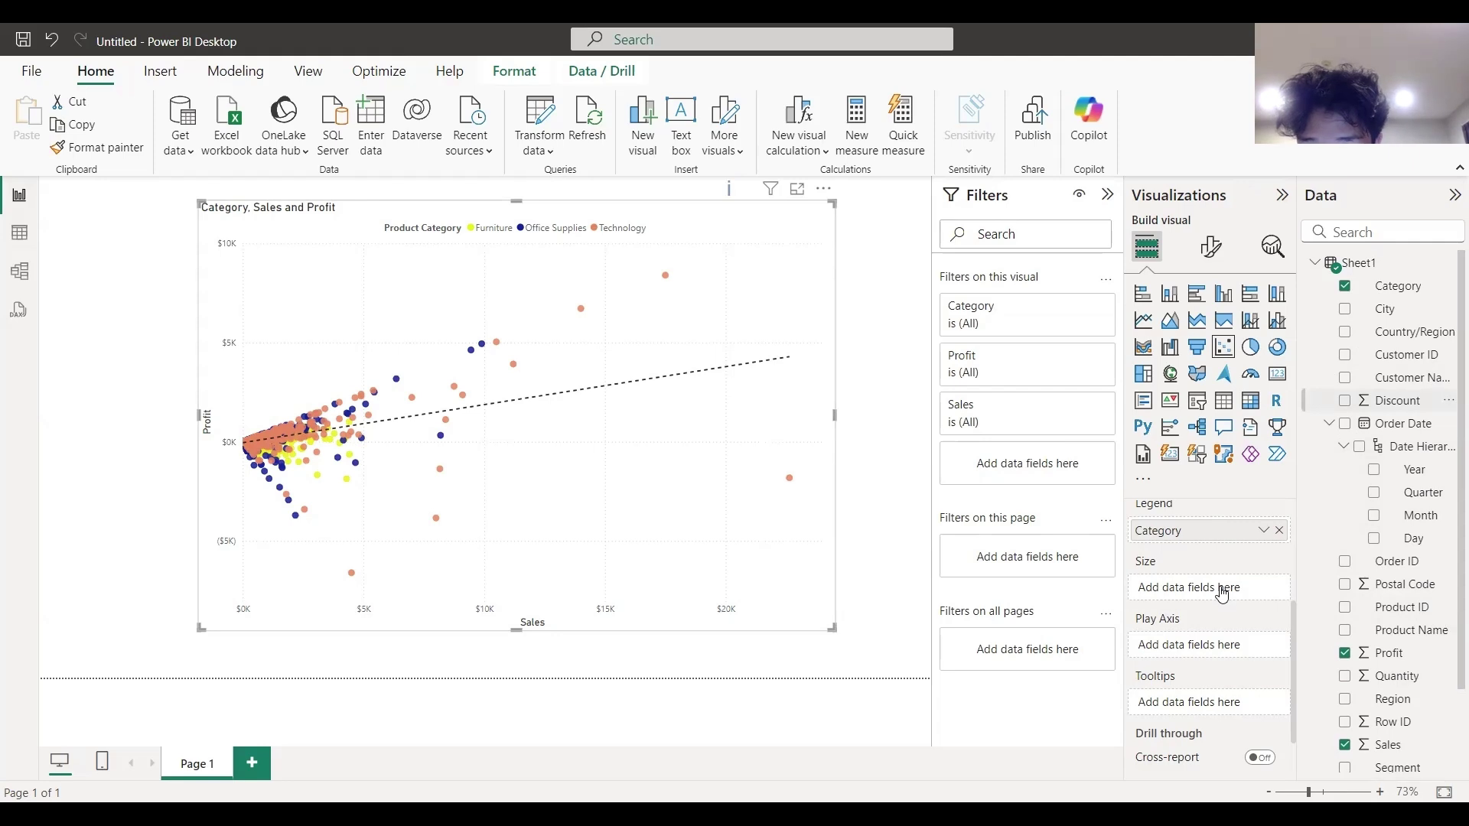
pyautogui.moveTo(1397, 400); pyautogui.dragTo(1222, 594)
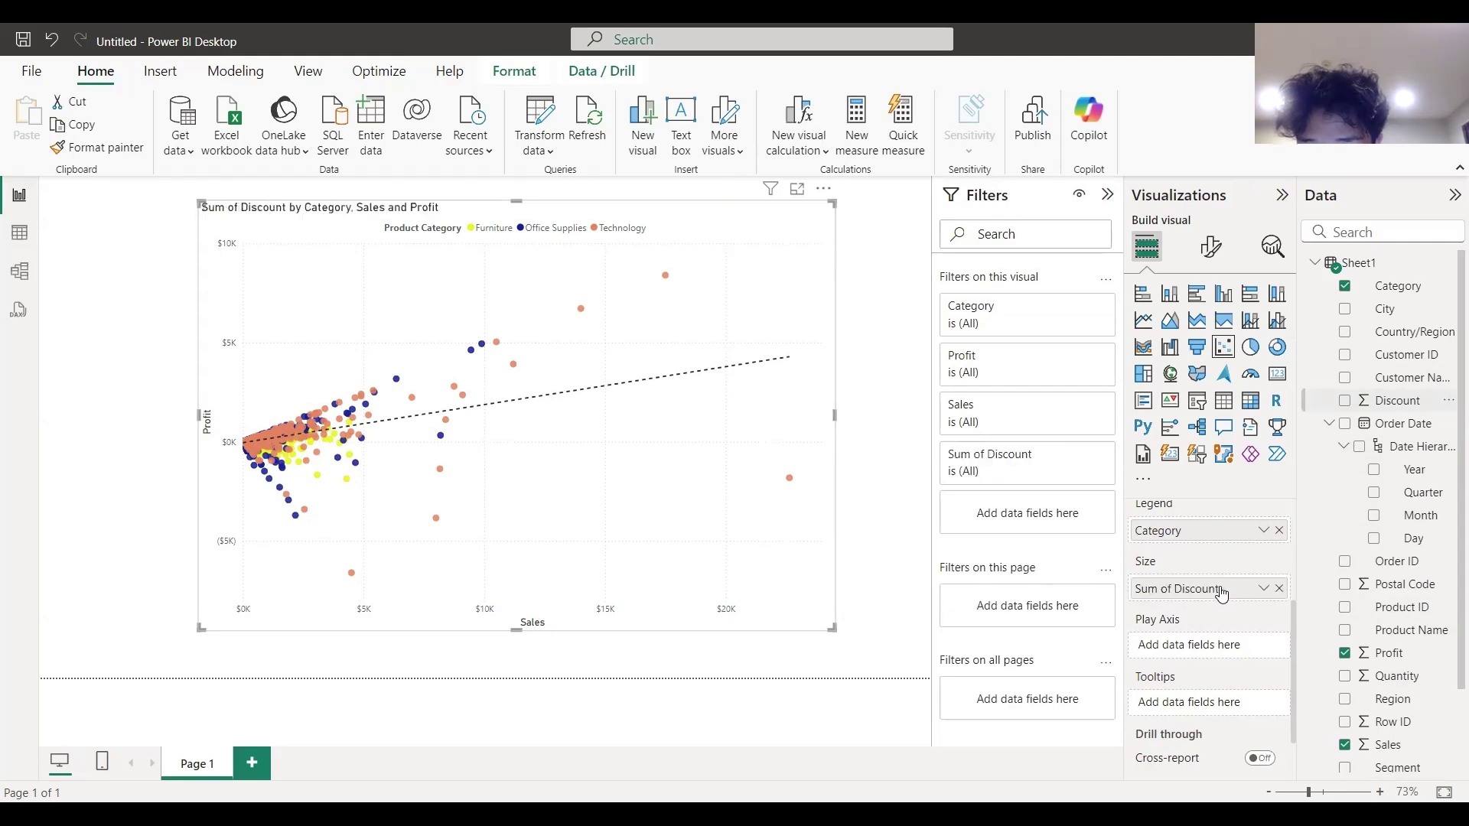
pyautogui.click(1263, 589)
pyautogui.click(1338, 386)
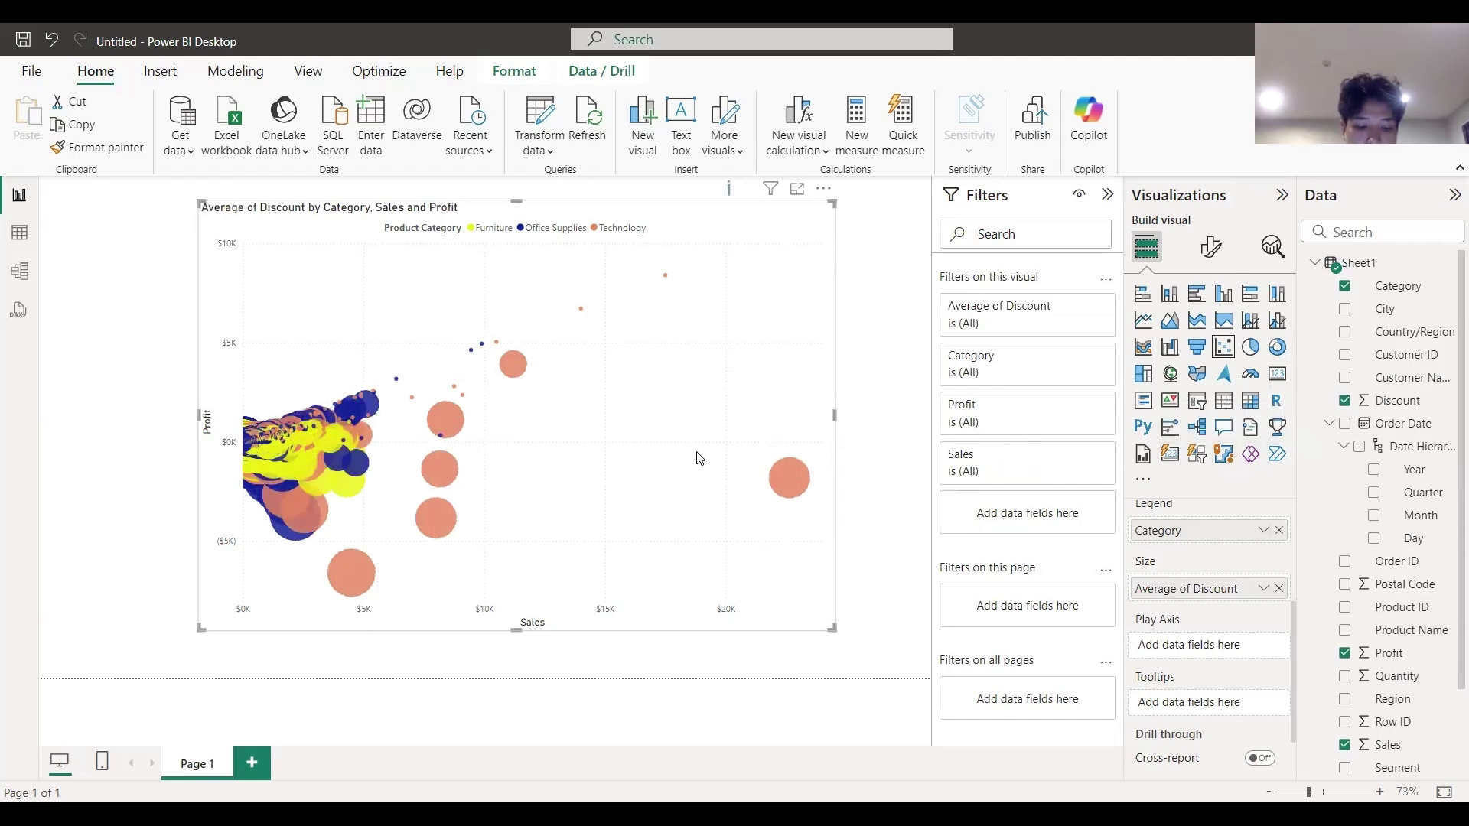
pyautogui.moveTo(450, 463)
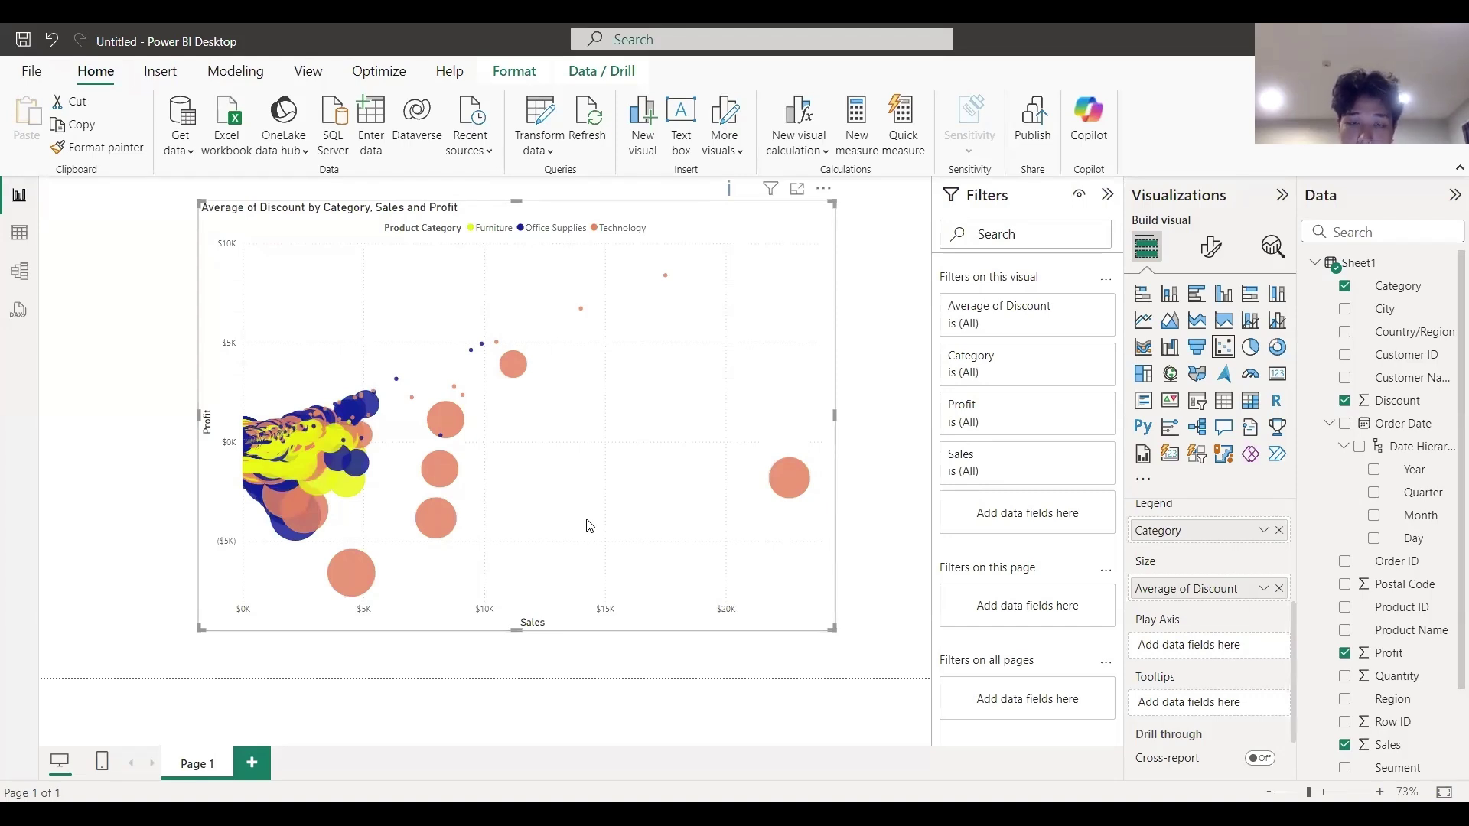
# Step: Remove the average Discount field from the scatter chart's bubble size
pyautogui.click(1279, 589)
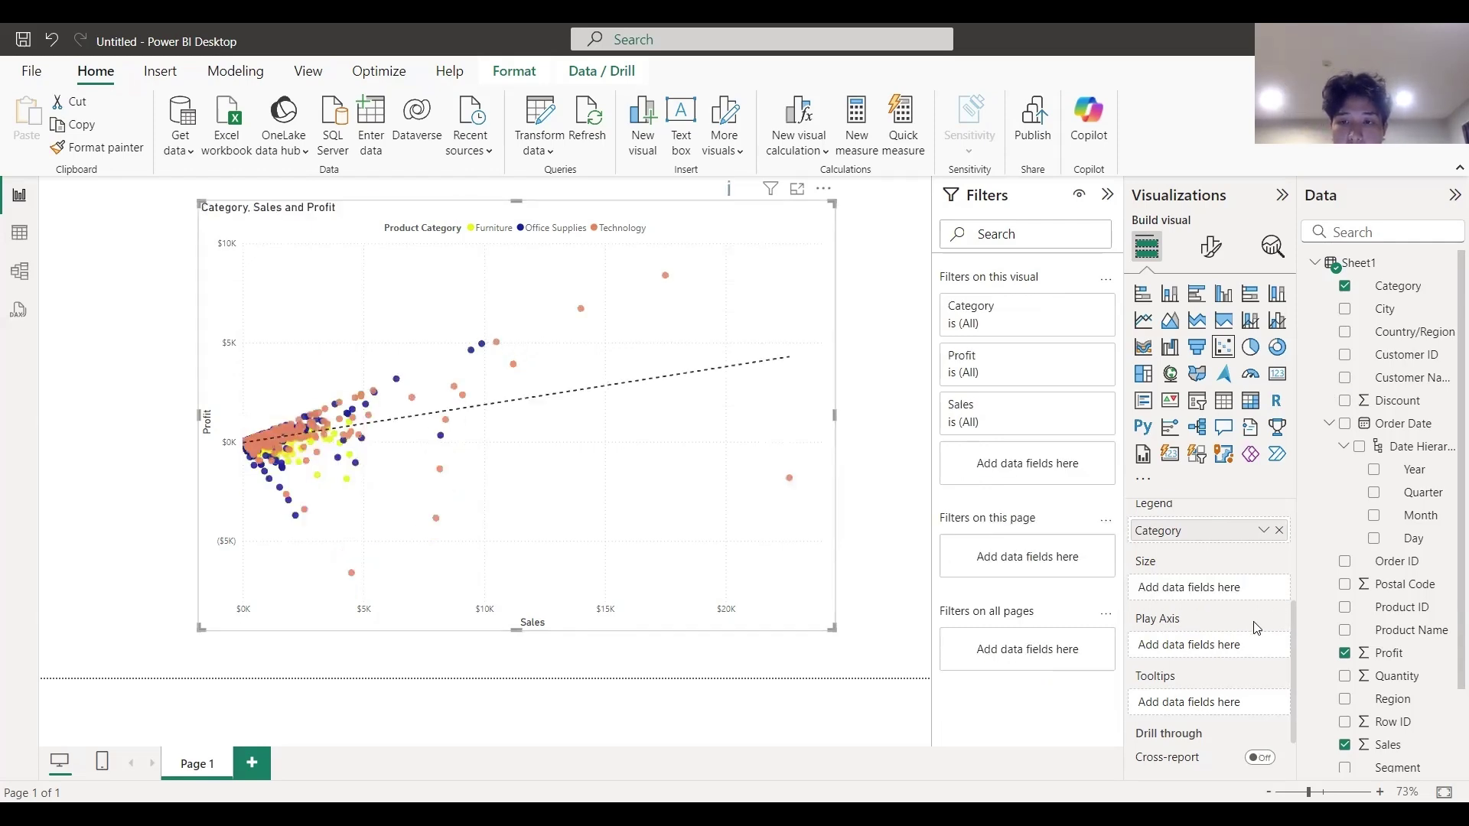
pyautogui.scroll(-1, 1255, 627)
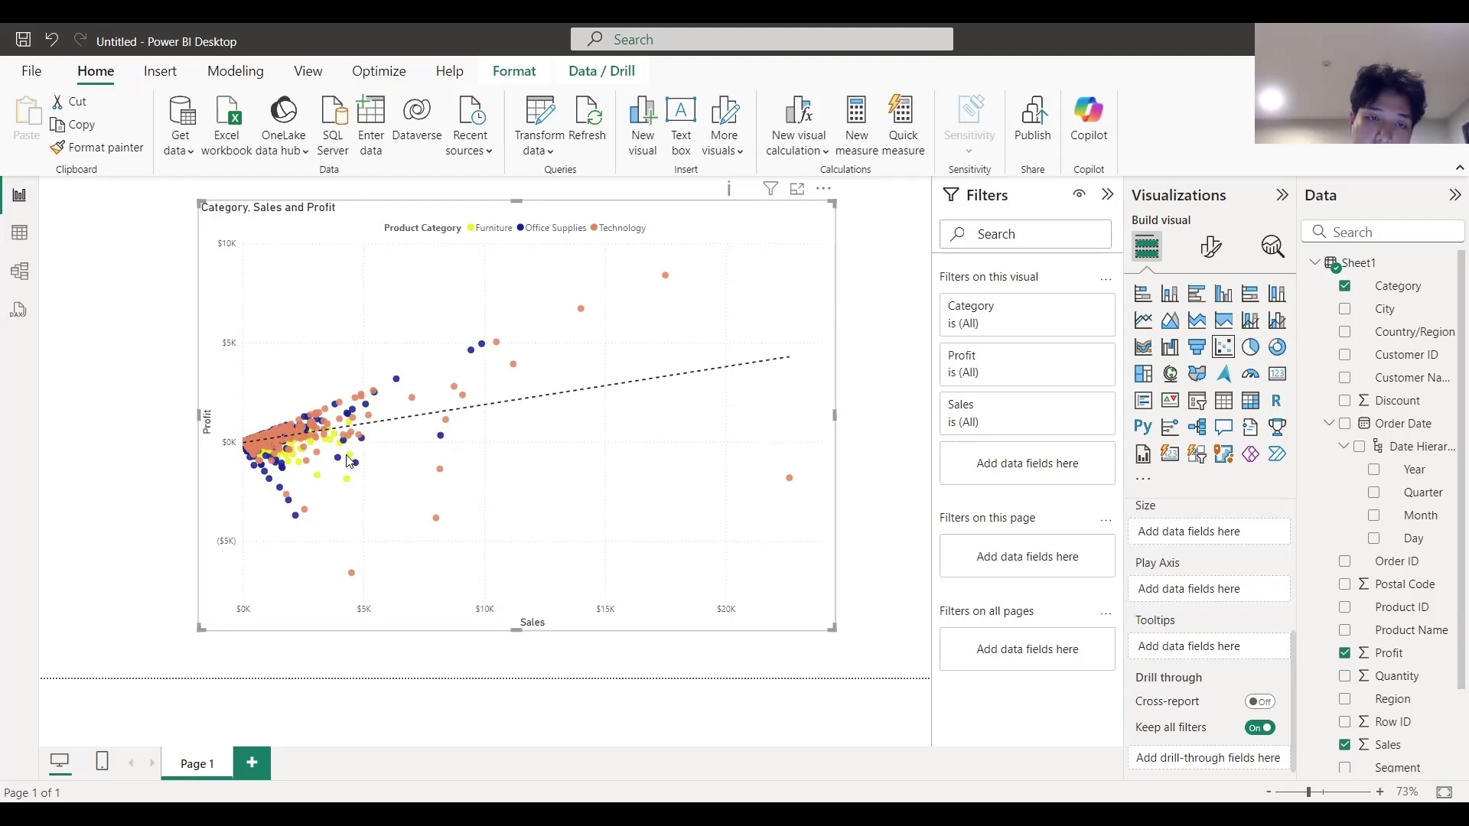
pyautogui.moveTo(355, 465)
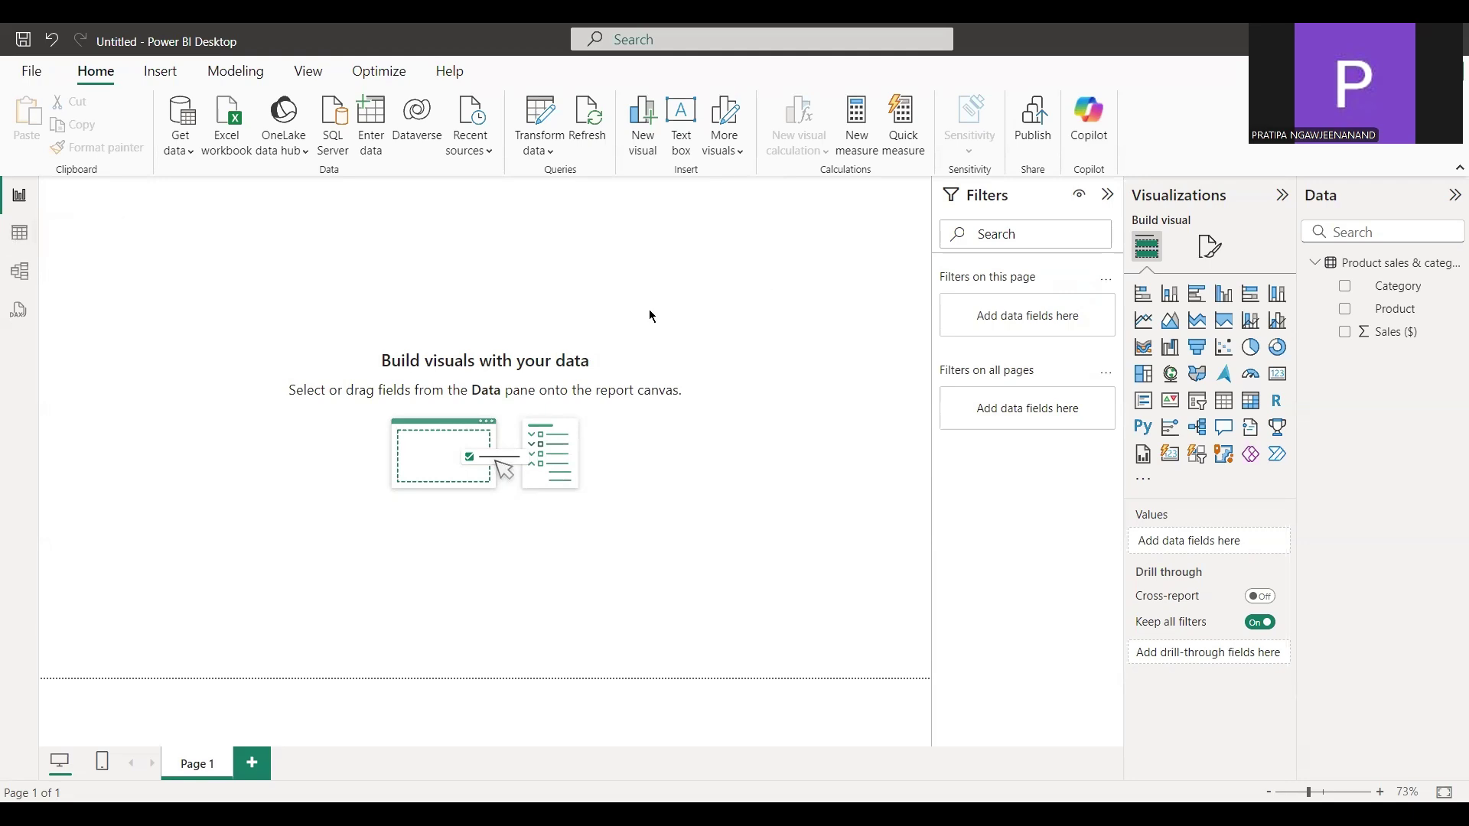
# Step: Examine the Category, Product and Sales ($) columns of the Product sales & category table and return to the report
pyautogui.click(19, 233)
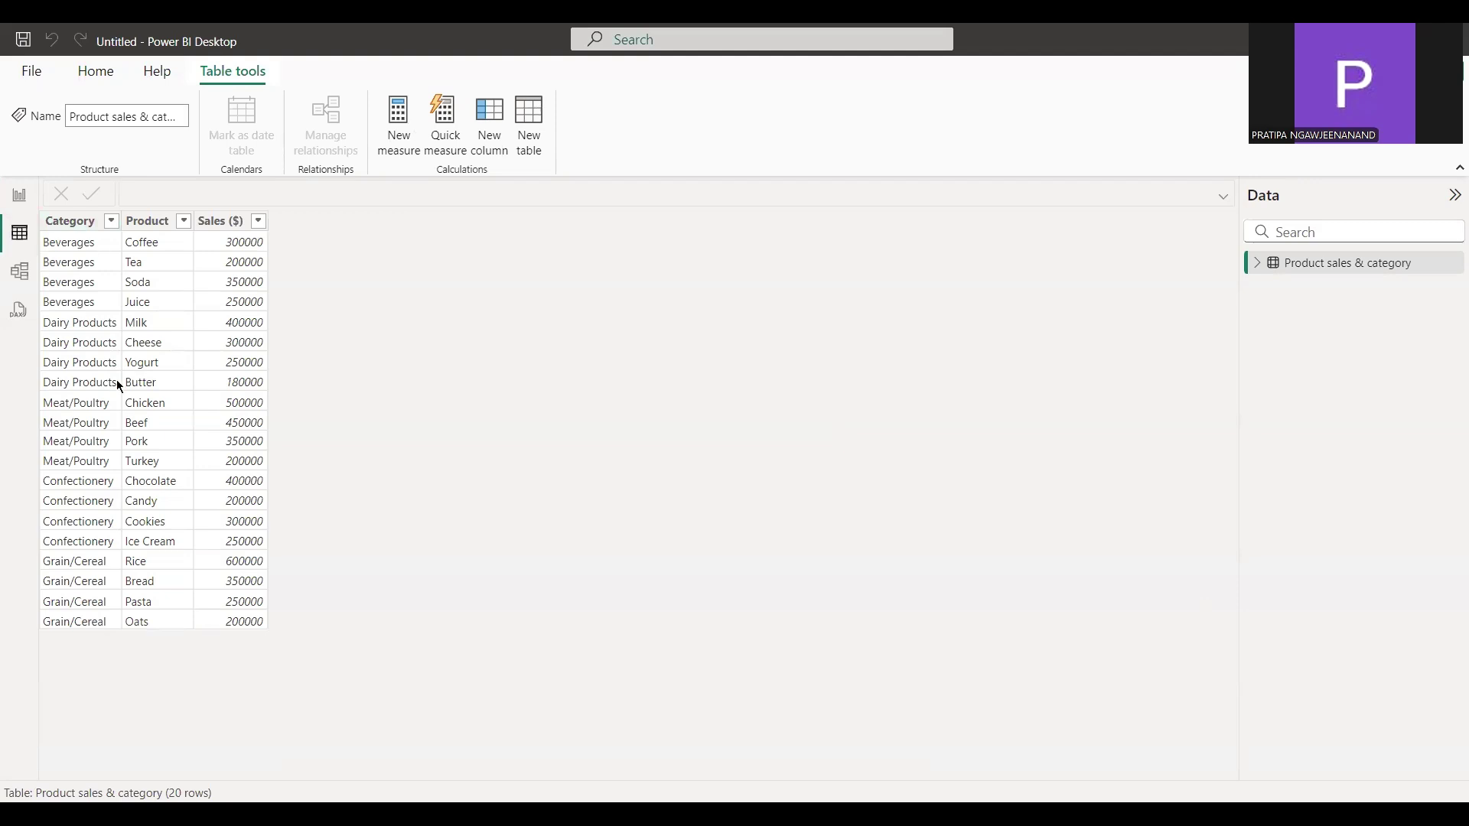
pyautogui.click(136, 245)
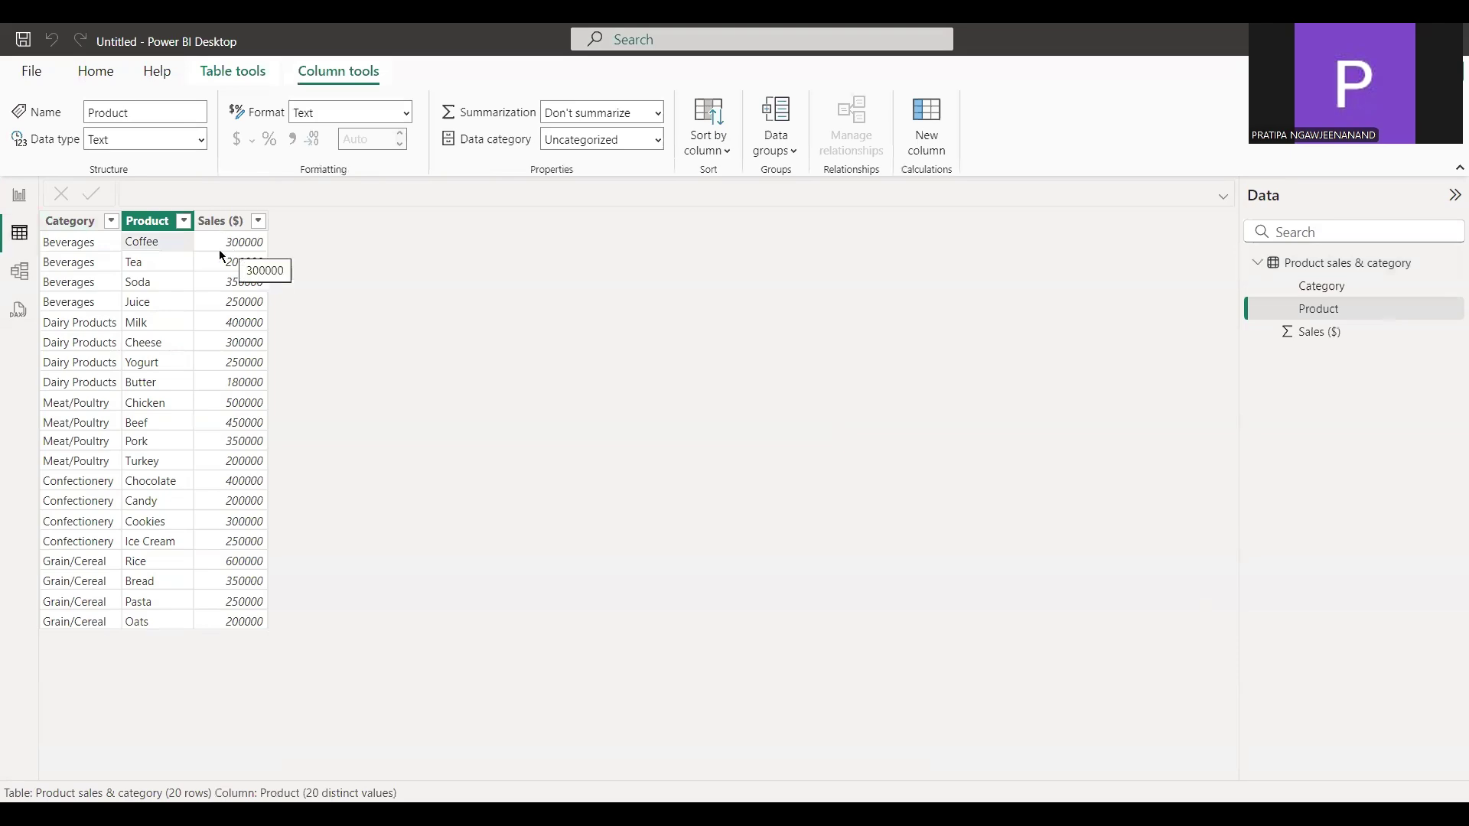
pyautogui.click(11, 202)
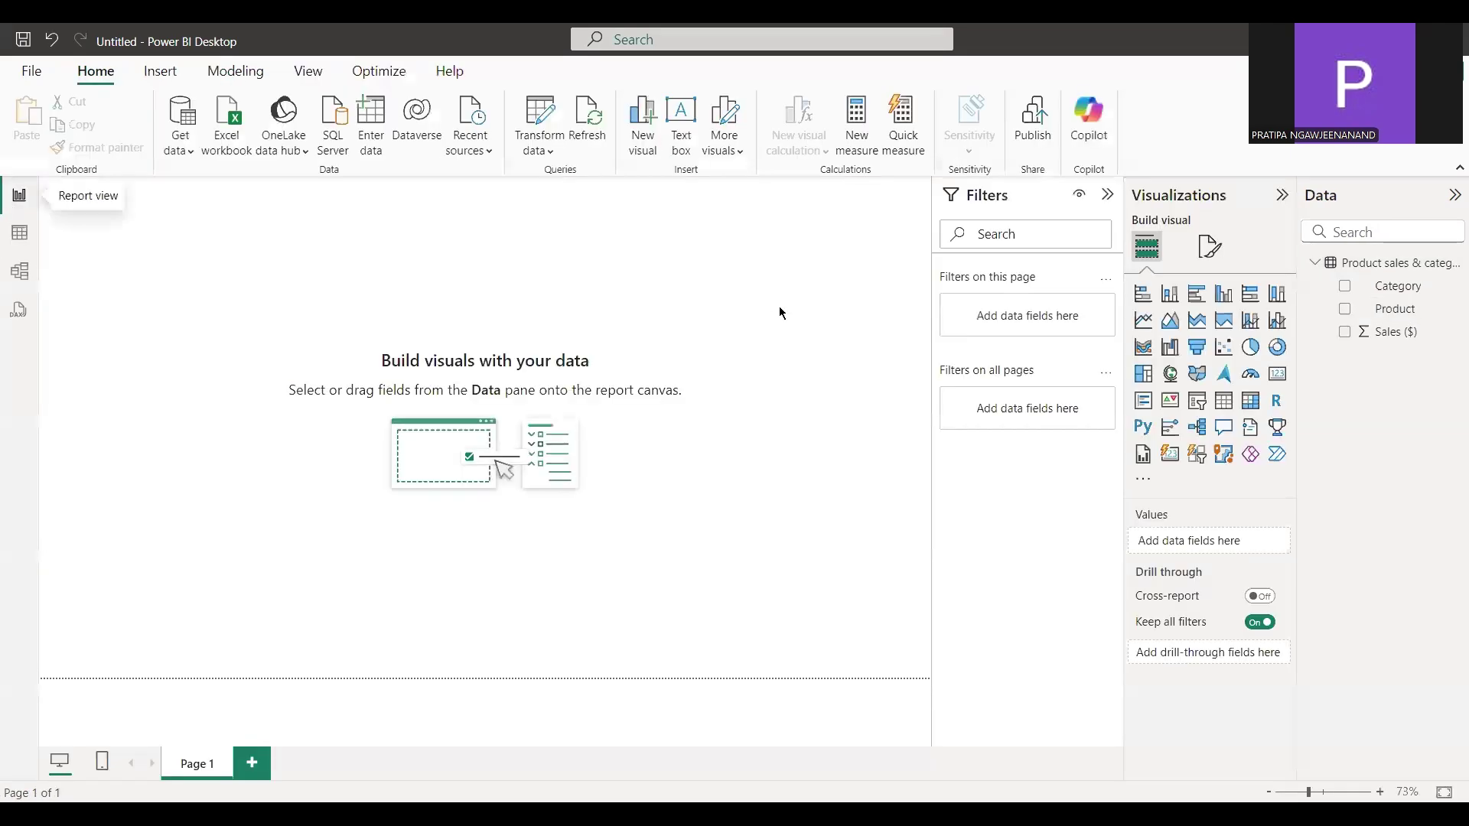
# Step: Insert an enlarged treemap on the blank page with Category as its category and Sales ($) as its values
pyautogui.click(1144, 375)
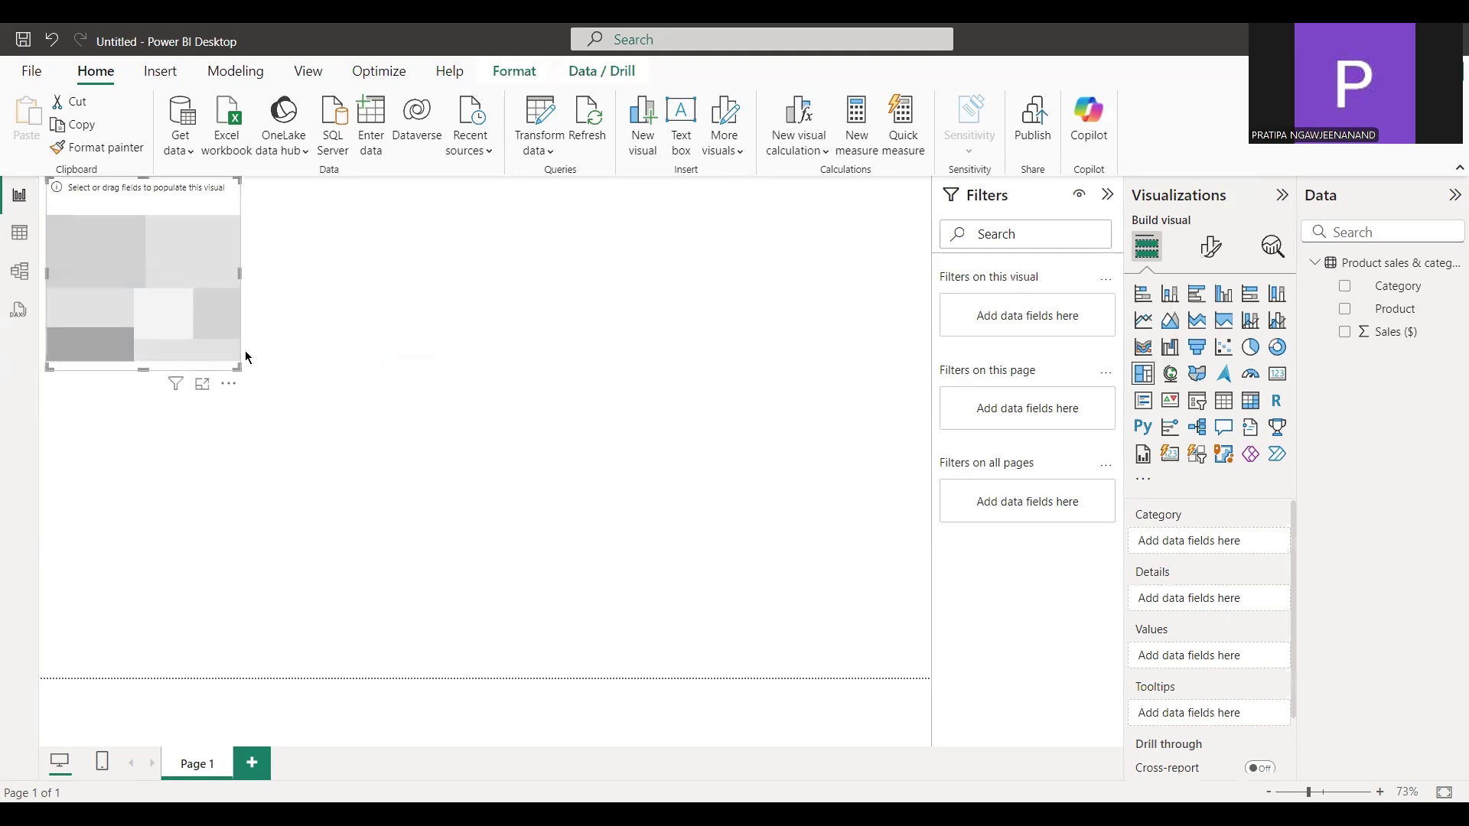
pyautogui.moveTo(237, 367); pyautogui.dragTo(656, 544)
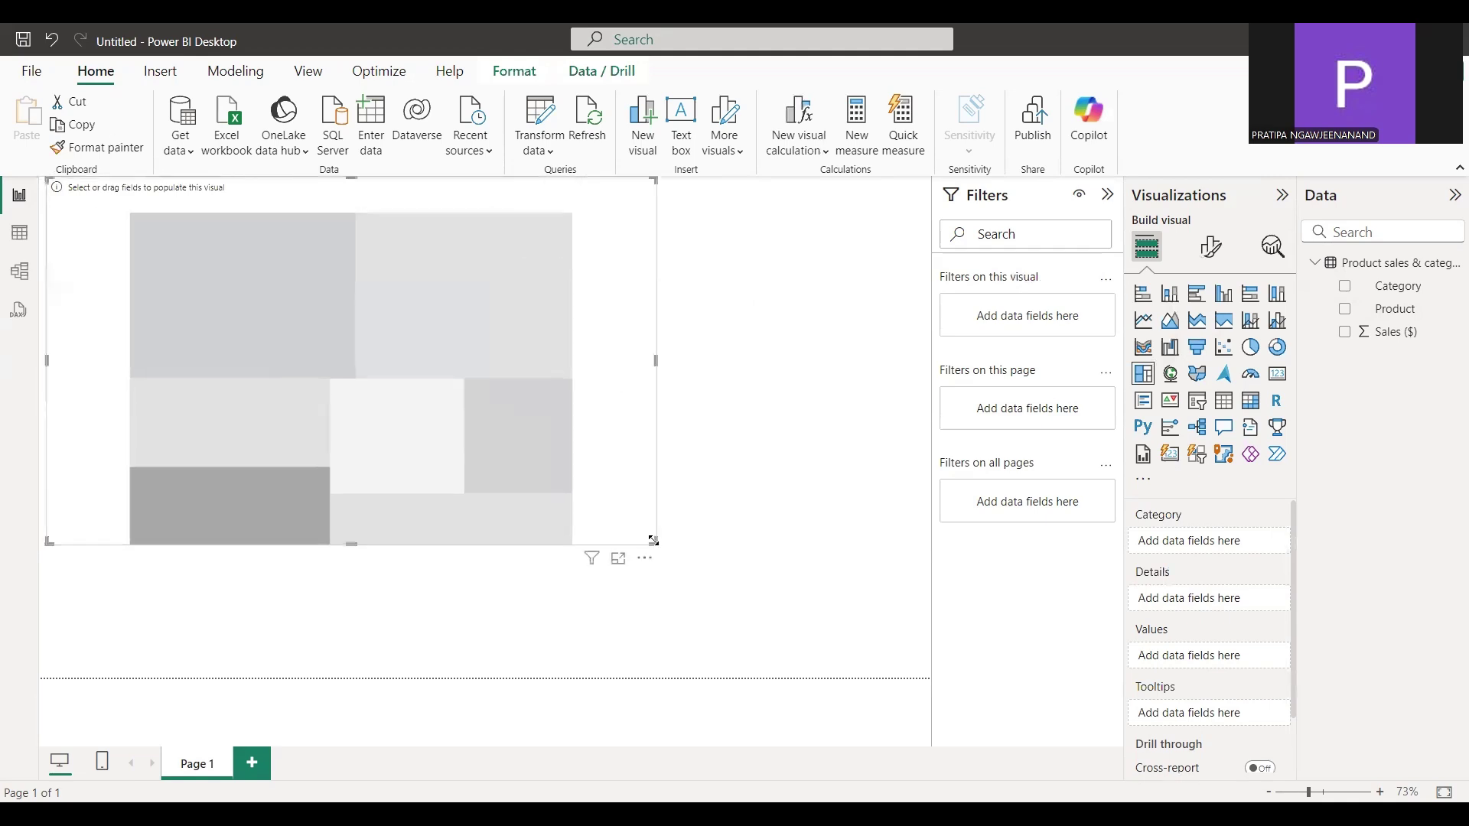
pyautogui.click(1346, 290)
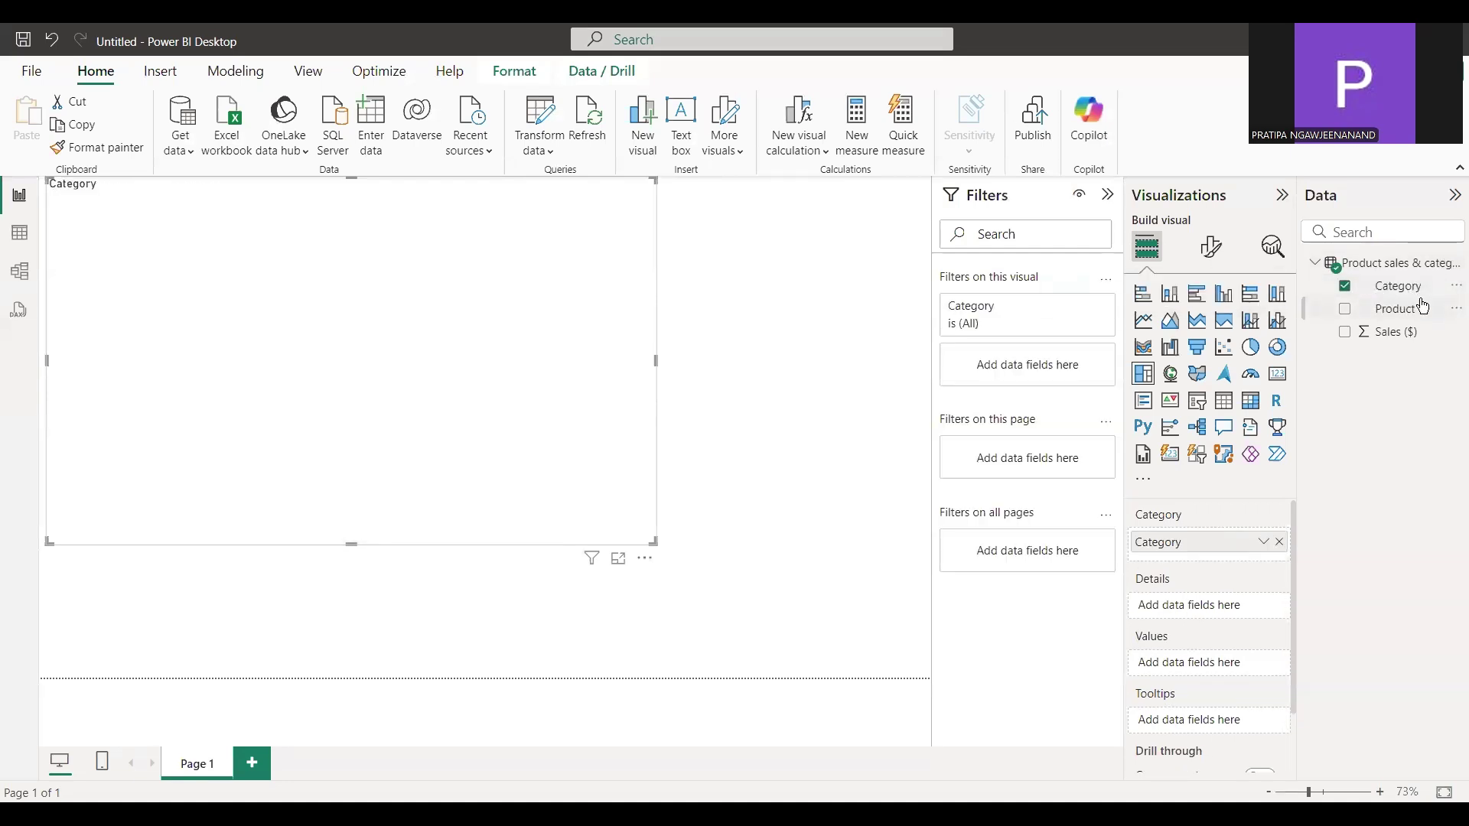
pyautogui.moveTo(654, 542); pyautogui.dragTo(719, 560)
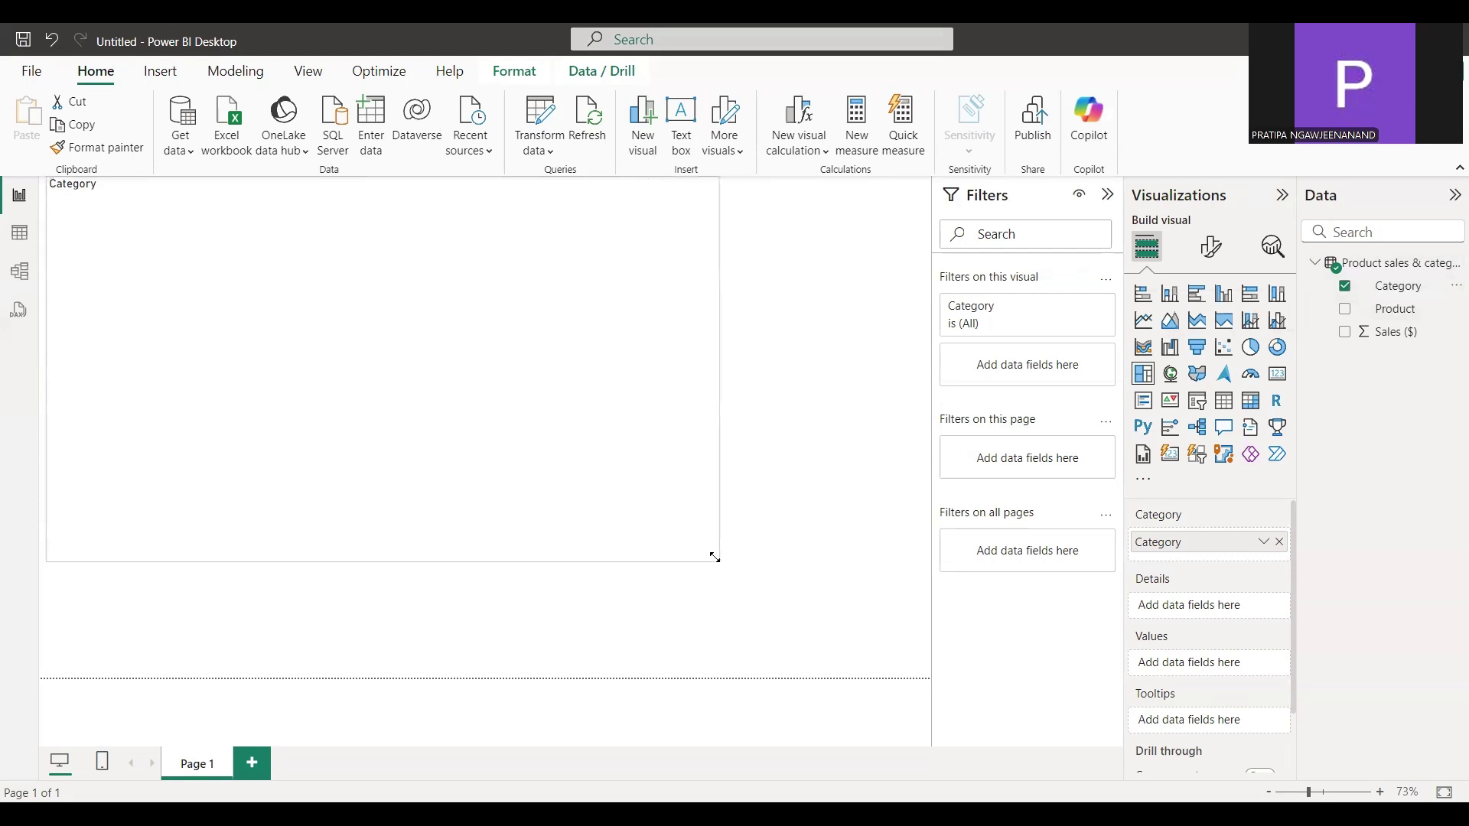
pyautogui.click(1348, 344)
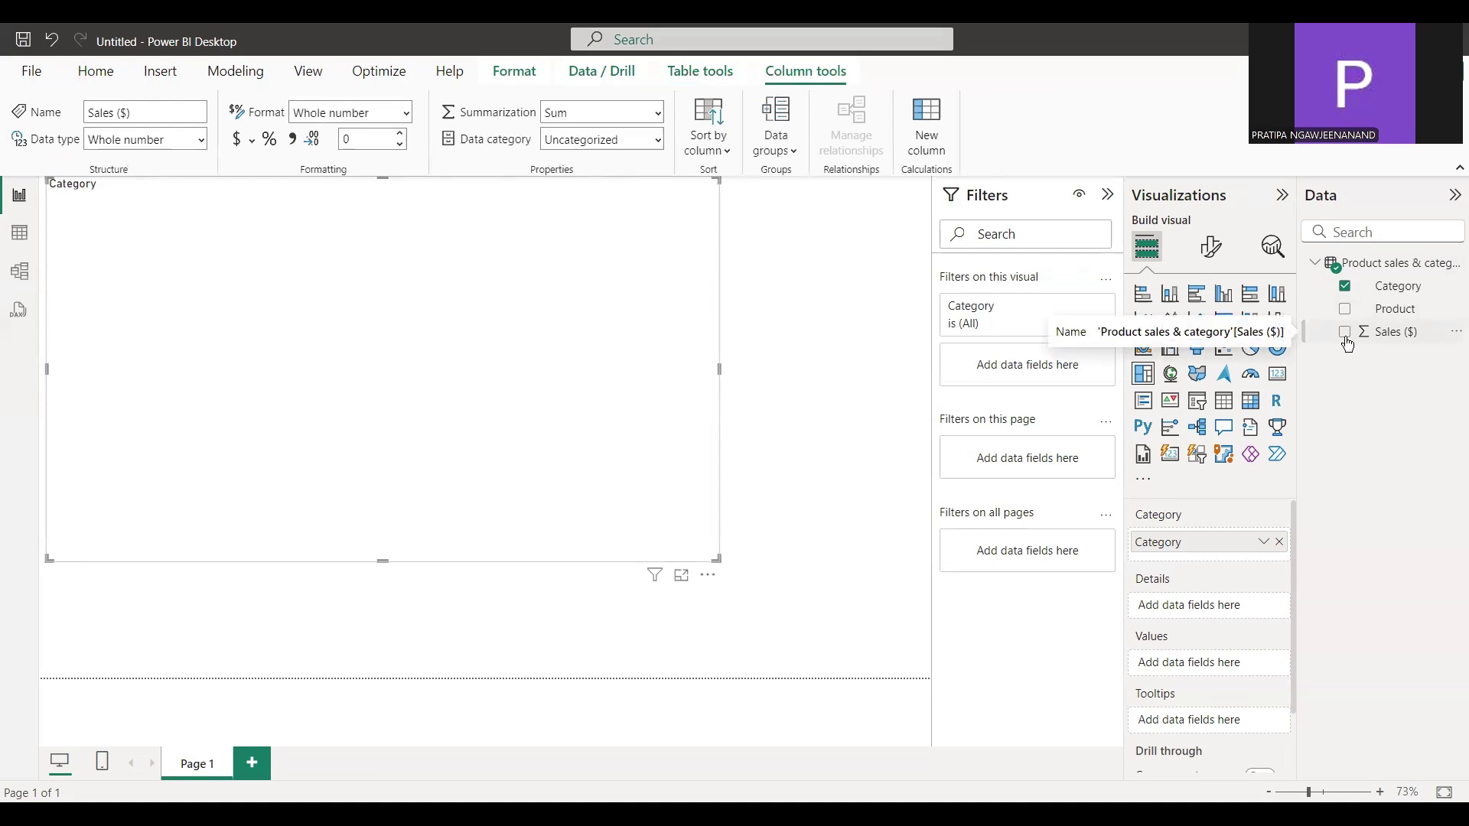
pyautogui.click(1346, 334)
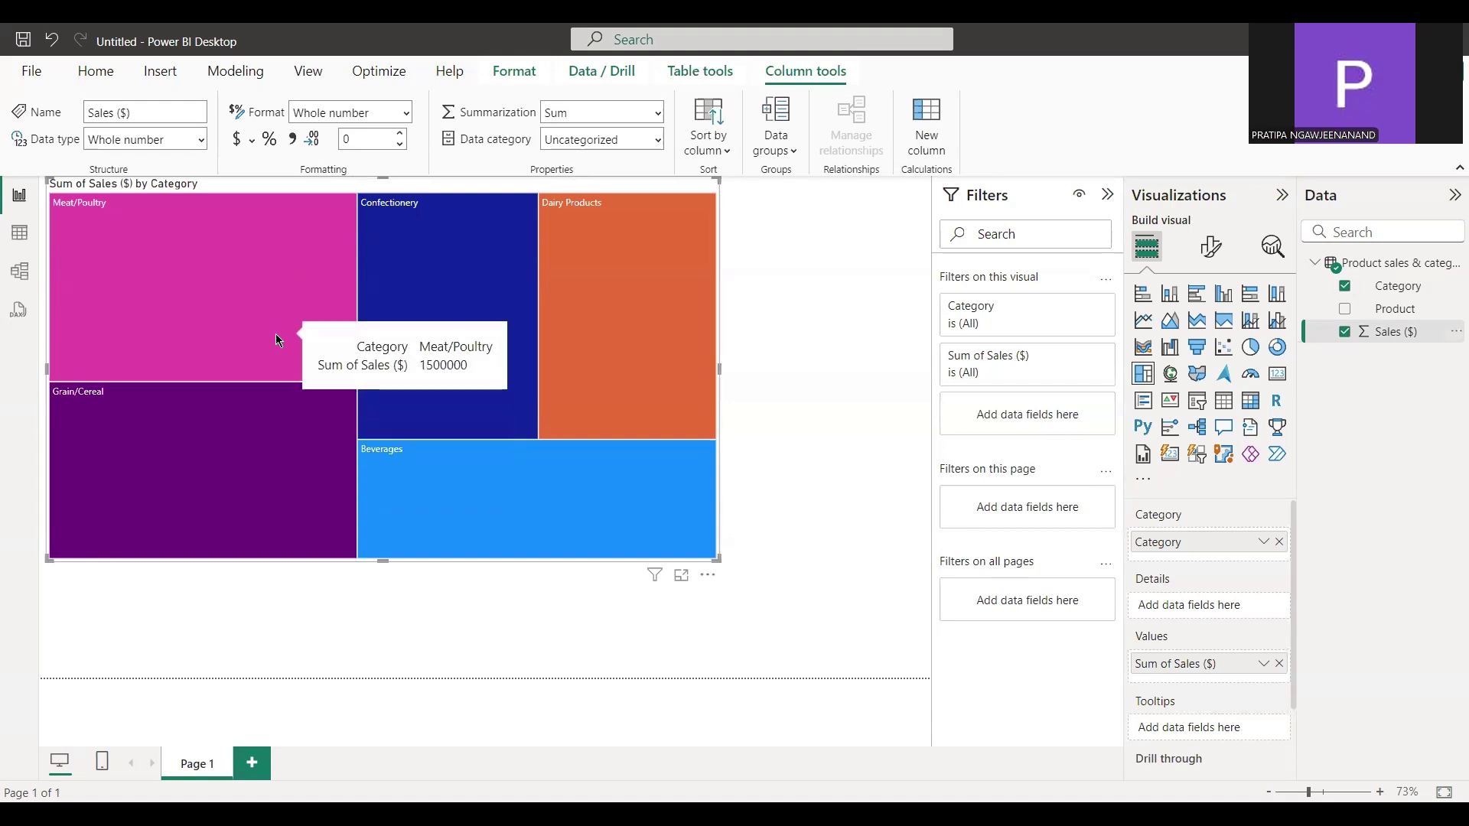
# Step: Change the treemap's Beverages color to the recently used green
pyautogui.click(1223, 252)
pyautogui.click(1136, 417)
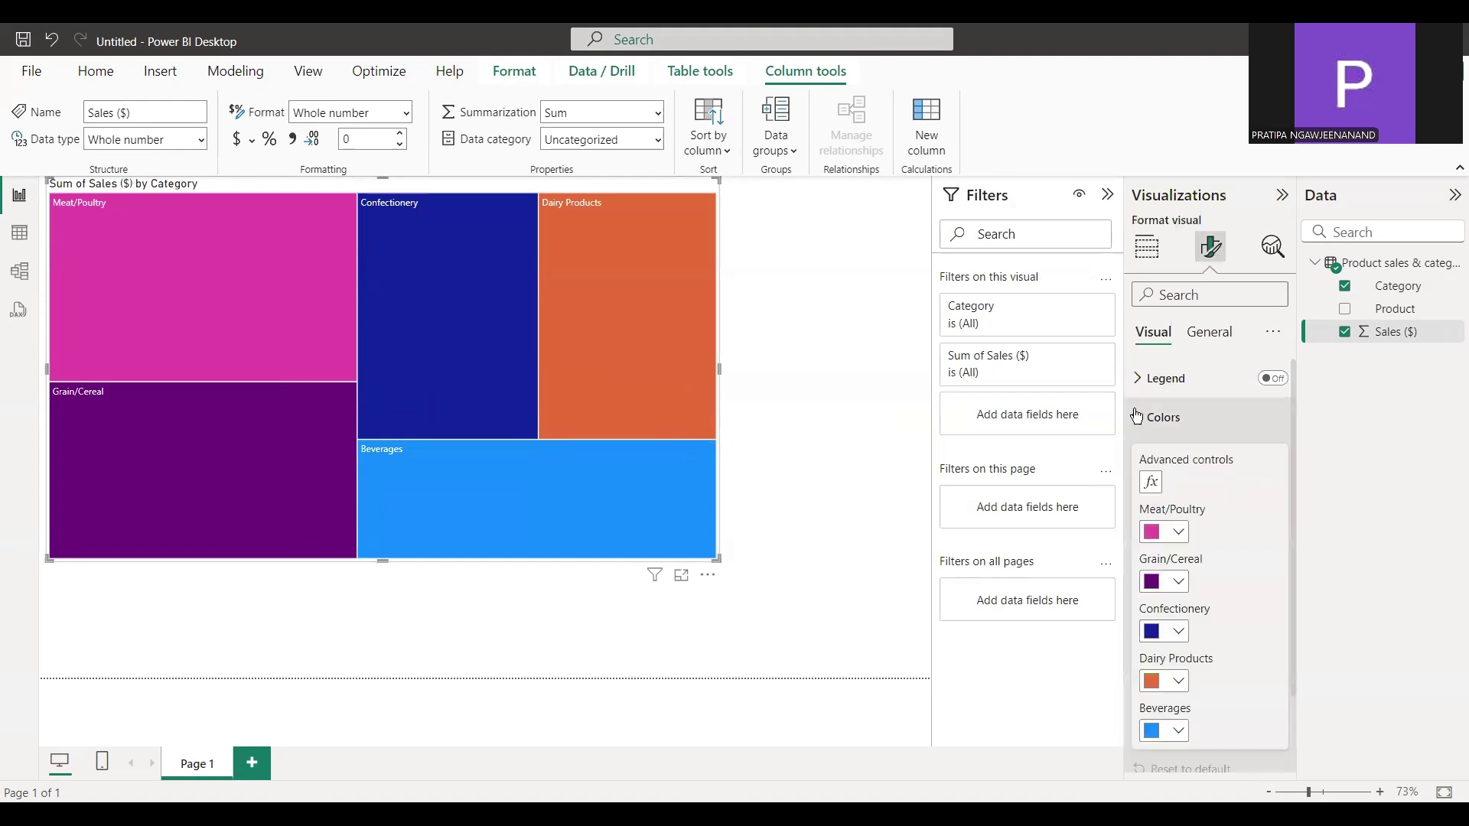
pyautogui.scroll(-2, 1177, 581)
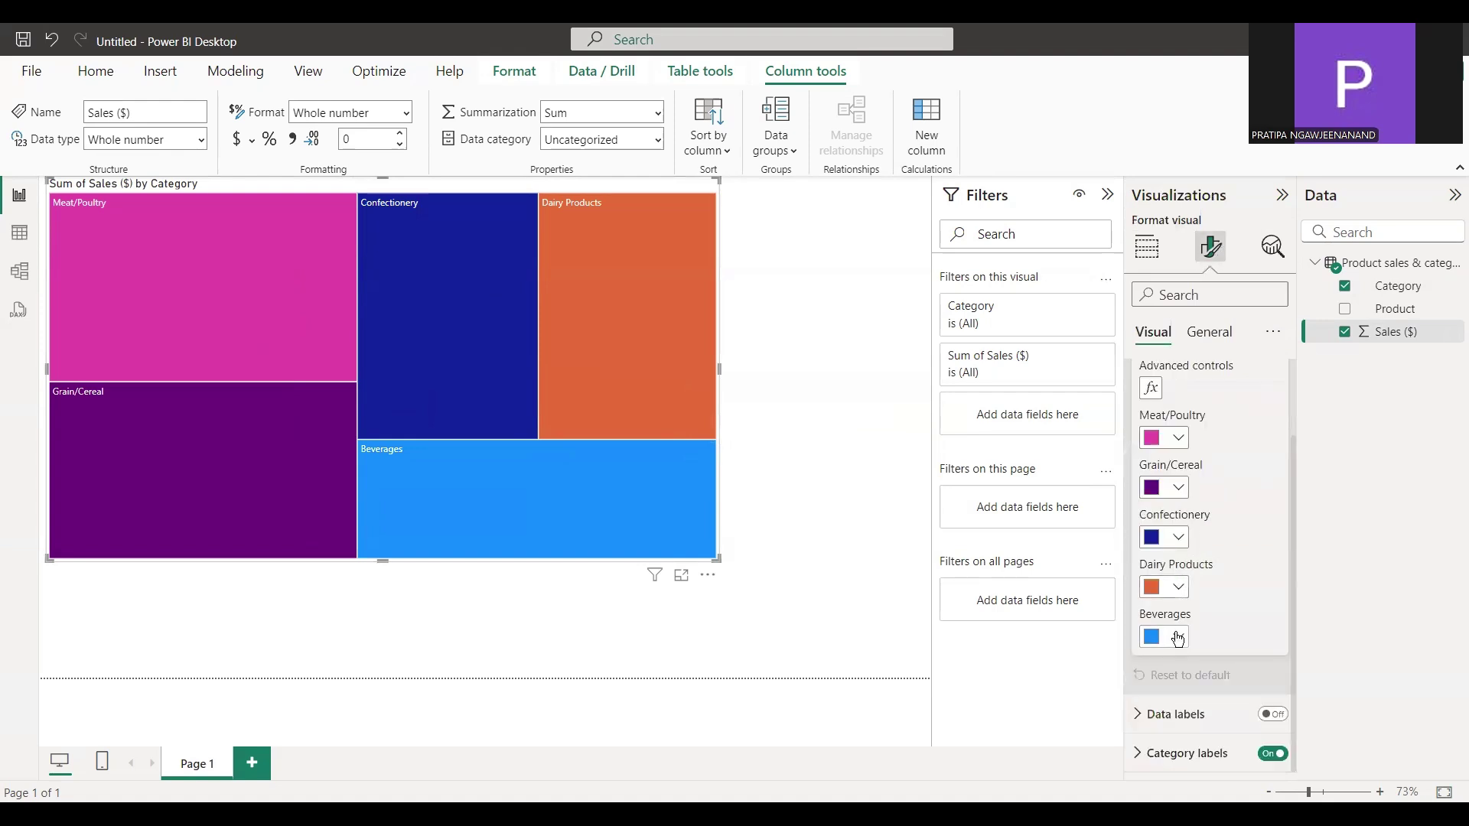
pyautogui.click(1177, 639)
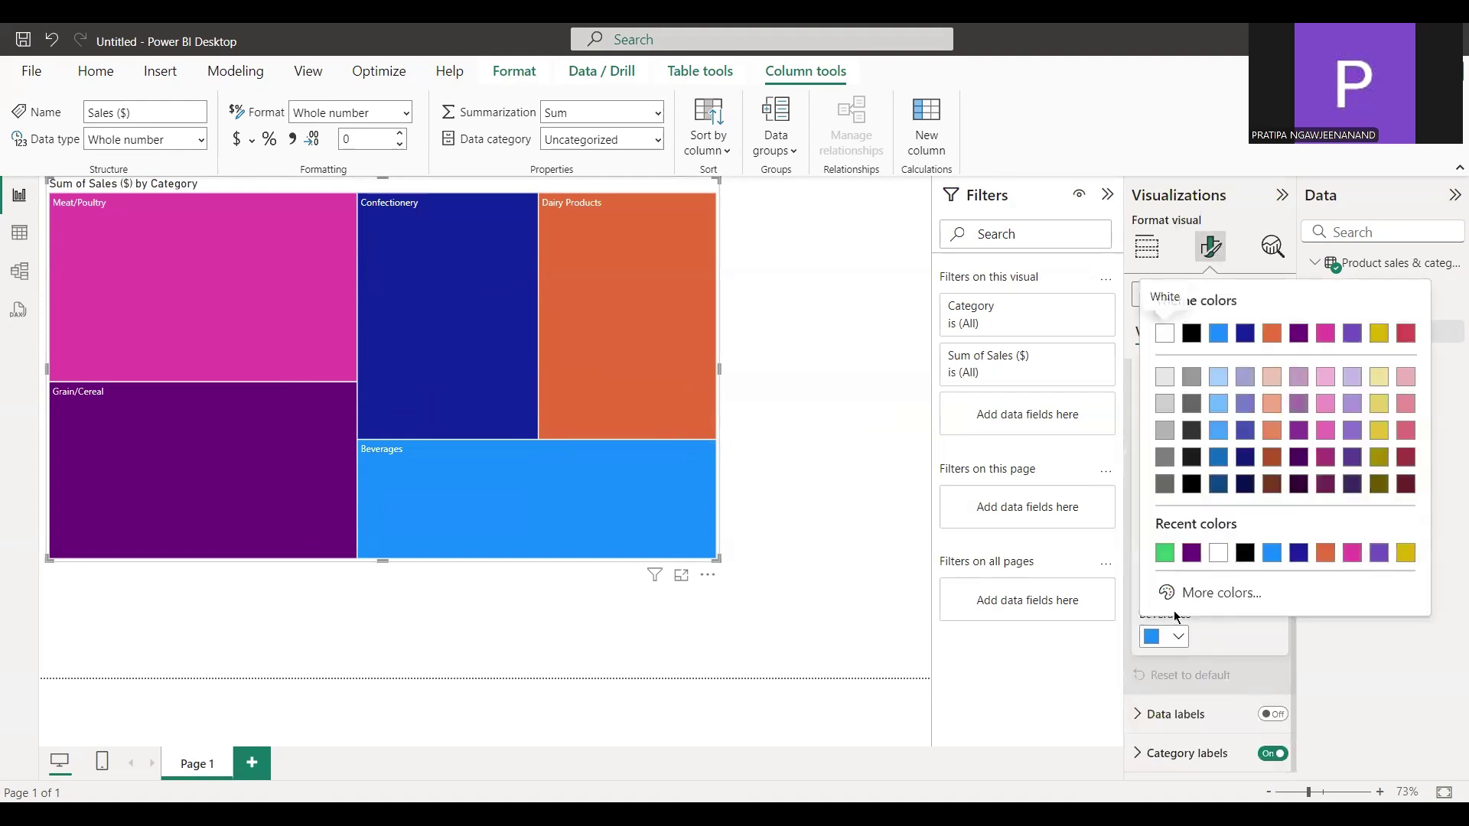
pyautogui.click(1166, 551)
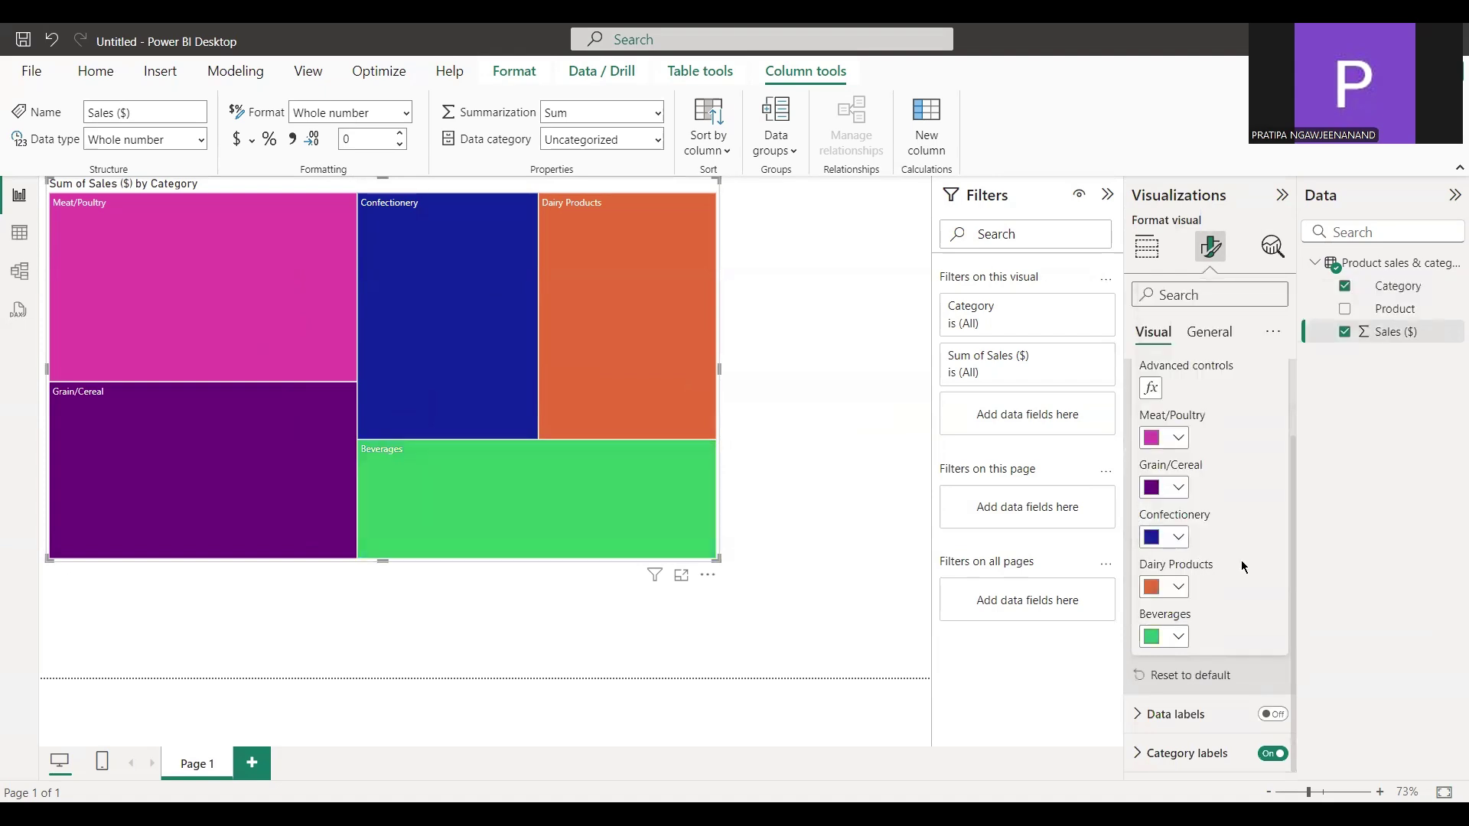
# Step: Turn on data labels for the treemap and review their value formatting options
pyautogui.click(1136, 719)
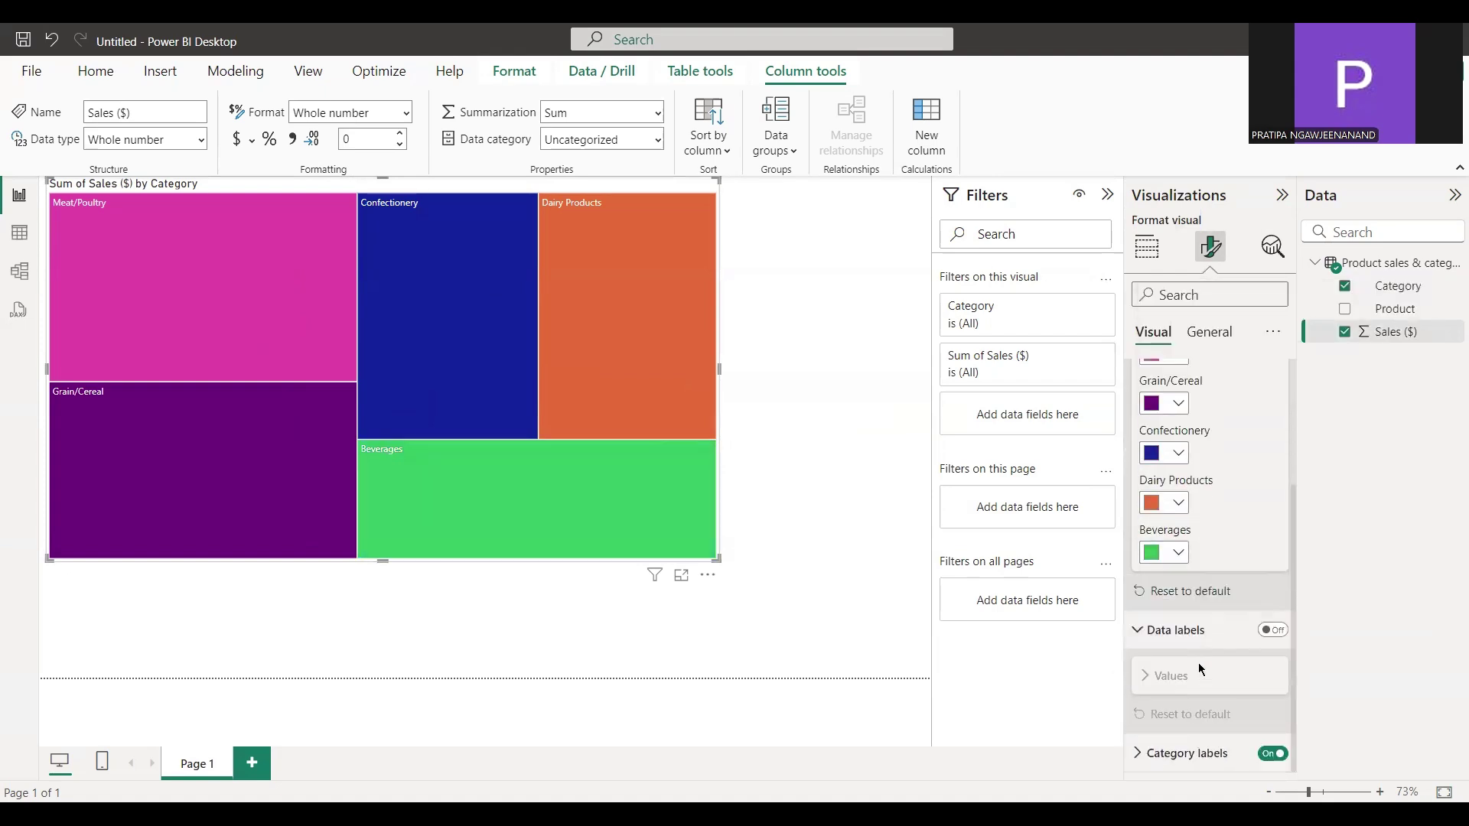
pyautogui.click(1273, 631)
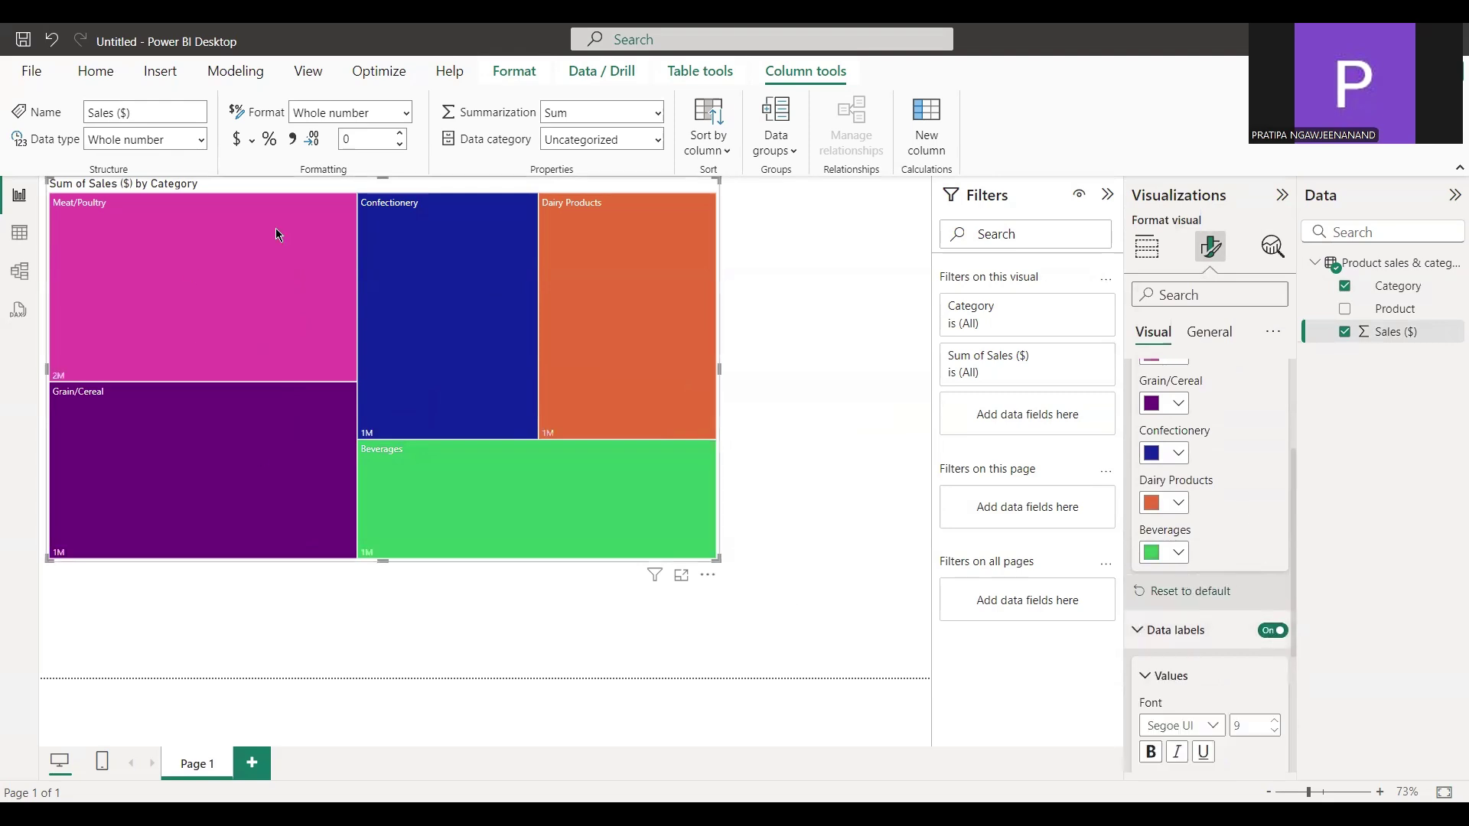
pyautogui.moveTo(301, 306)
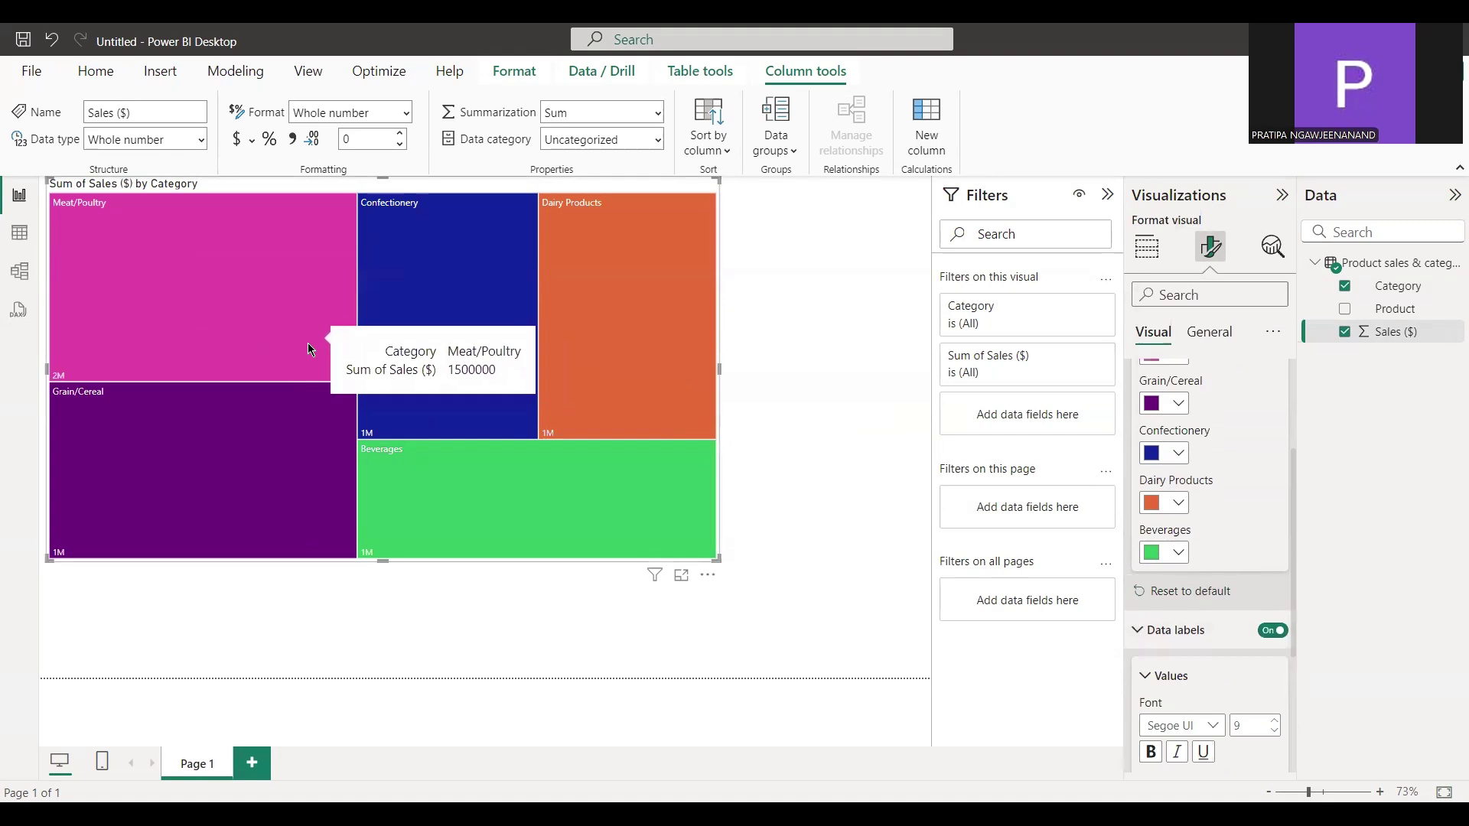
pyautogui.scroll(-5, 1252, 614)
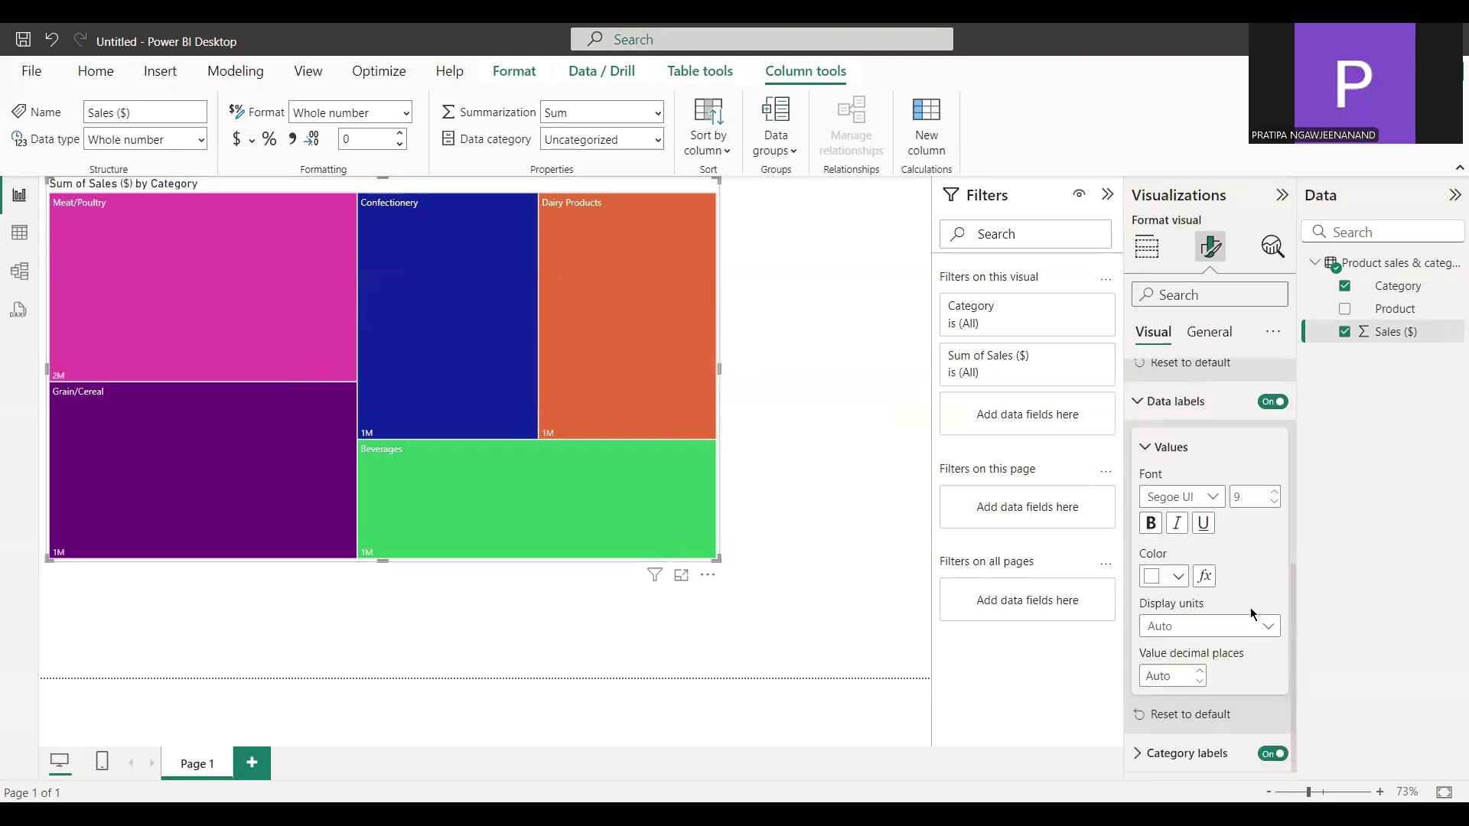
pyautogui.scroll(9, 1243, 677)
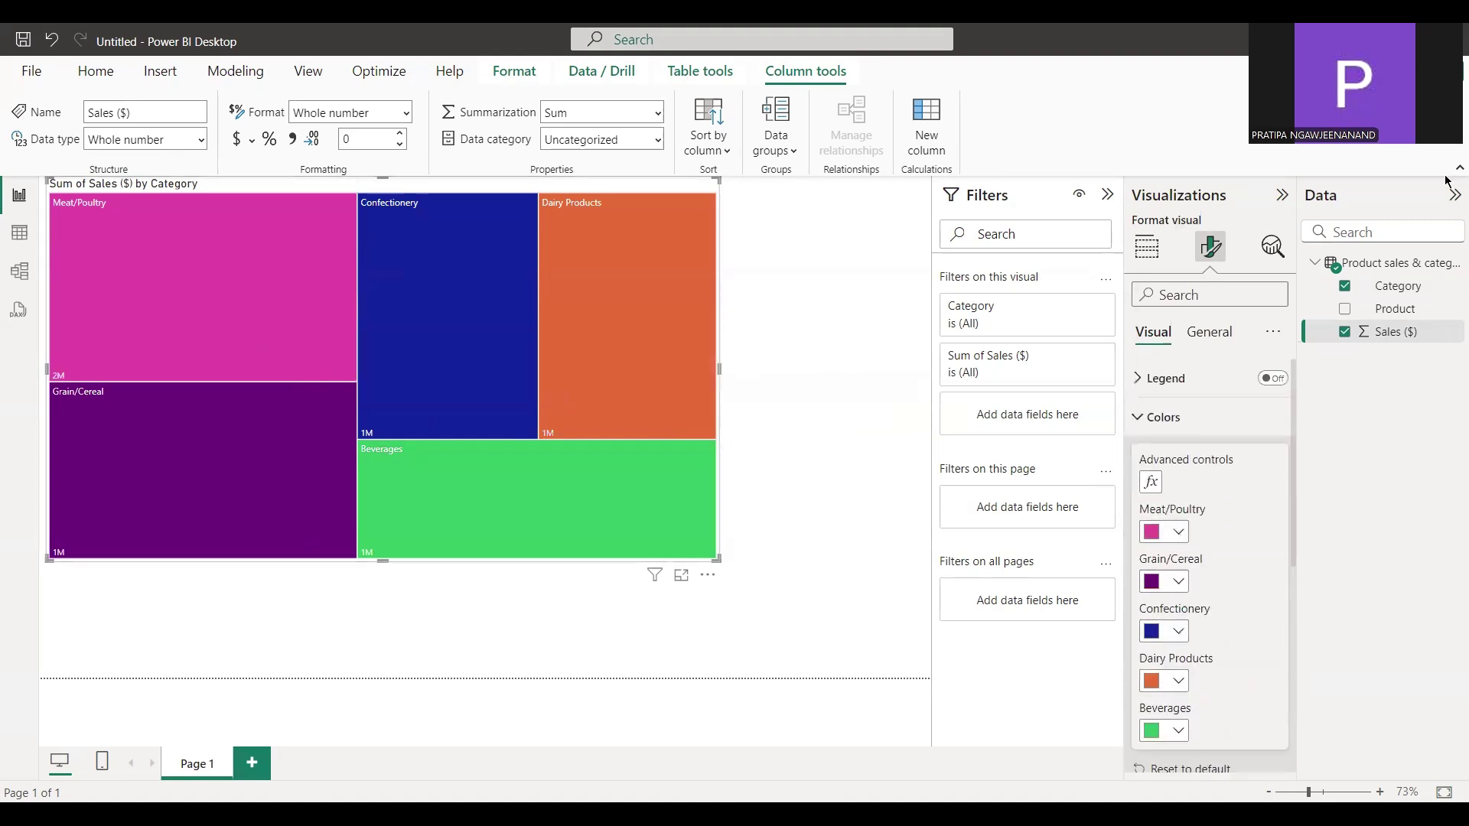
# Step: Add the Product field to the treemap to split each category into its products
pyautogui.click(1345, 308)
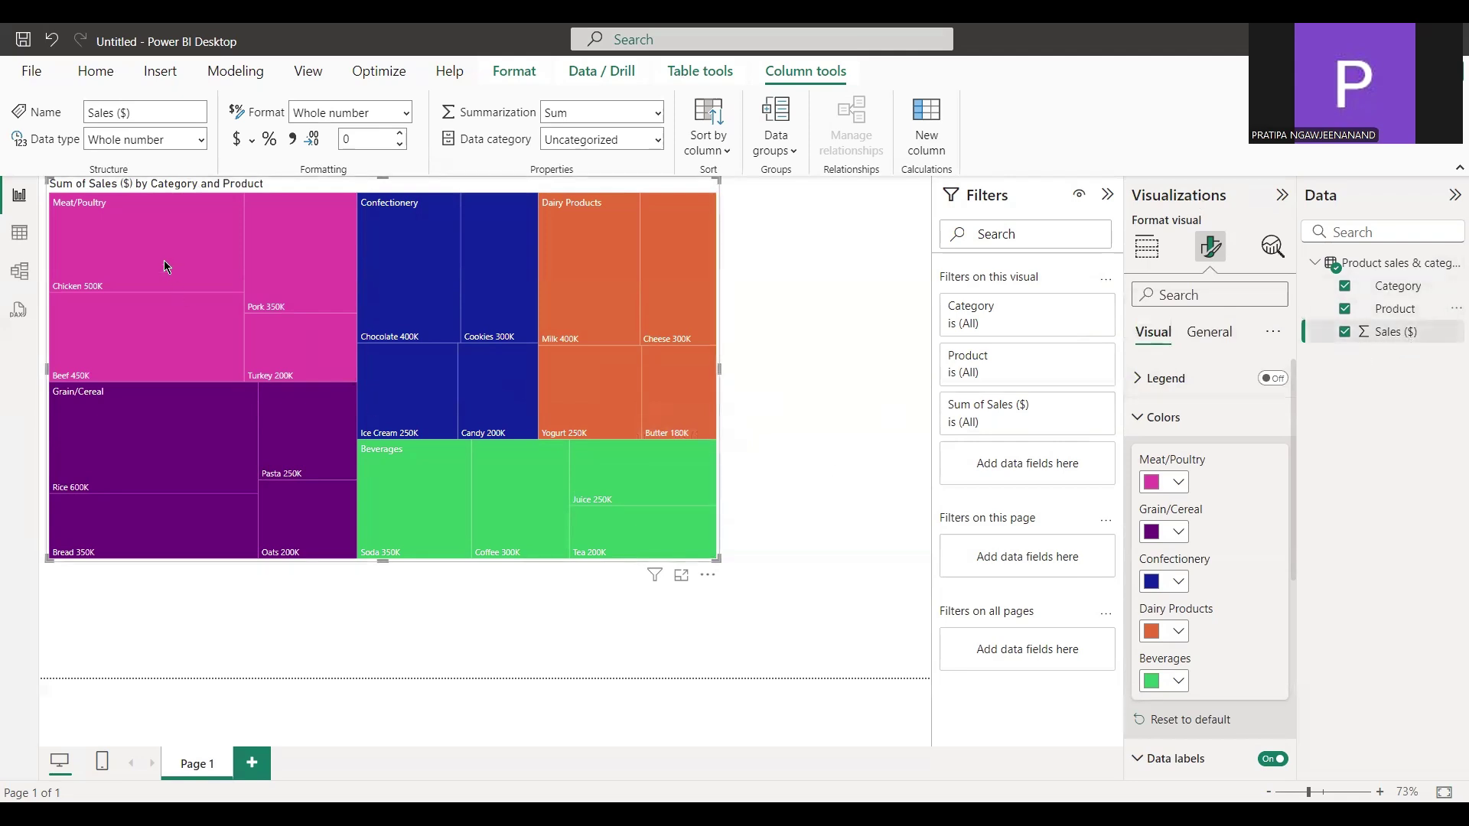
pyautogui.moveTo(128, 254)
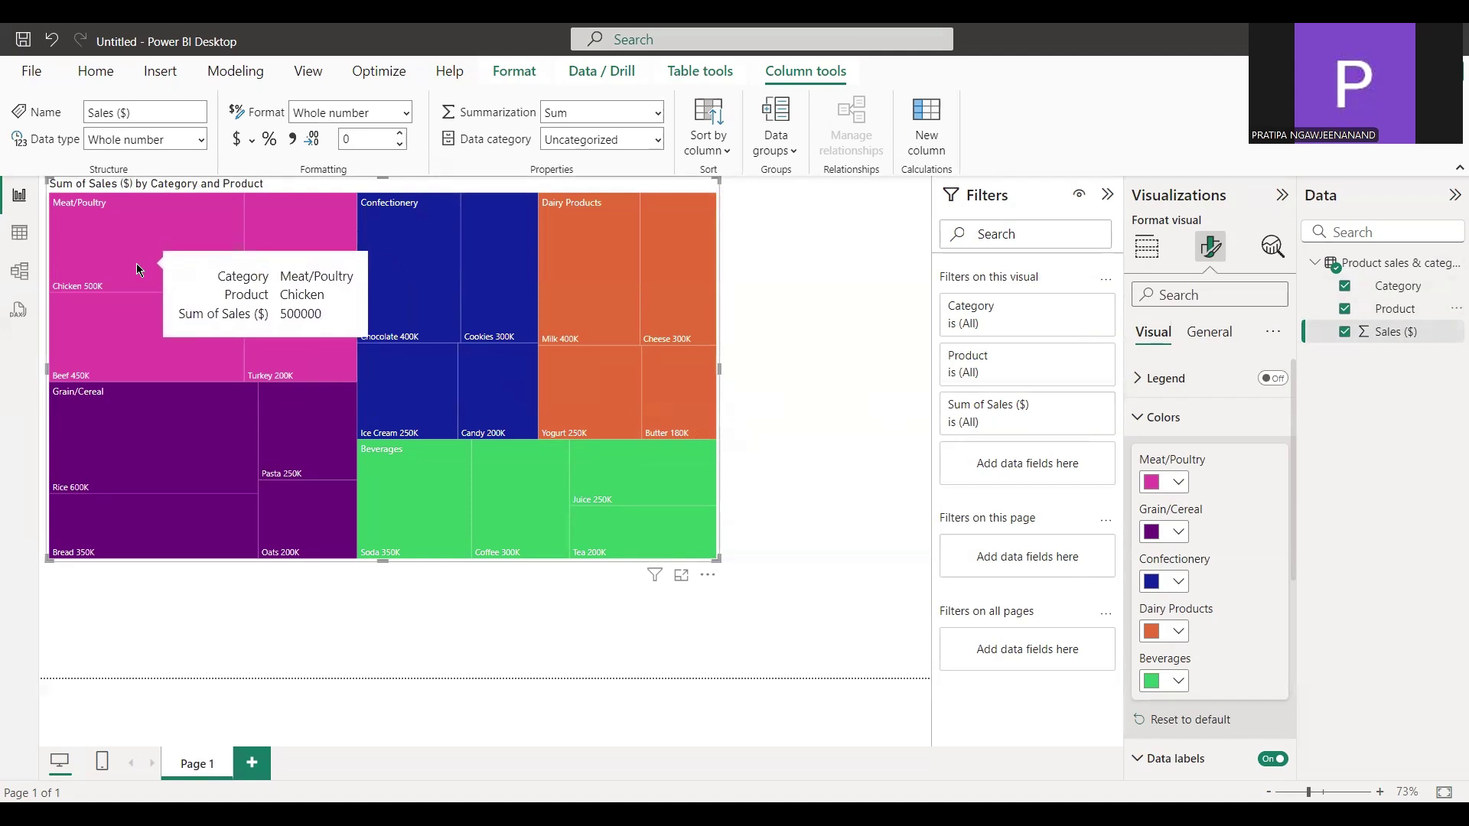
pyautogui.moveTo(207, 372)
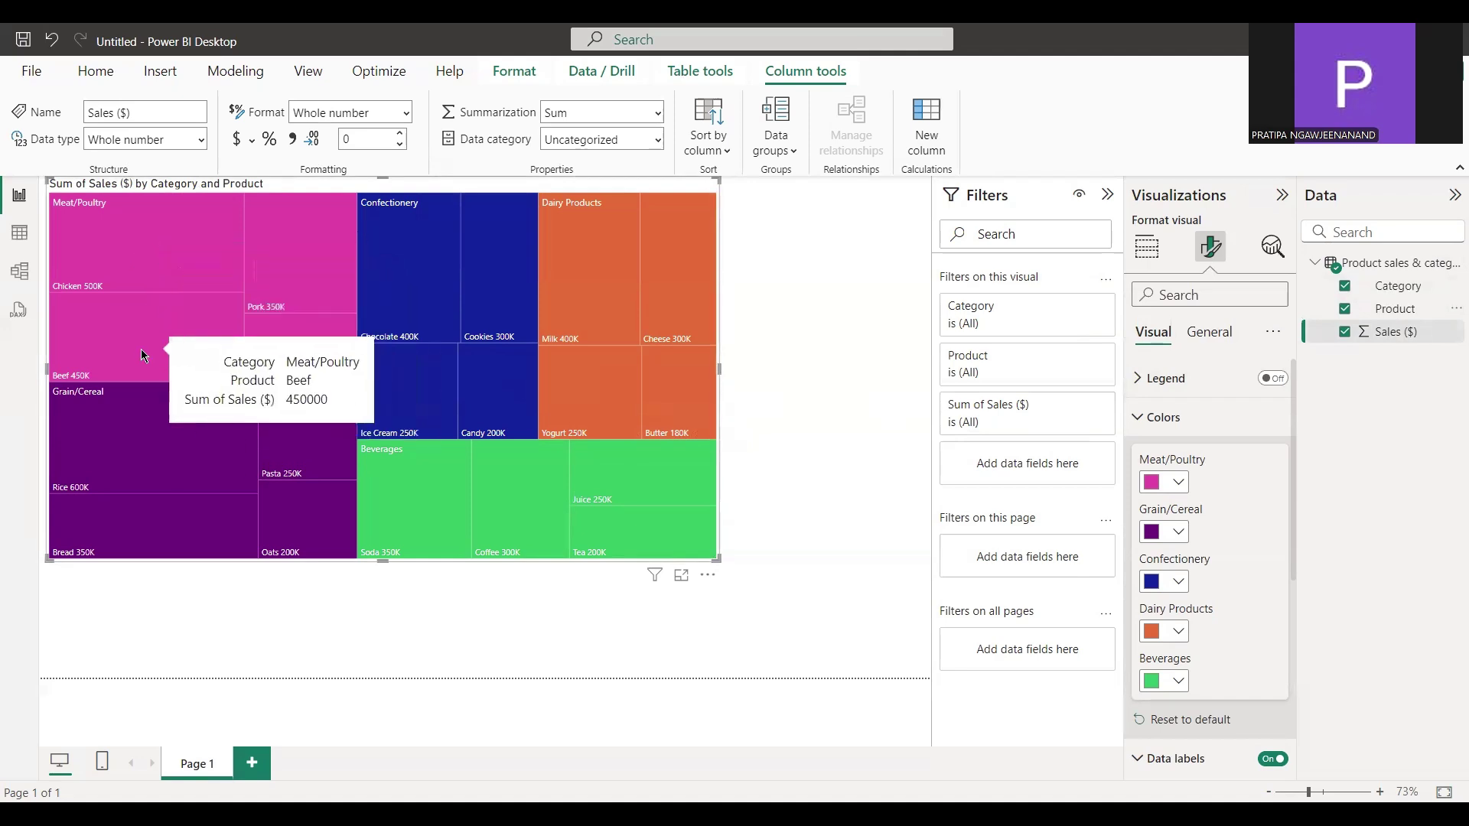
# Step: Examine the sales details of individual products such as Chicken, Yogurt and Cookies across the treemap's categories
pyautogui.moveTo(192, 280)
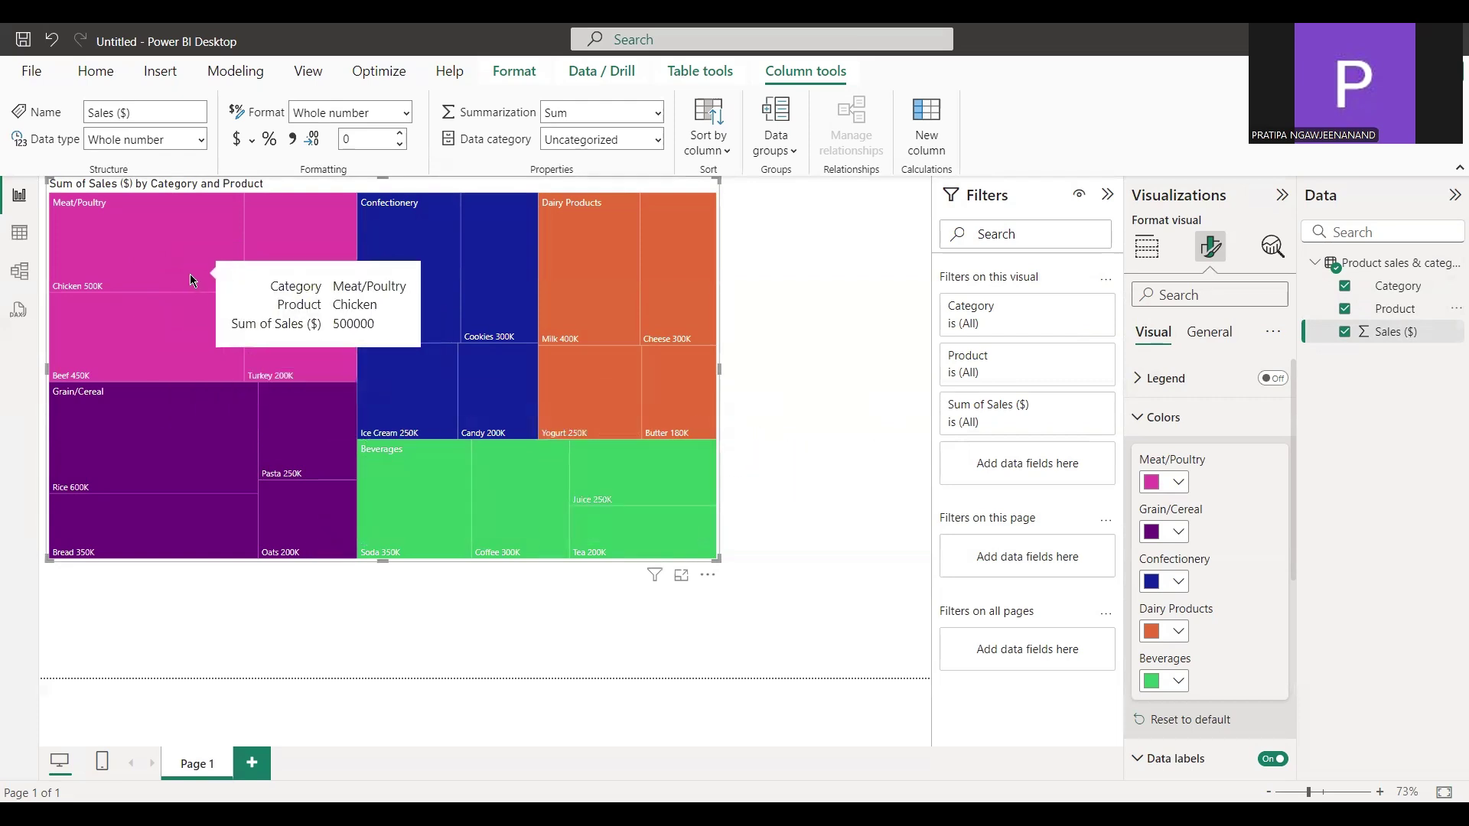
pyautogui.moveTo(637, 374)
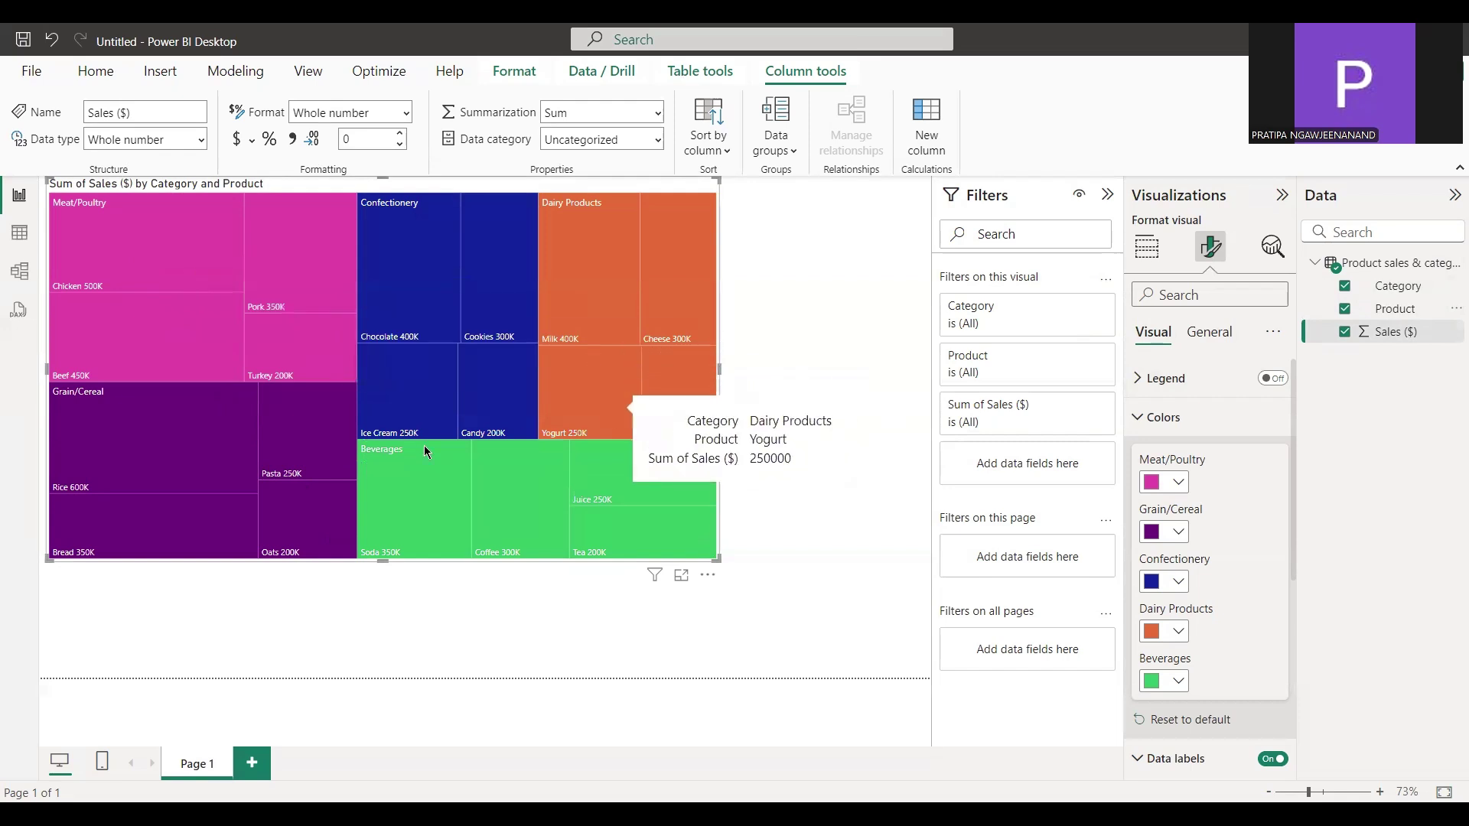
pyautogui.moveTo(520, 401)
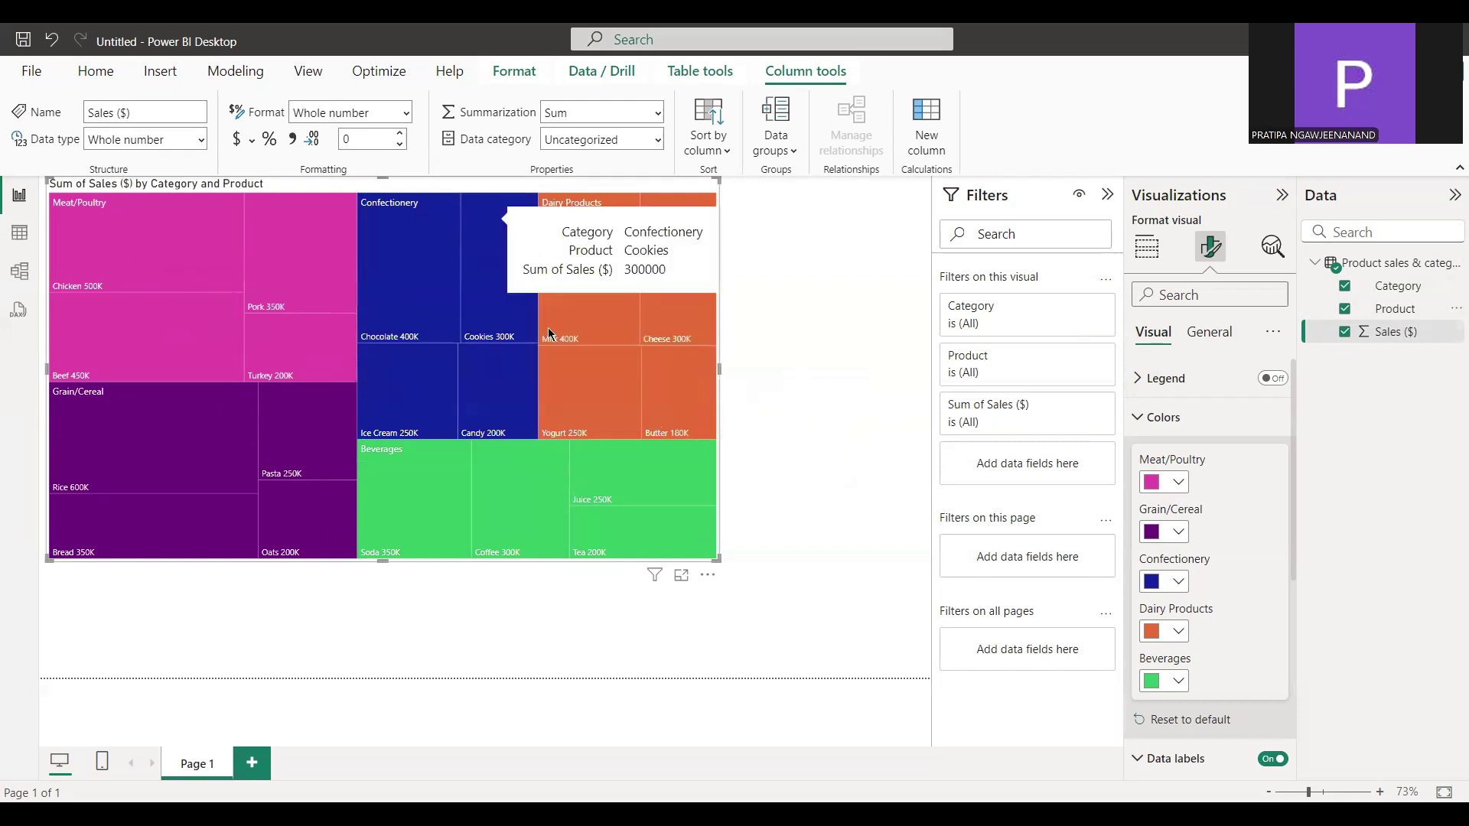
pyautogui.moveTo(489, 283)
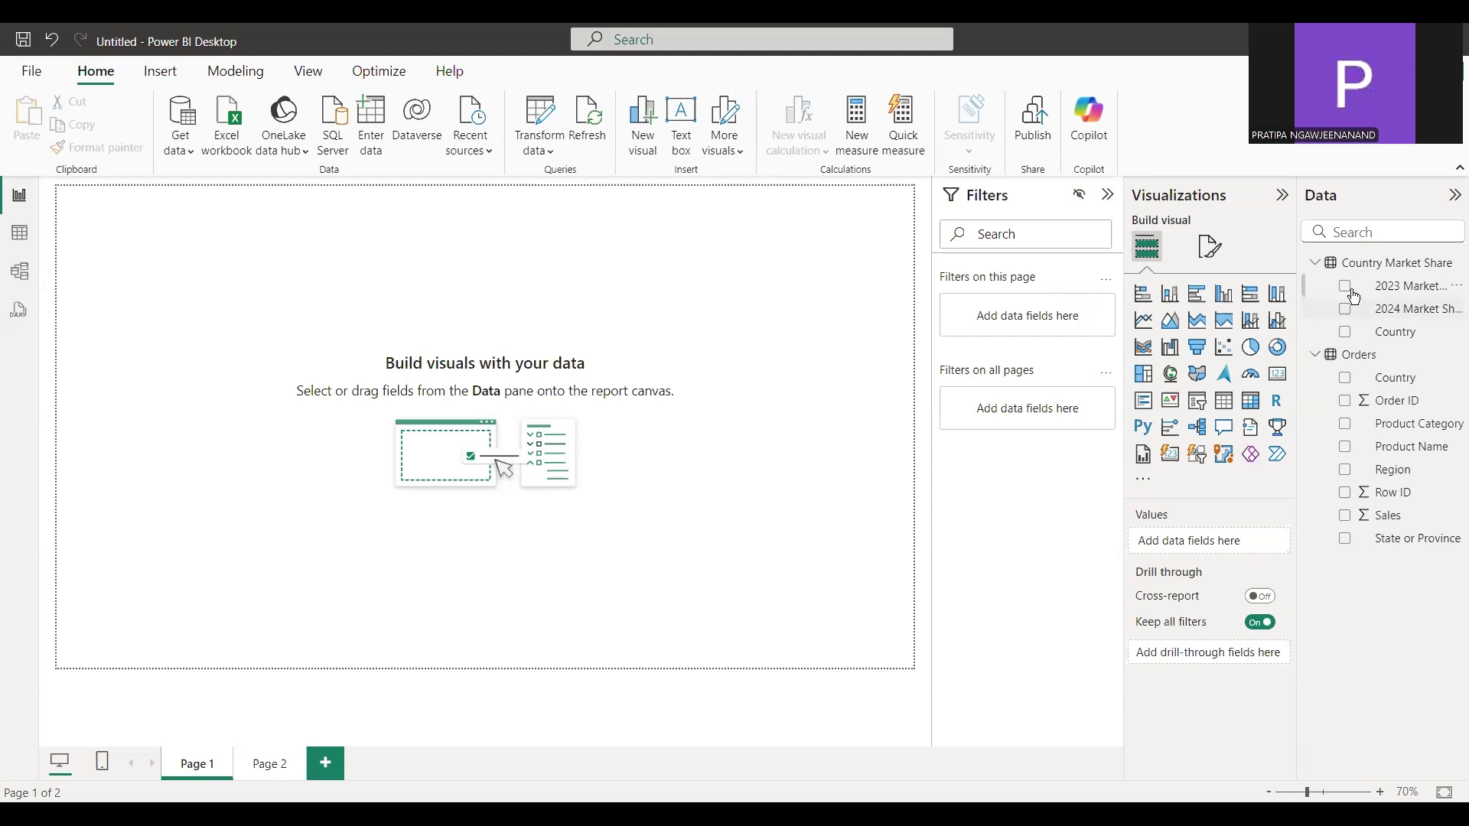
# Step: Review the Country Market Share data and insert an enlarged filled map with Country as location and 2023 Market Share (%) as legend
pyautogui.click(18, 249)
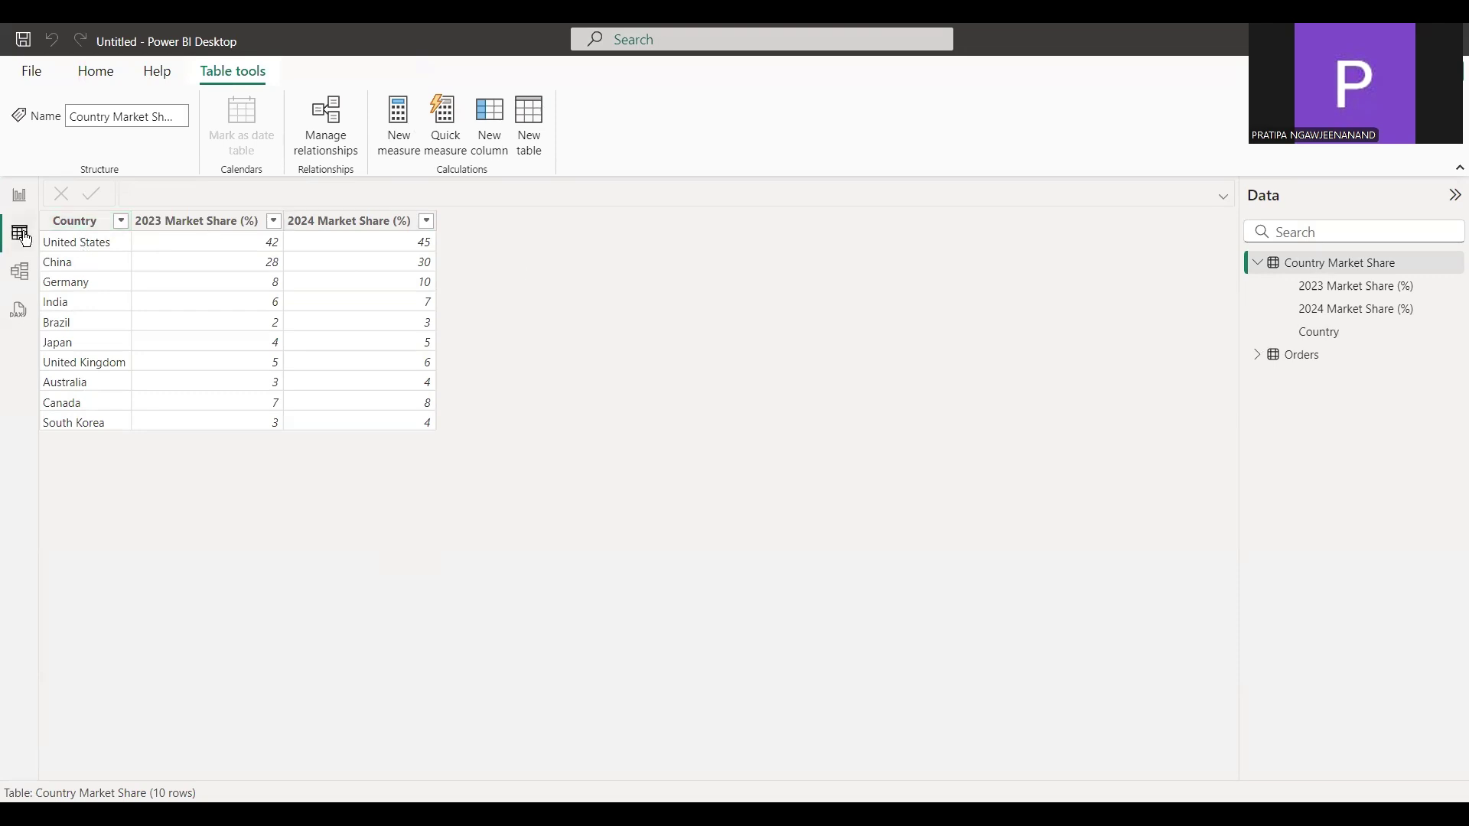
pyautogui.click(19, 195)
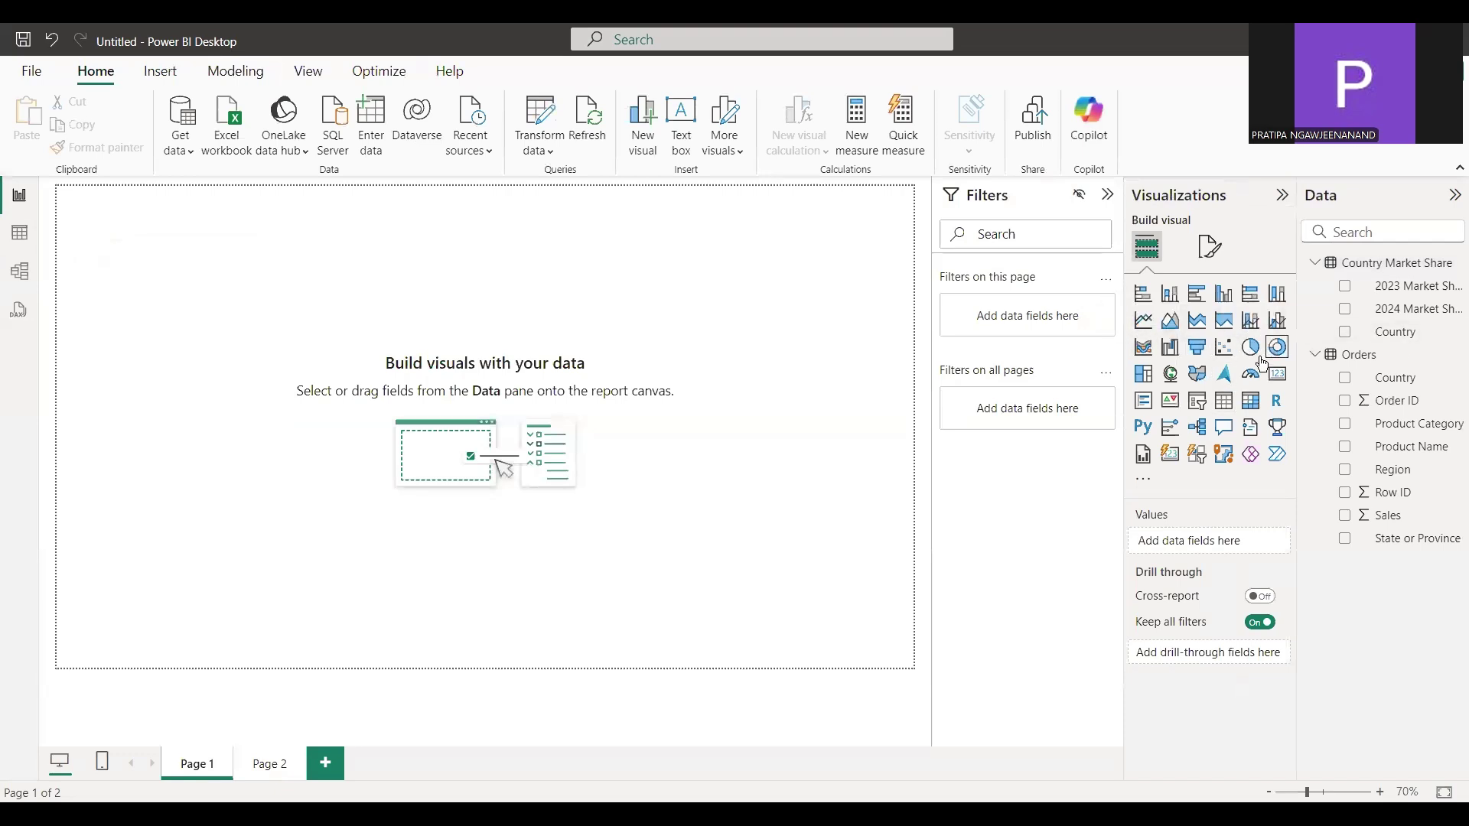
pyautogui.click(1205, 380)
pyautogui.moveTo(248, 370); pyautogui.dragTo(813, 651)
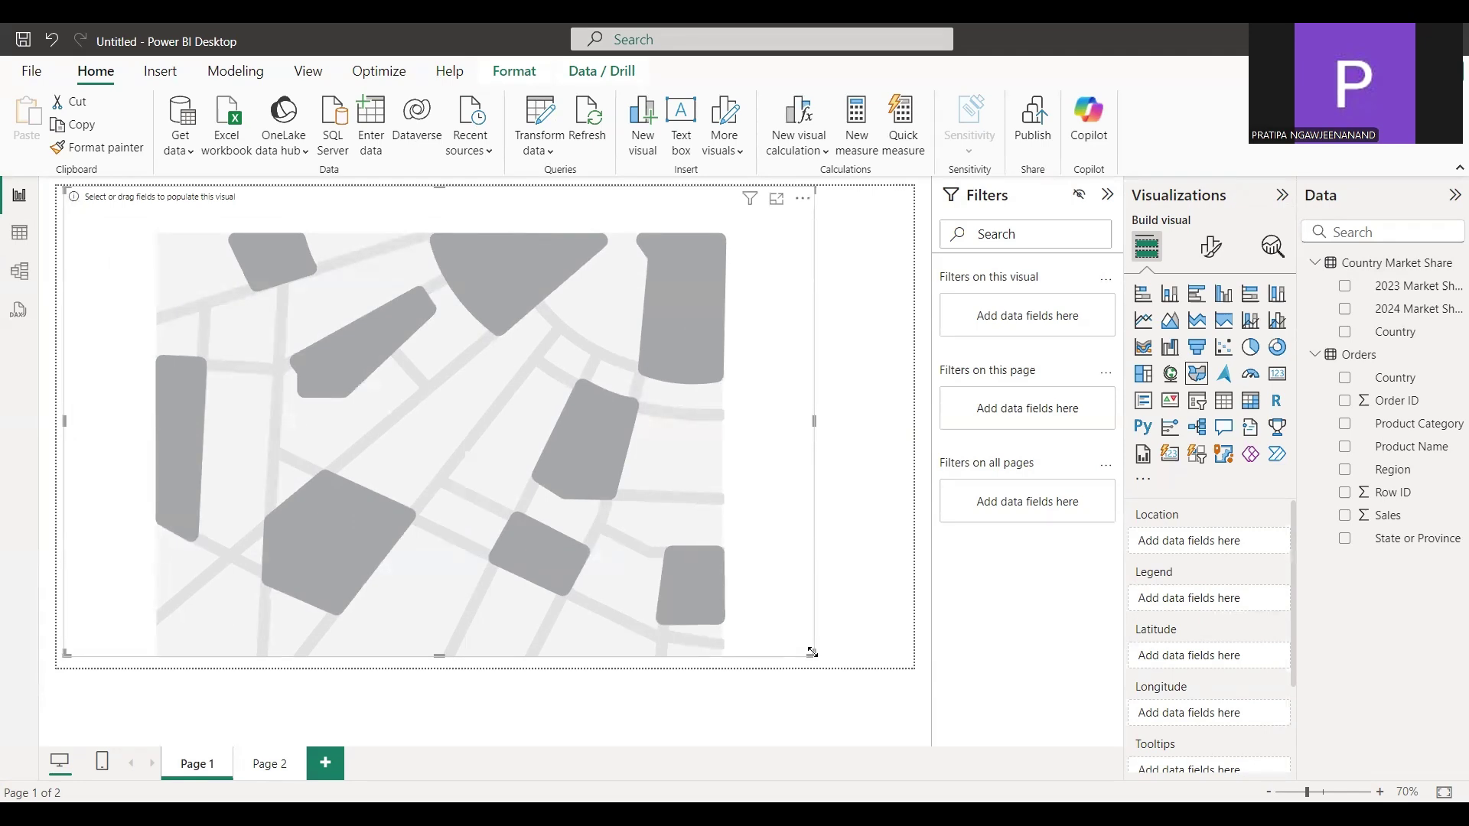
pyautogui.click(1344, 288)
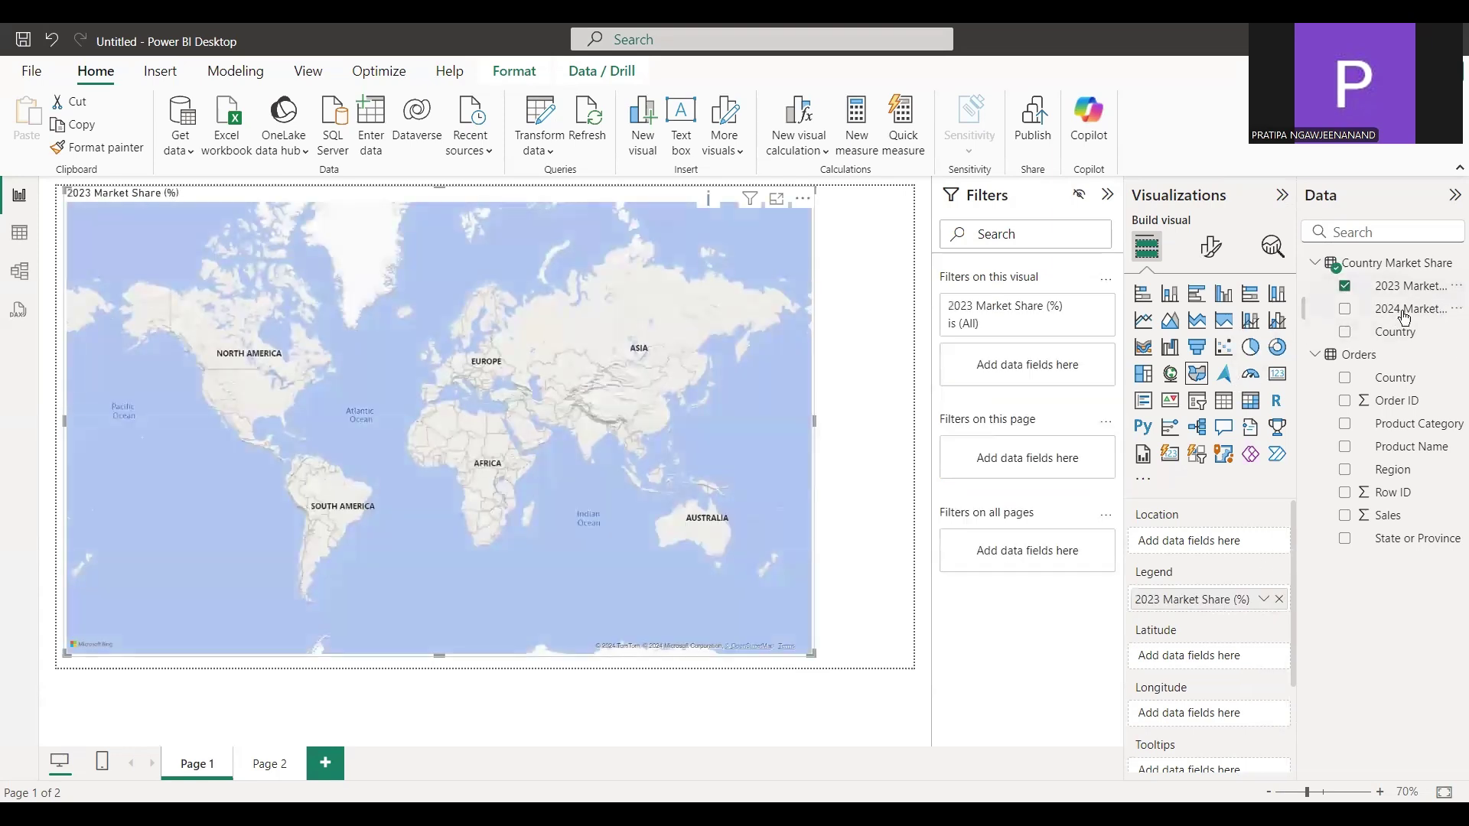
pyautogui.click(1344, 332)
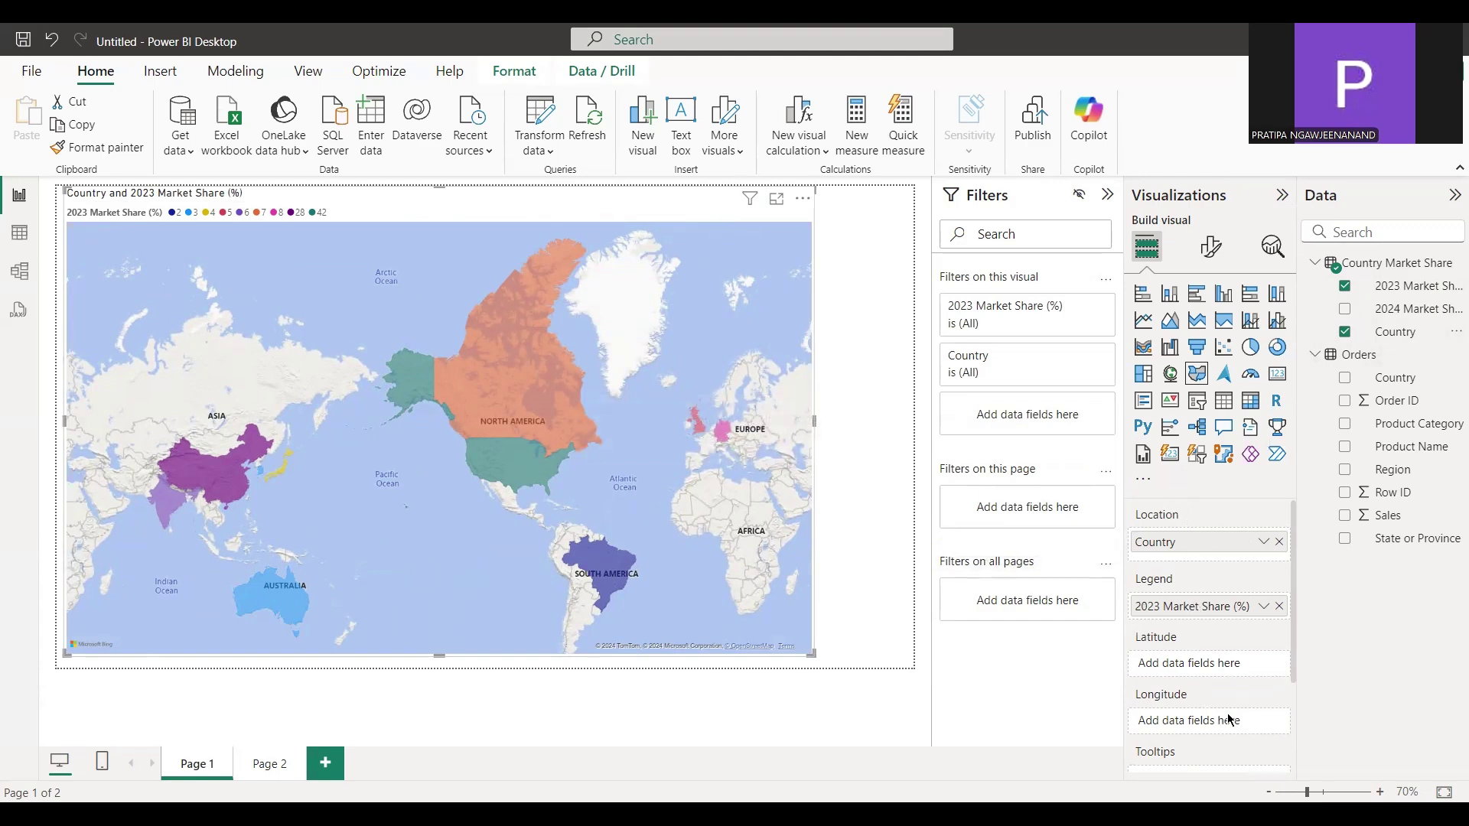
# Step: Examine the 2023 market share details of countries such as Canada and China on the filled map
pyautogui.scroll(-3, 1229, 720)
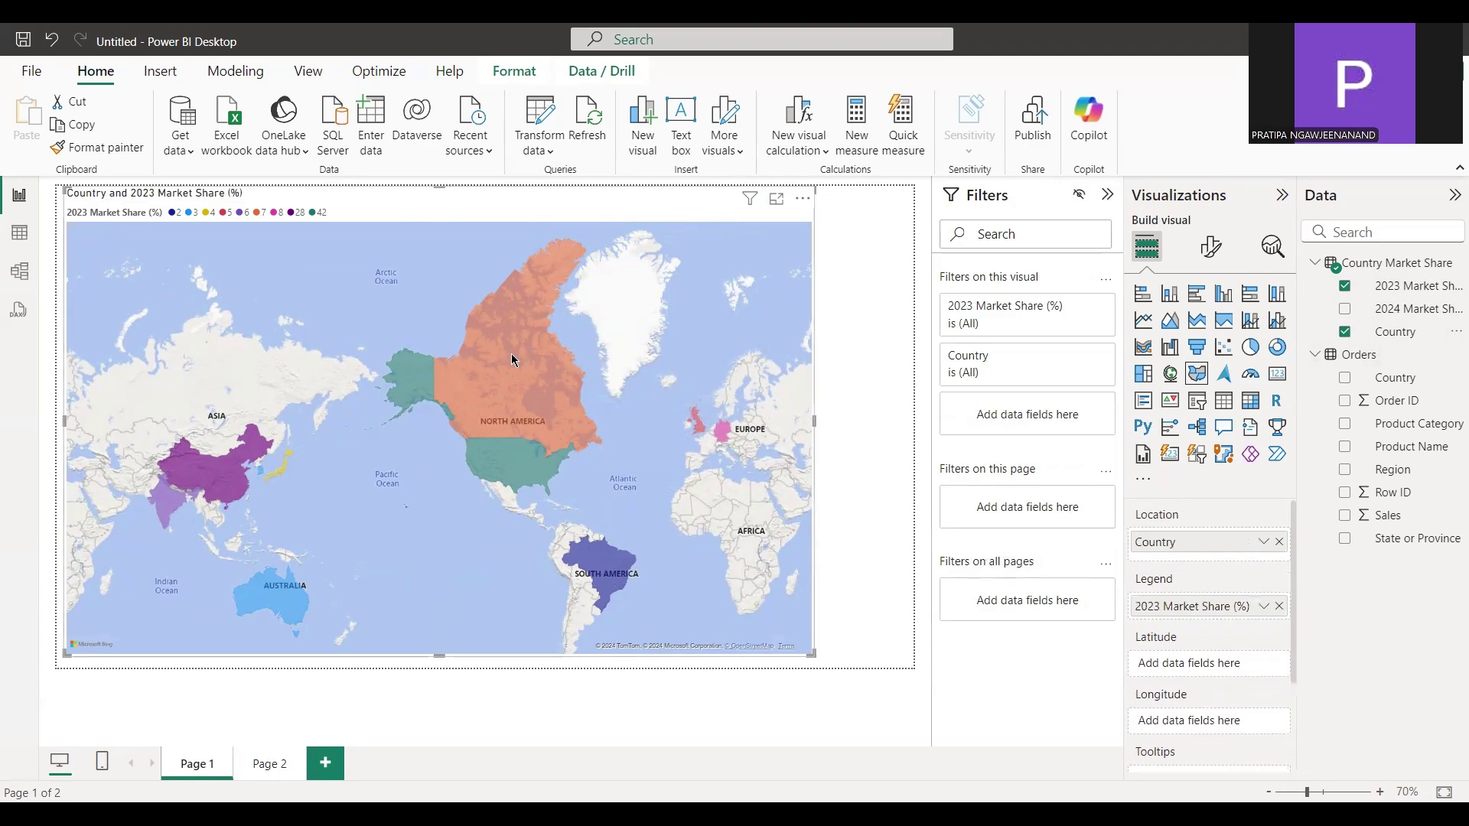
pyautogui.moveTo(525, 379)
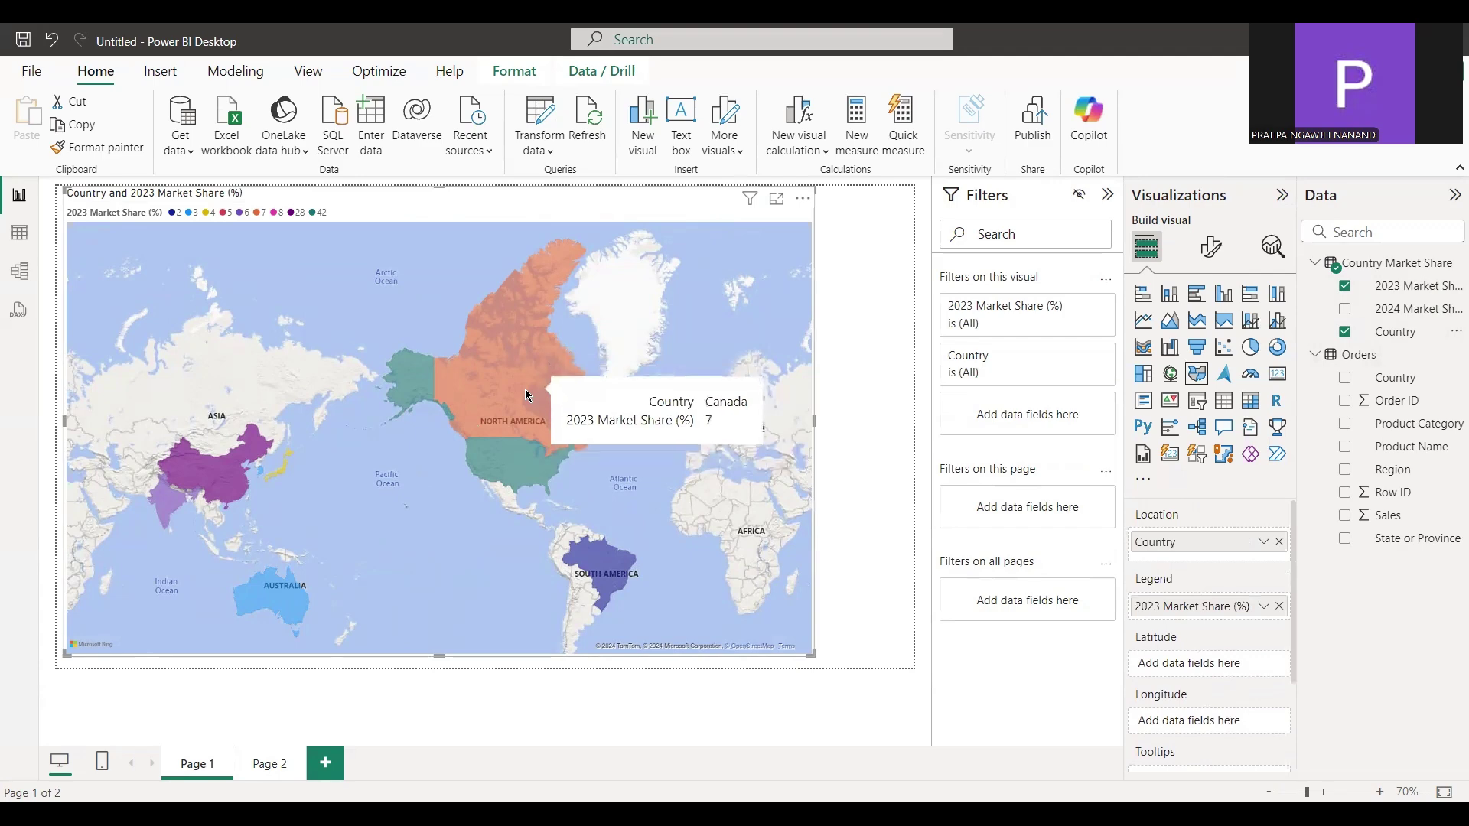
pyautogui.moveTo(224, 484)
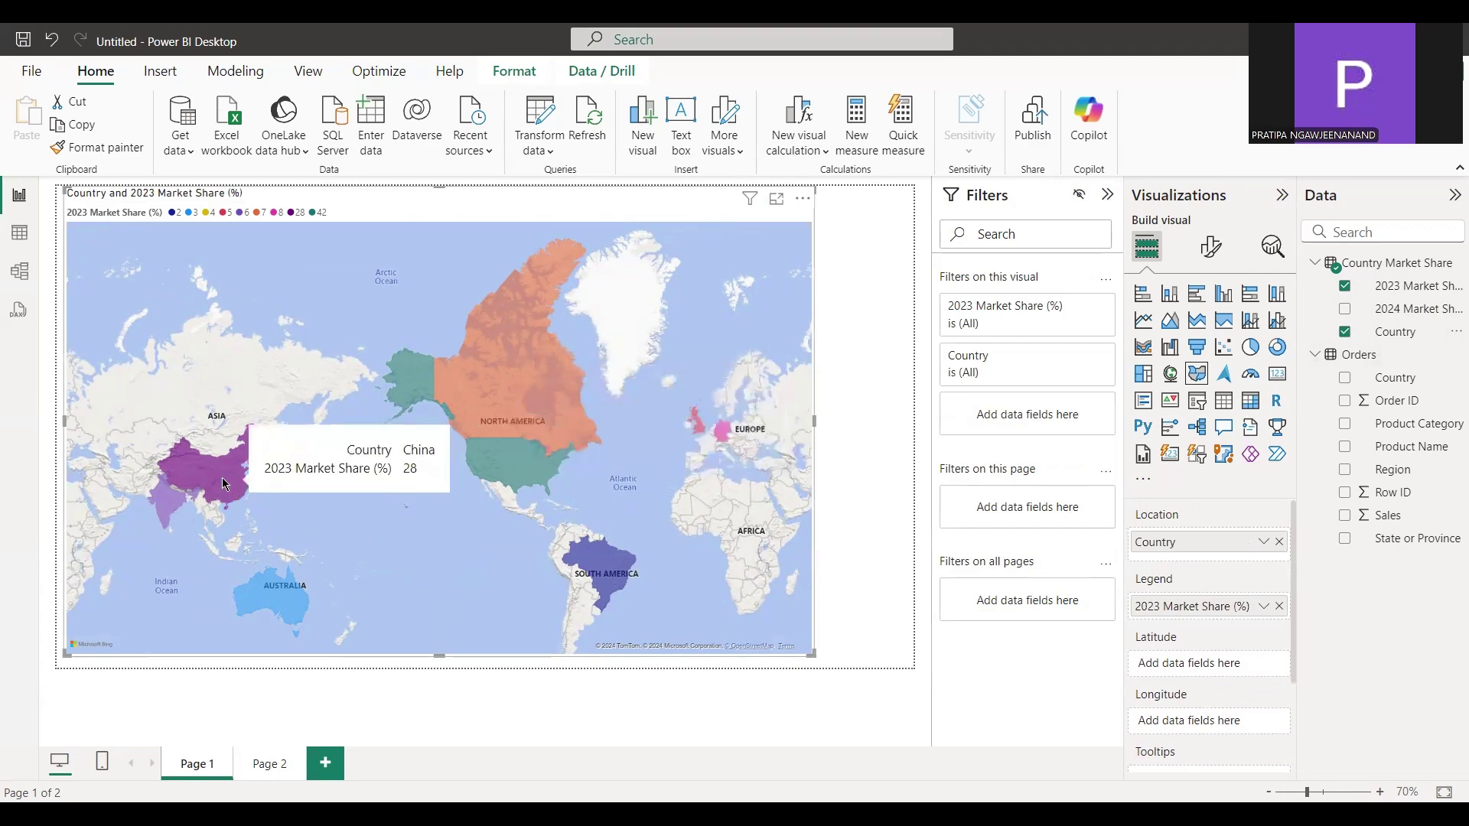
pyautogui.moveTo(268, 575)
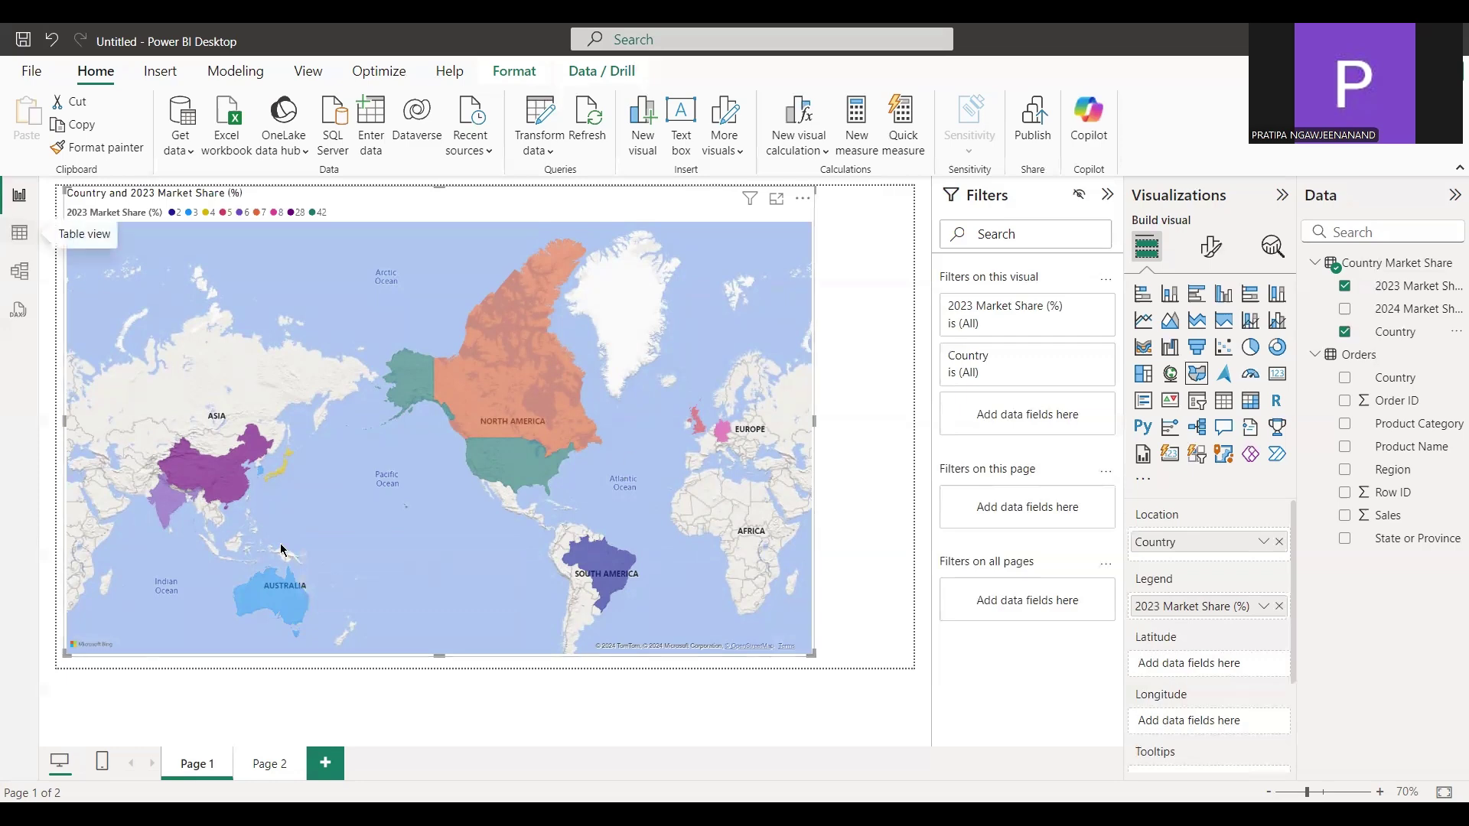
# Step: Review the rows of the Country Market Share and Orders tables, including the Region and State or Province columns, and return to the report
pyautogui.click(11, 233)
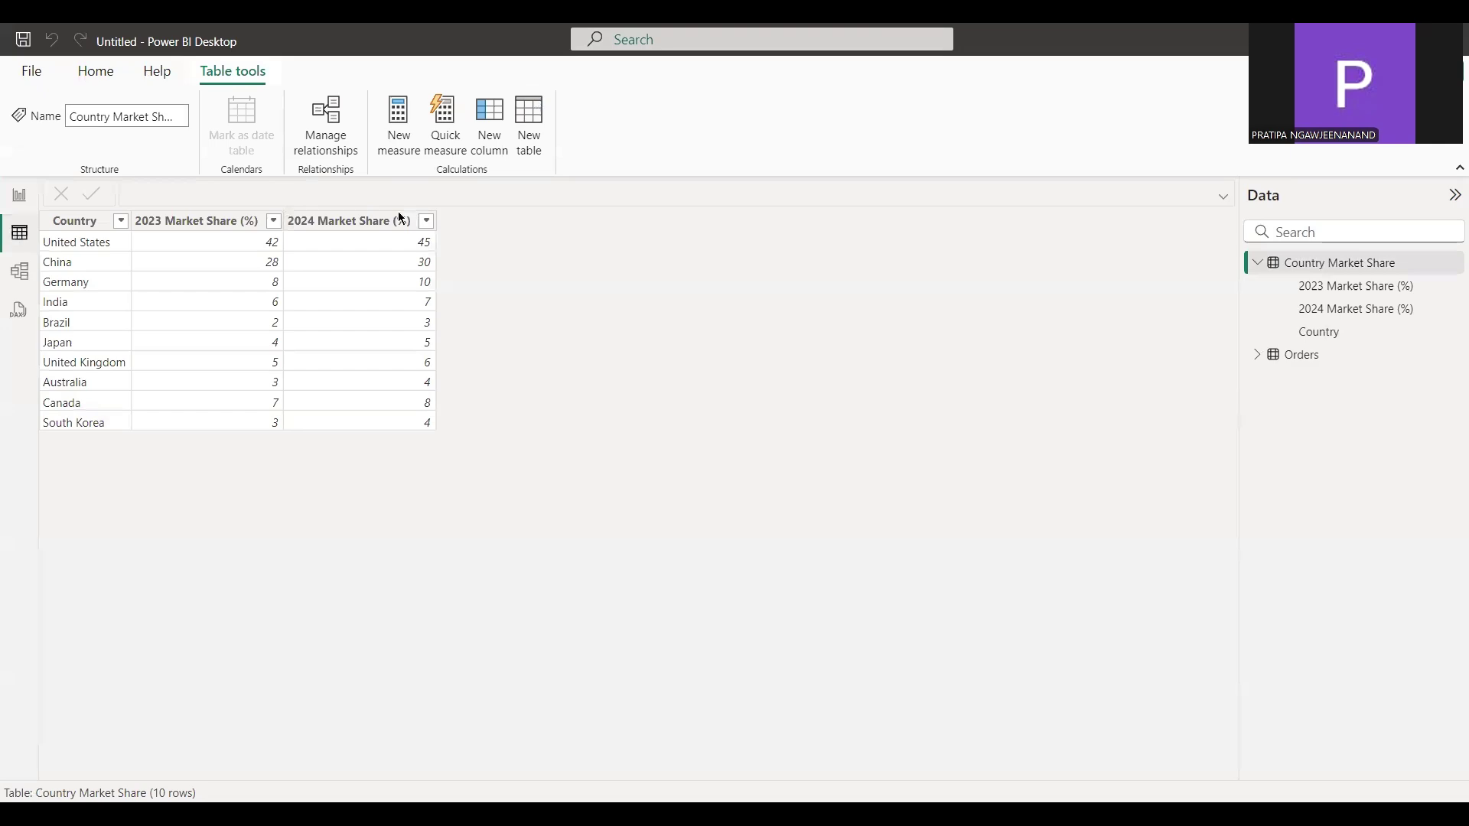
pyautogui.click(1300, 359)
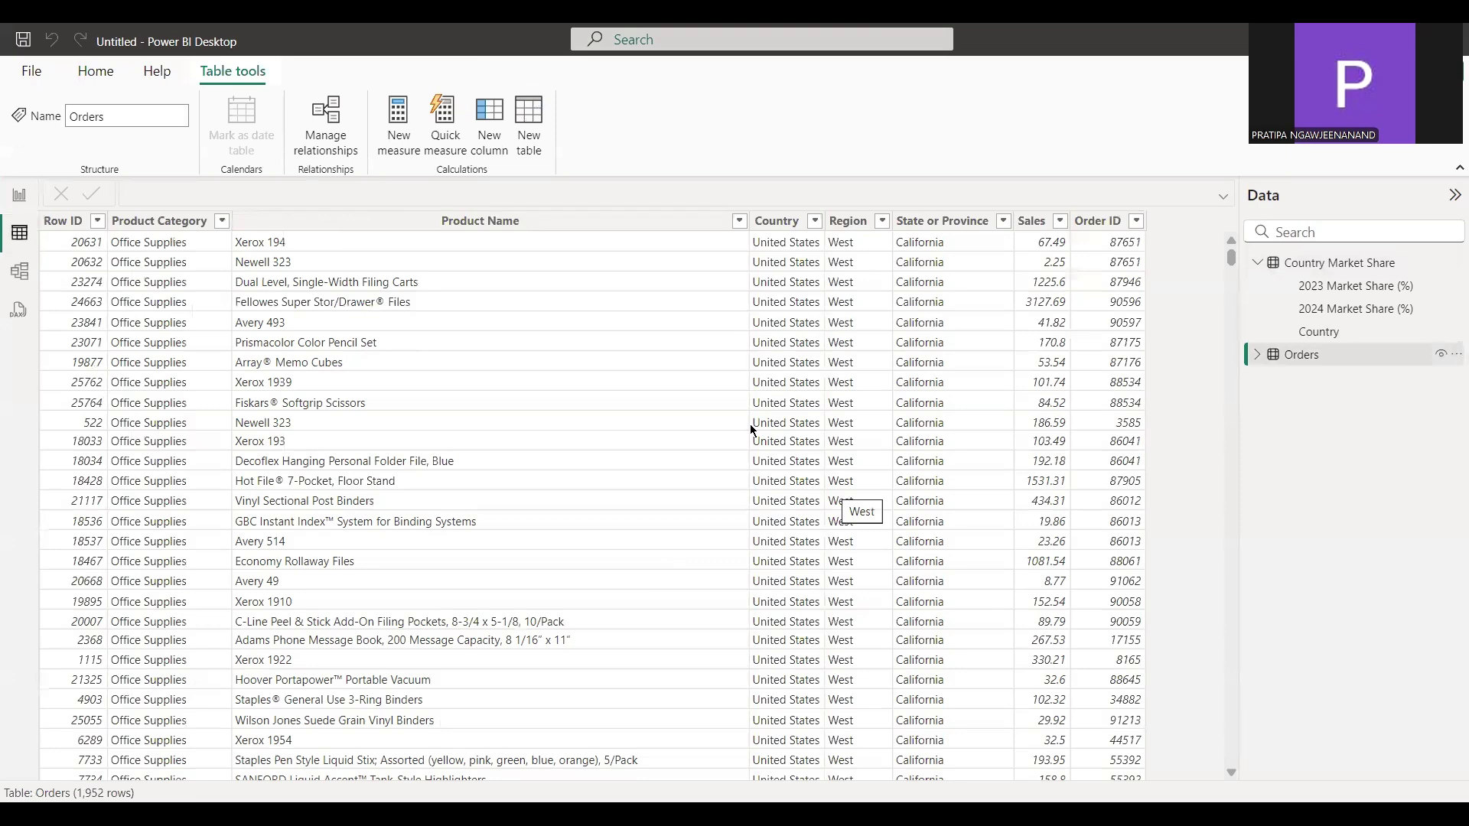
pyautogui.scroll(-20, 850, 418)
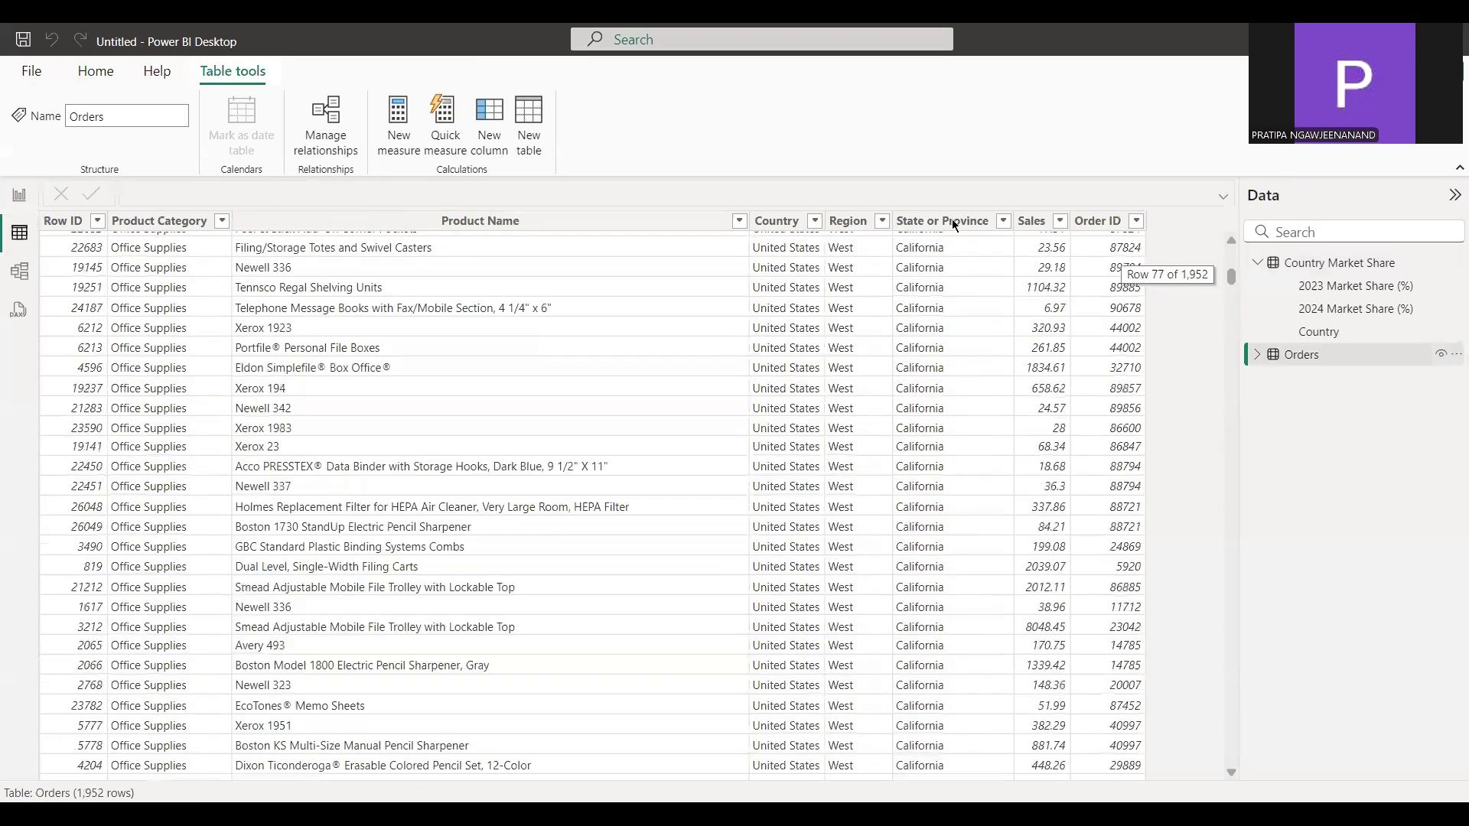
pyautogui.scroll(-7, 934, 520)
pyautogui.scroll(-12, 931, 551)
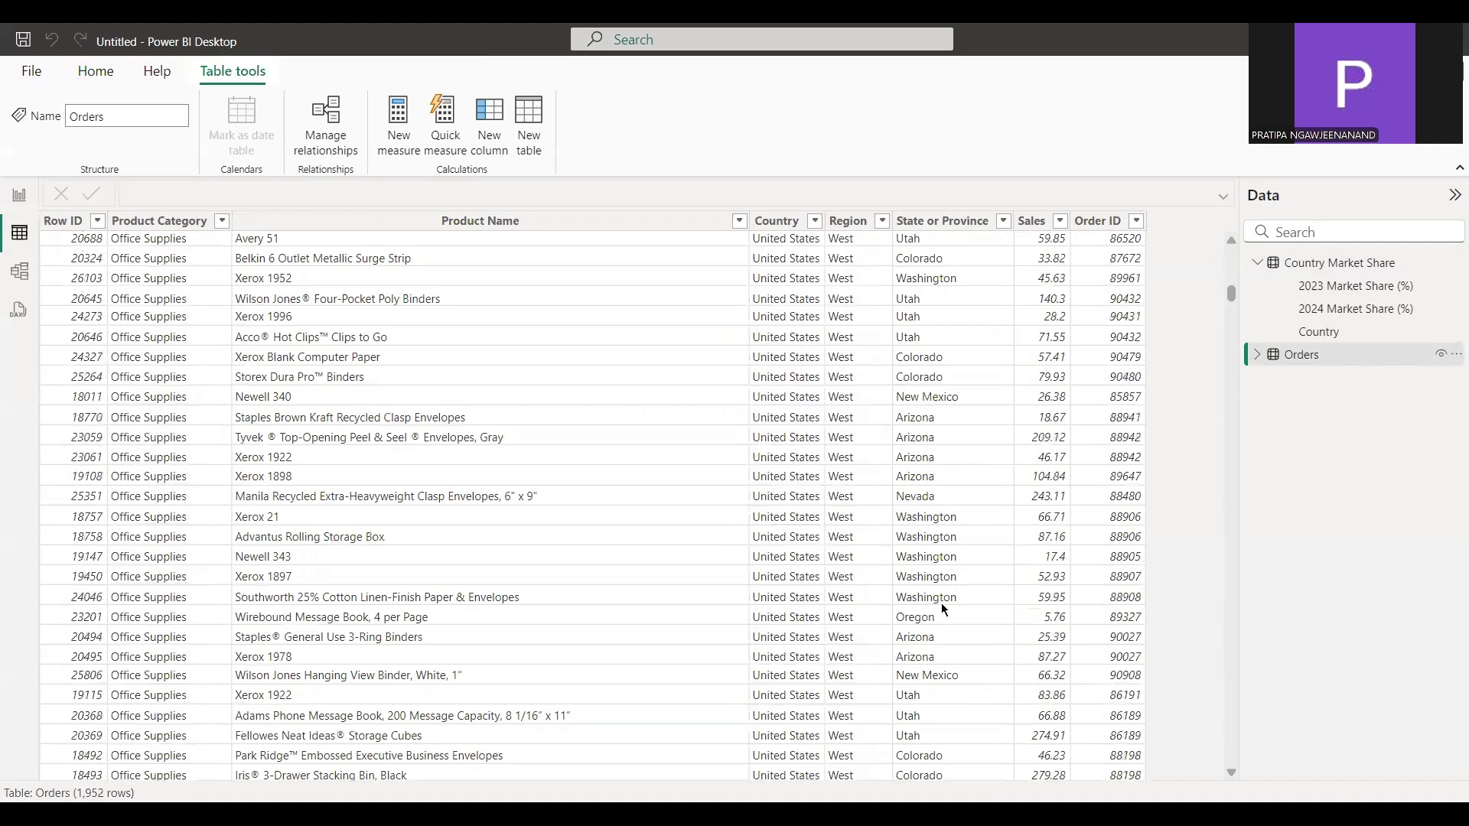
pyautogui.click(19, 195)
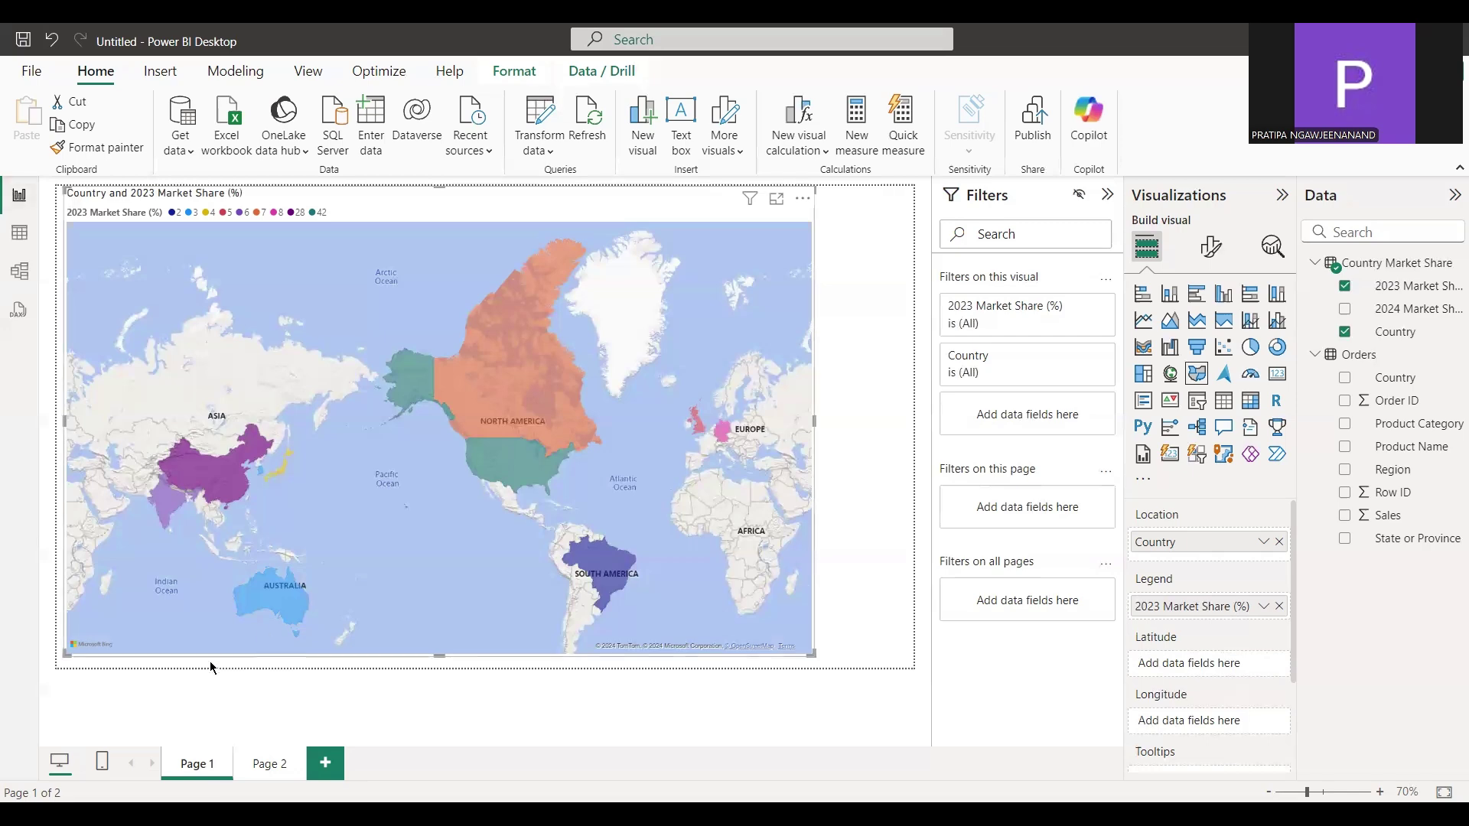
# Step: Insert an enlarged filled map on Page 2 using the Orders table's Region as location, and add Sales
pyautogui.click(261, 773)
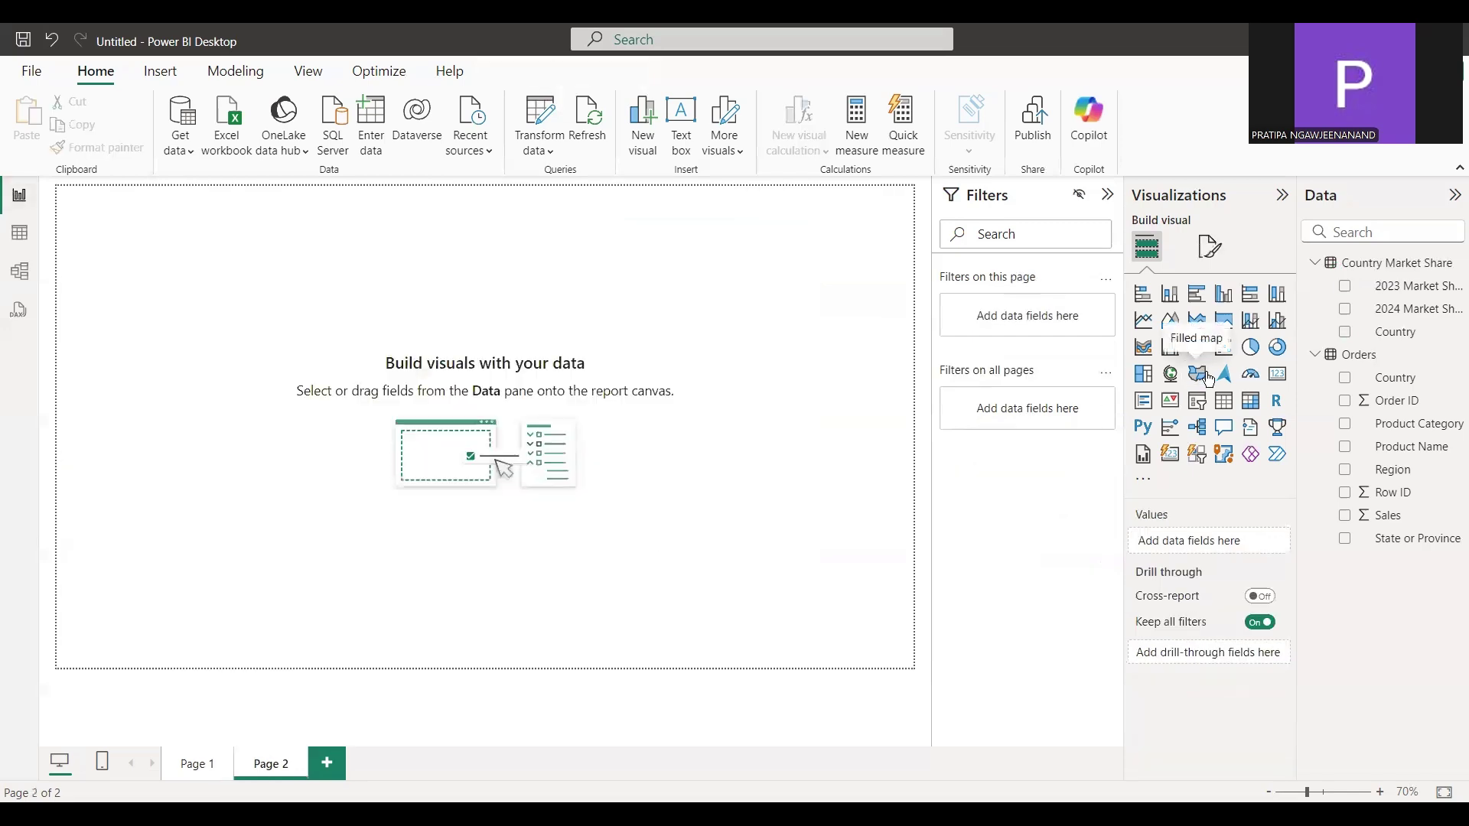
pyautogui.click(1198, 374)
pyautogui.moveTo(251, 370); pyautogui.dragTo(910, 631)
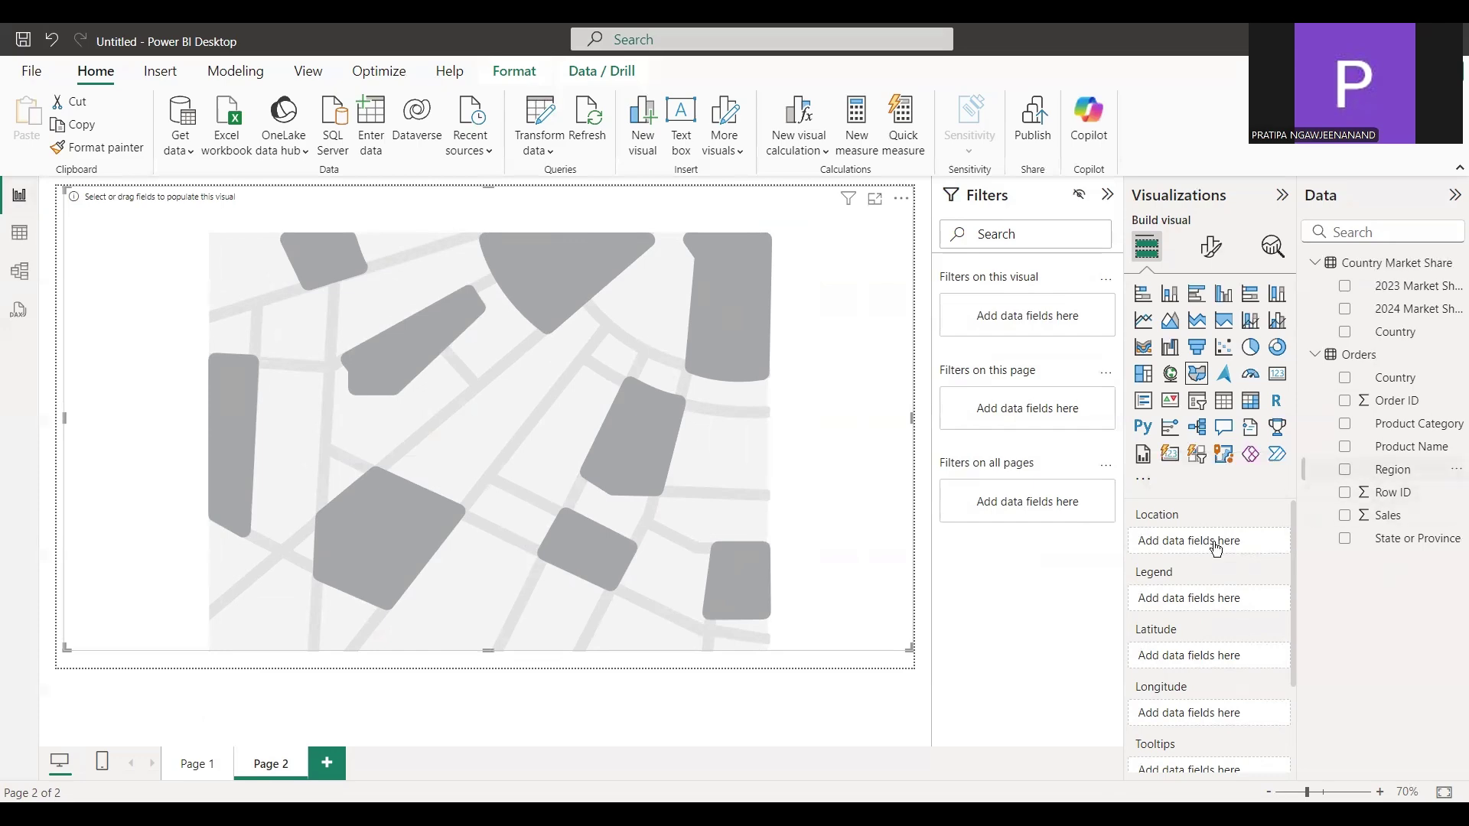
pyautogui.moveTo(1217, 548); pyautogui.dragTo(1216, 548)
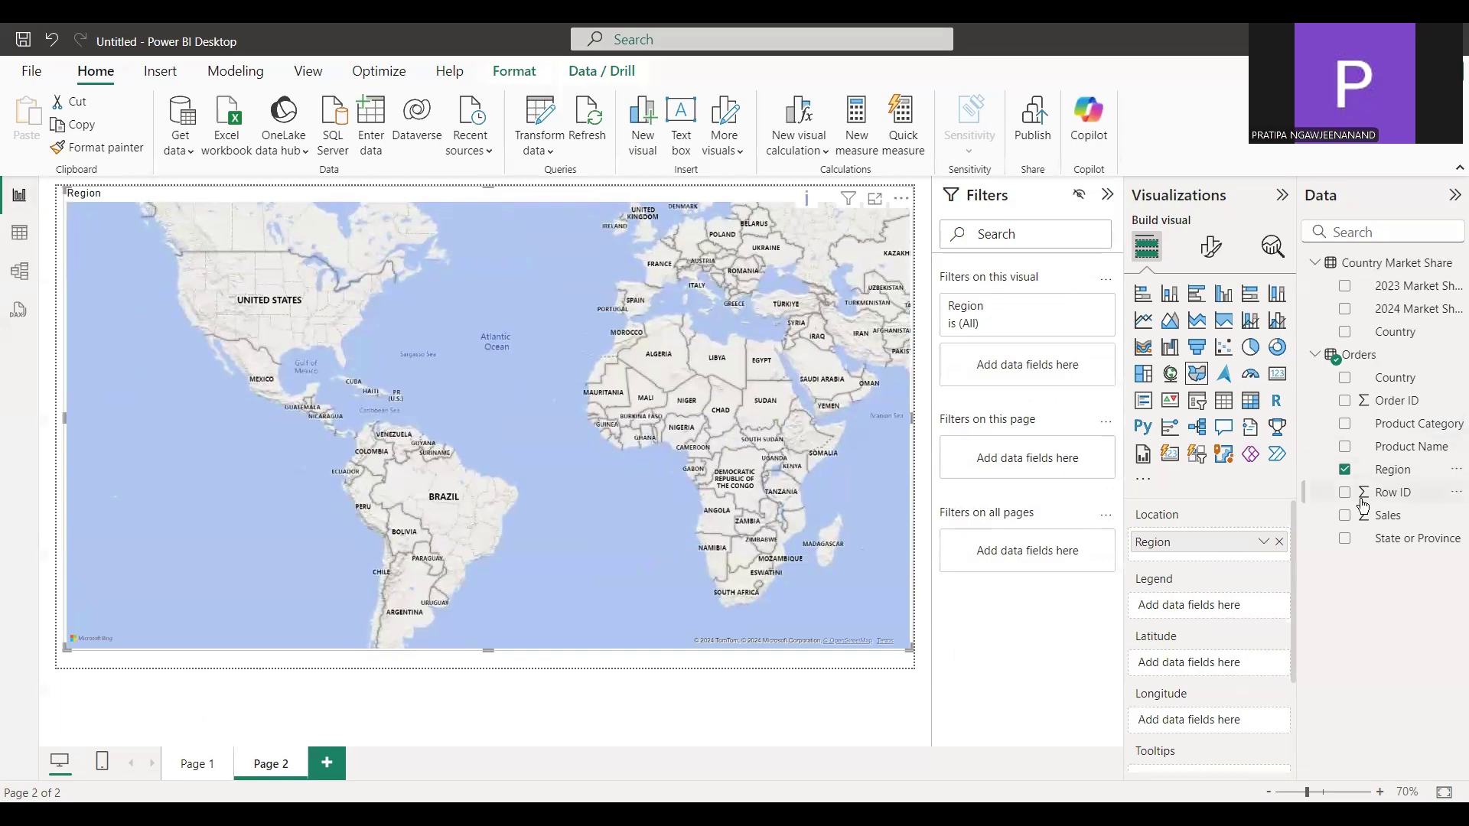
pyautogui.click(1345, 515)
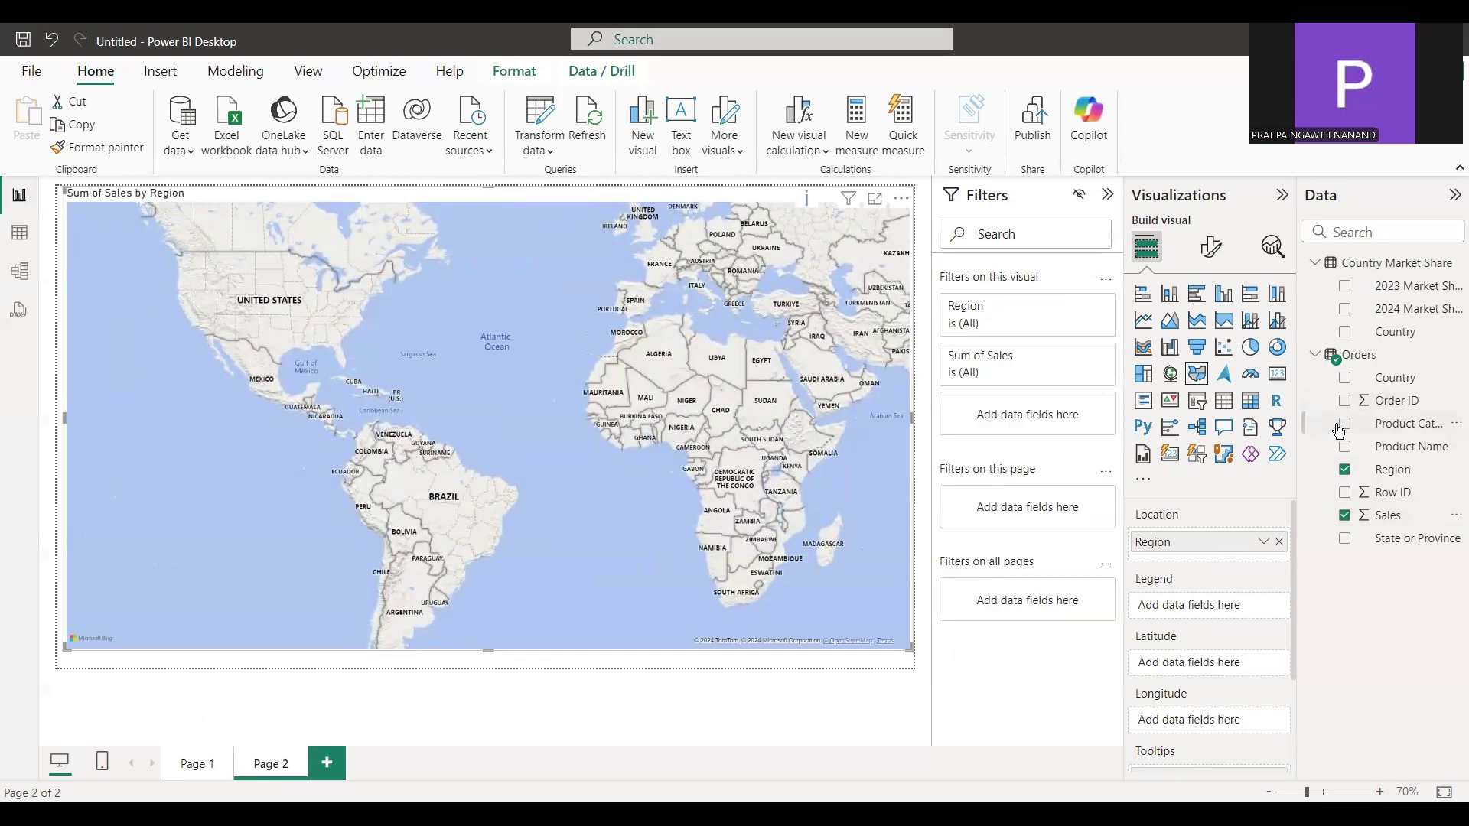
pyautogui.click(1344, 378)
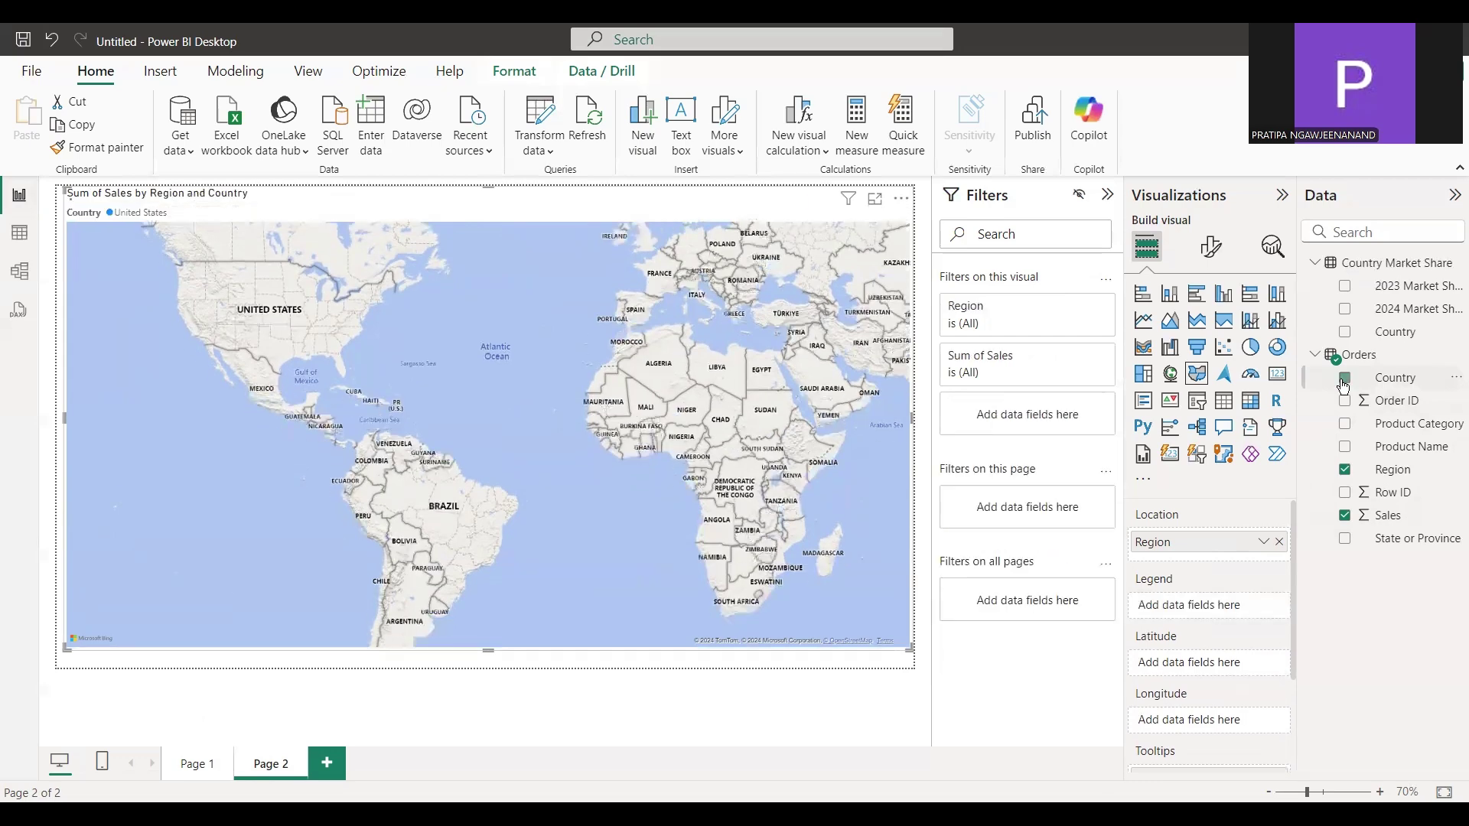
pyautogui.click(1344, 381)
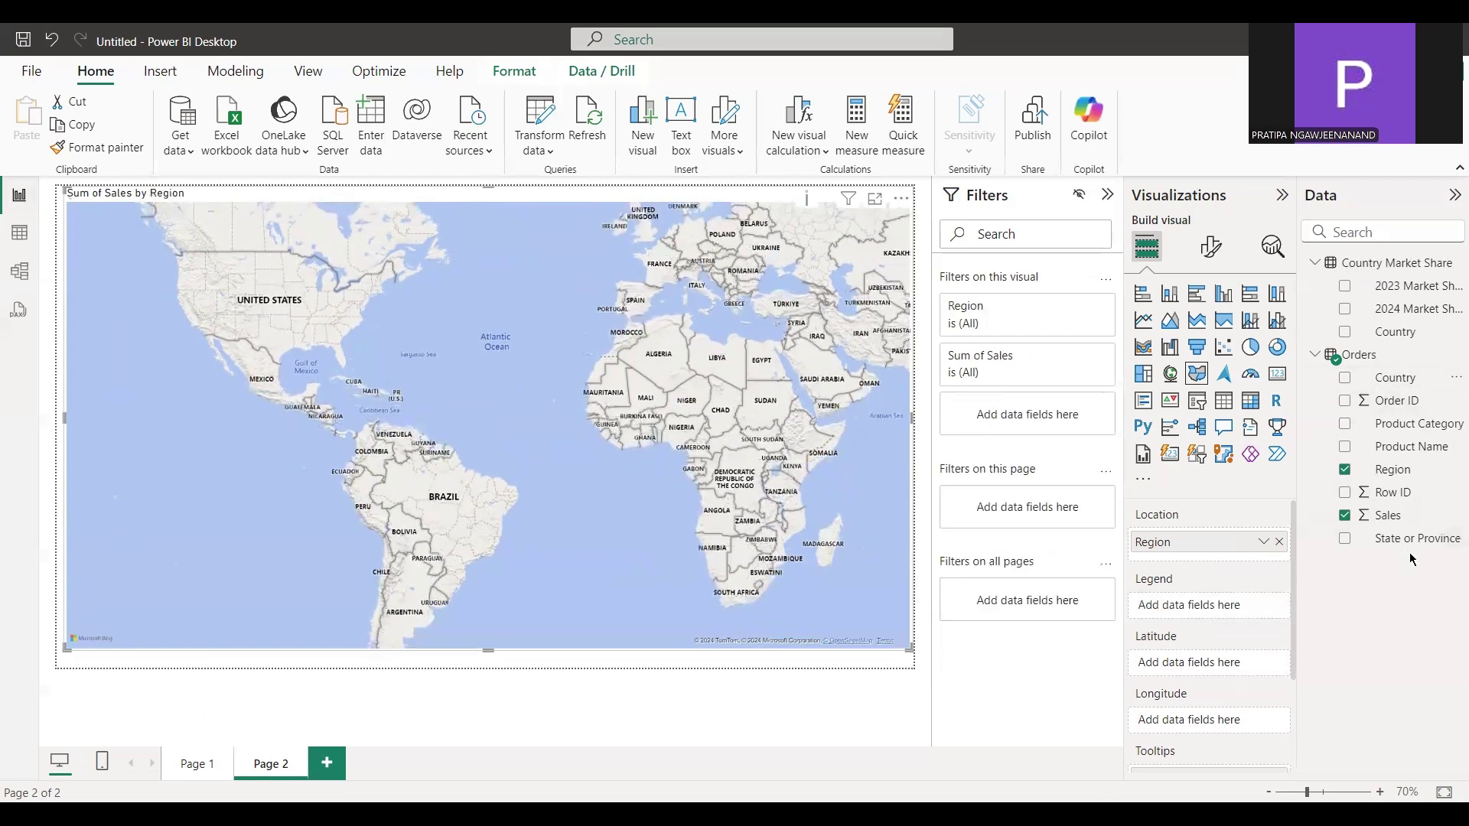
# Step: Use State or Province as the Page 2 map's legend and sole location field, and inspect the sales details of individual states
pyautogui.click(1344, 538)
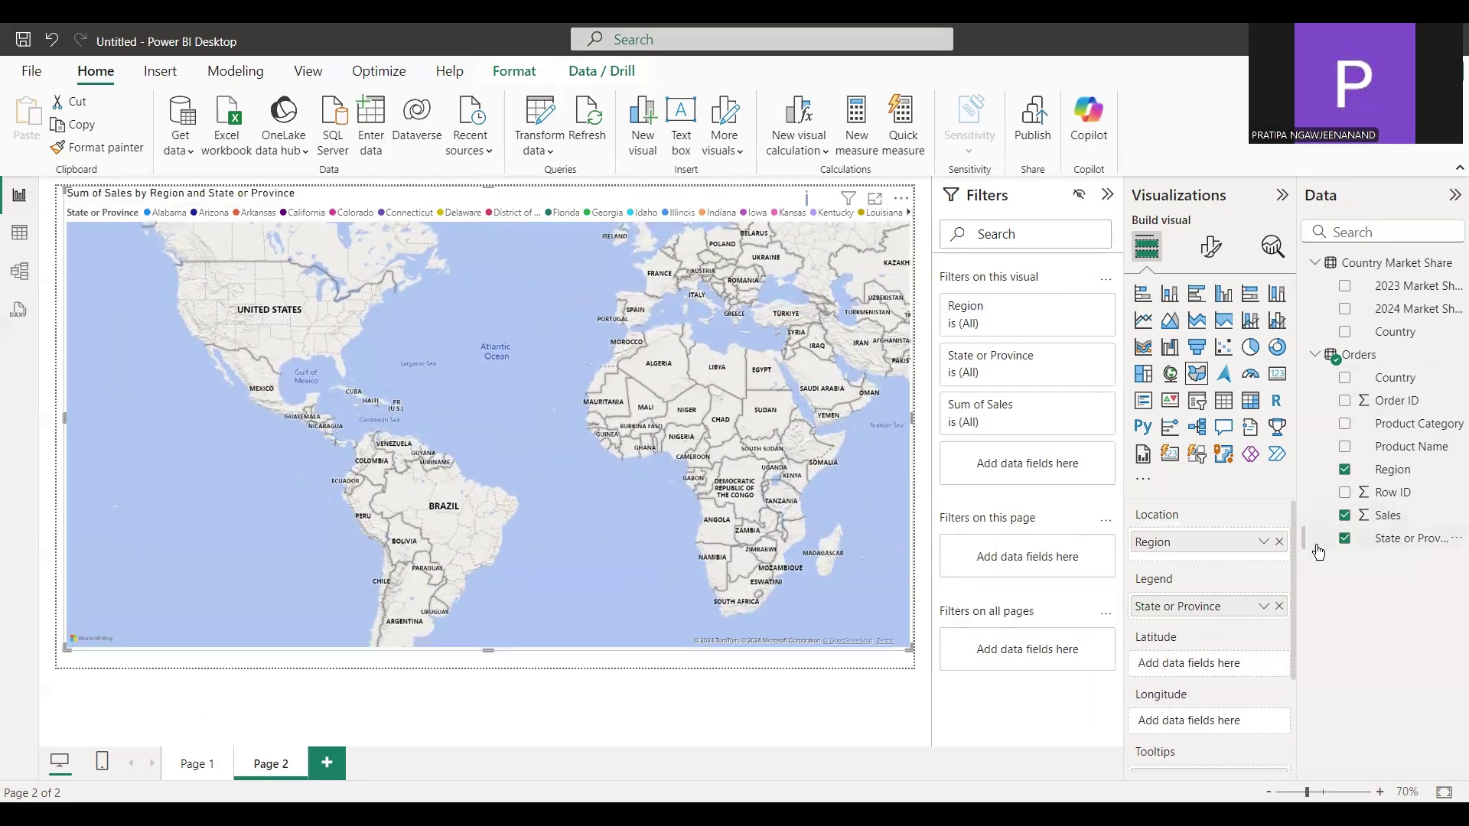
pyautogui.moveTo(1316, 547); pyautogui.dragTo(1212, 546)
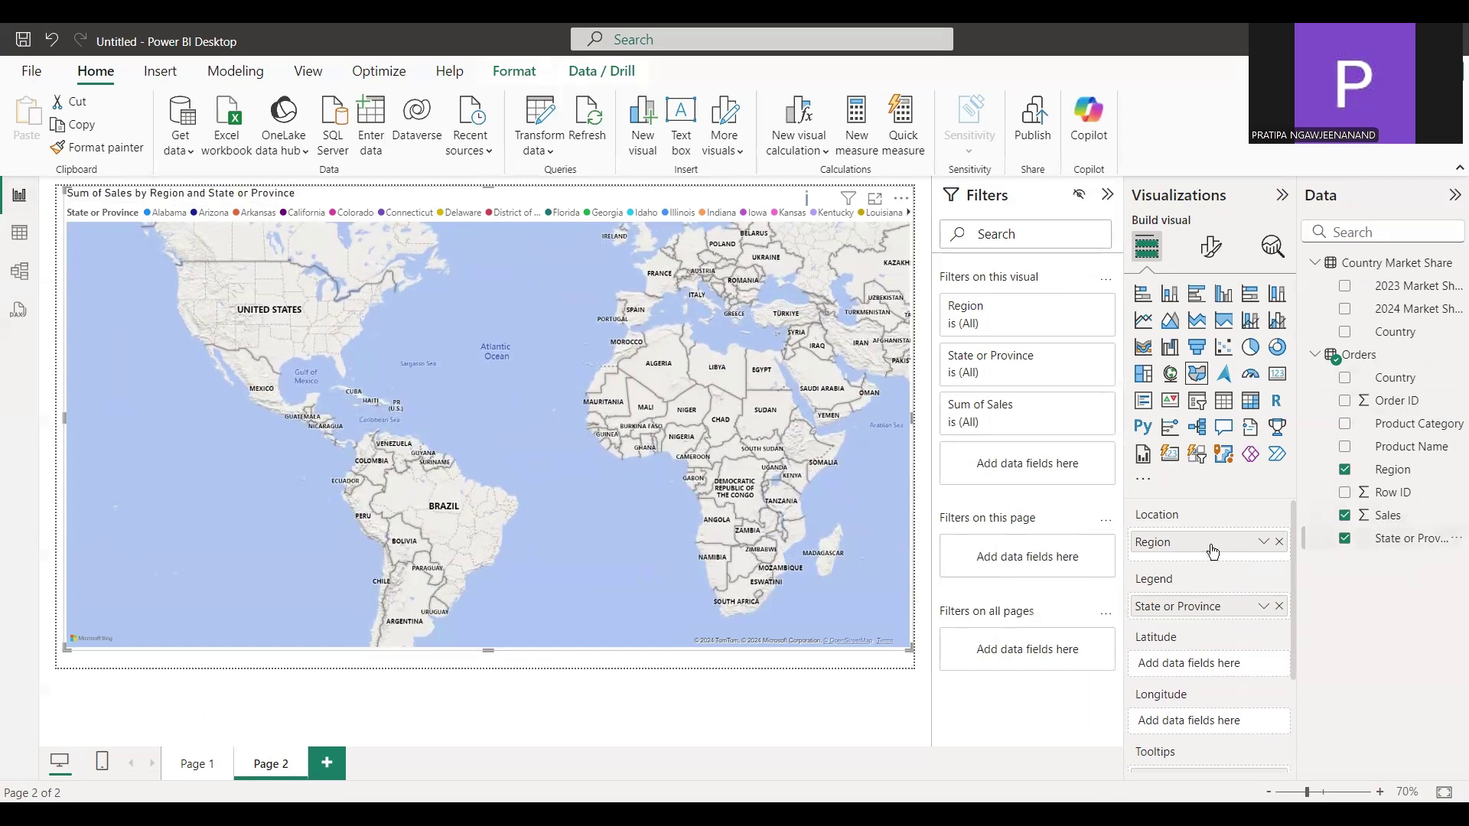
pyautogui.click(1280, 543)
pyautogui.keyDown('ctrl'); pyautogui.scroll(1, 417, 499); pyautogui.keyUp('ctrl')
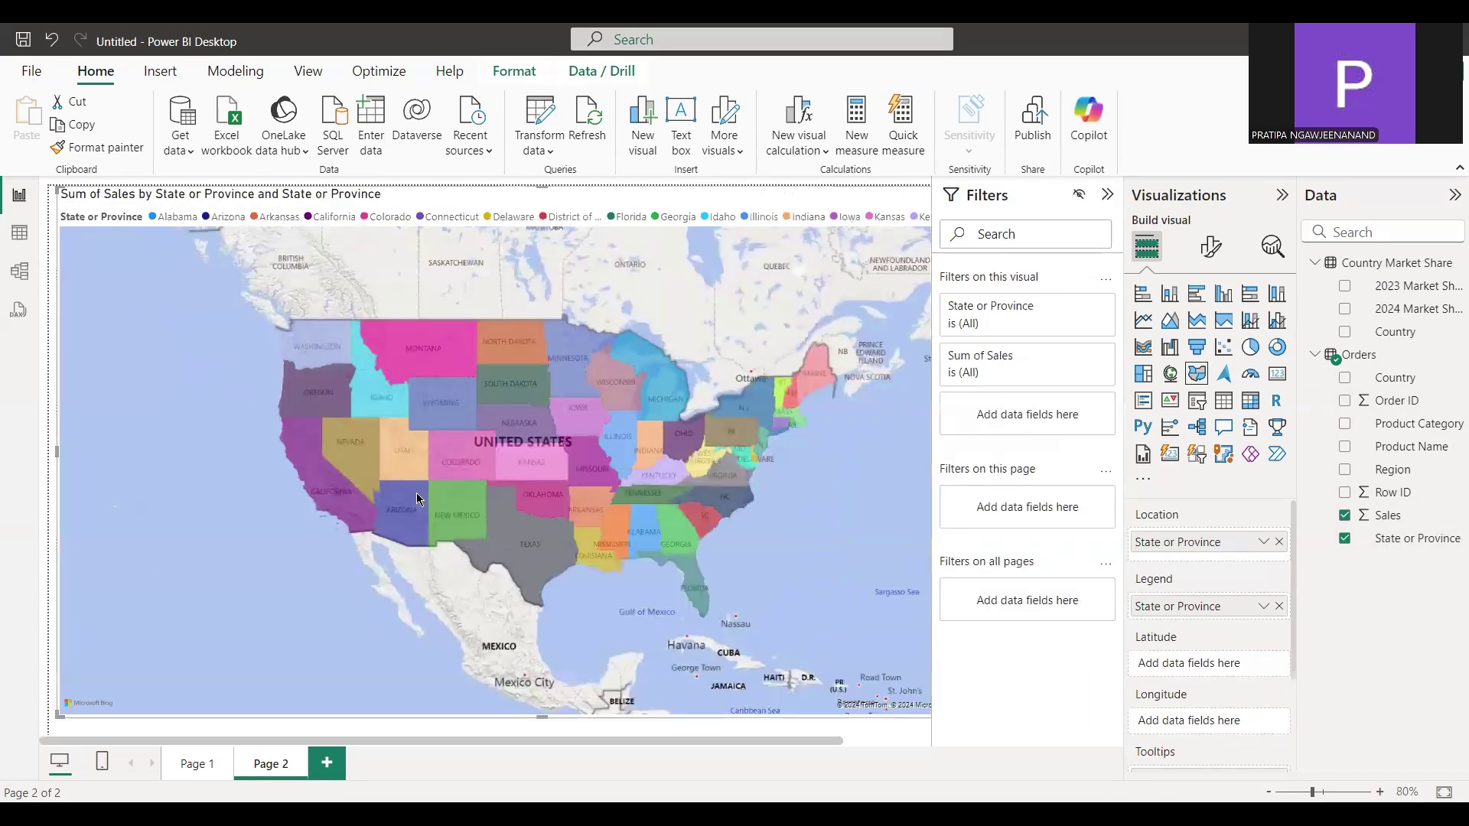
pyautogui.scroll(2, 417, 498)
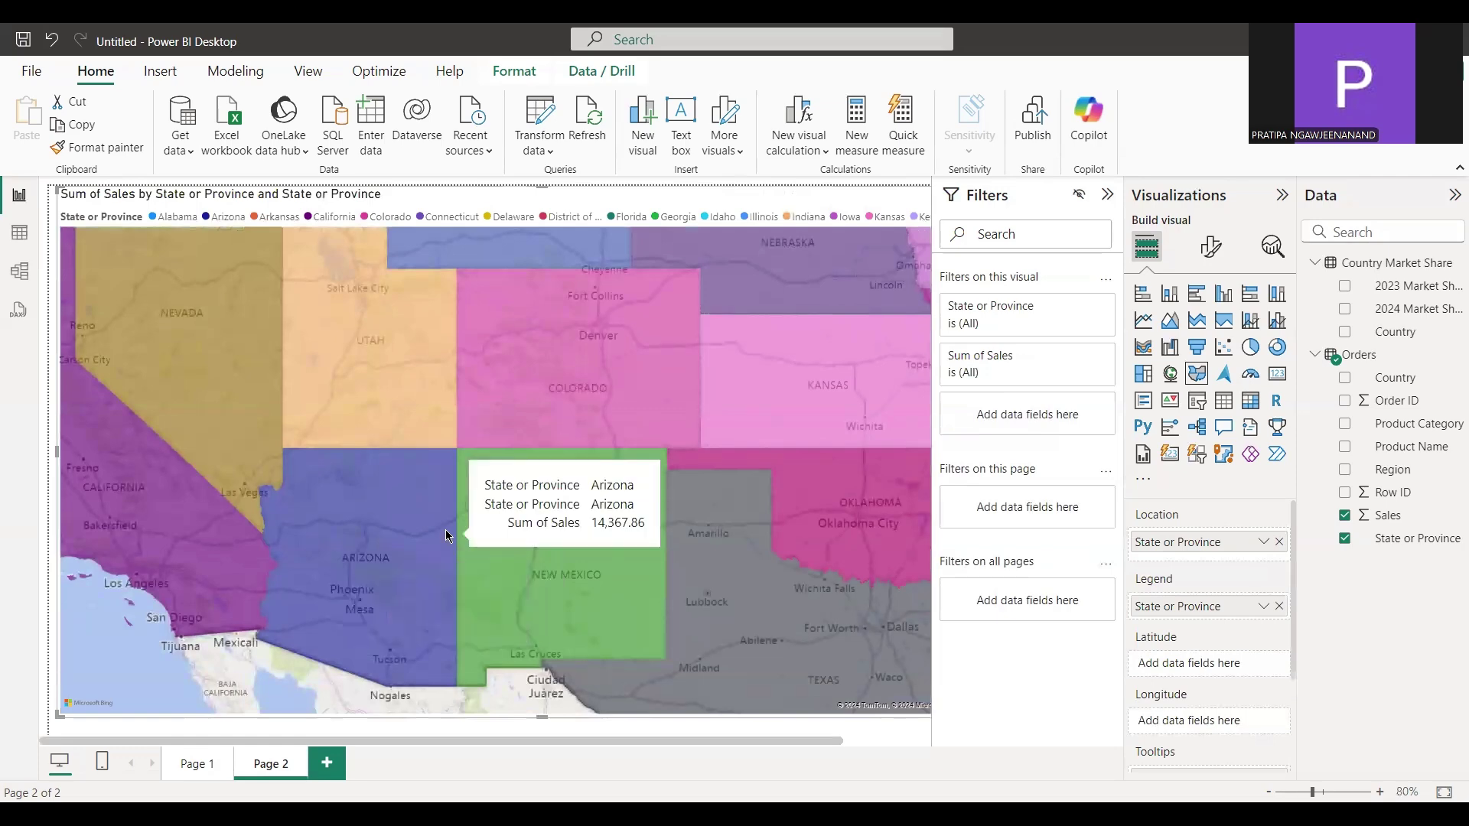
pyautogui.keyDown('ctrl'); pyautogui.scroll(-1, 446, 535); pyautogui.keyUp('ctrl')
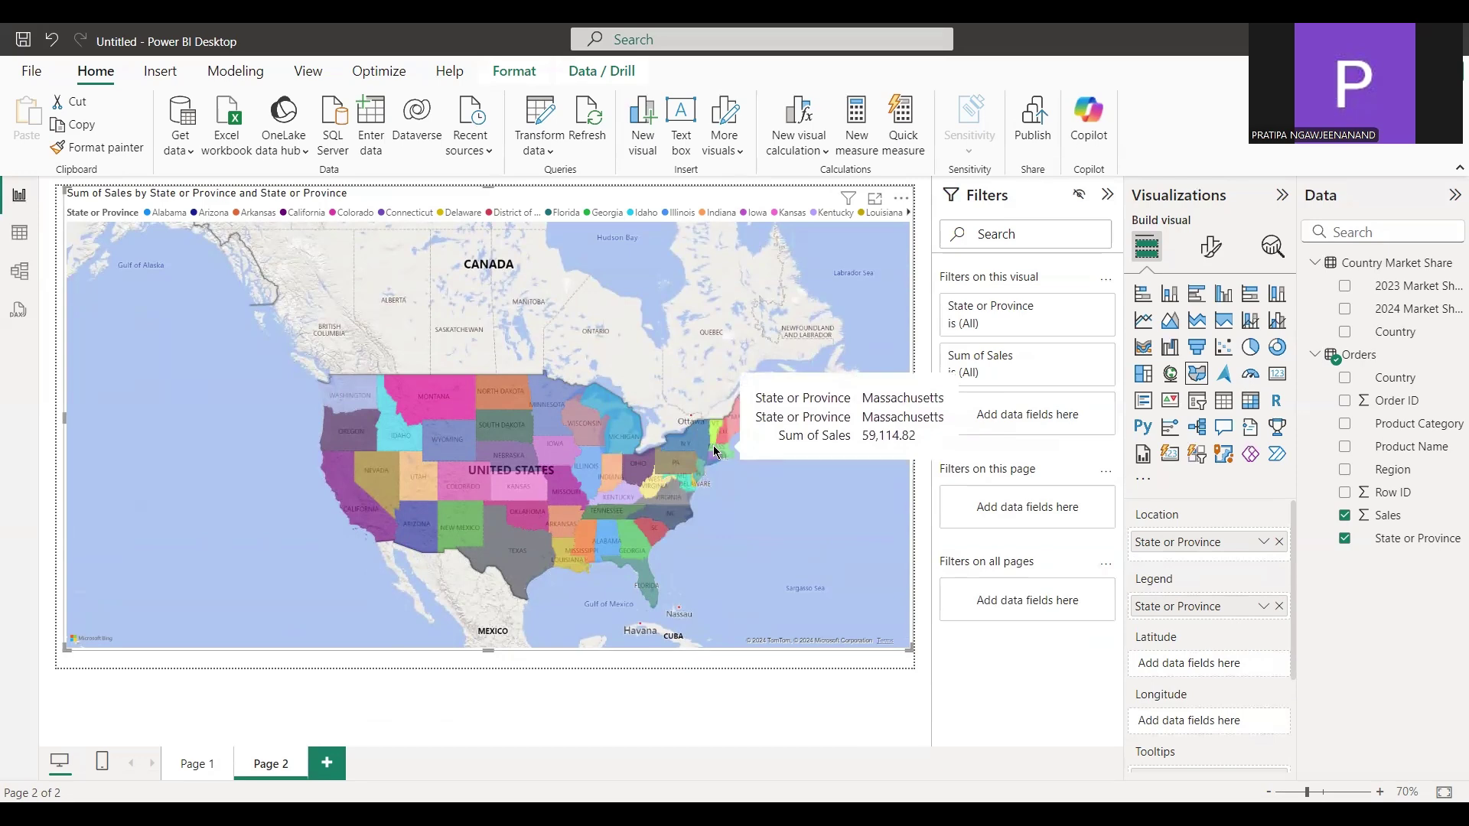
# Step: Replace State or Province with Region in the Page 2 map's legend, and inspect the states' sales within the colored regions
pyautogui.moveTo(1254, 542); pyautogui.dragTo(1285, 613)
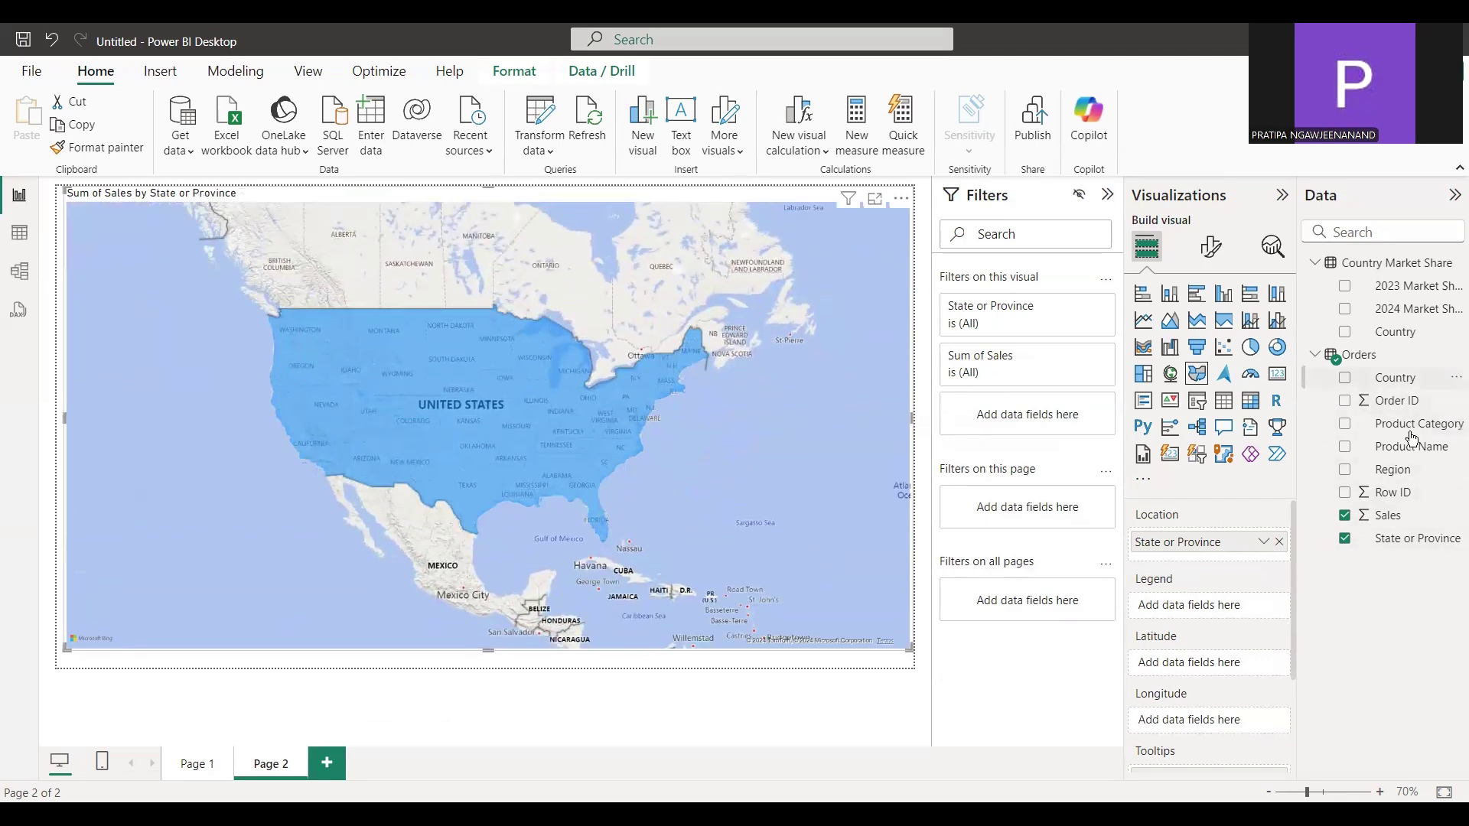
pyautogui.moveTo(1219, 606); pyautogui.dragTo(1219, 604)
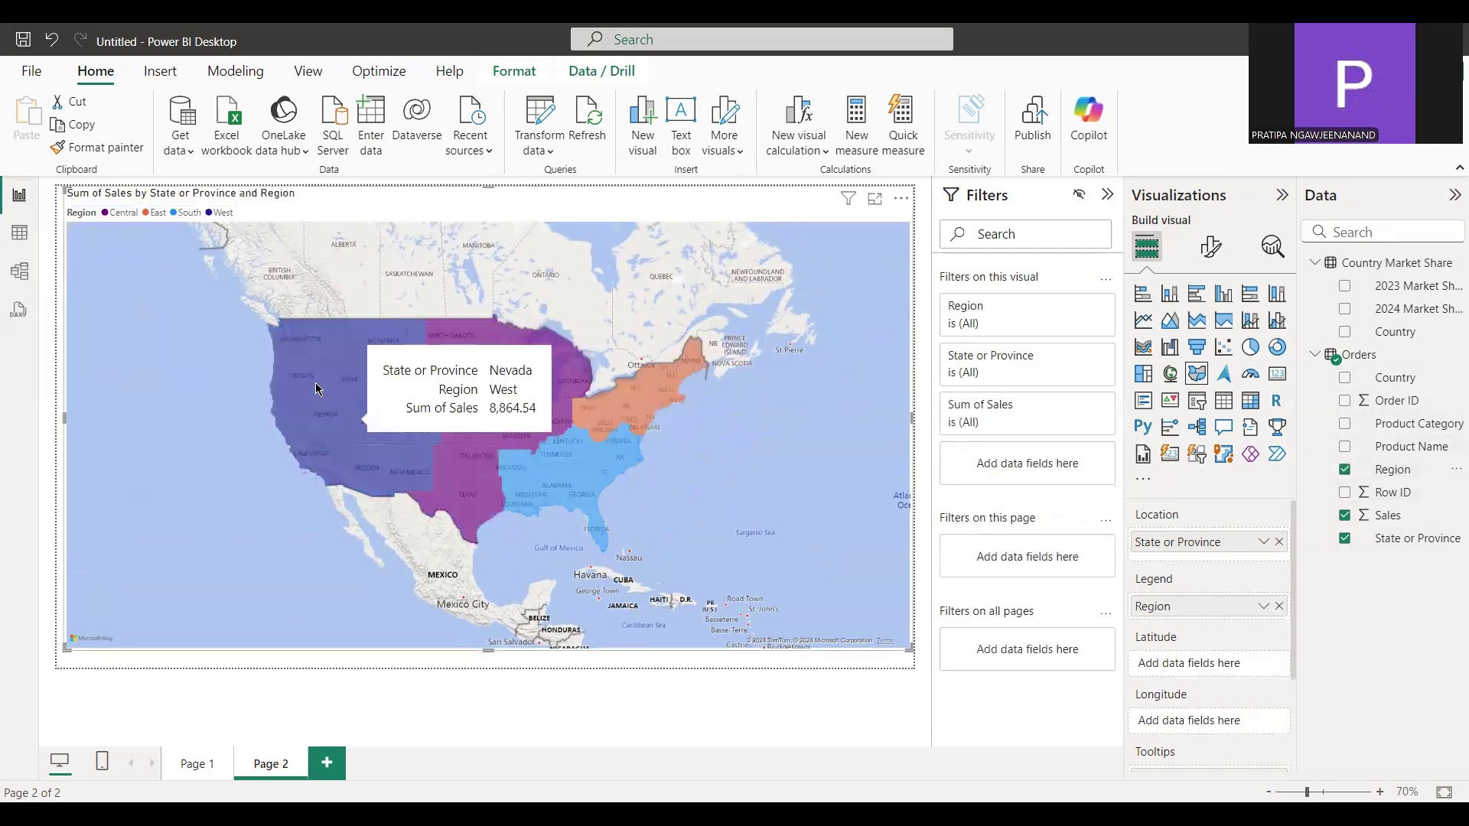
pyautogui.scroll(3, 317, 386)
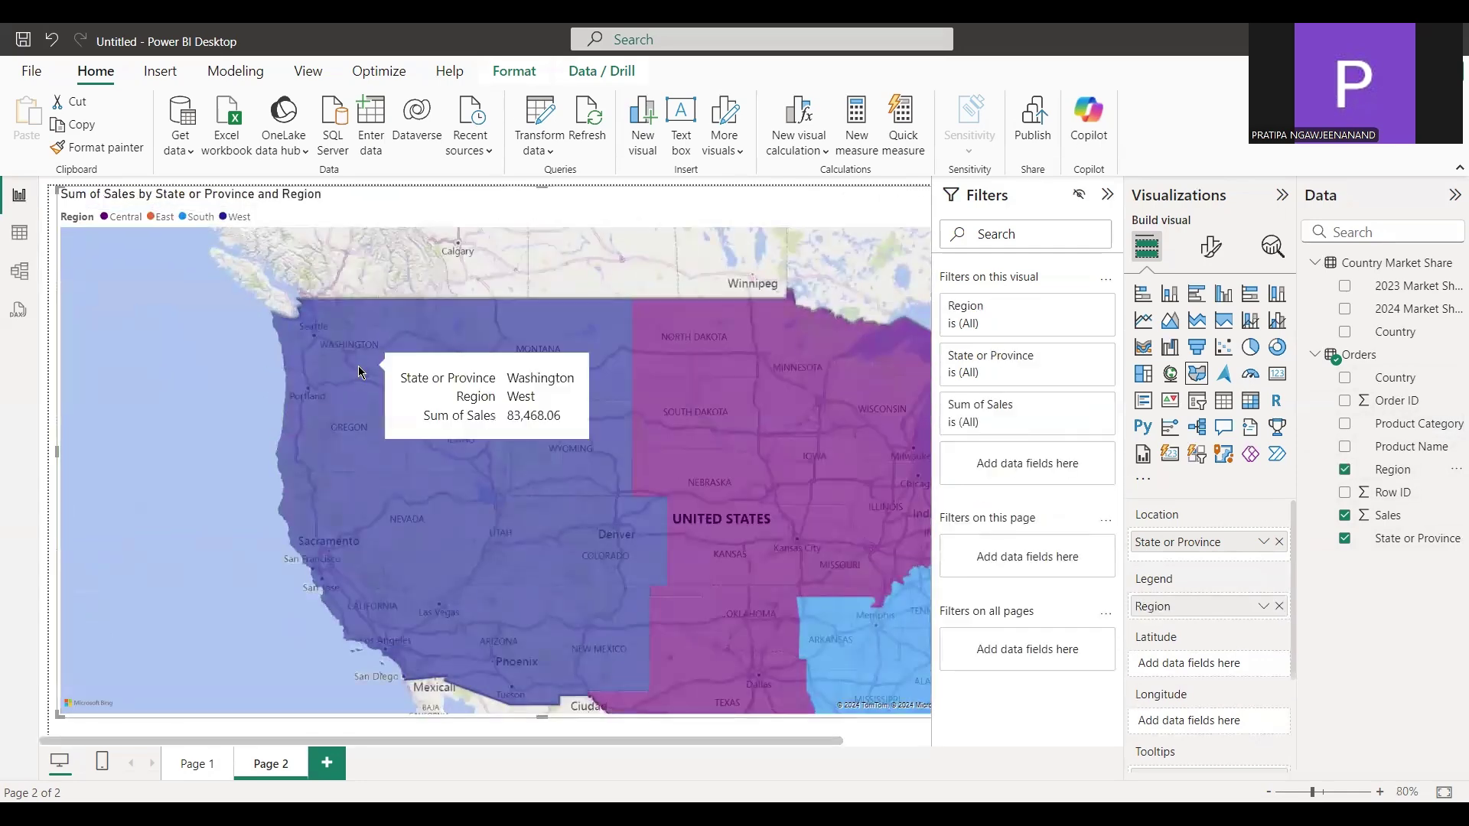
pyautogui.scroll(-3, 549, 400)
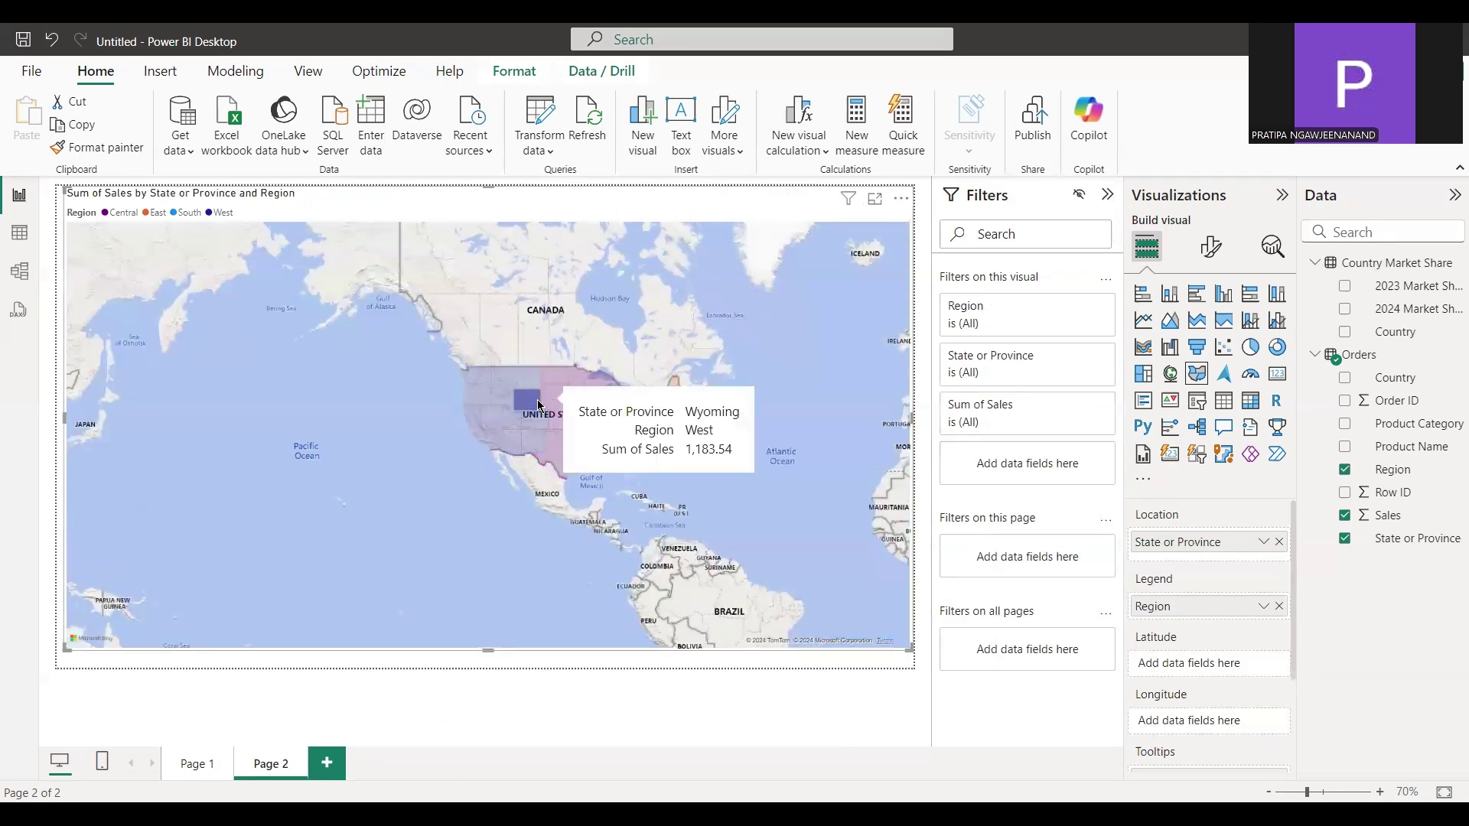
pyautogui.scroll(3, 718, 490)
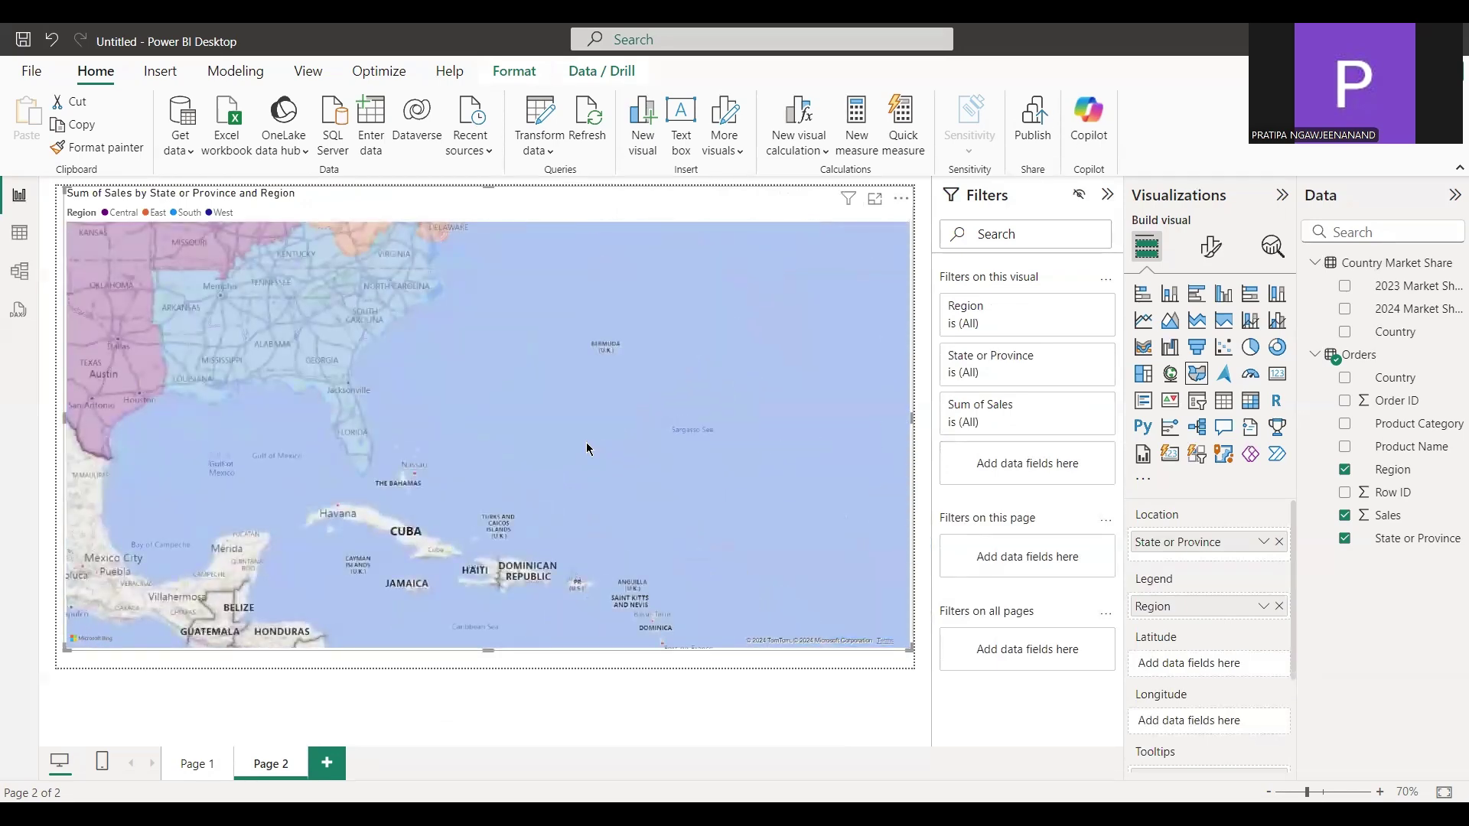
pyautogui.scroll(-3, 589, 475)
pyautogui.scroll(4, 719, 513)
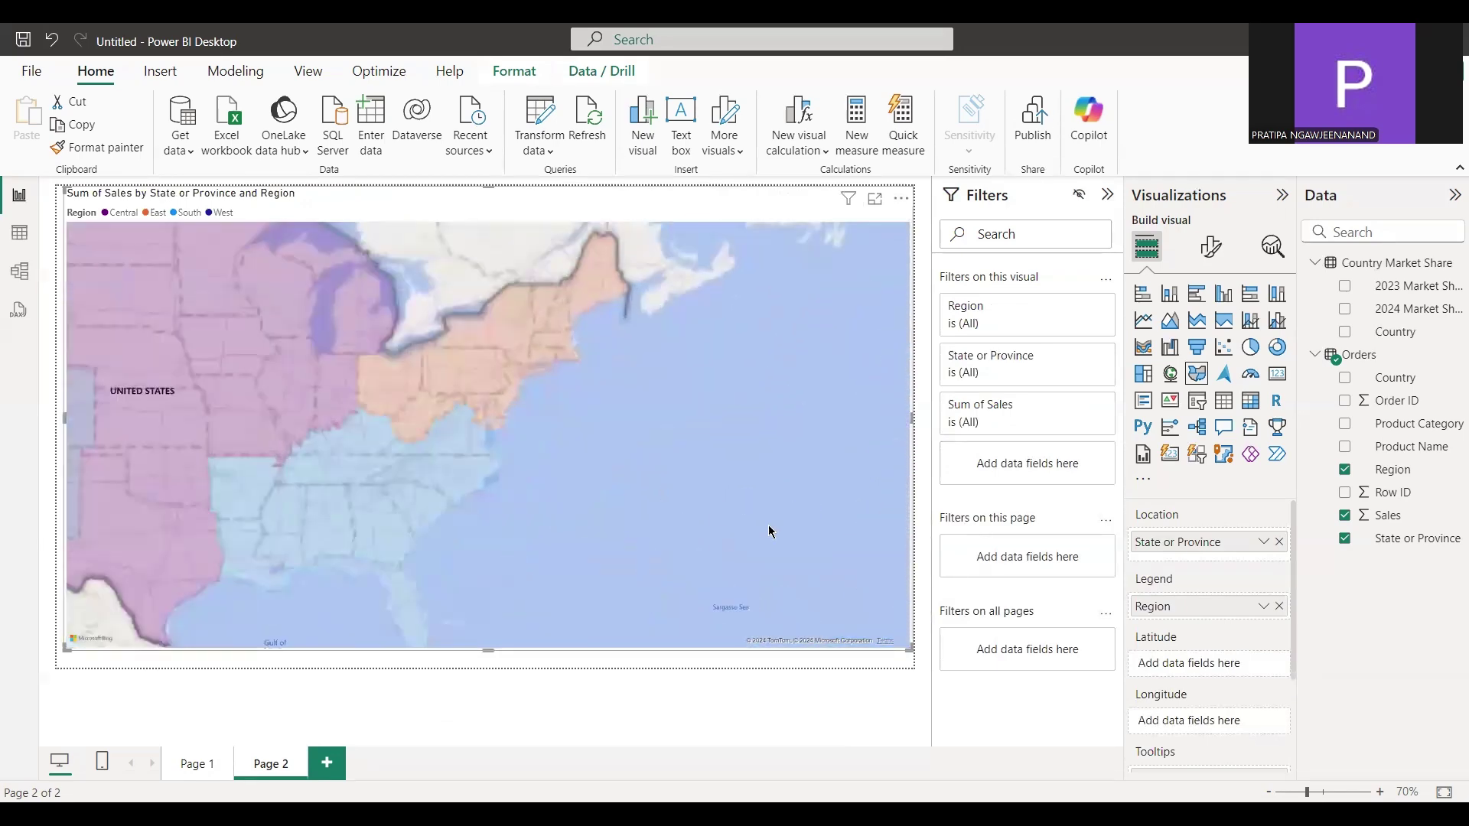
# Step: Inspect the region coloring across the United States on the Page 2 filled map
pyautogui.scroll(-3, 722, 512)
pyautogui.scroll(2, 722, 450)
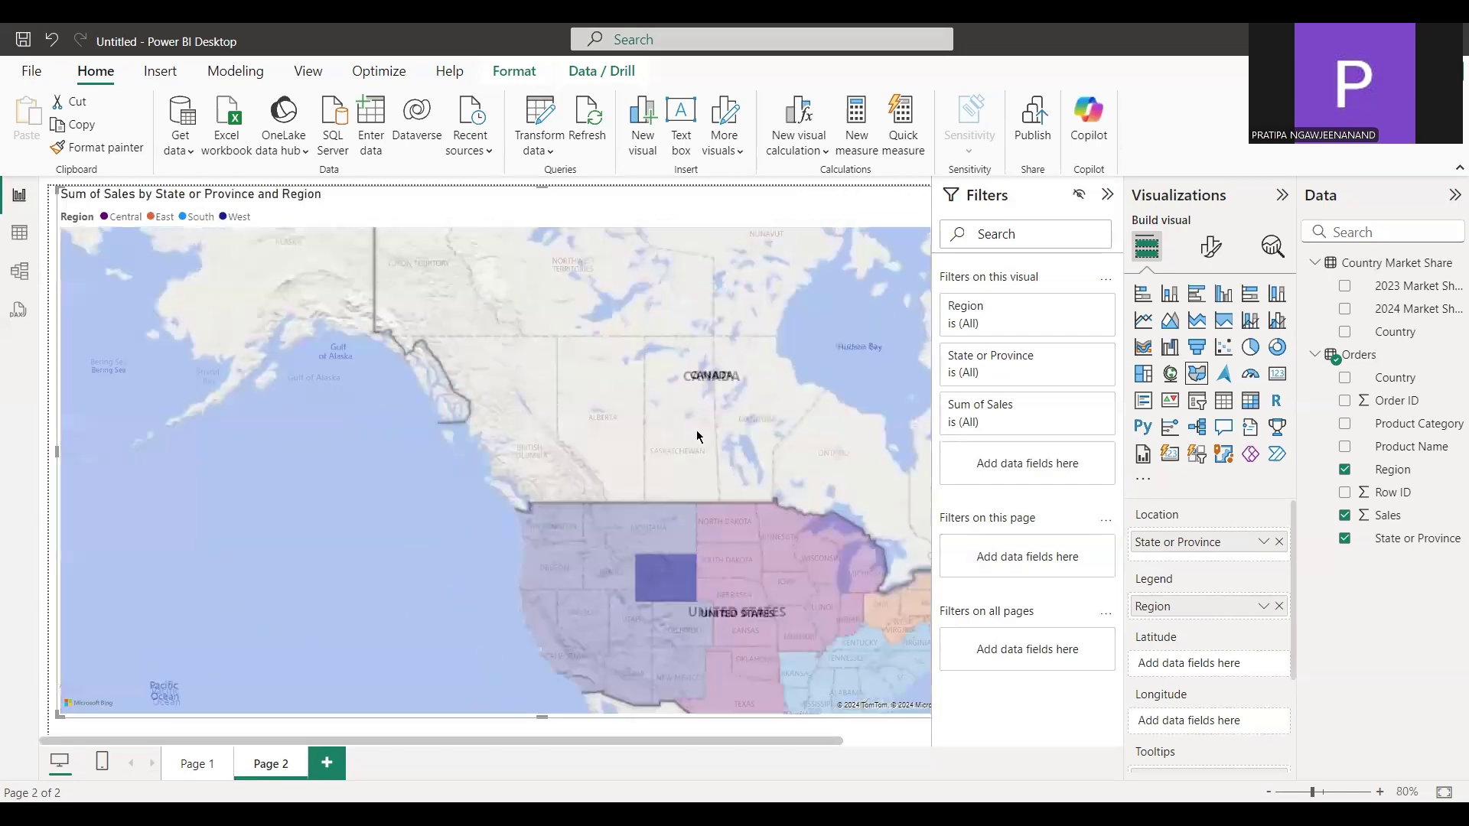
pyautogui.moveTo(721, 450); pyautogui.dragTo(551, 337)
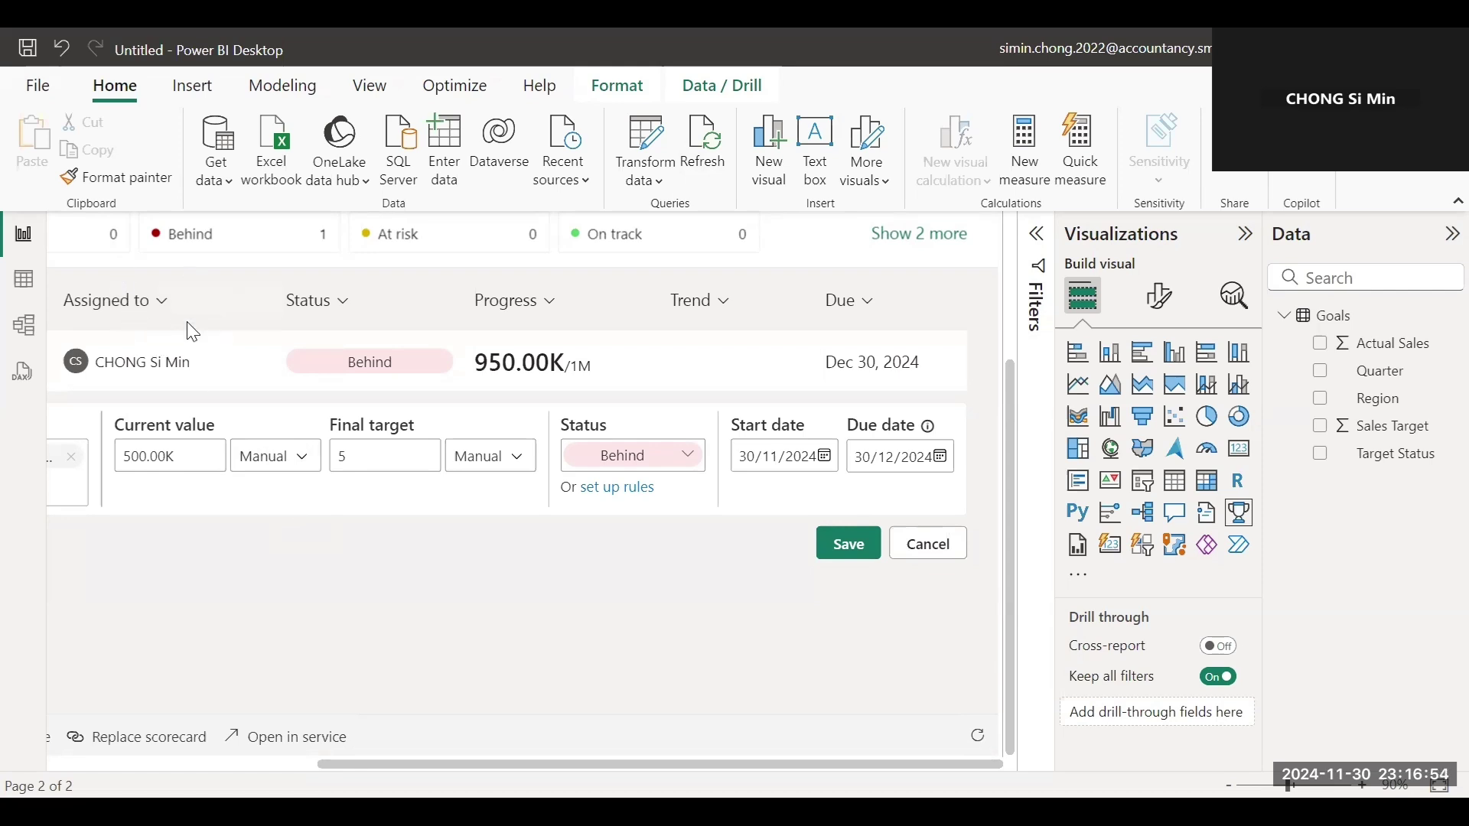
# Step: Review the Europe goal's editable fields in the scorecard, including goal name, owners, current value, final target, status and dates
pyautogui.hscroll(-4, 169, 403)
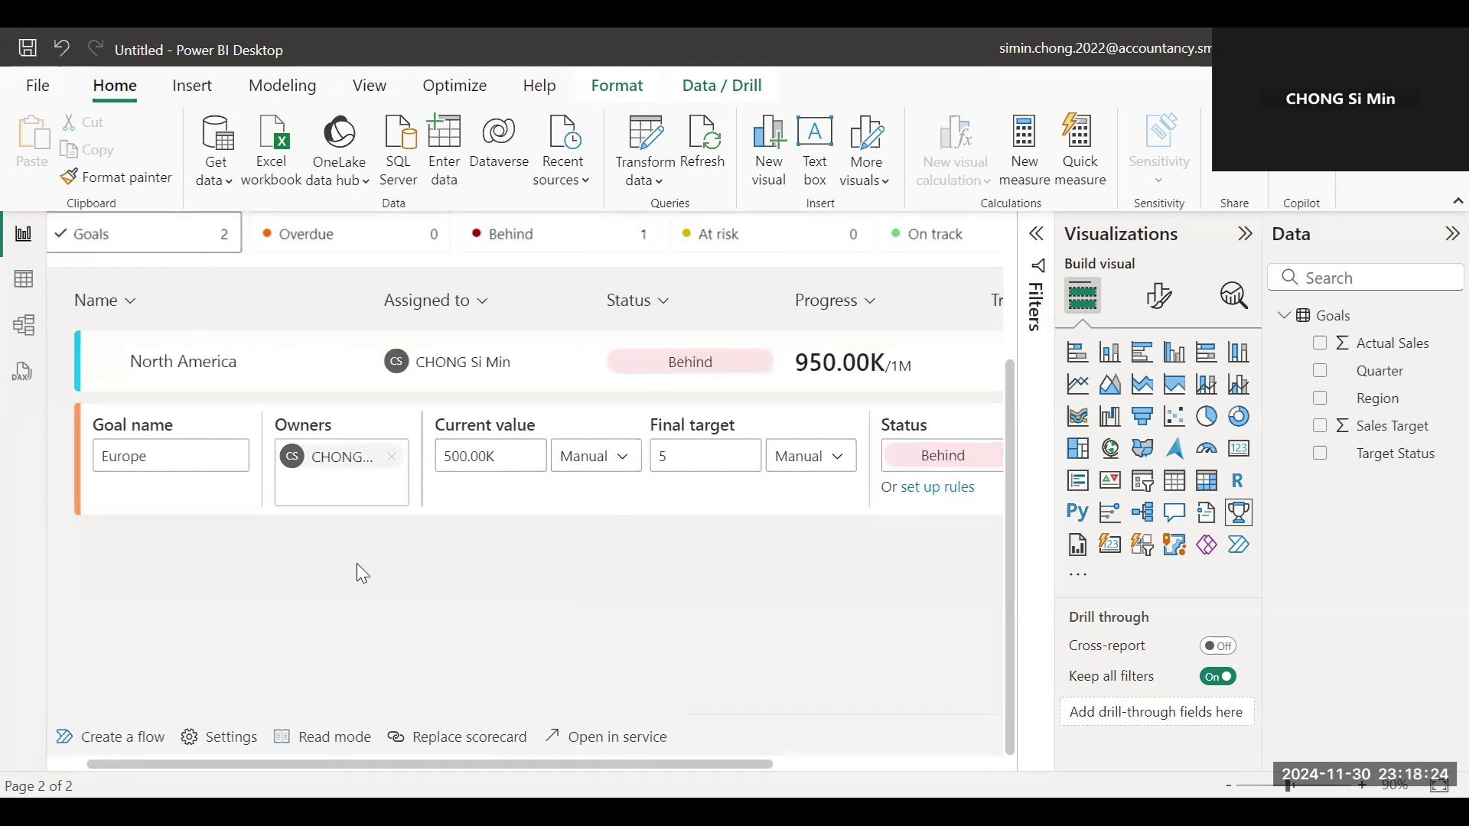
pyautogui.hscroll(3, 357, 563)
pyautogui.hscroll(-3, 356, 574)
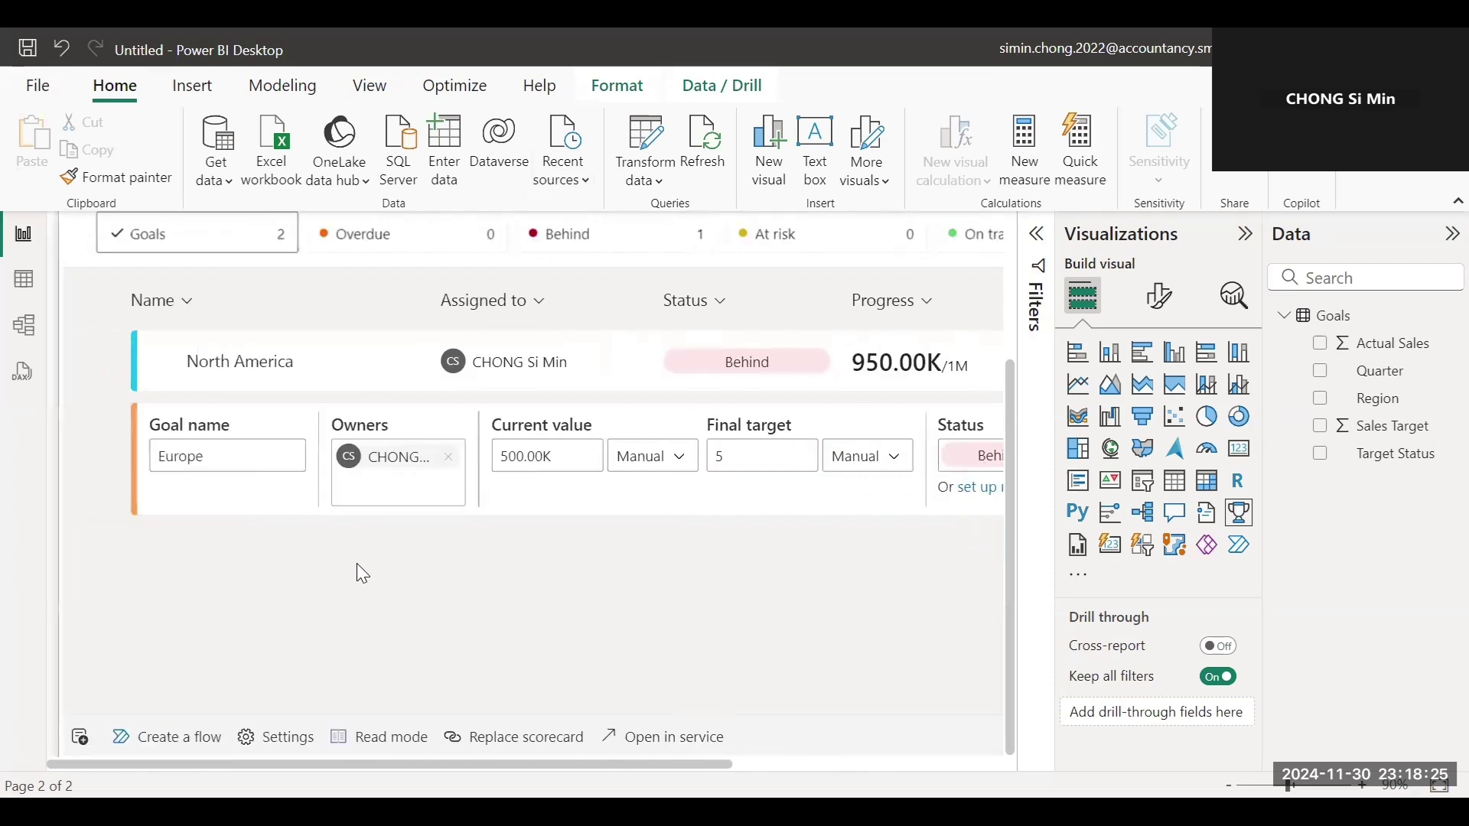
pyautogui.click(238, 451)
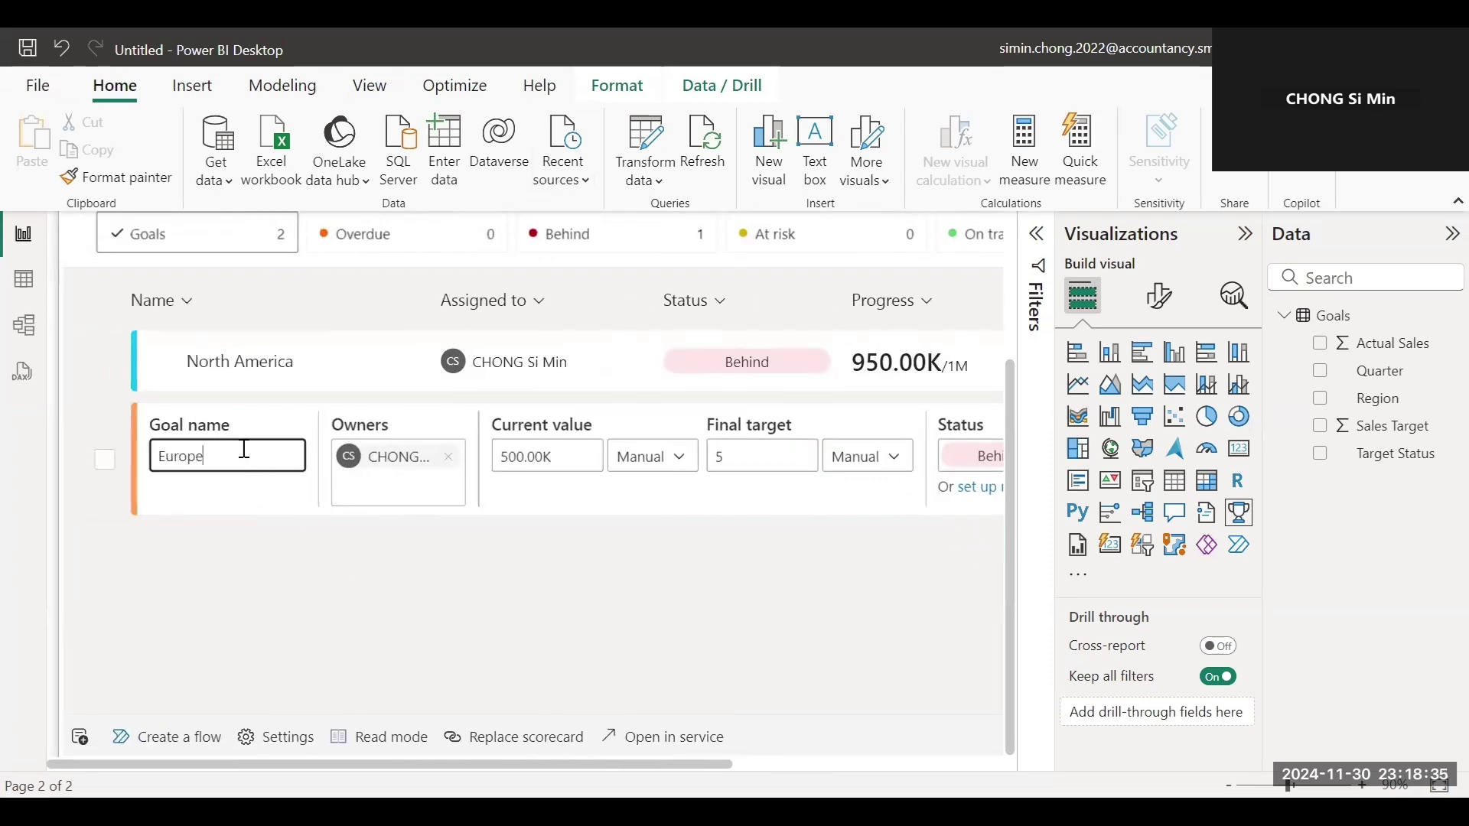
pyautogui.hscroll(2, 245, 449)
pyautogui.hscroll(-2, 245, 449)
pyautogui.hscroll(2, 245, 449)
pyautogui.hscroll(-2, 245, 449)
pyautogui.hscroll(2, 471, 514)
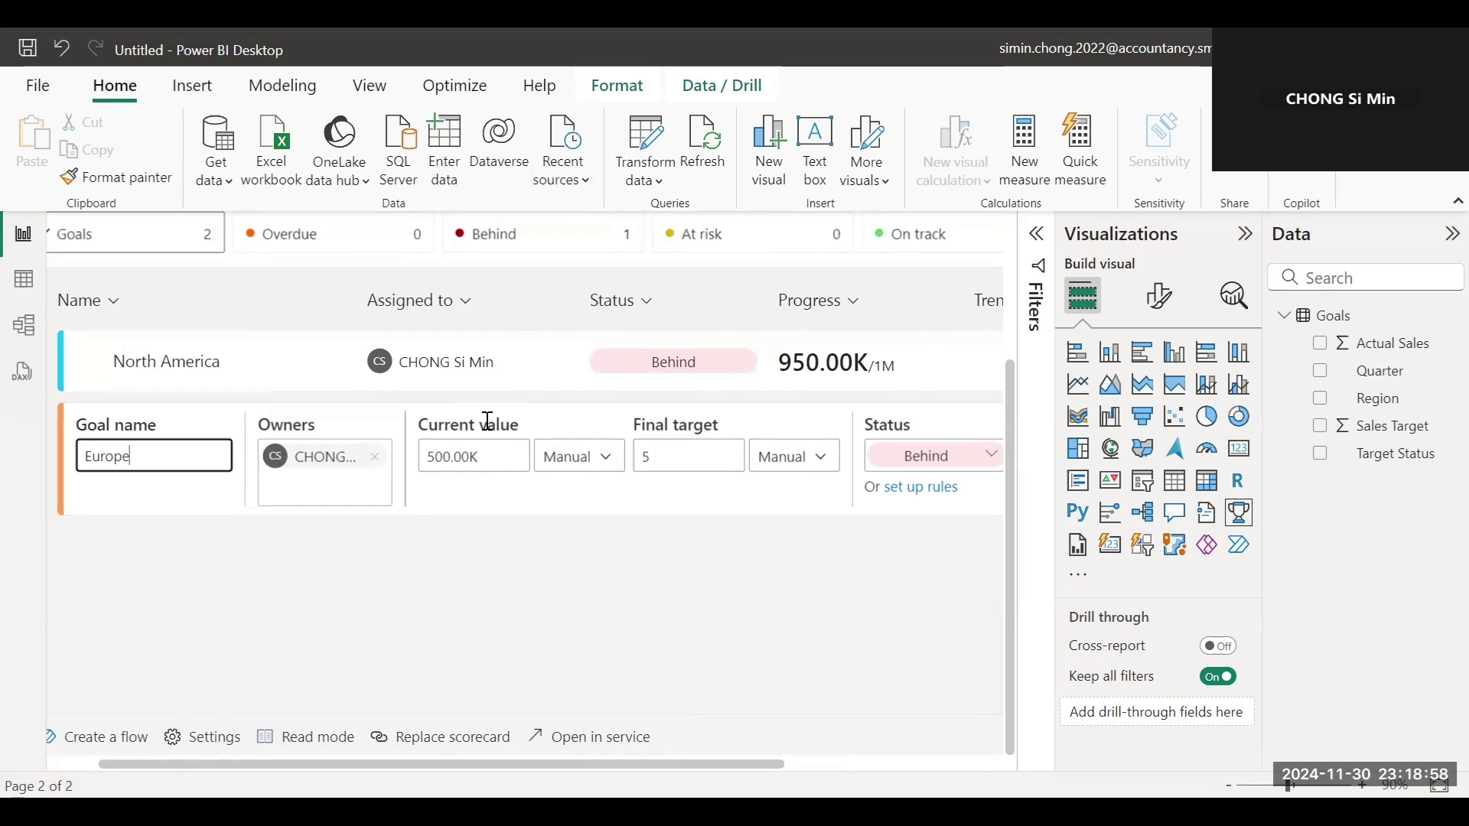
# Step: Show the source options for the Europe goal's current value, such as manual goal, subgoals and connected data
pyautogui.hscroll(2, 599, 445)
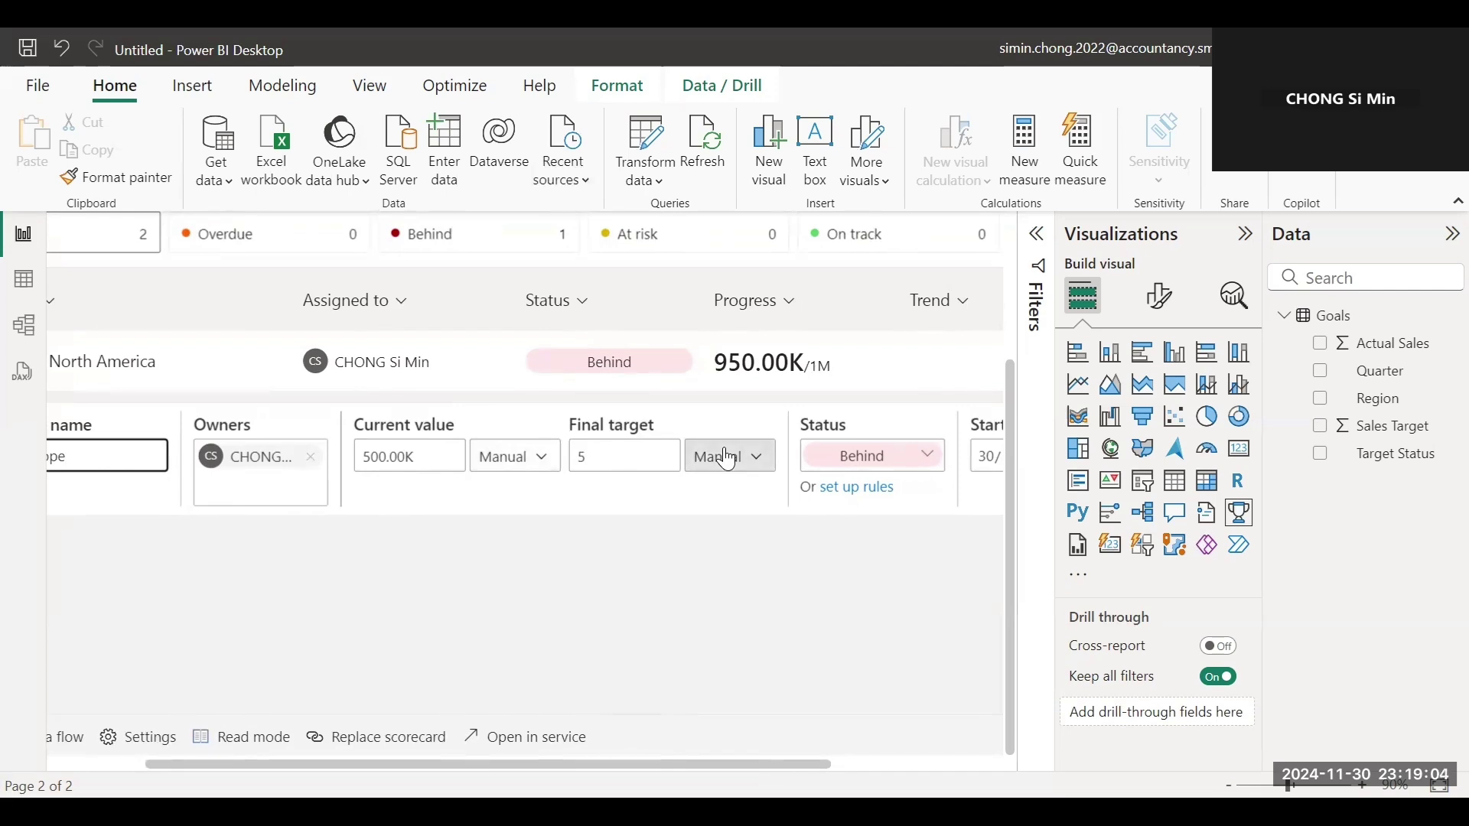
pyautogui.hscroll(2, 457, 463)
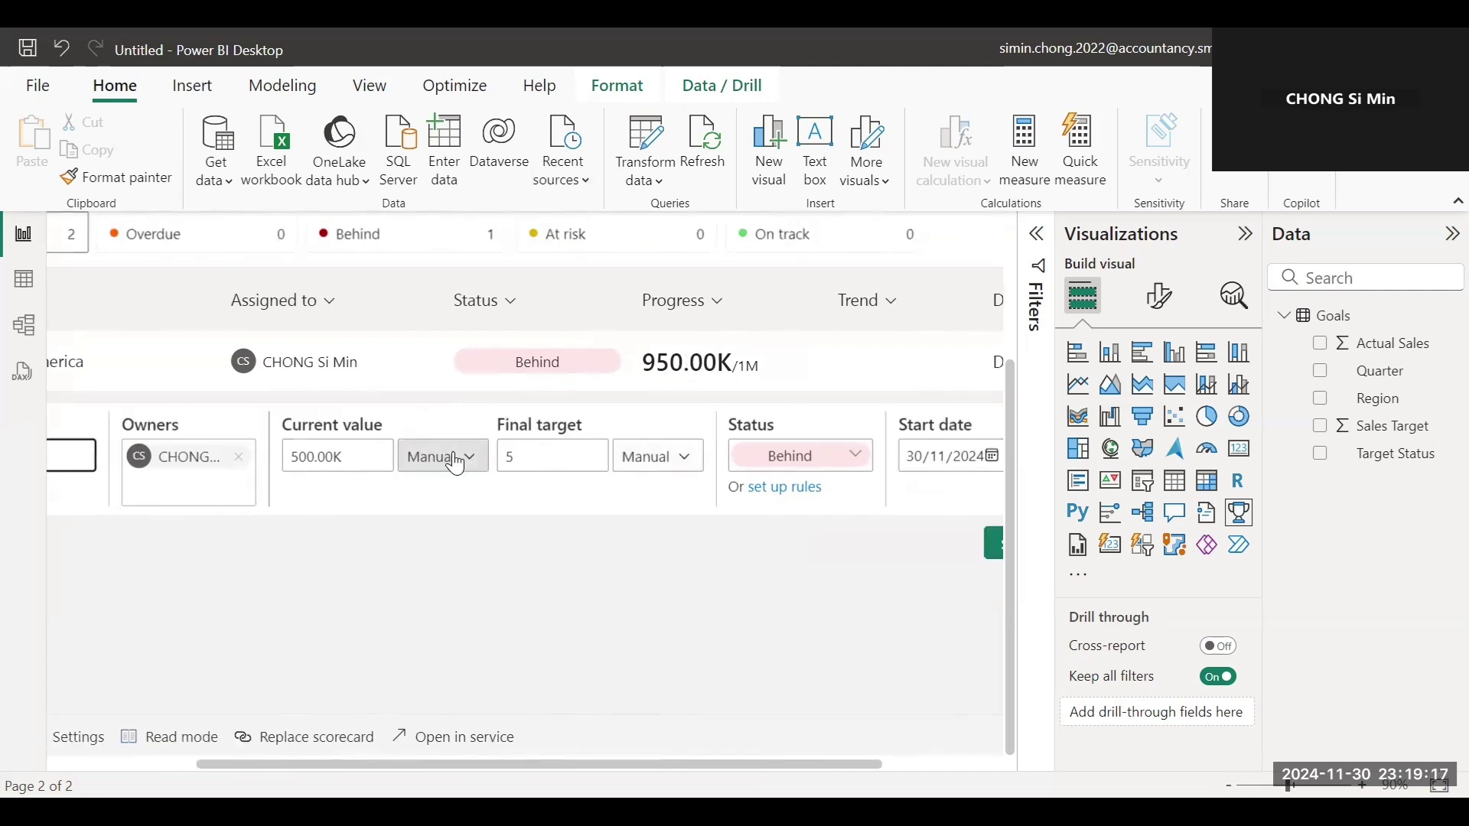
pyautogui.click(456, 463)
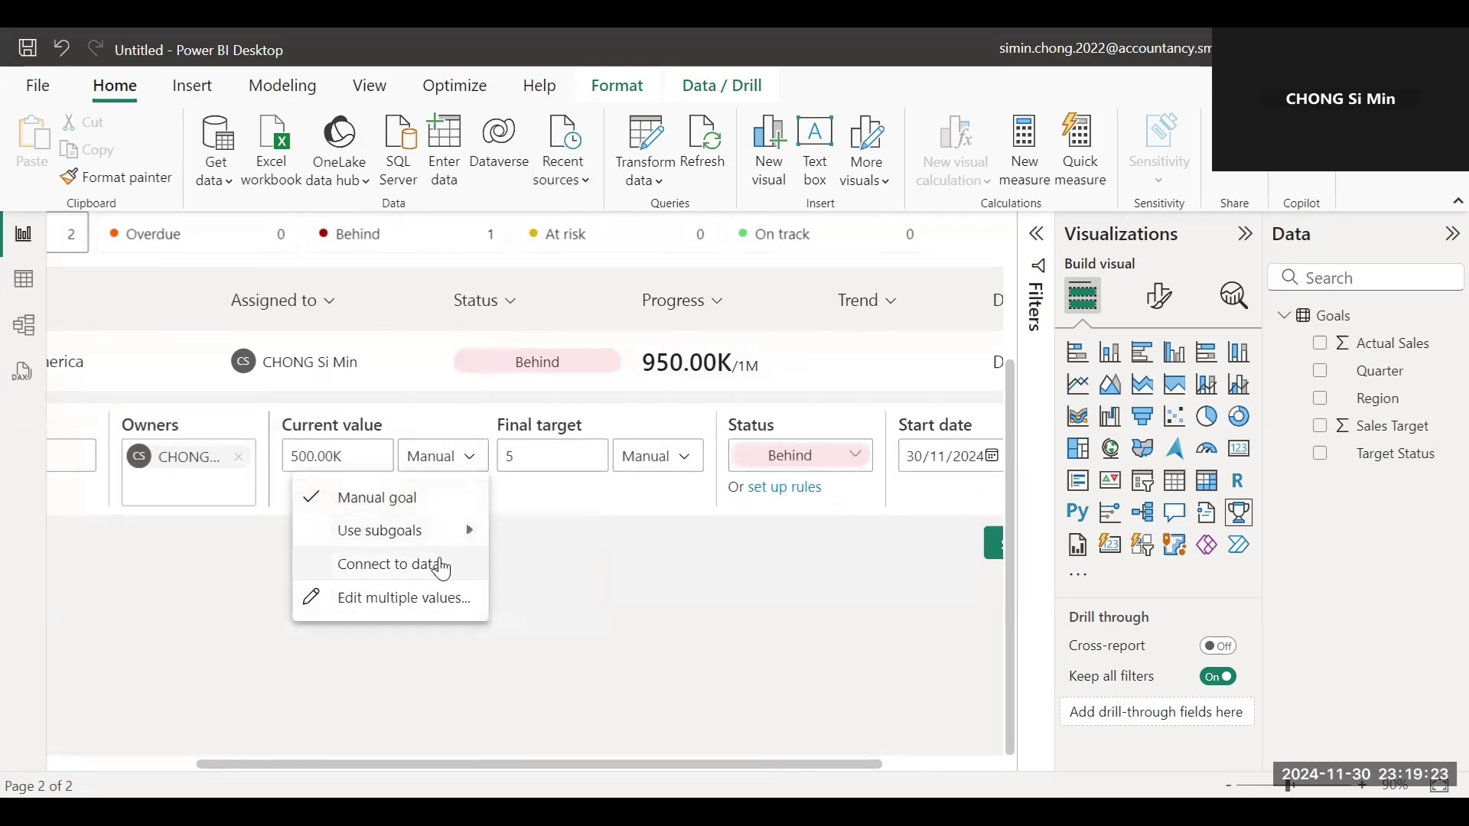
pyautogui.moveTo(459, 534)
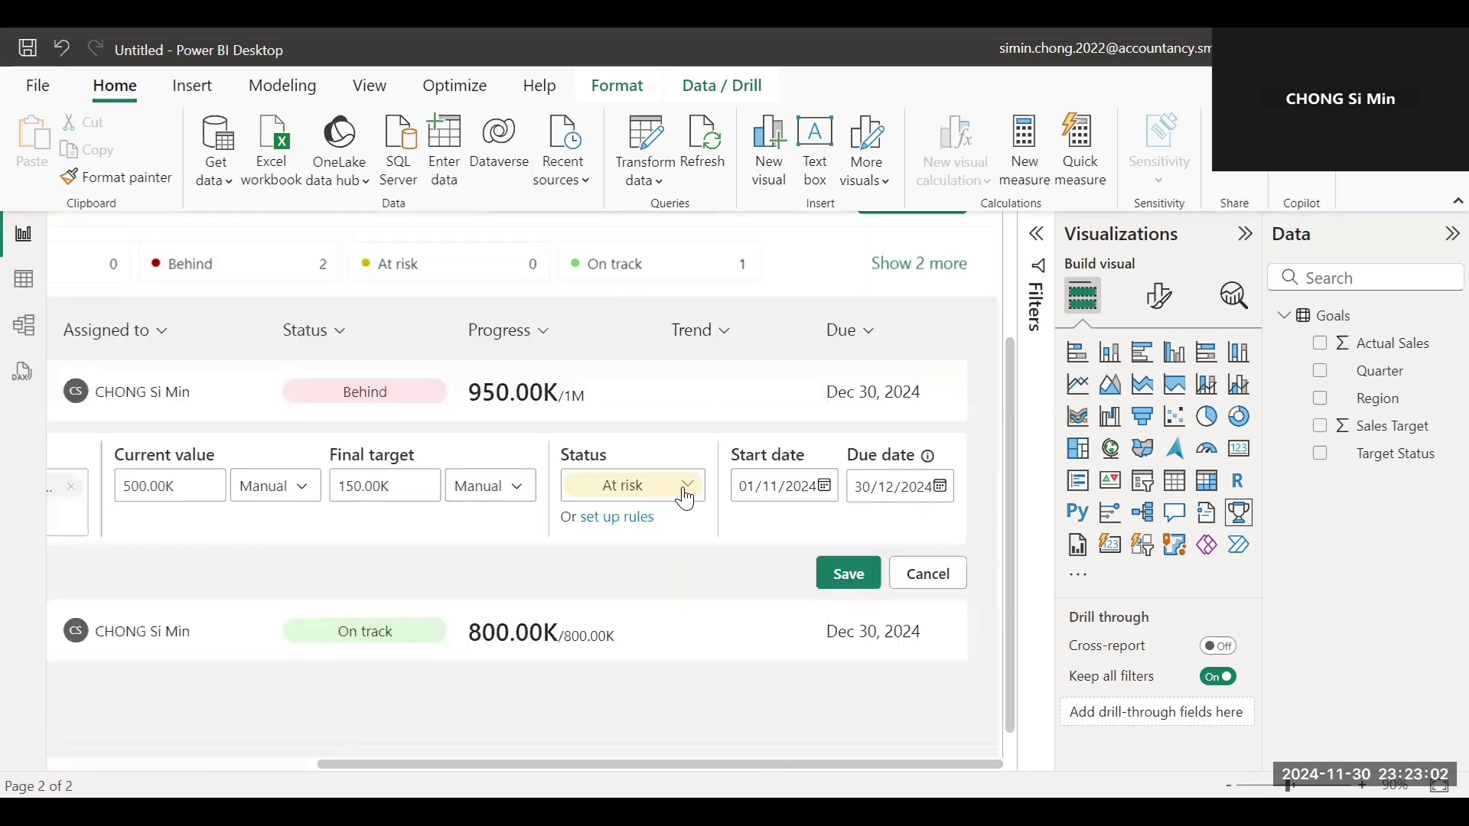
# Step: Review the status choices for the Europe goal, keep At risk, save the goal, and check progress in the Regional Sales Target scorecard
pyautogui.click(686, 499)
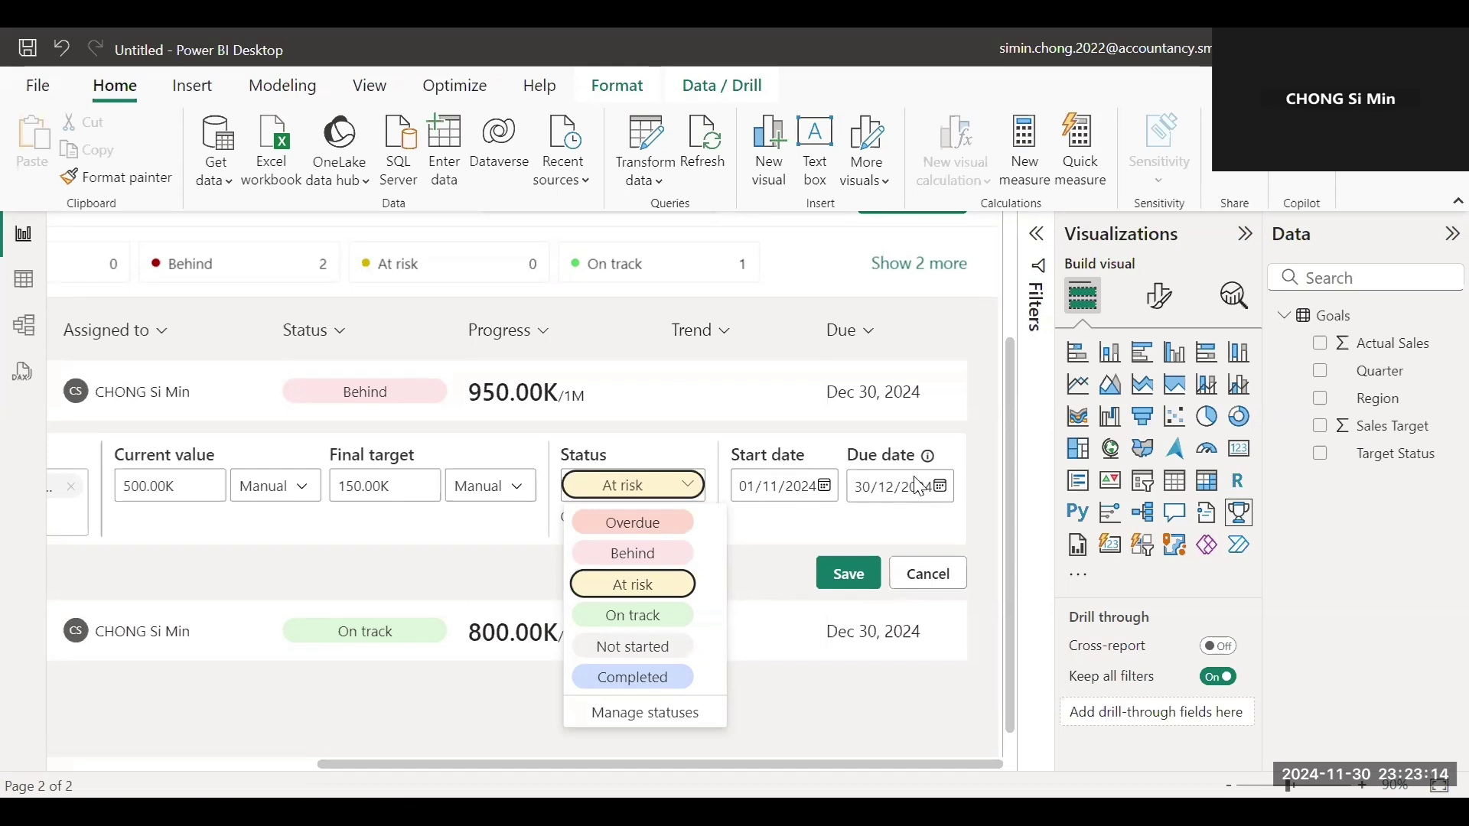
pyautogui.click(838, 574)
pyautogui.click(842, 573)
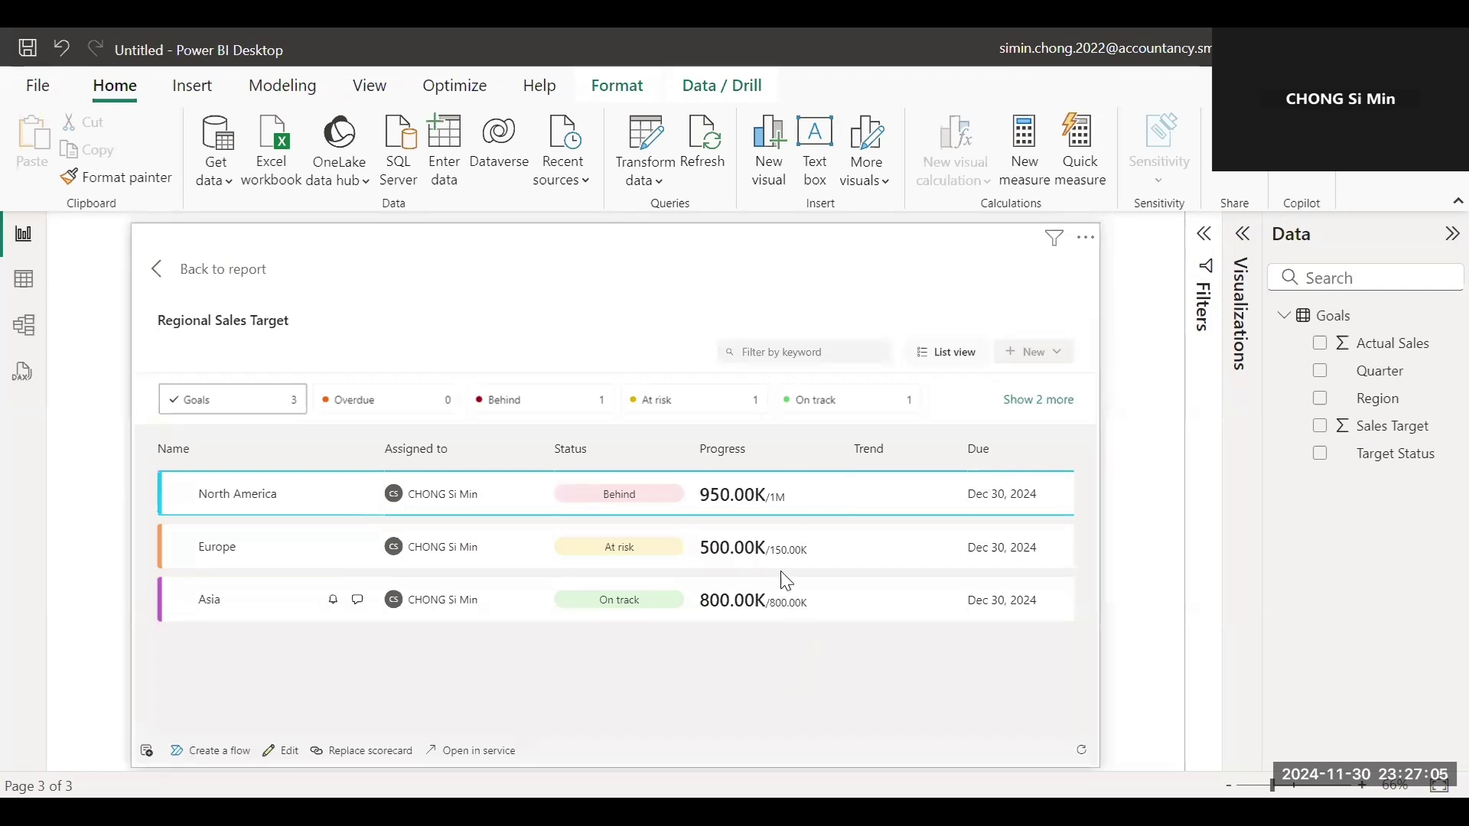
pyautogui.moveTo(732, 496)
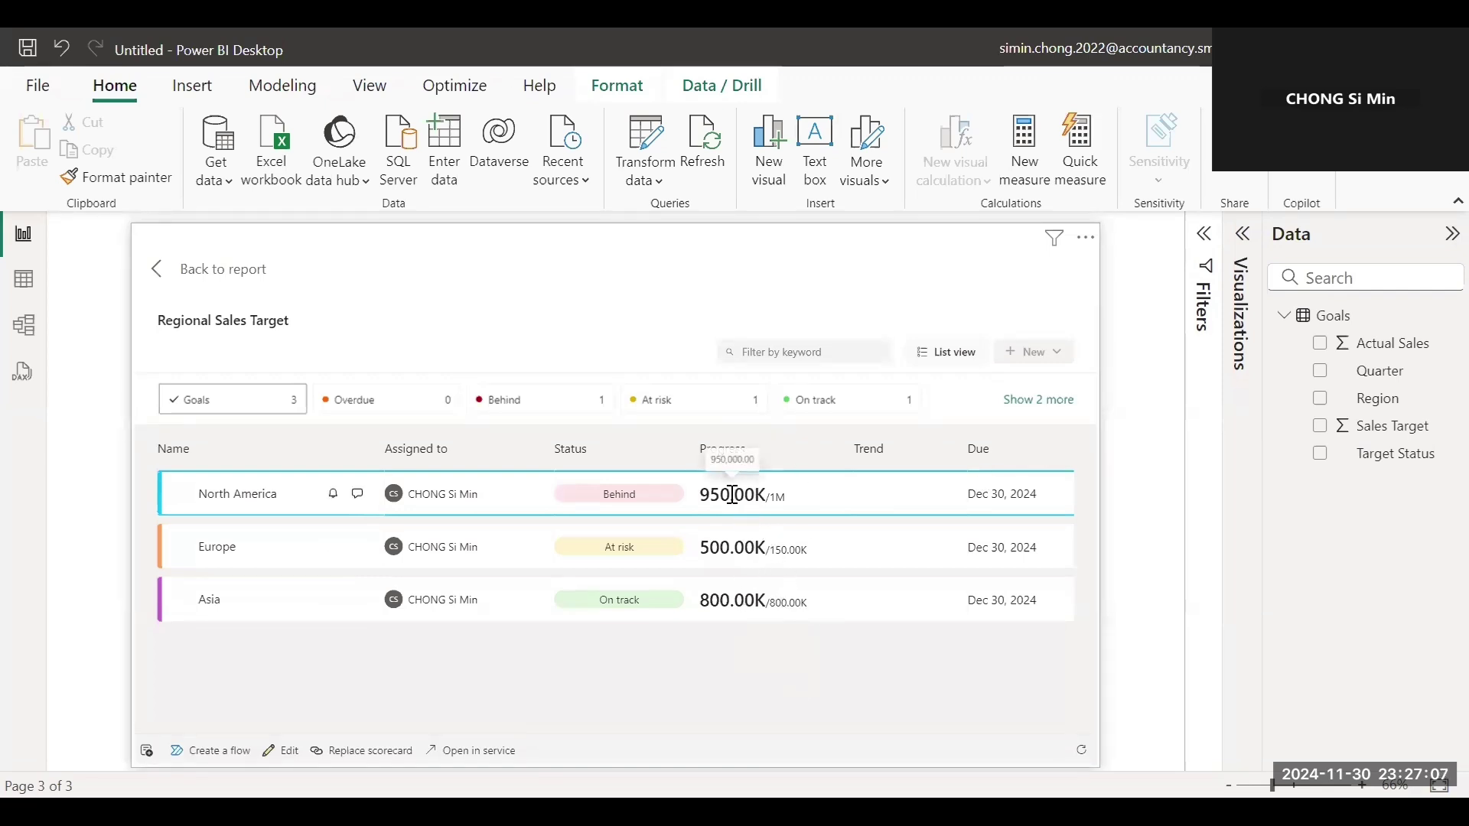
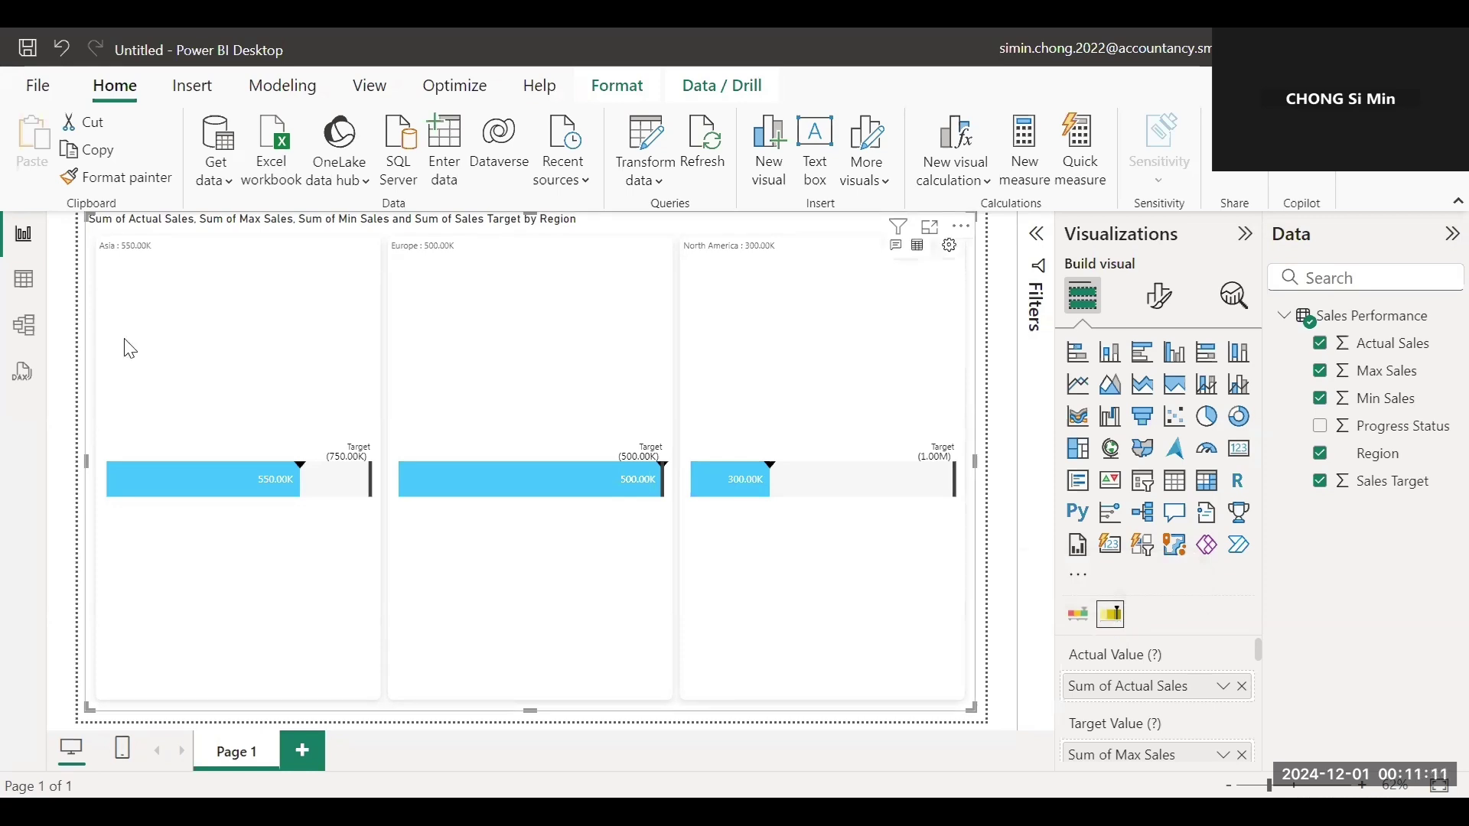
# Step: Review the Sales Performance table's rows, return to the report, and compare the regional bullet charts with their targets
pyautogui.click(22, 283)
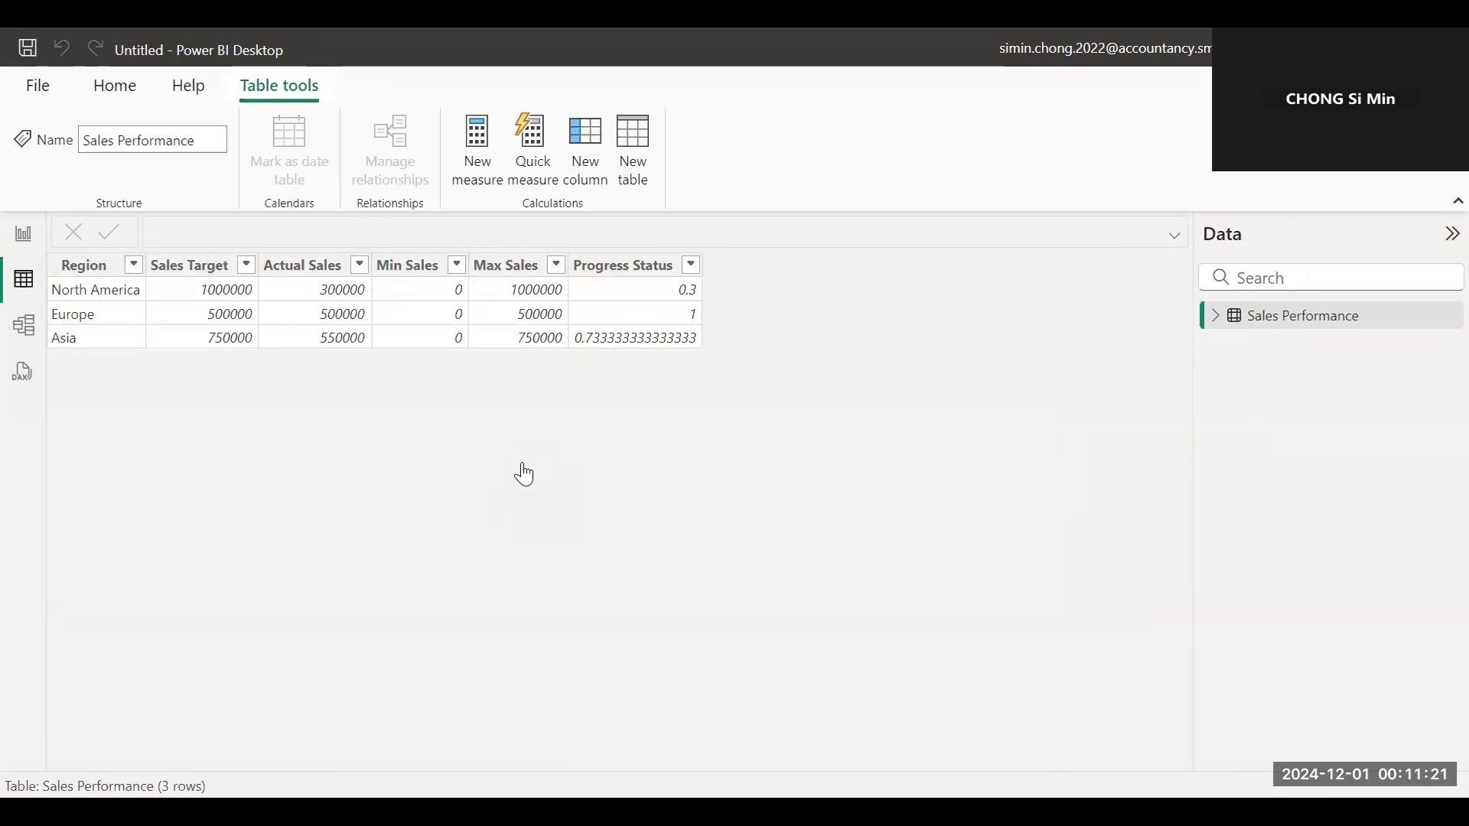
pyautogui.click(11, 242)
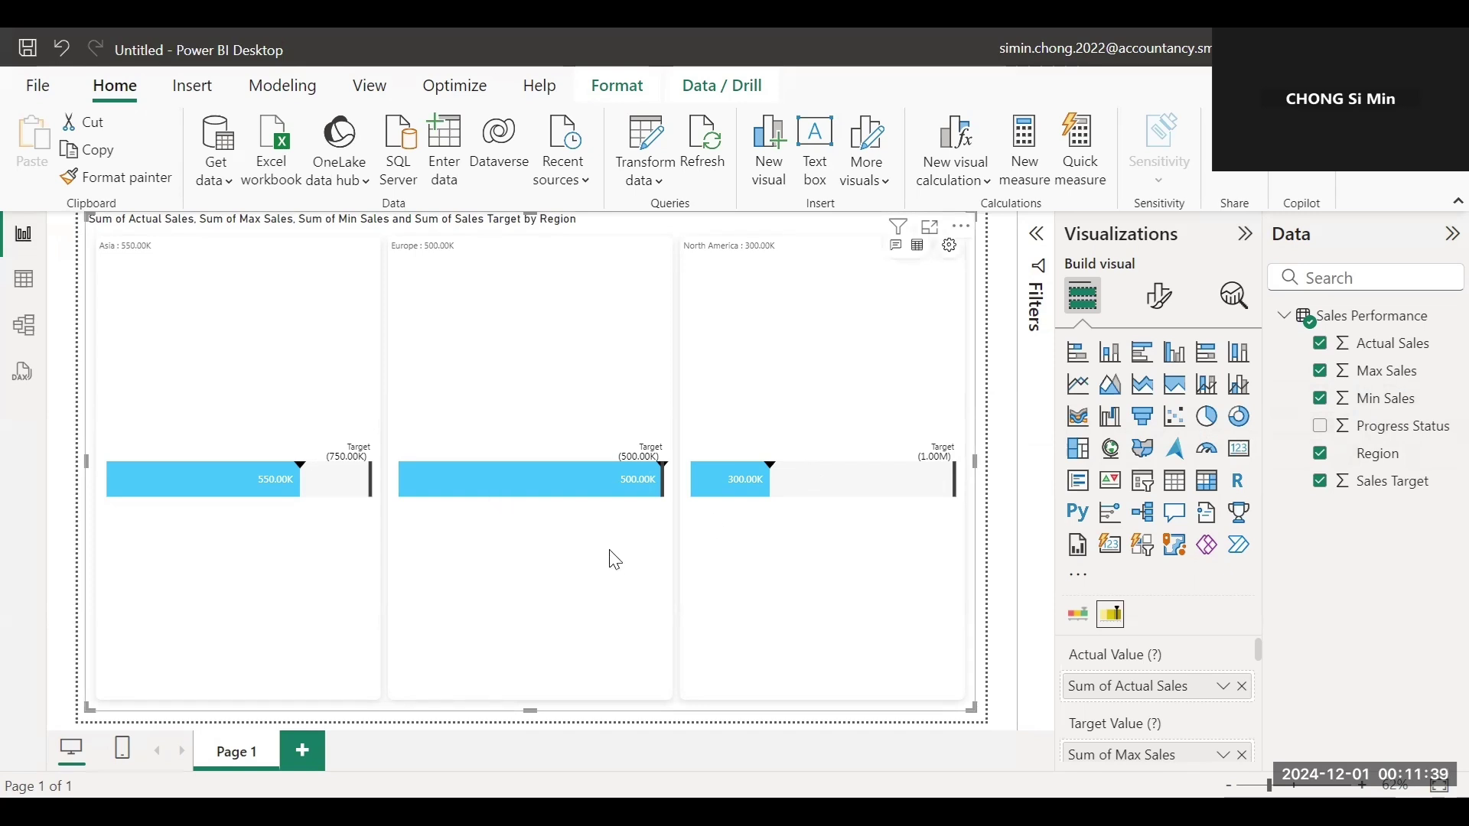
pyautogui.moveTo(338, 497)
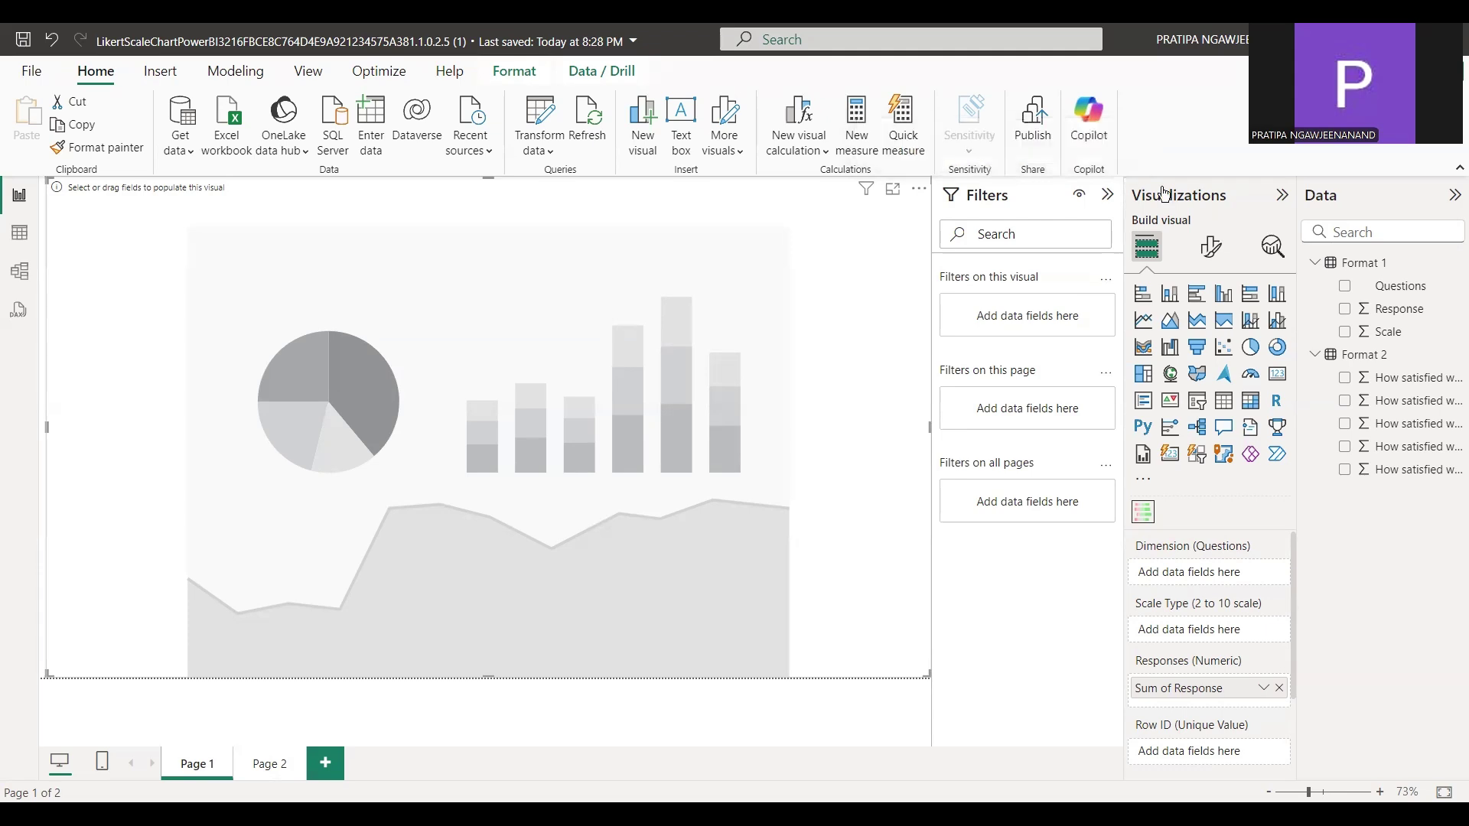
# Step: Review the survey data in the Format 1 and Format 2 tables across all question columns, and return to the report
pyautogui.click(20, 232)
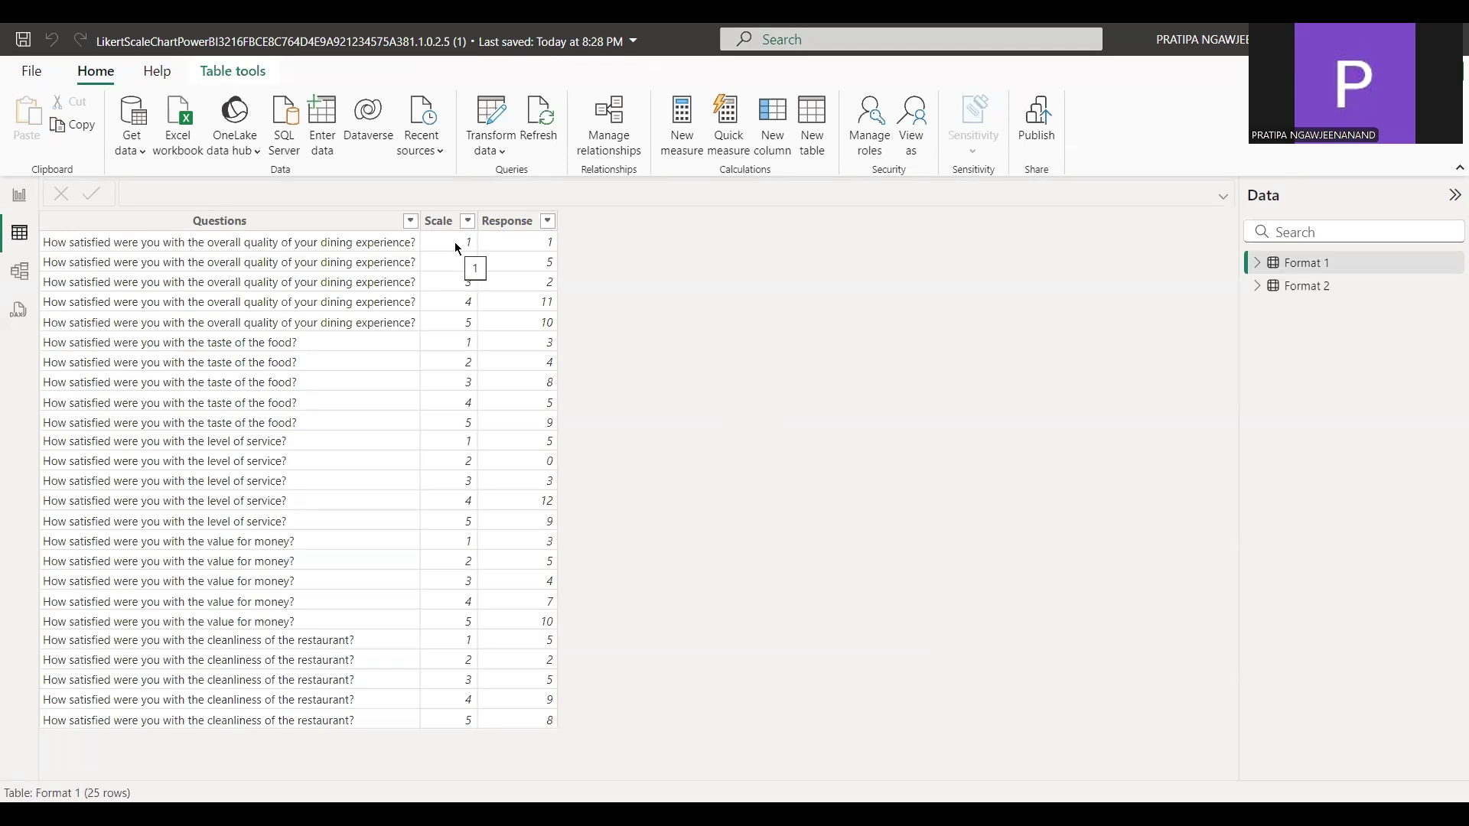
pyautogui.click(1308, 286)
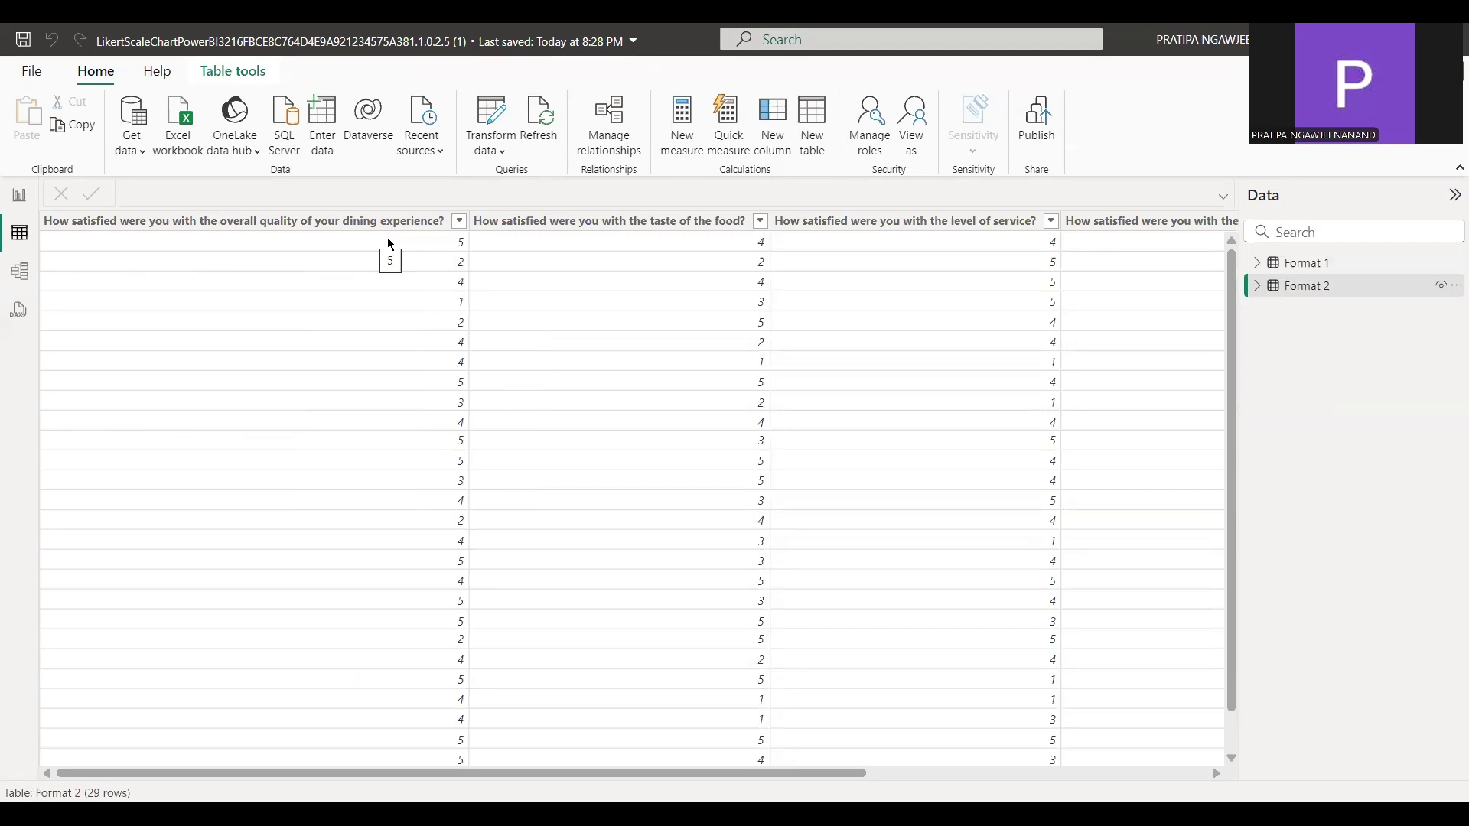
pyautogui.hscroll(5, 690, 419)
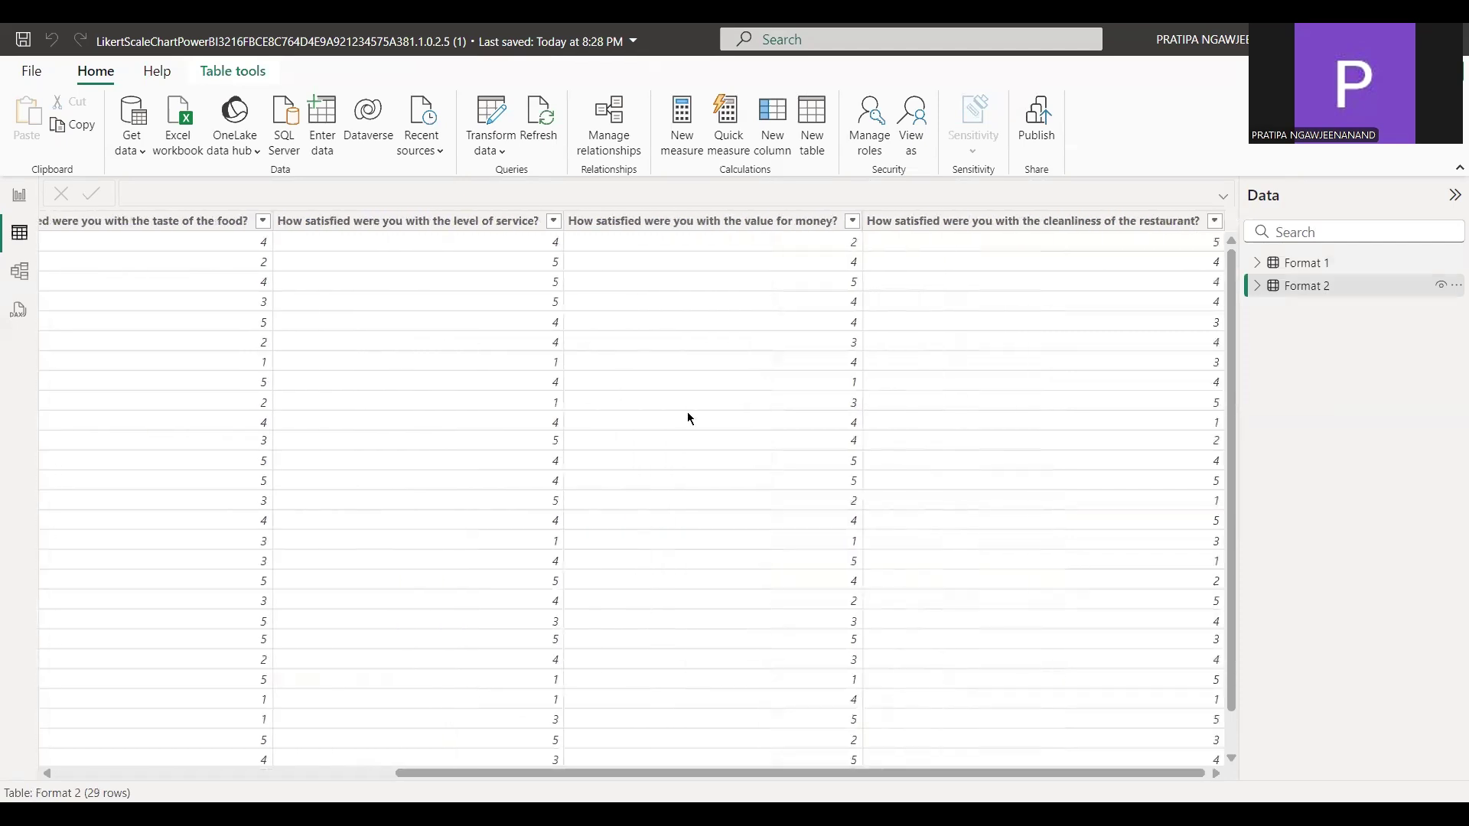
pyautogui.hscroll(-5, 690, 419)
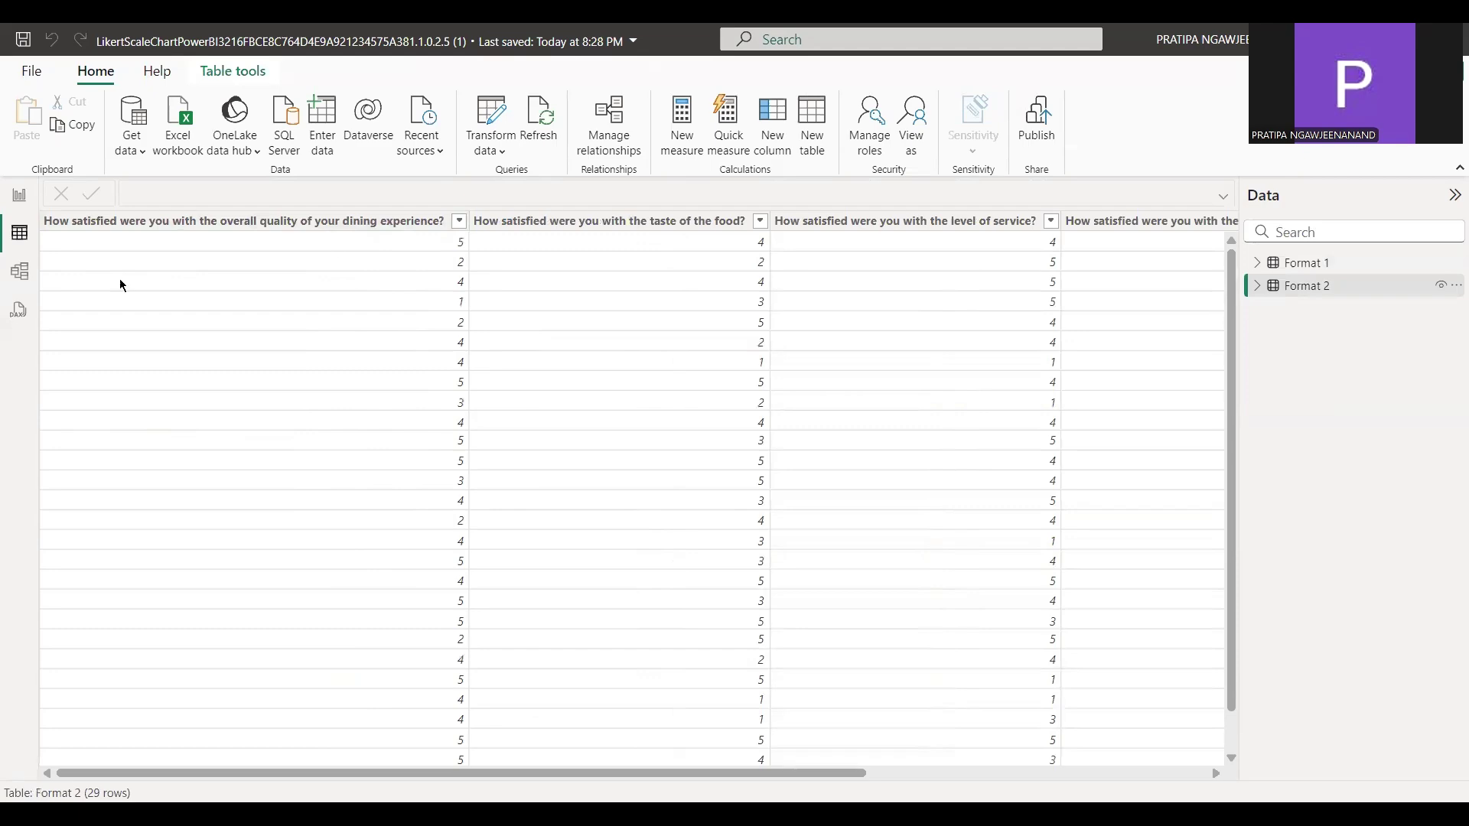
pyautogui.click(31, 202)
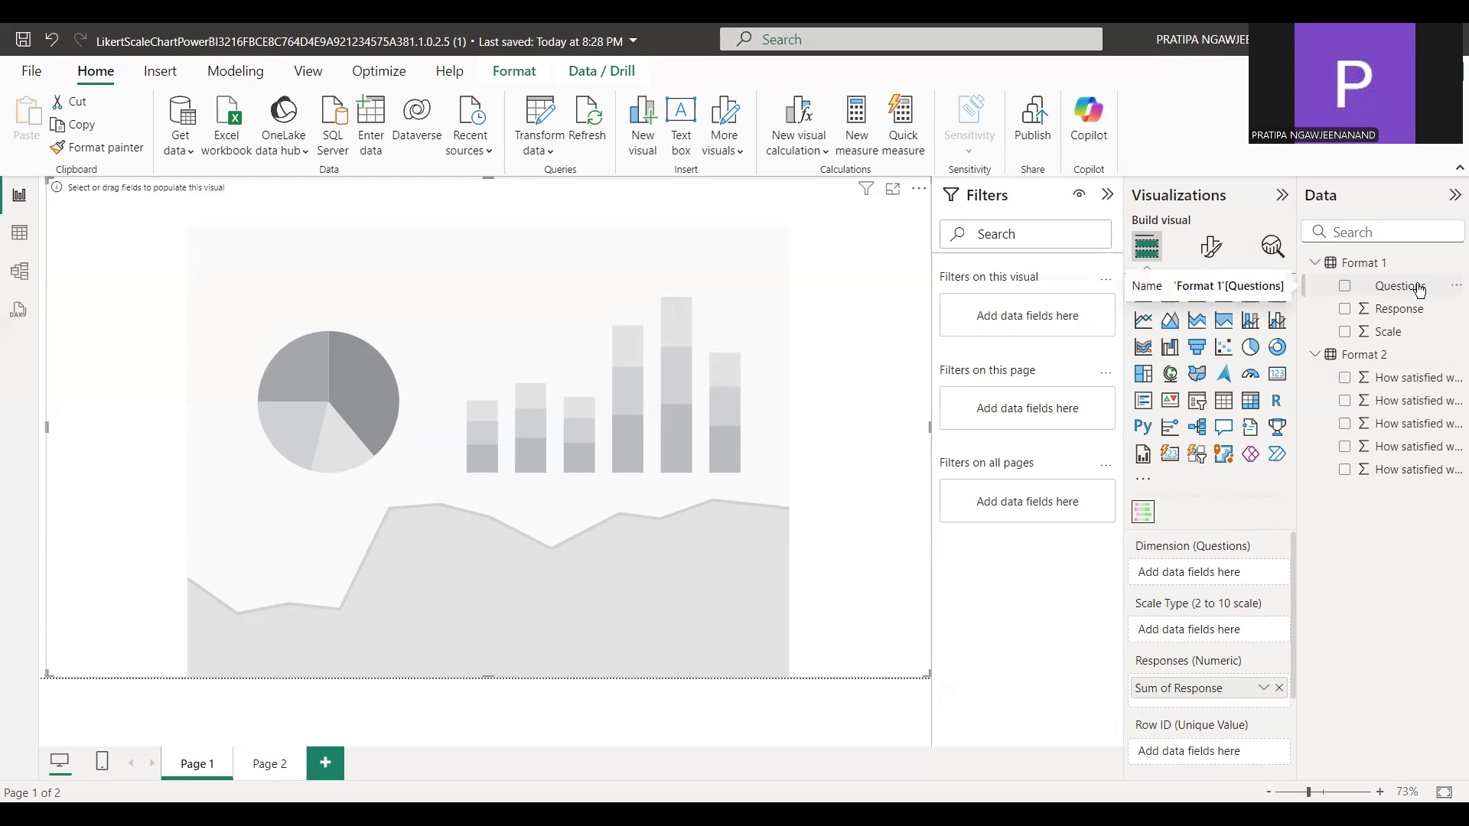
# Step: Build the Page 1 Likert chart from Format 1 with Questions as dimension, Scale as scale type and Response as responses
pyautogui.moveTo(1417, 295); pyautogui.dragTo(1244, 573)
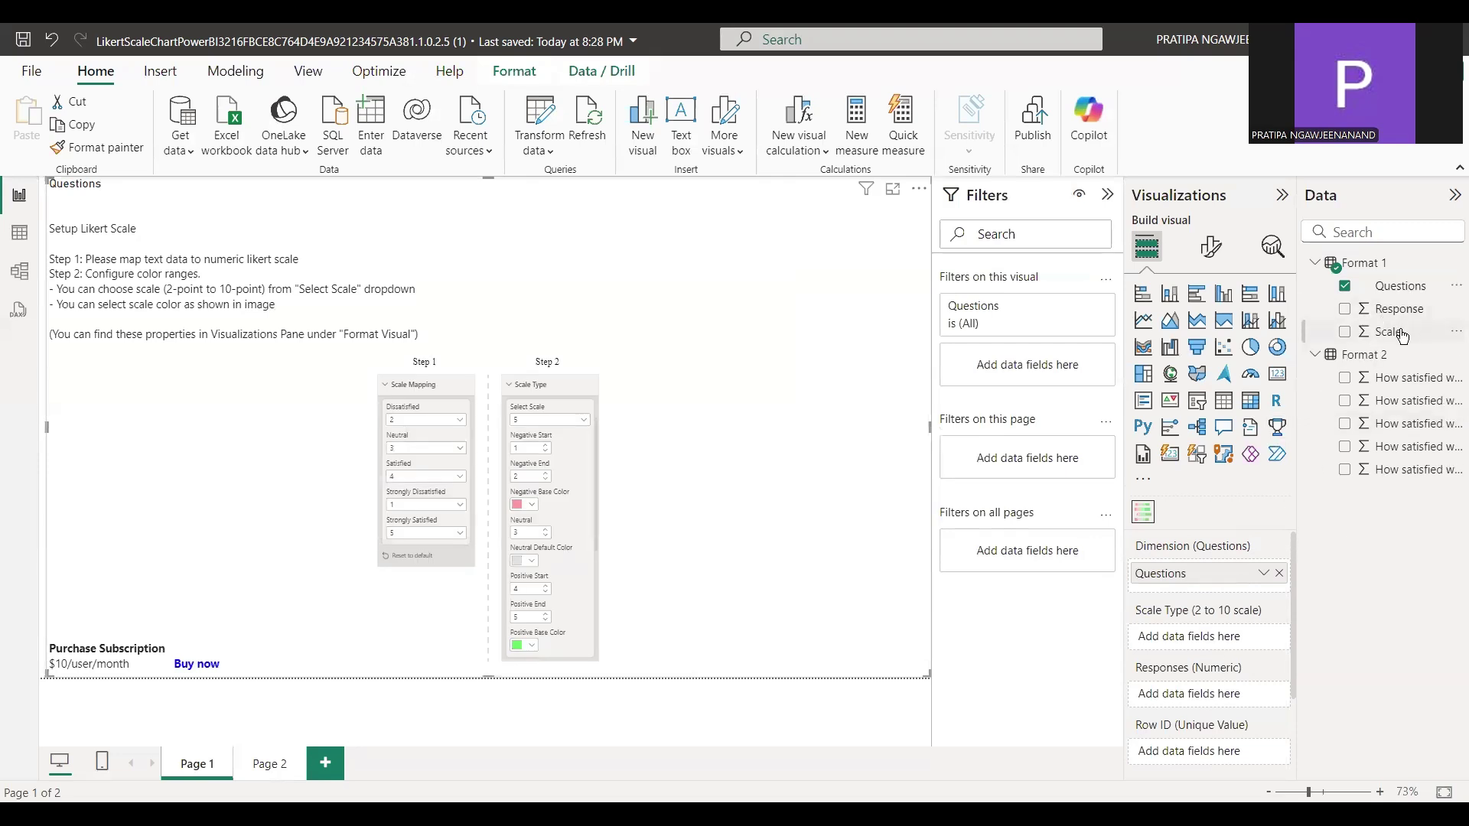
pyautogui.moveTo(1388, 331); pyautogui.dragTo(1219, 648)
pyautogui.moveTo(1399, 308); pyautogui.dragTo(1223, 703)
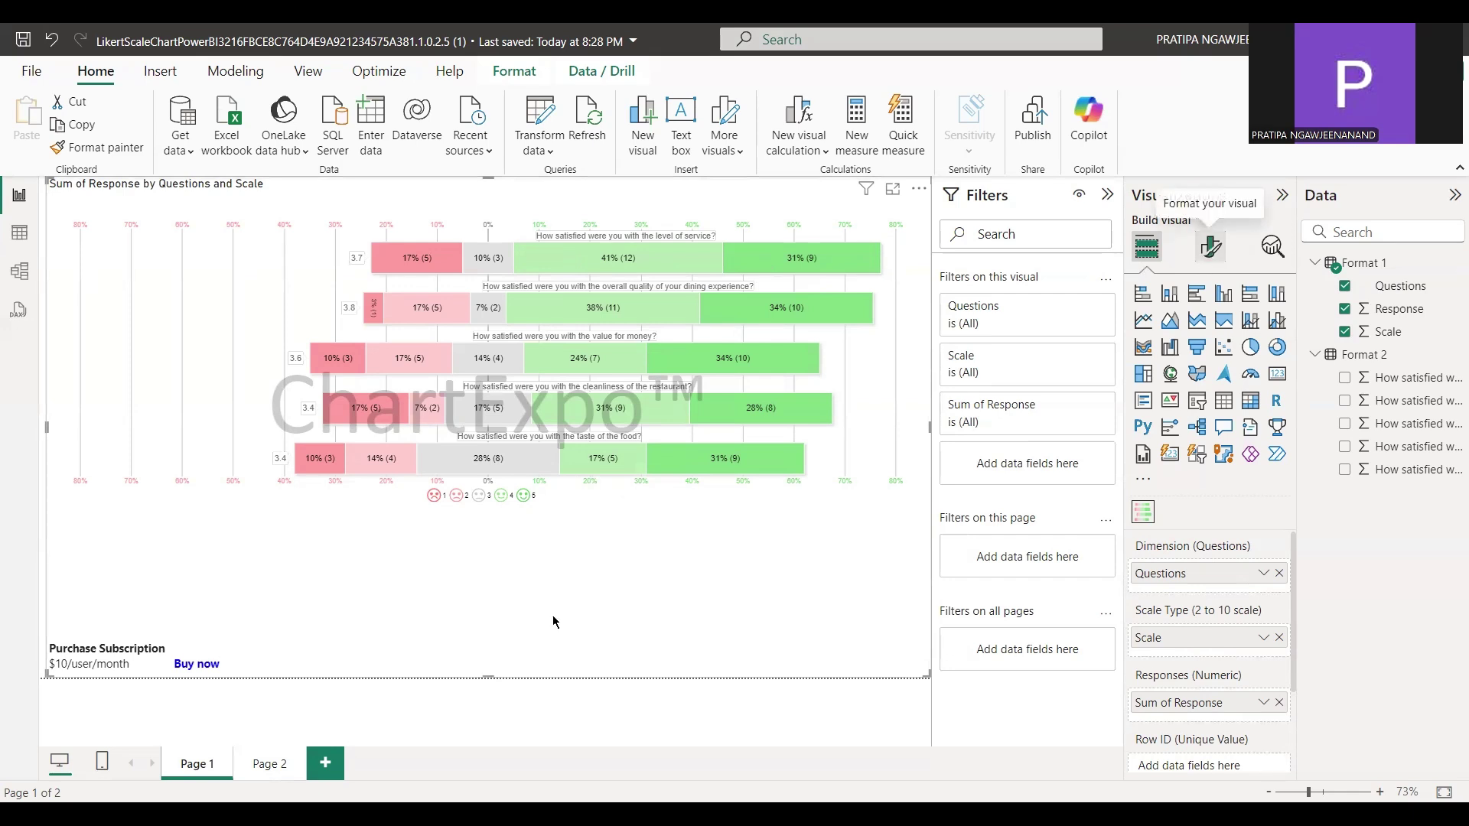
# Step: Examine the Likert chart's Scale Type formatting options, including the scale selection, negative and neutral ranges and base colors
pyautogui.click(1208, 248)
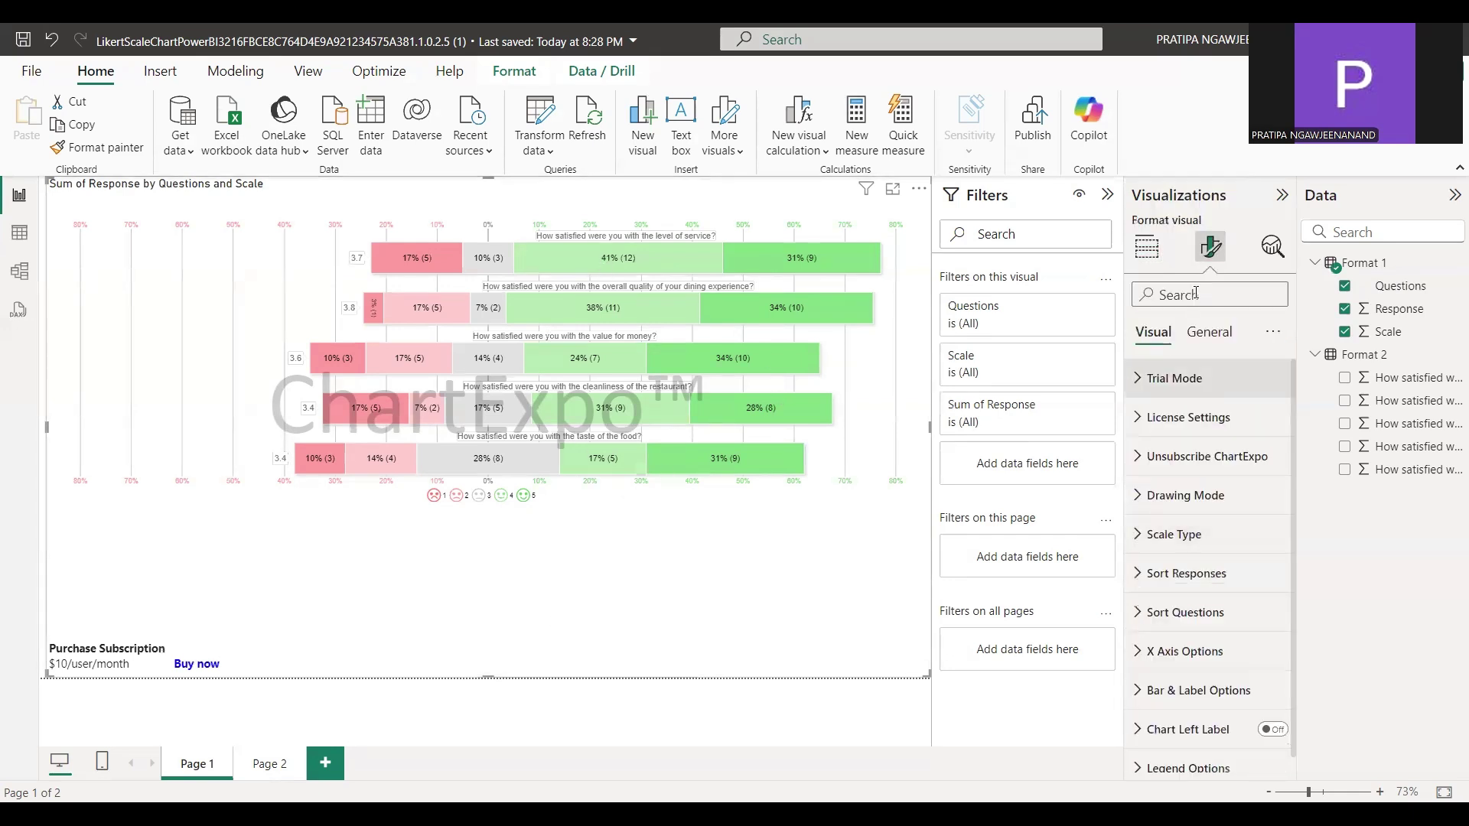
pyautogui.scroll(-1, 1161, 514)
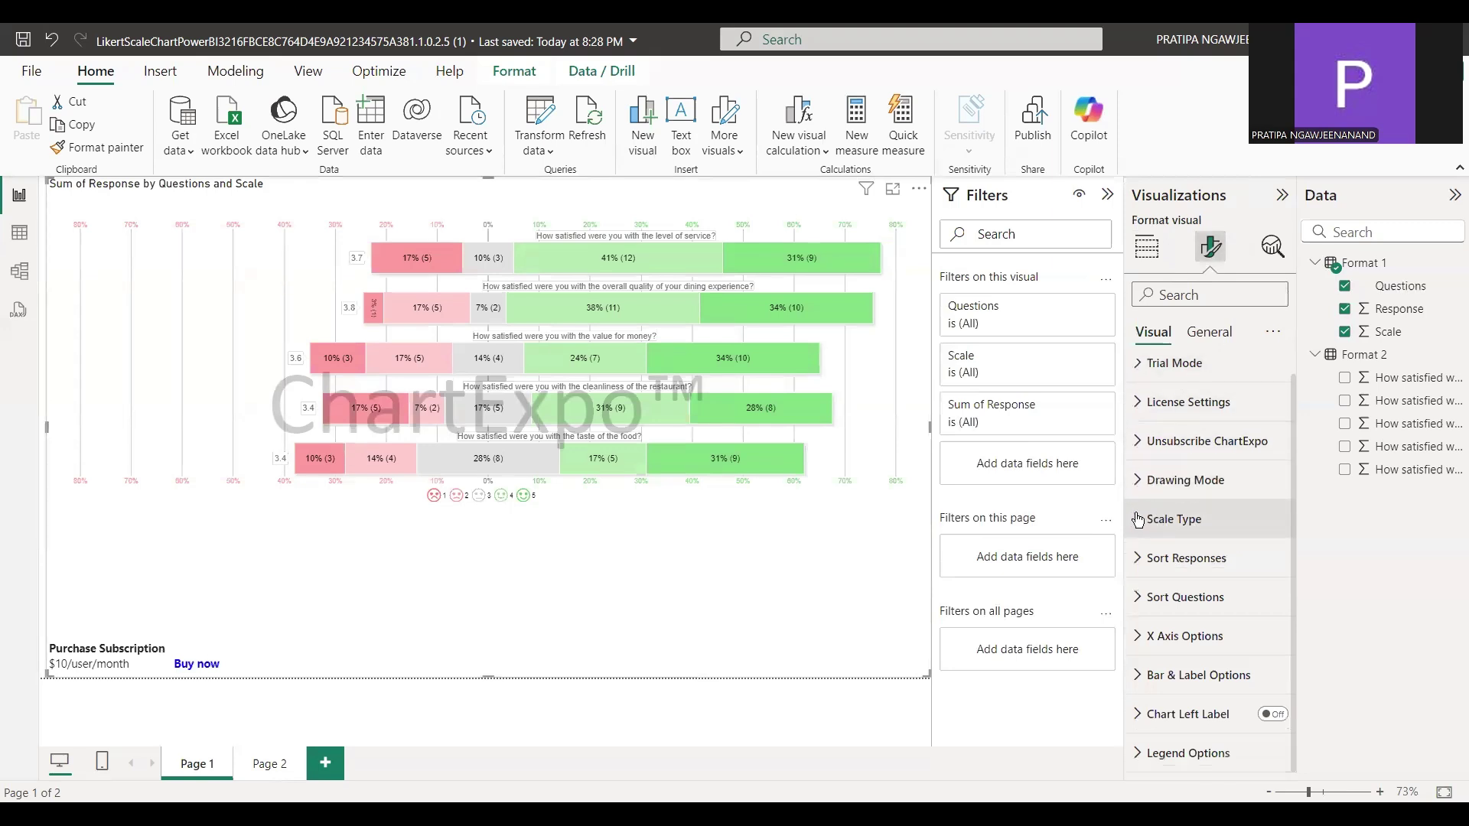
pyautogui.click(1157, 518)
pyautogui.scroll(-2, 1191, 655)
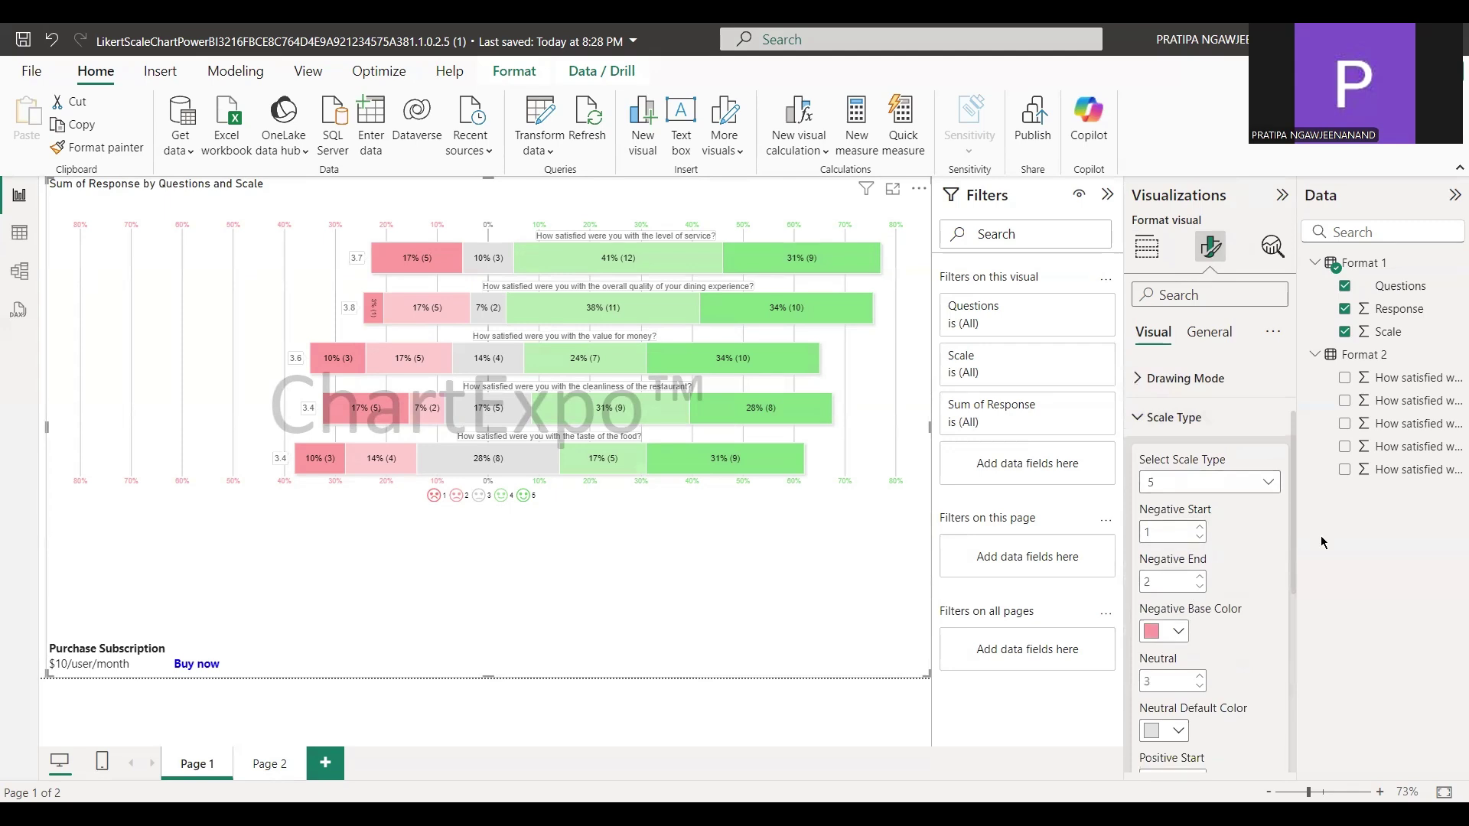
pyautogui.scroll(2, 1227, 695)
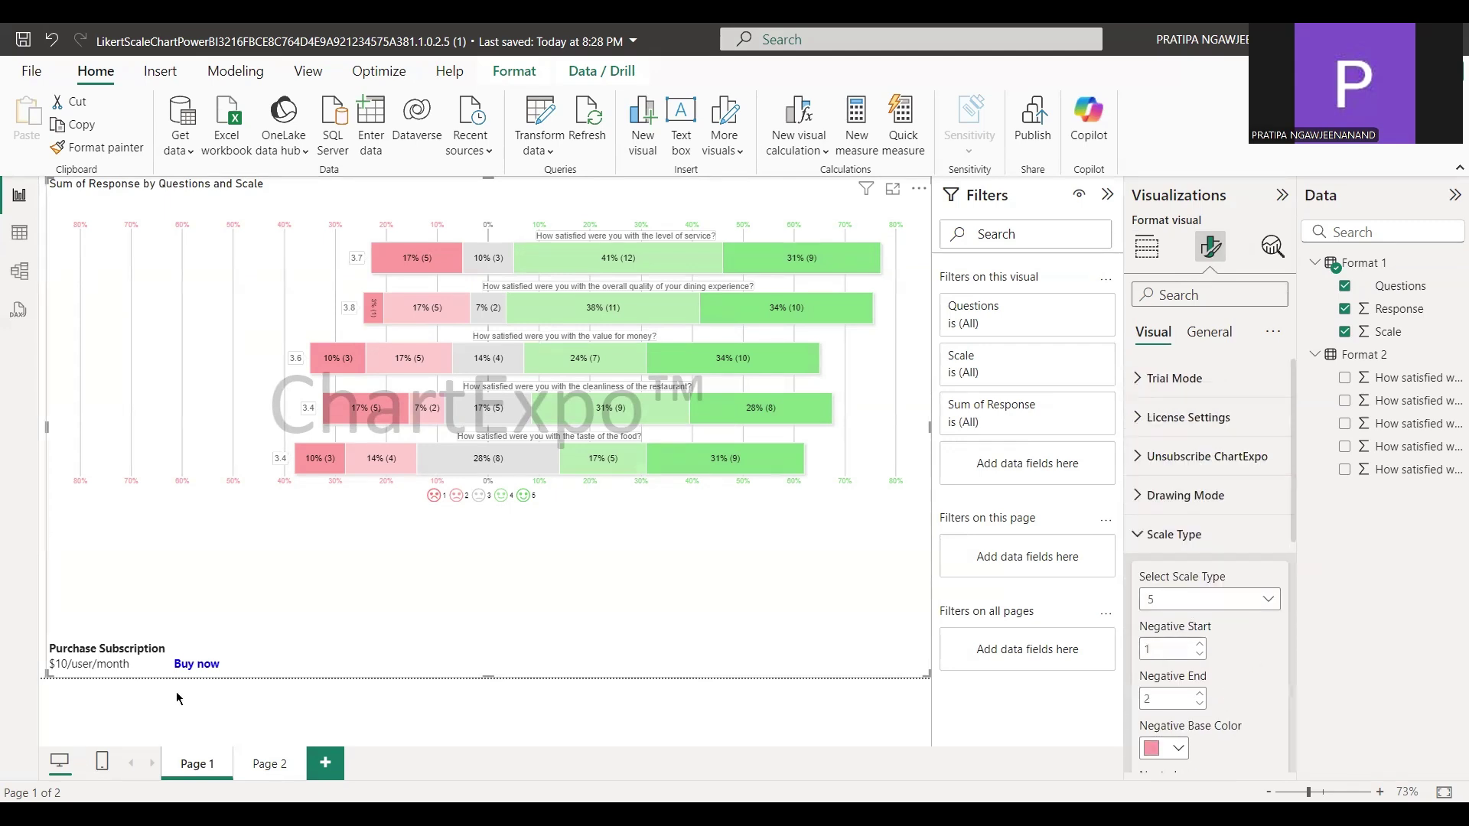
# Step: Build the Page 2 Likert chart using all five Format 2 satisfaction questions as dimensions, leaving scale type and responses empty
pyautogui.click(261, 763)
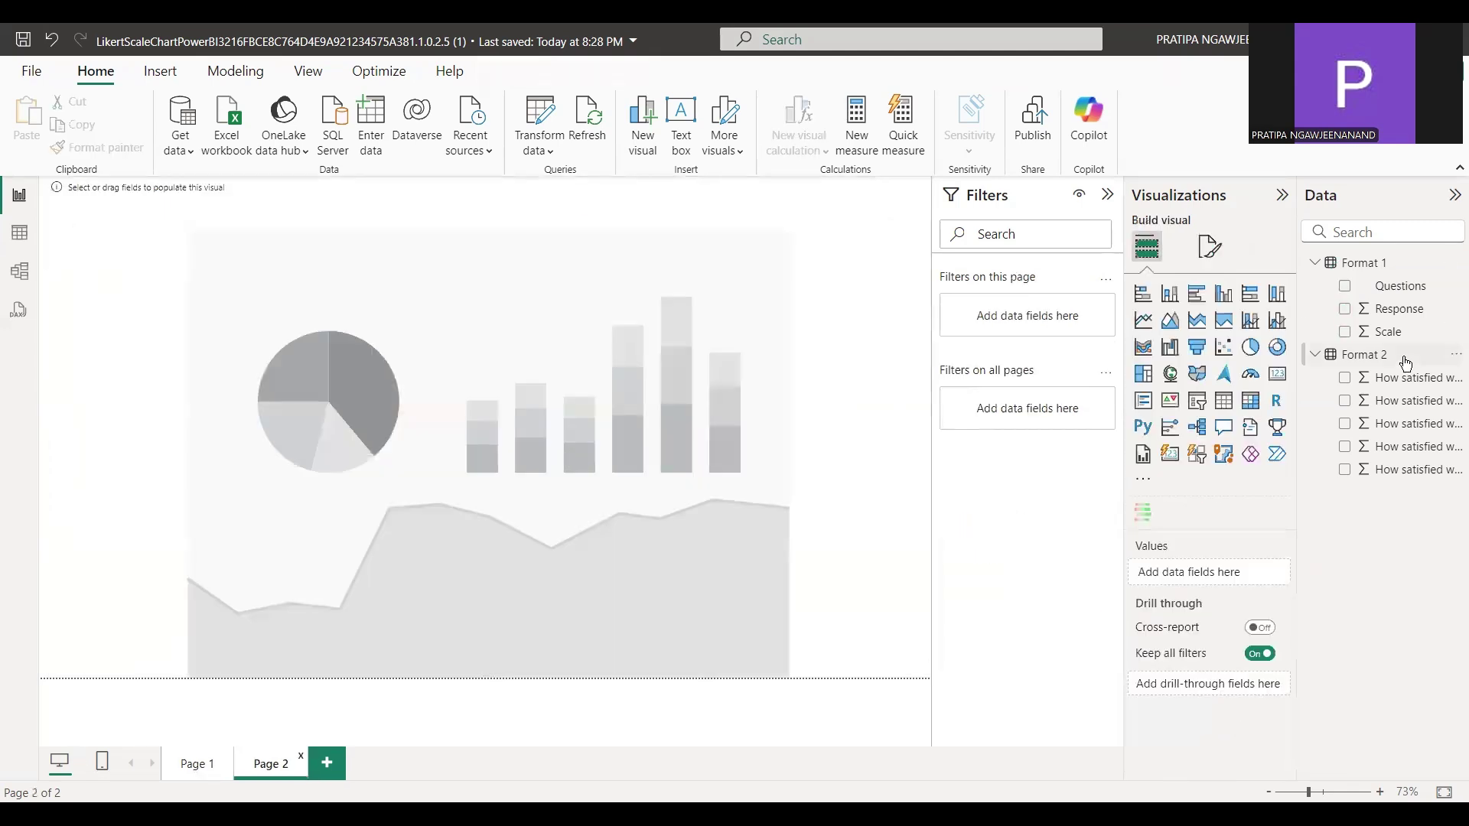
pyautogui.click(727, 359)
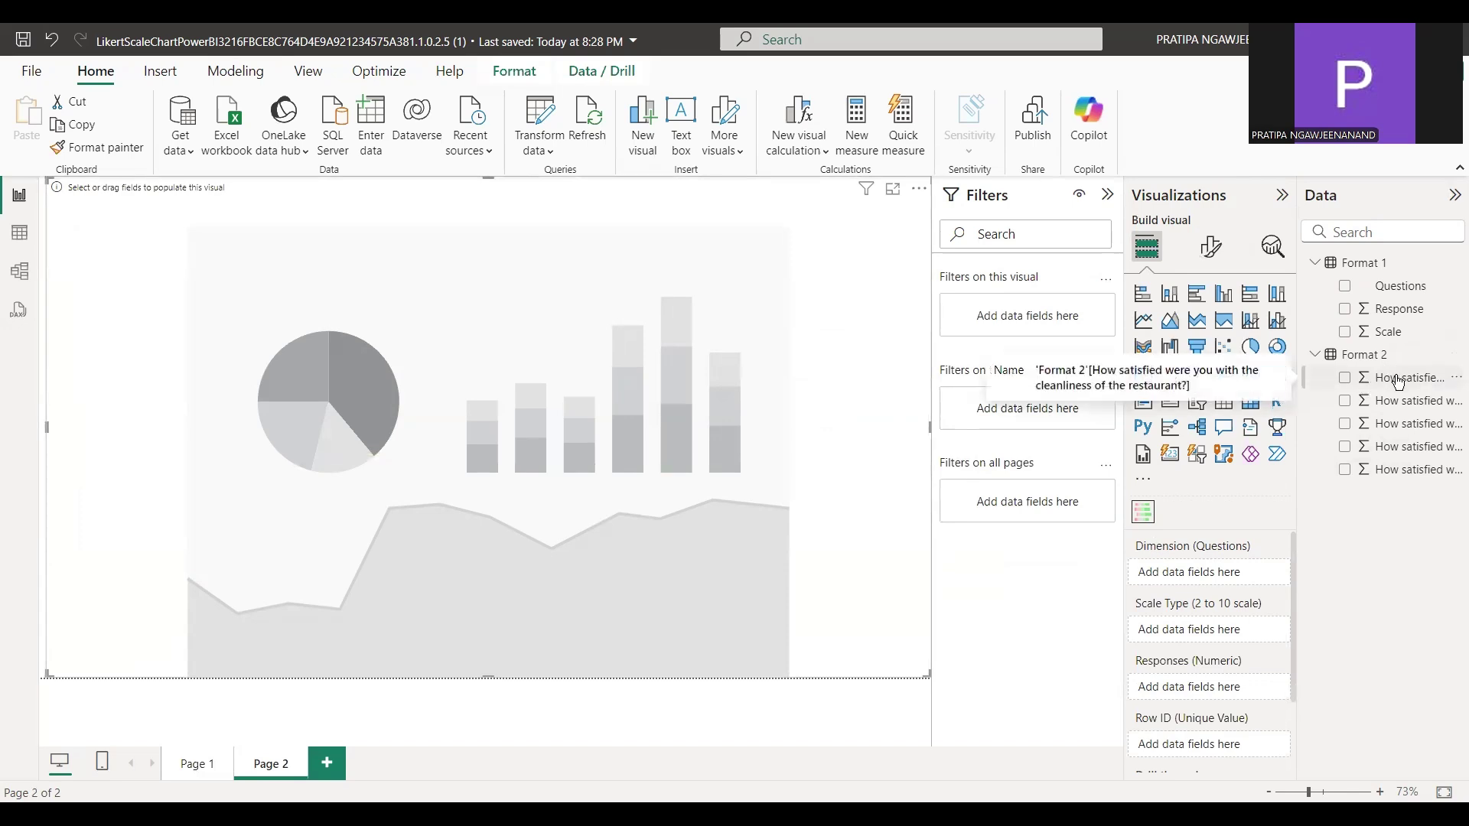
pyautogui.moveTo(1398, 381); pyautogui.dragTo(1217, 594)
pyautogui.moveTo(1399, 427); pyautogui.dragTo(1222, 614)
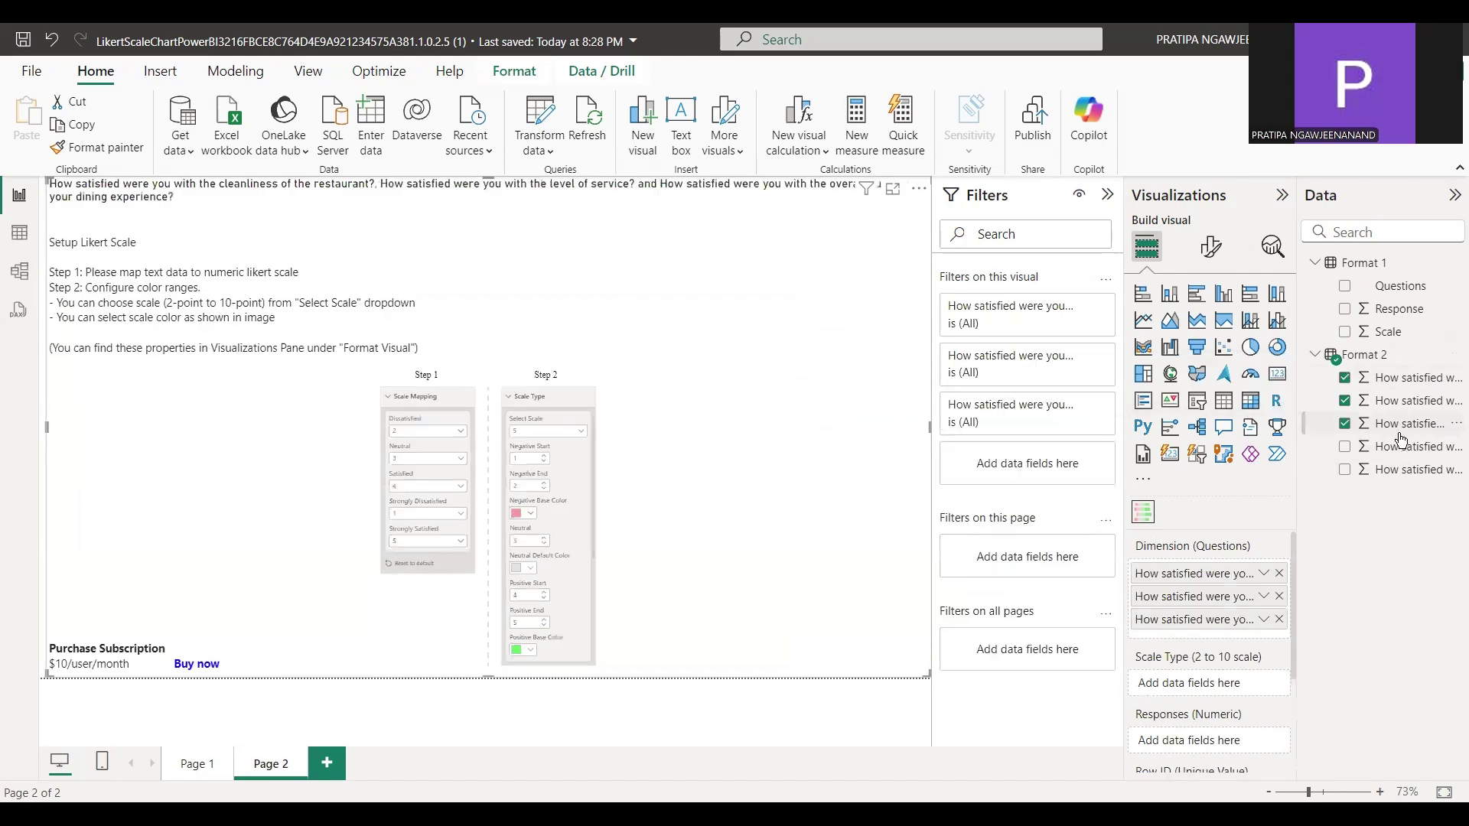
pyautogui.moveTo(1407, 469); pyautogui.dragTo(1218, 643)
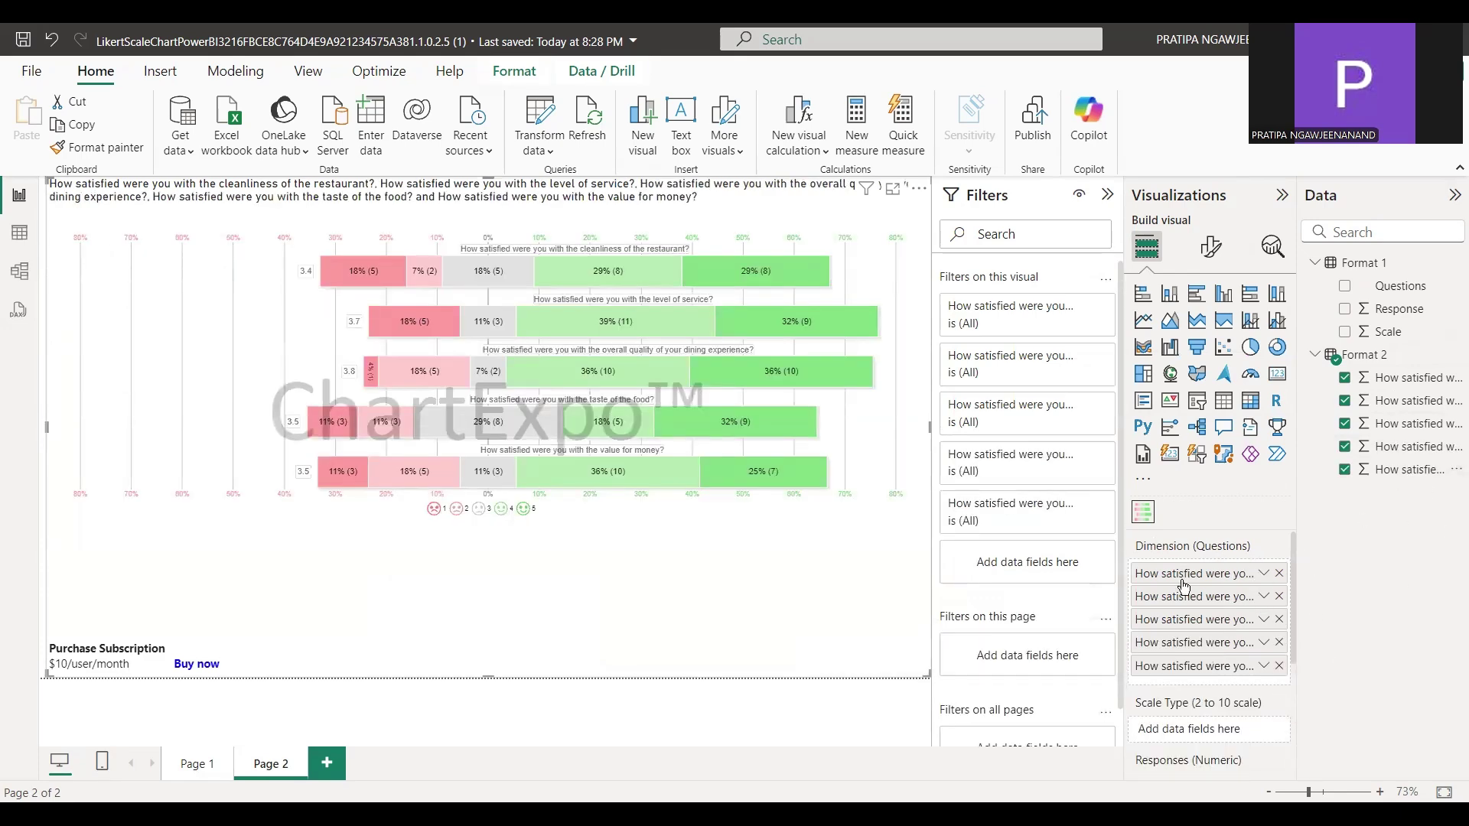
pyautogui.scroll(-1, 1209, 667)
pyautogui.scroll(3, 1233, 663)
pyautogui.scroll(-6, 1228, 654)
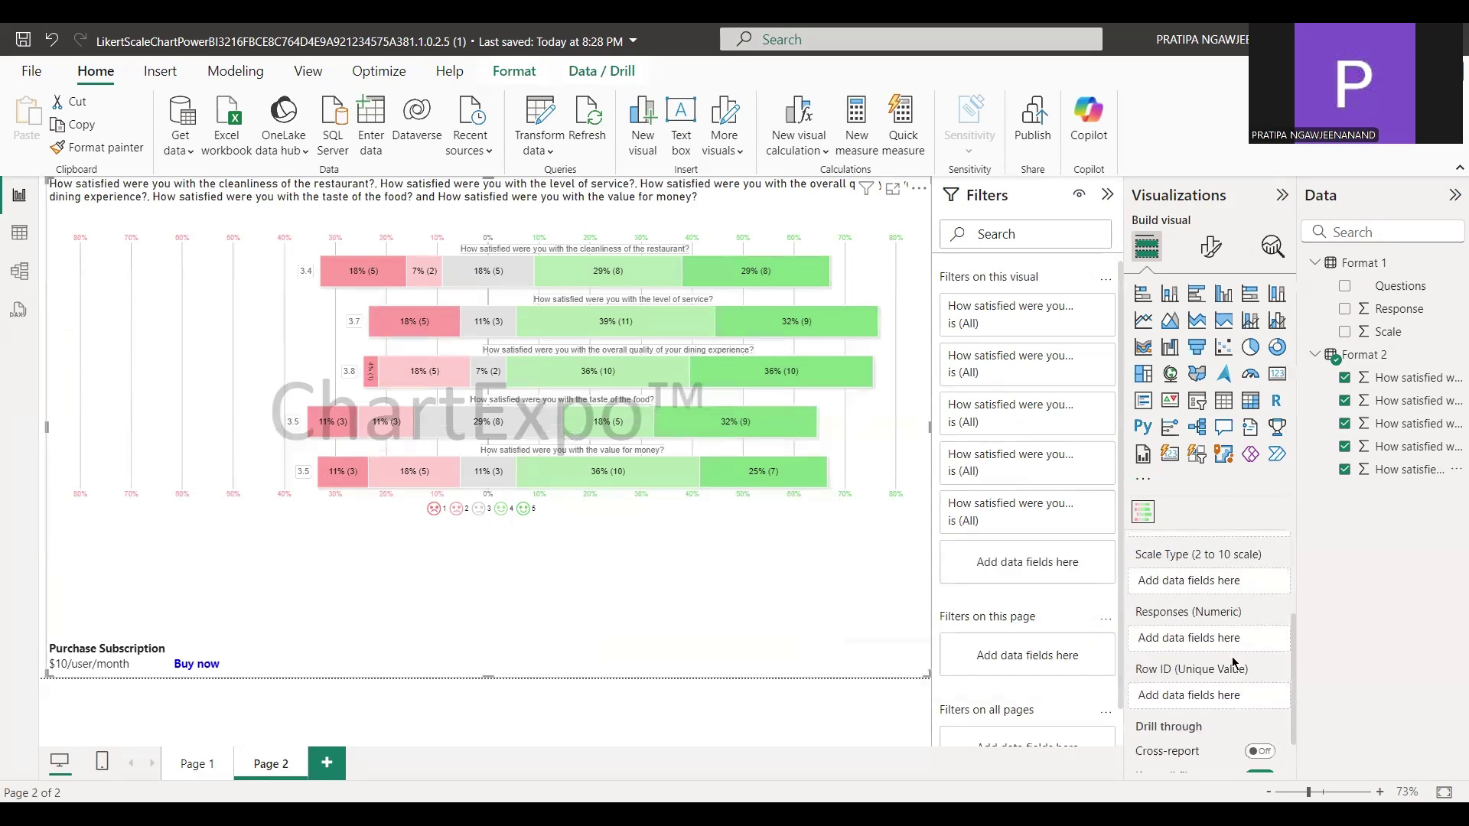
pyautogui.scroll(2, 1225, 644)
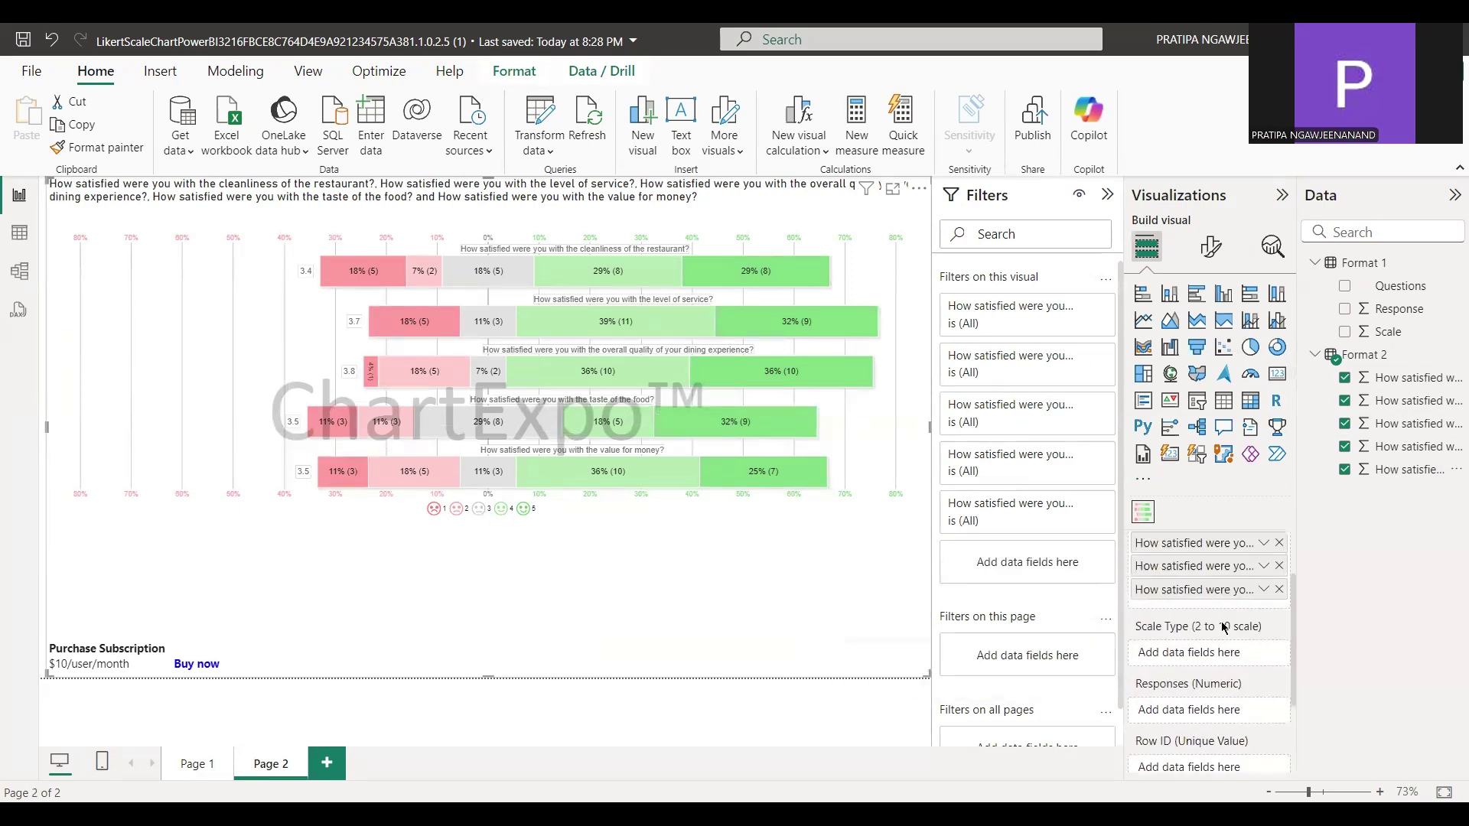
pyautogui.scroll(2, 1224, 627)
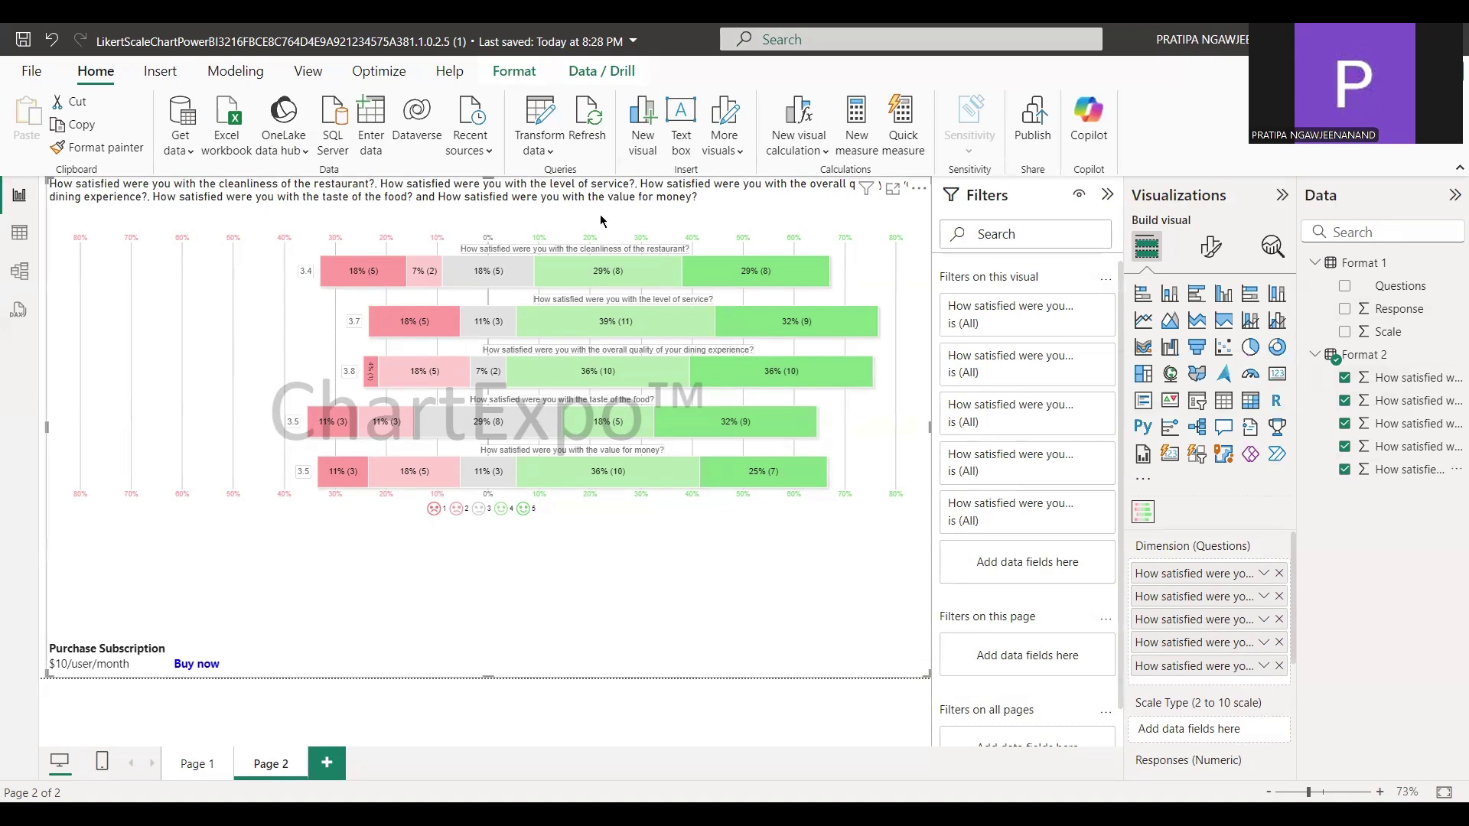
# Step: Remove the level of service question from the Page 2 Likert chart and add it back as the last dimension
pyautogui.click(1279, 597)
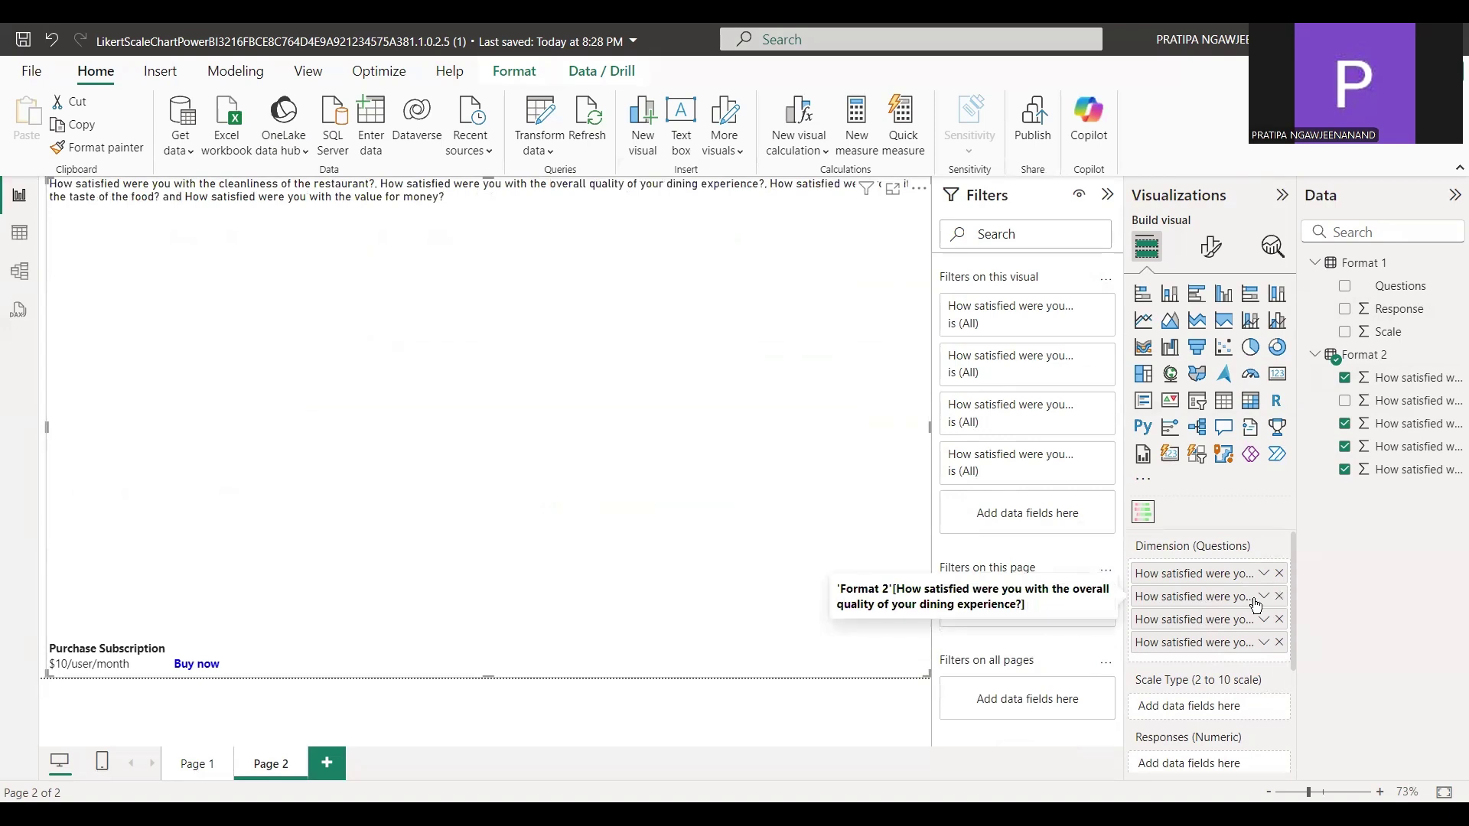
pyautogui.click(1345, 402)
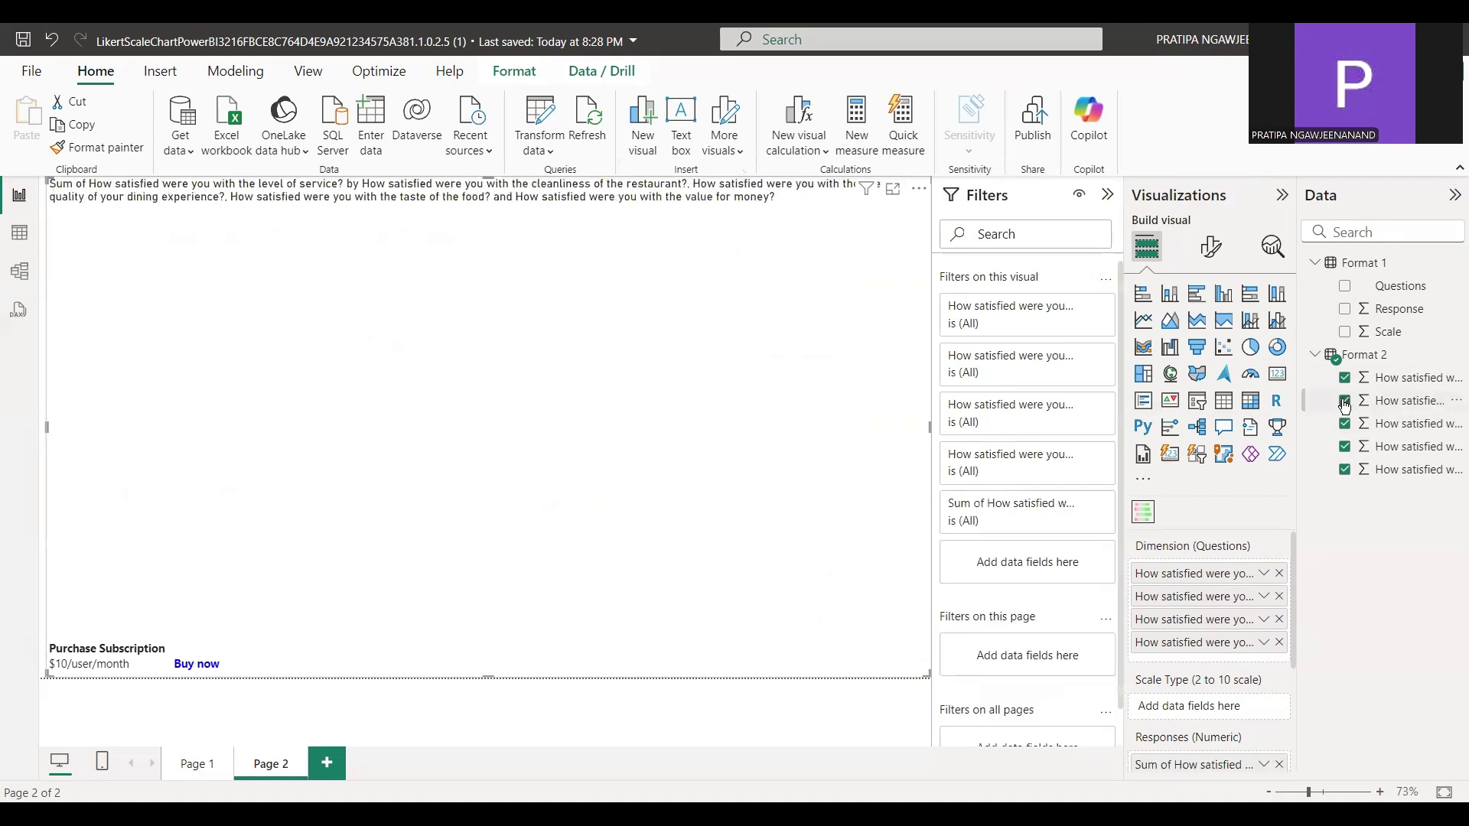
pyautogui.moveTo(1415, 406); pyautogui.dragTo(1196, 736)
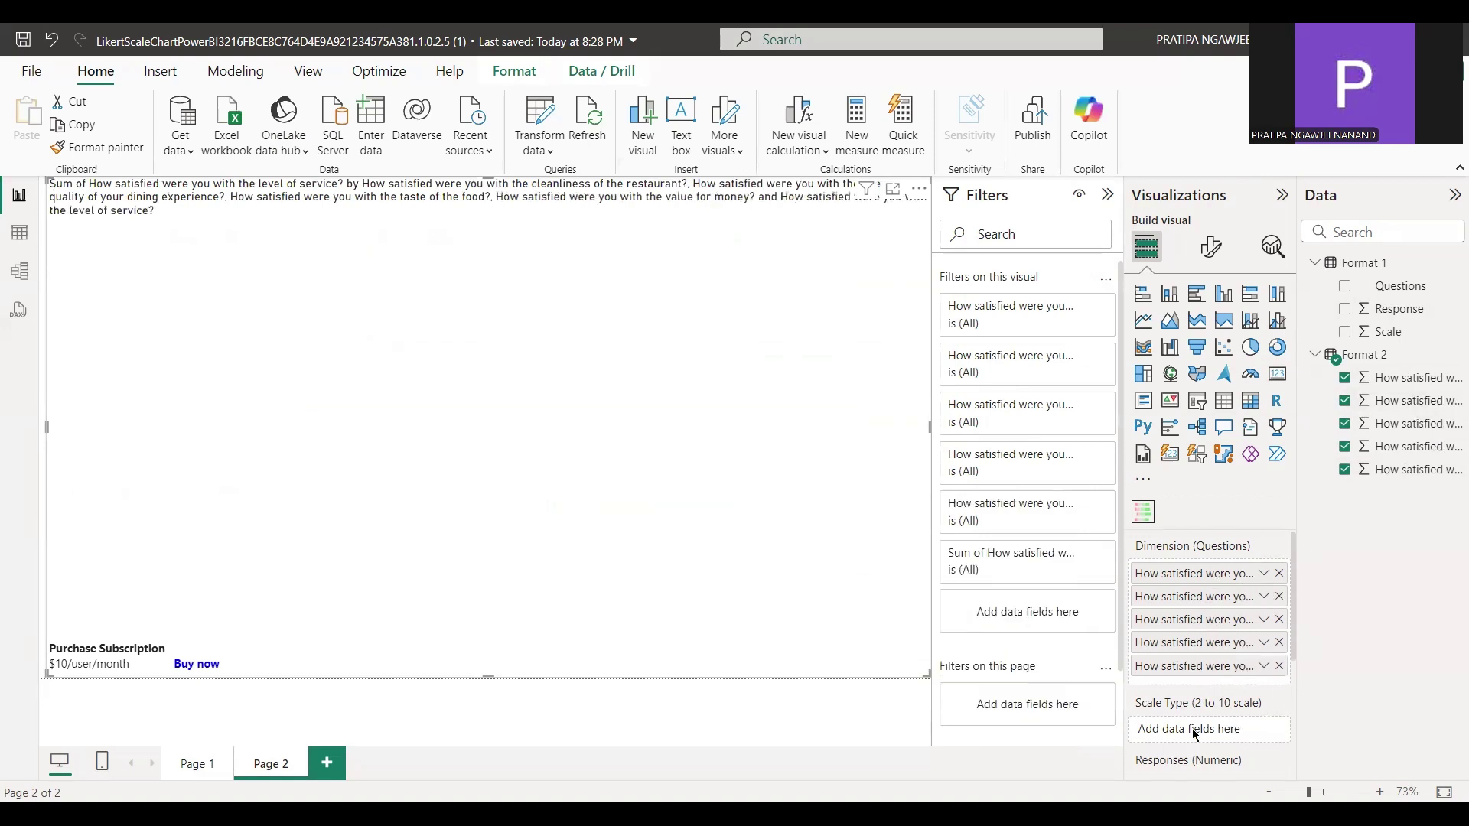
# Step: Rearrange the level of service question in the Likert chart's data fields and remove its extra entries
pyautogui.scroll(-1, 1196, 734)
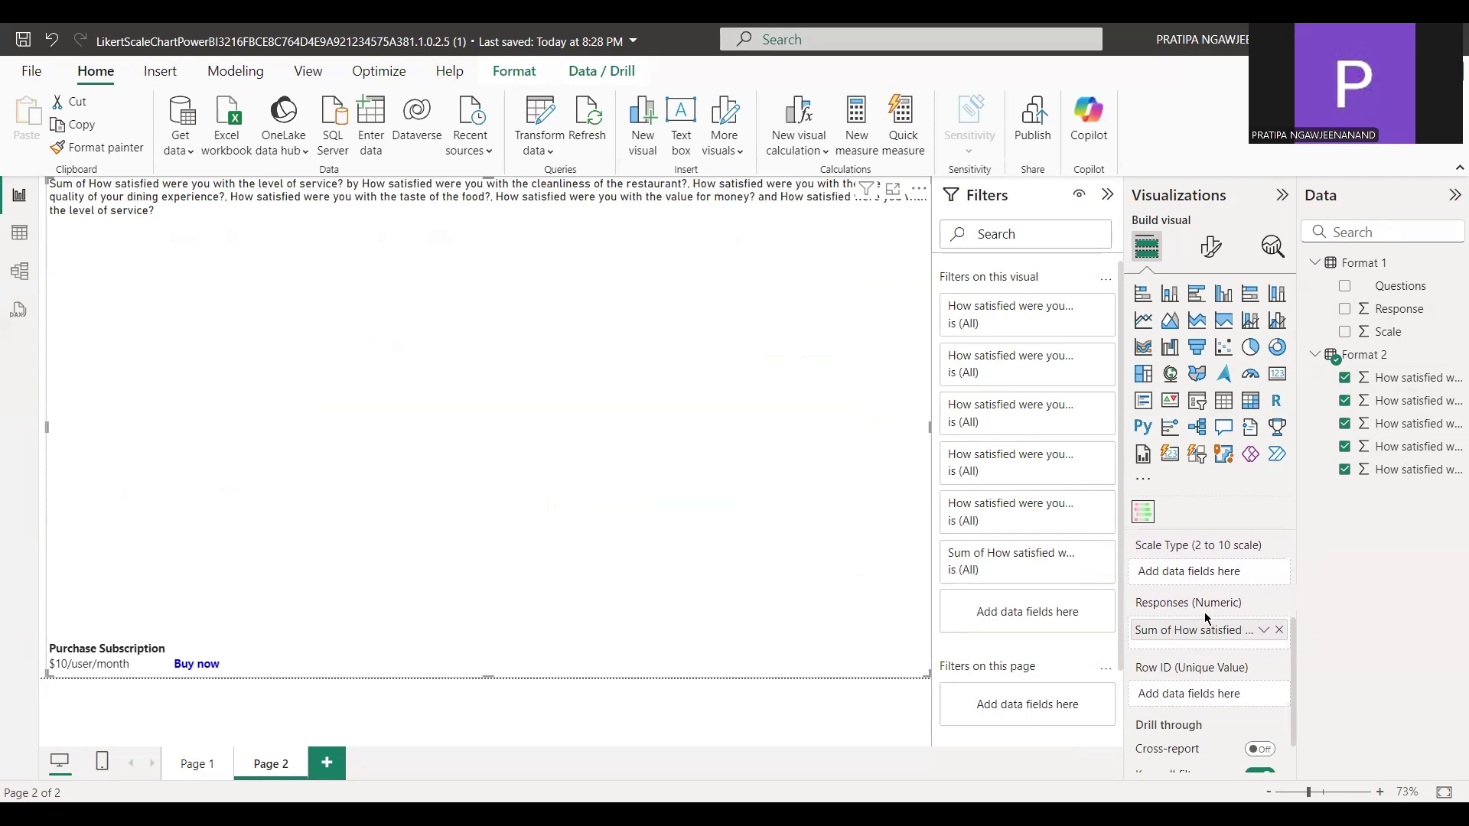
pyautogui.scroll(-1, 1244, 592)
pyautogui.scroll(1, 1217, 558)
pyautogui.moveTo(1217, 559); pyautogui.dragTo(1226, 699)
pyautogui.click(1277, 674)
pyautogui.click(1279, 651)
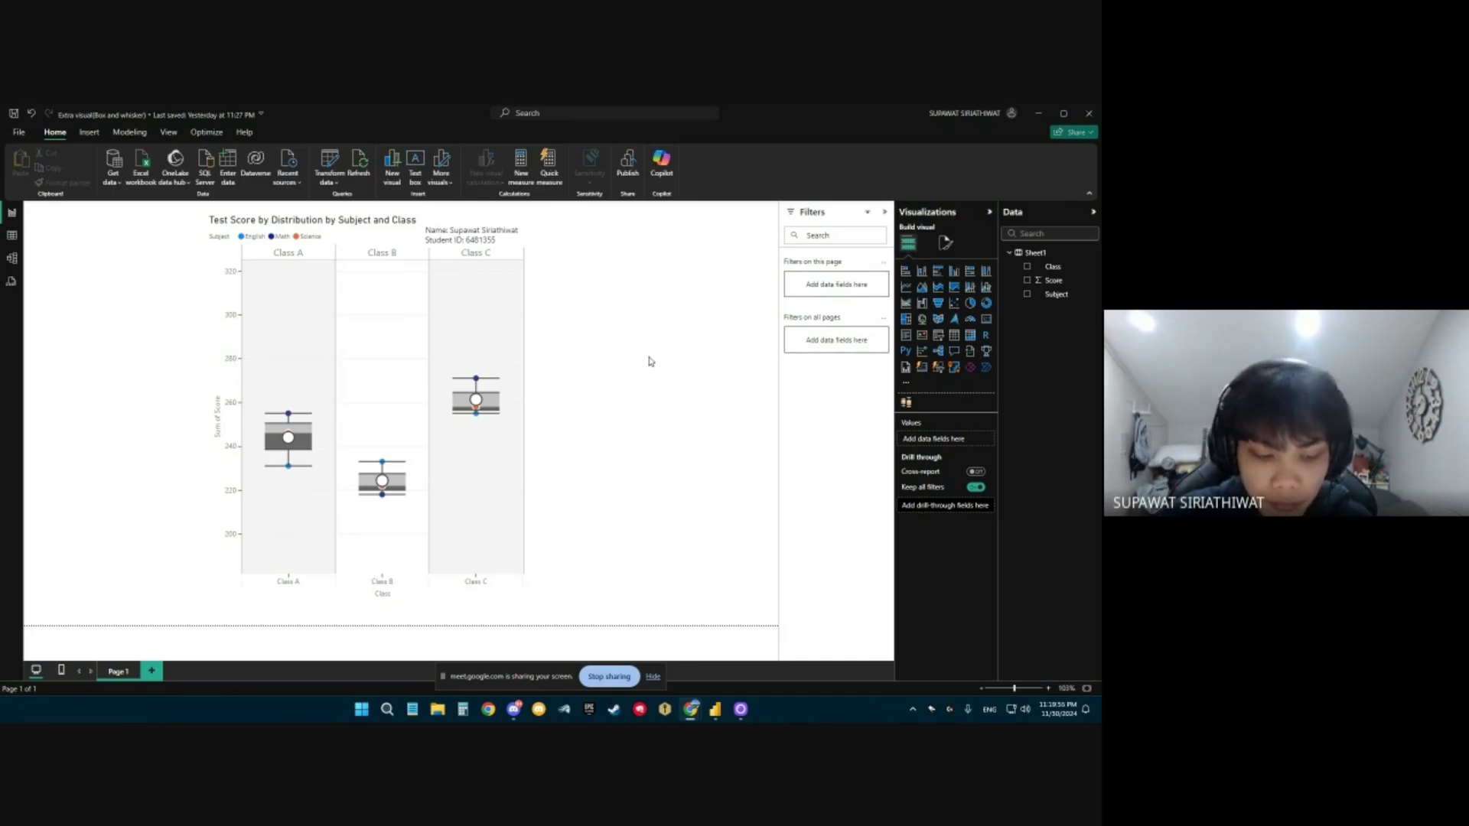
# Step: Review the class, subject and score data behind the box and whisker report, and switch to the blank untitled report
pyautogui.click(12, 235)
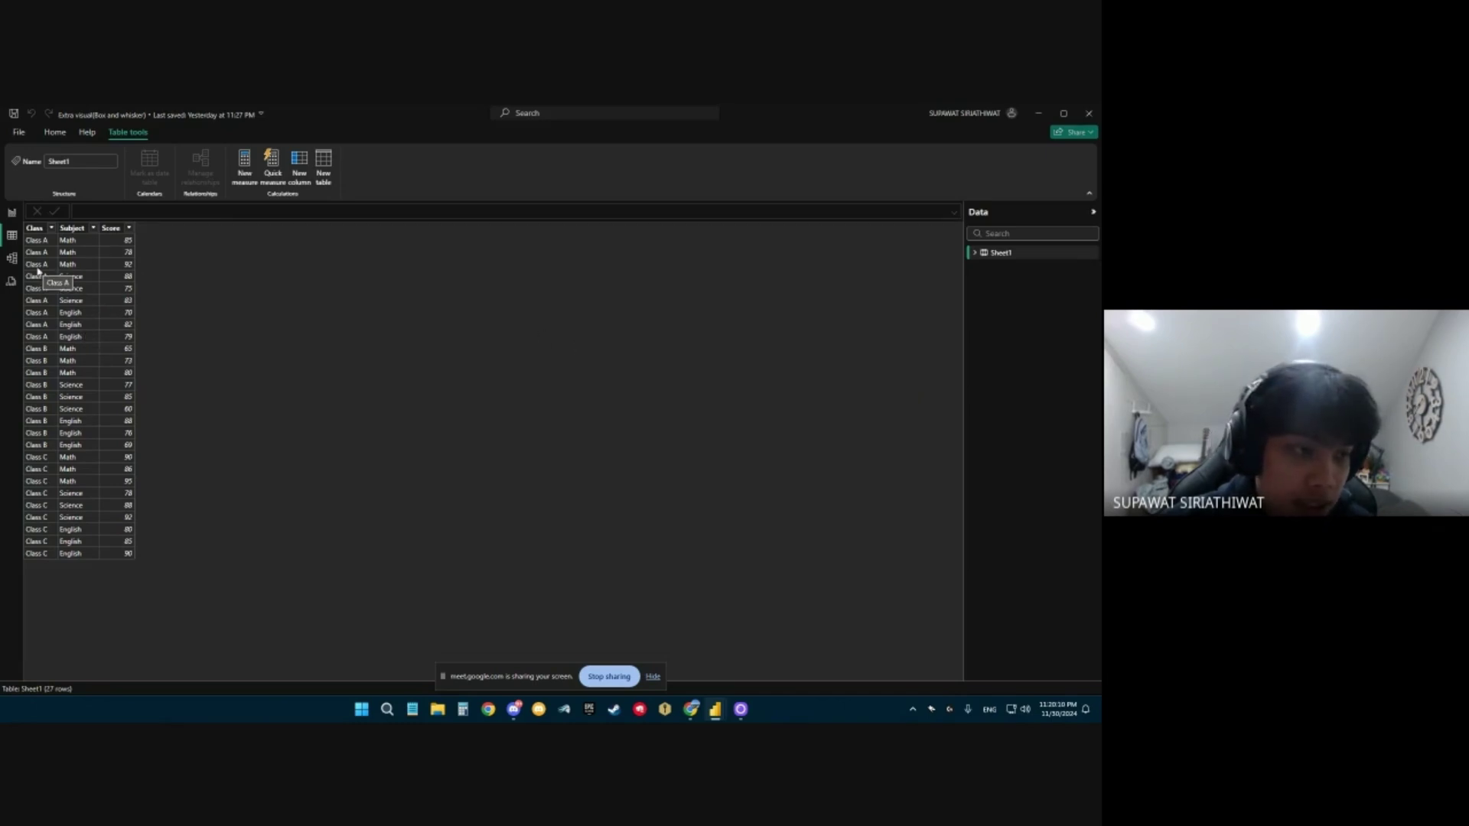
pyautogui.click(12, 215)
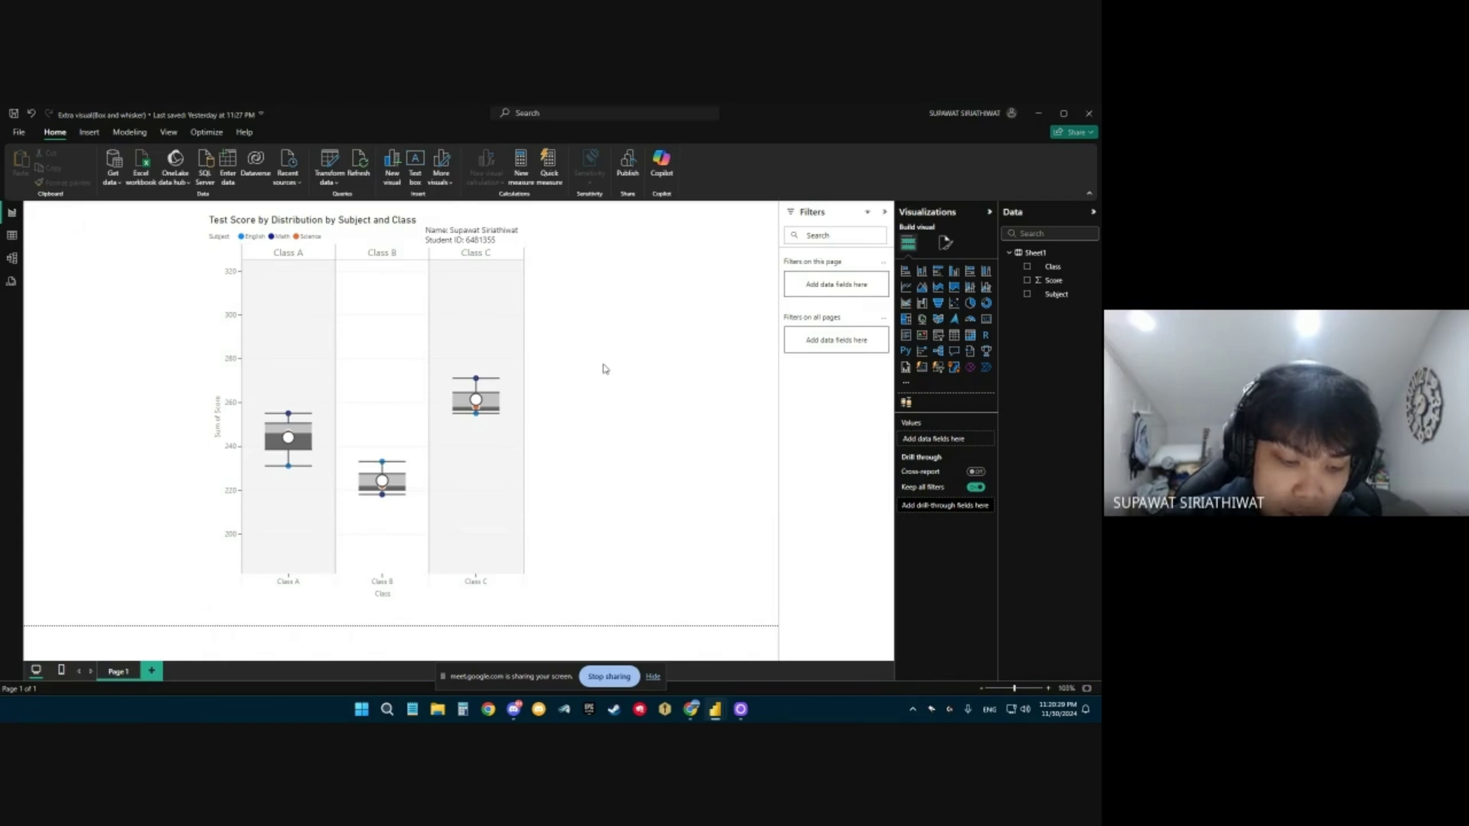
pyautogui.click(1036, 115)
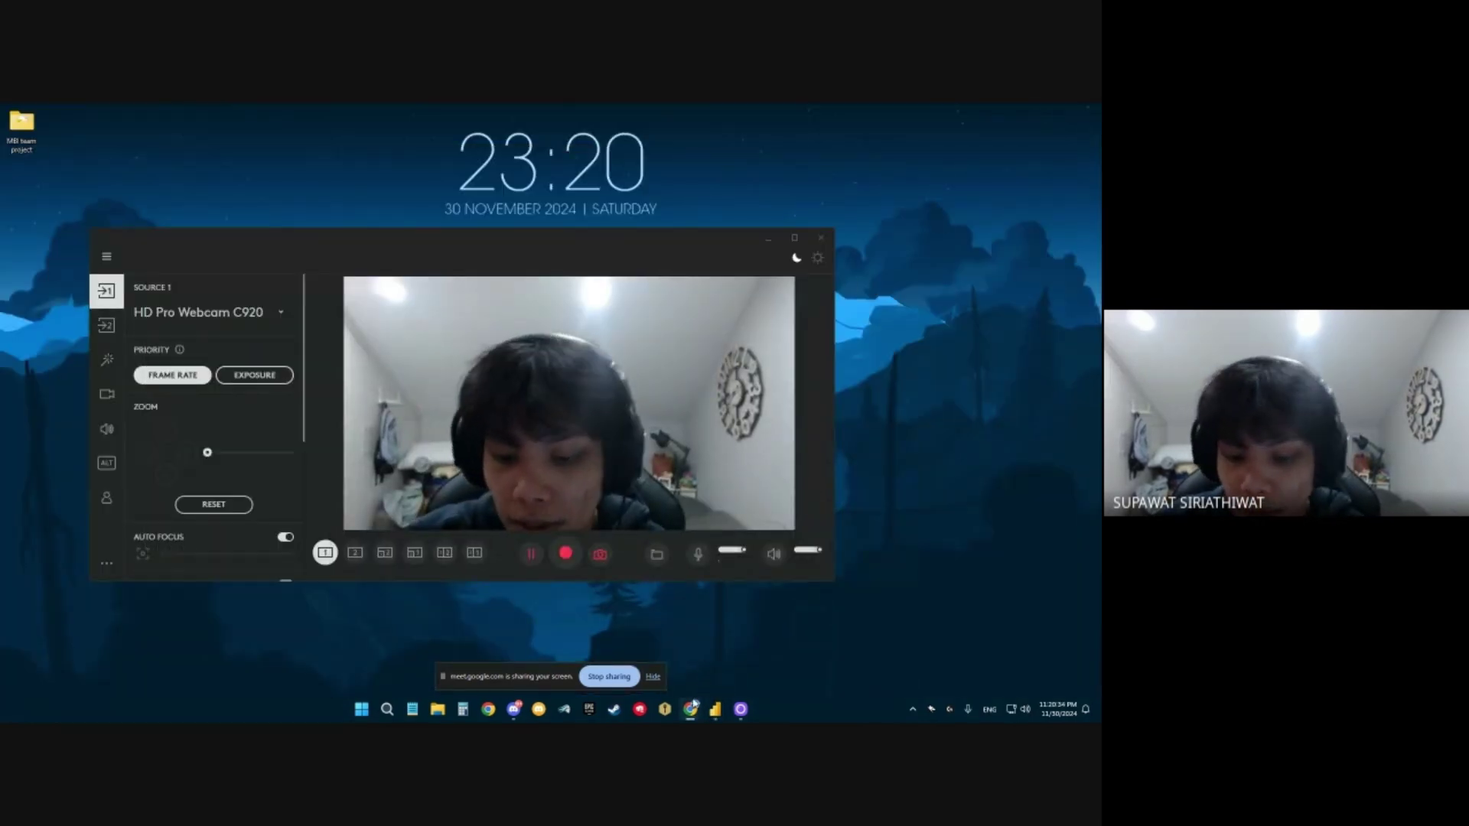
pyautogui.click(715, 710)
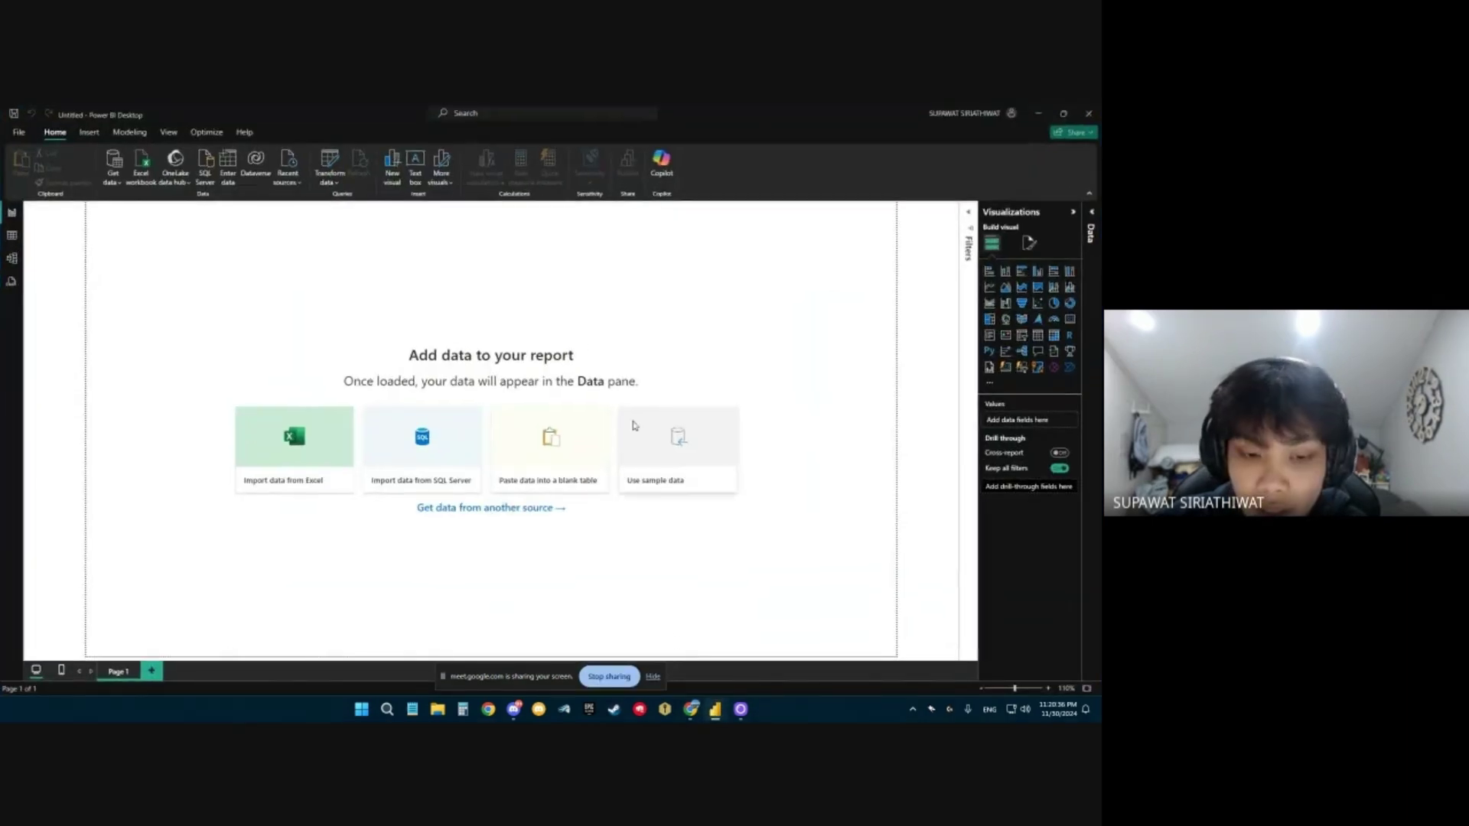
# Step: Import Sheet1 from the Test Score Distribution by Subject and Class Excel workbook, check its table data, and return to the report
pyautogui.click(299, 436)
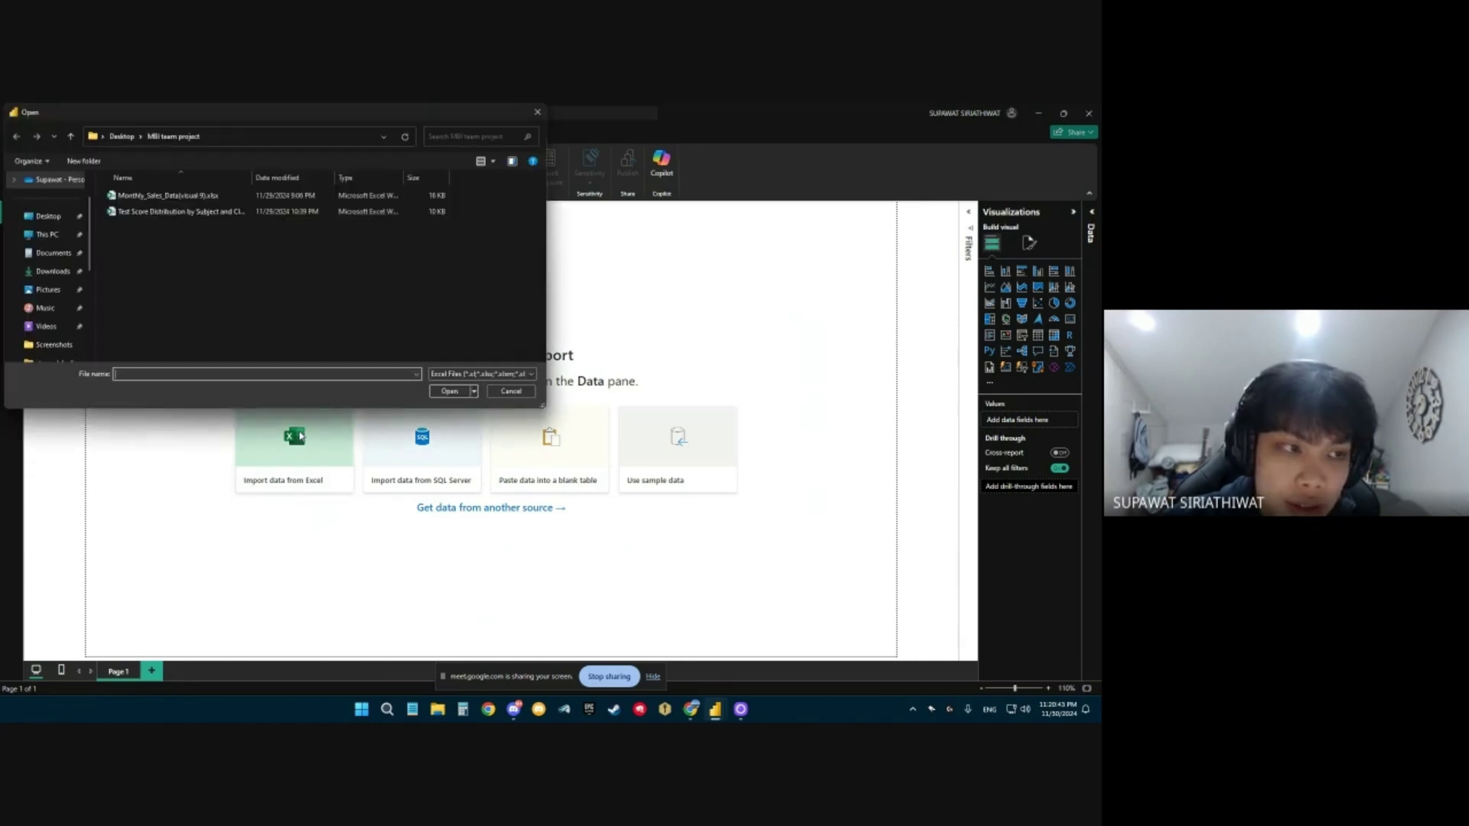
pyautogui.doubleClick(233, 212)
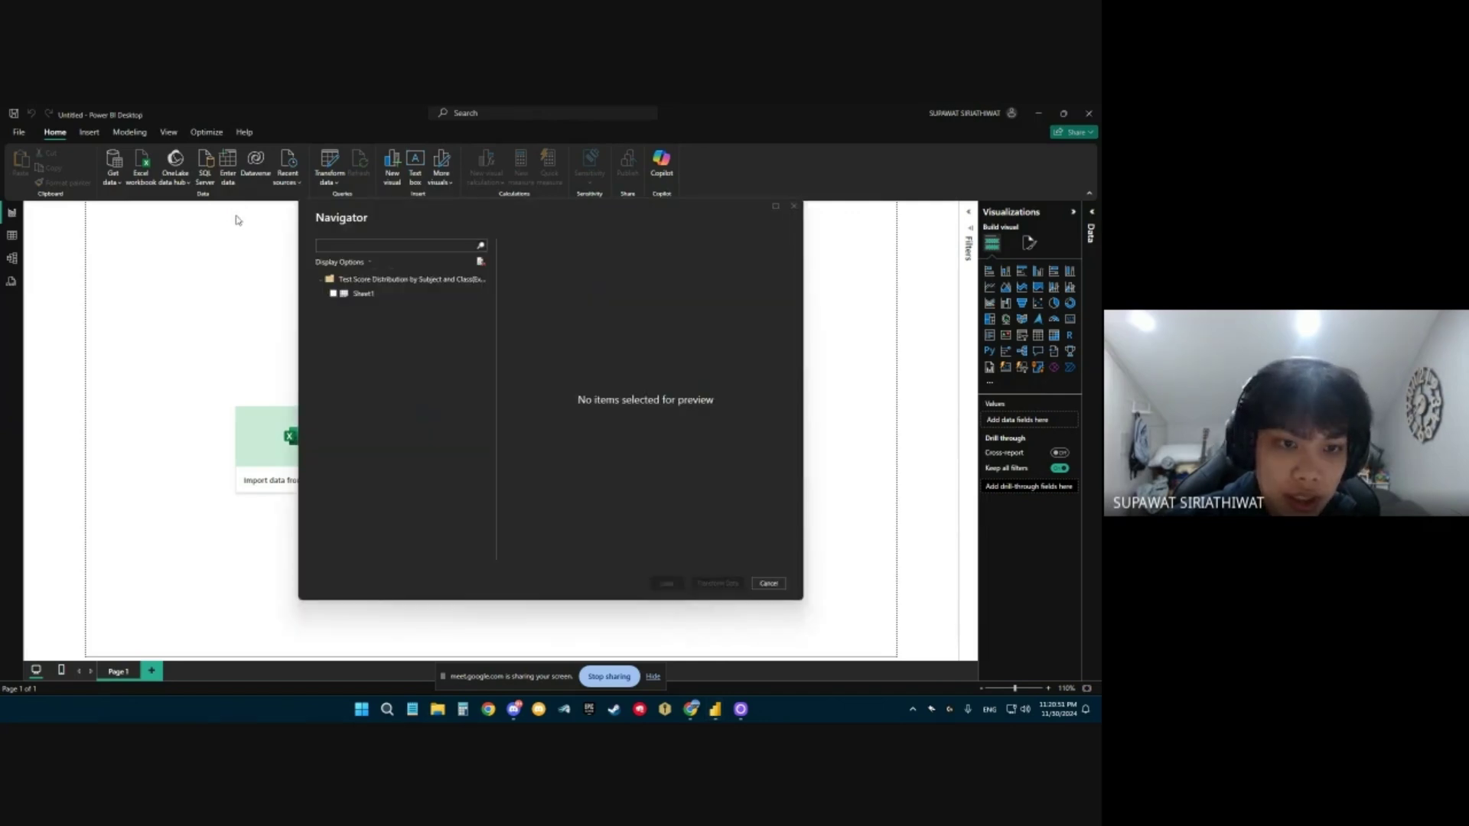
pyautogui.click(351, 295)
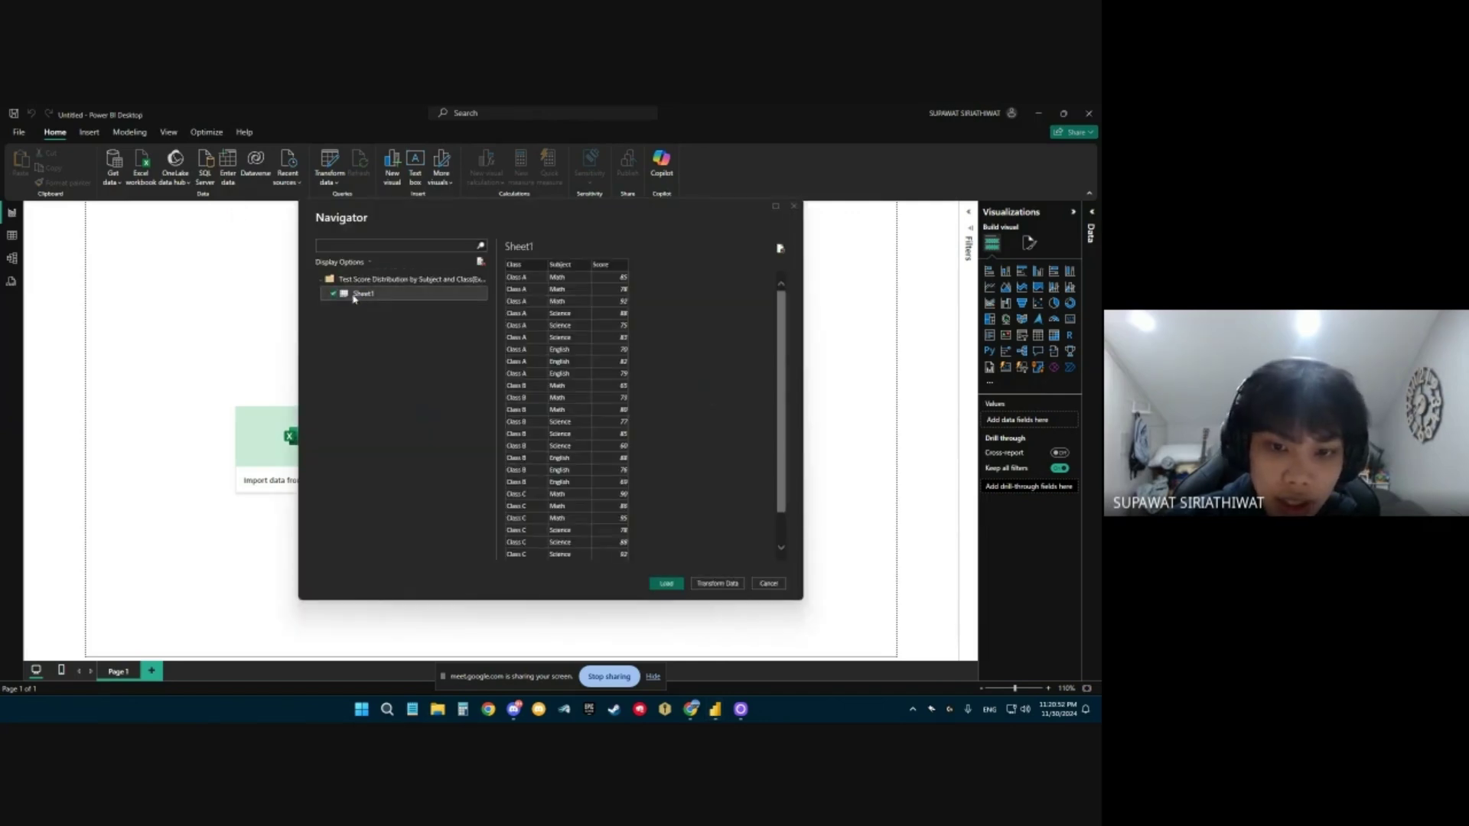
pyautogui.click(667, 584)
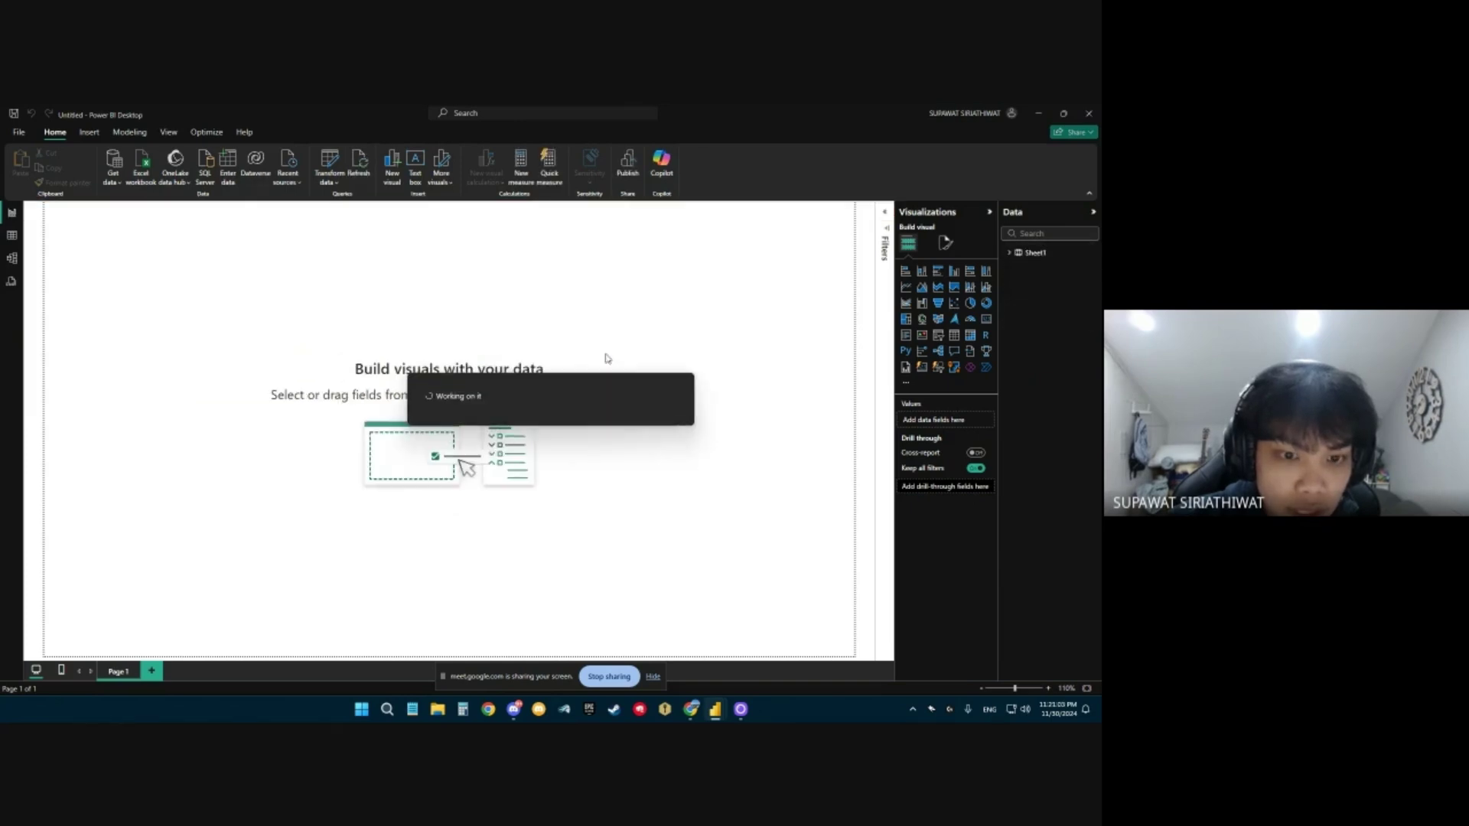
pyautogui.click(11, 235)
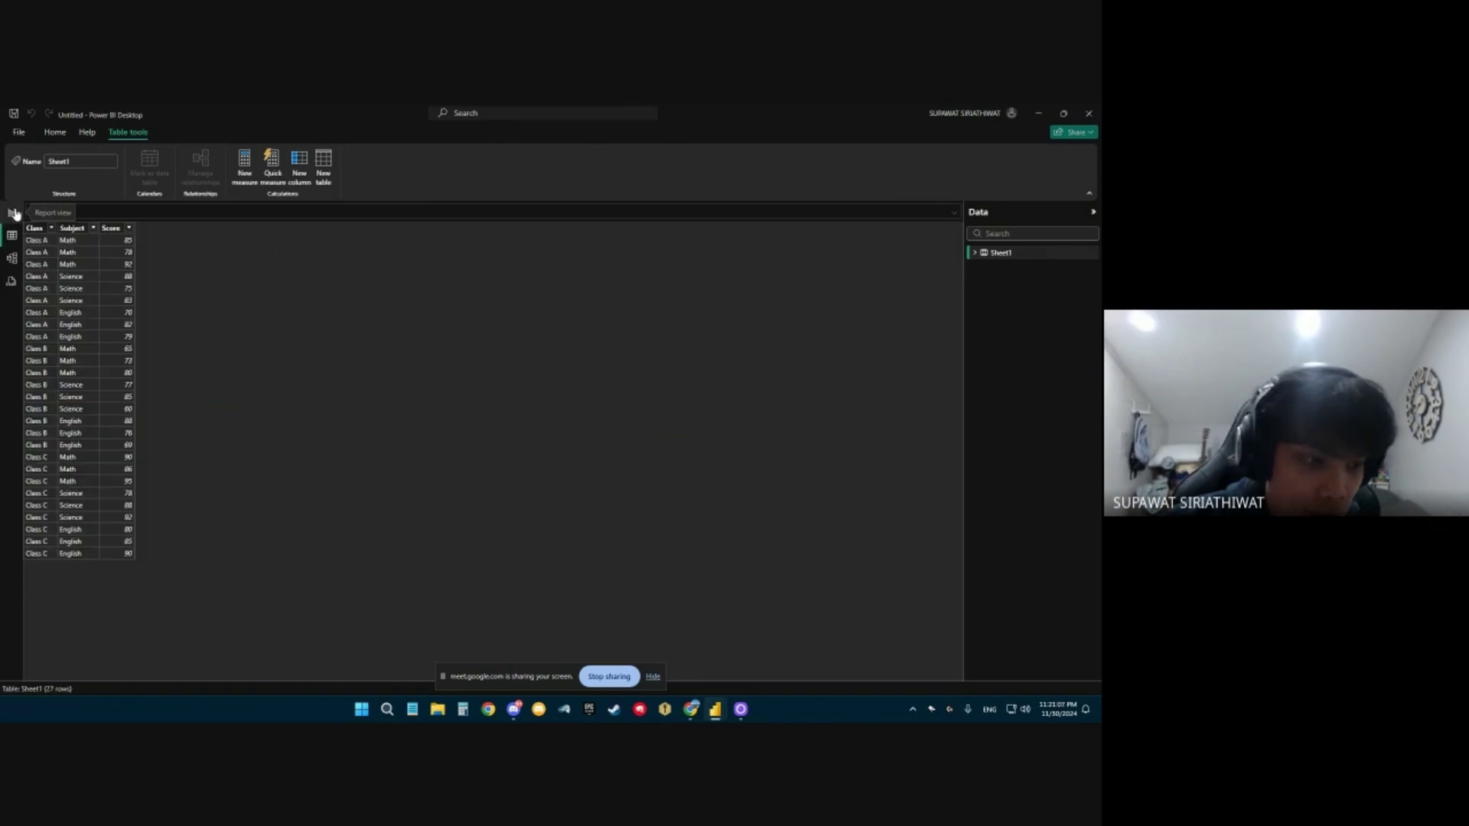
pyautogui.click(13, 213)
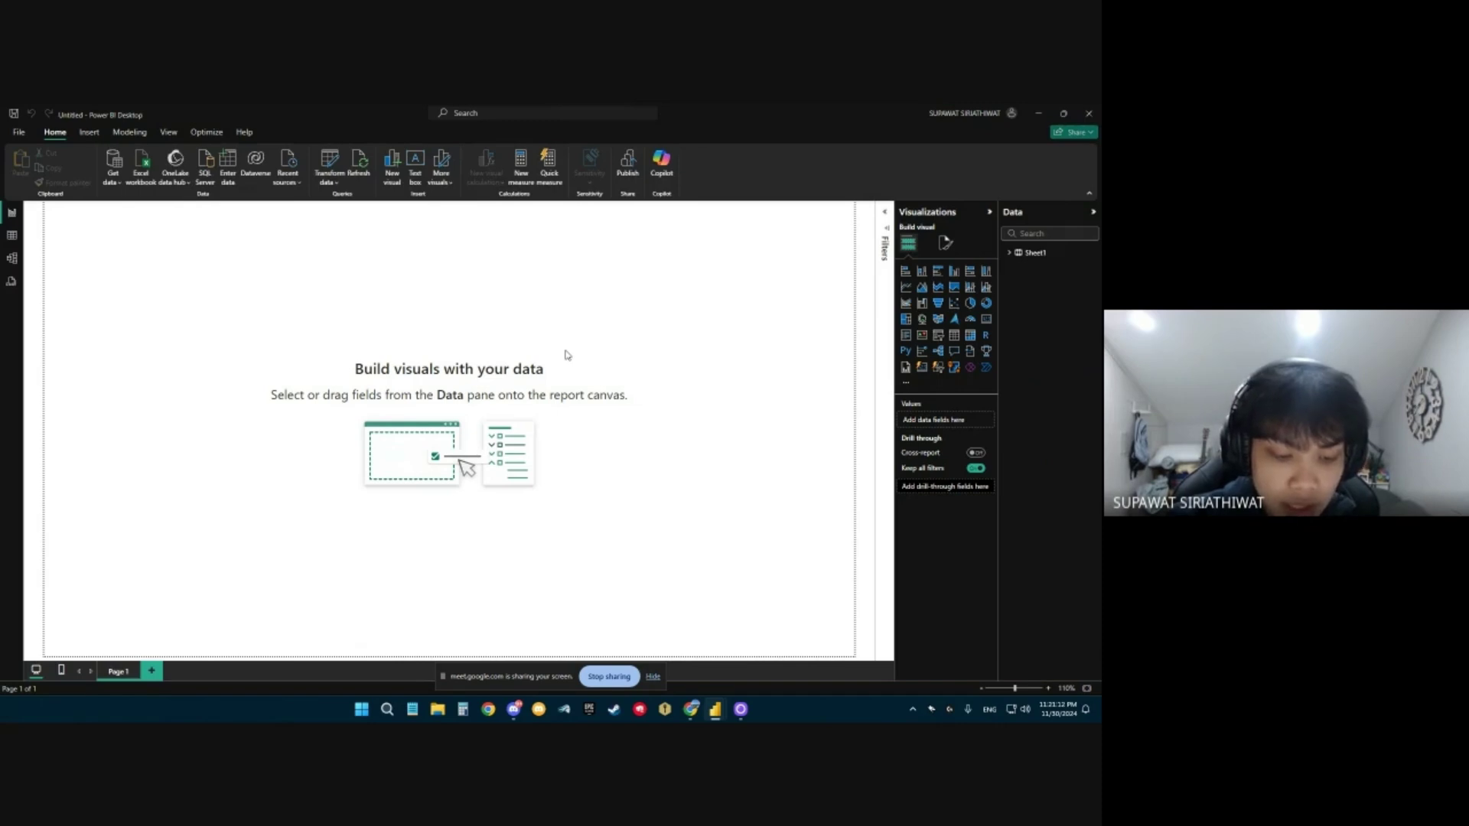
# Step: Get the Box and Whisker chart visual by MAQ LLC from the Power BI visuals gallery
pyautogui.click(906, 384)
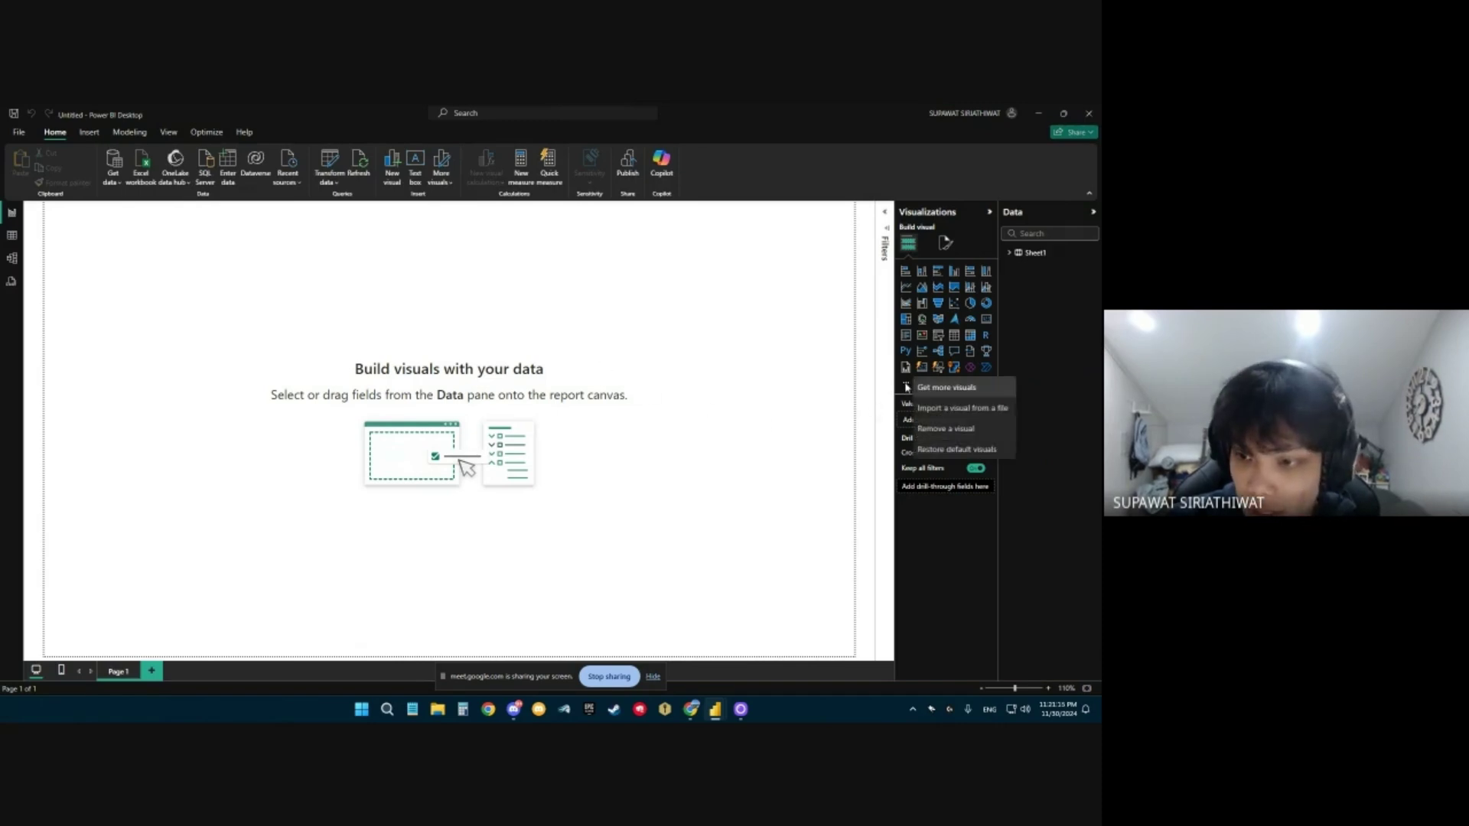
pyautogui.click(950, 388)
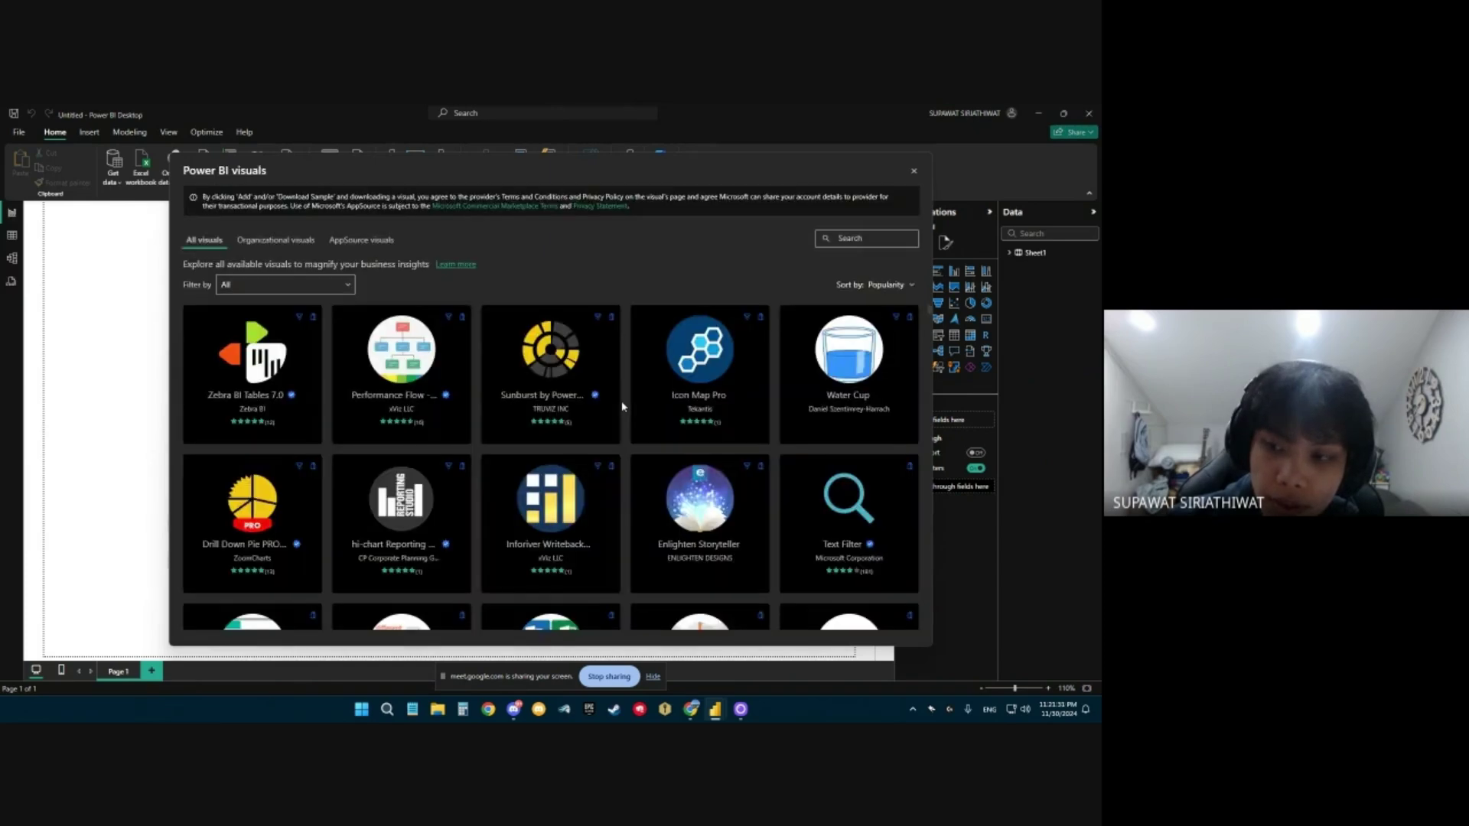
pyautogui.scroll(-4, 622, 409)
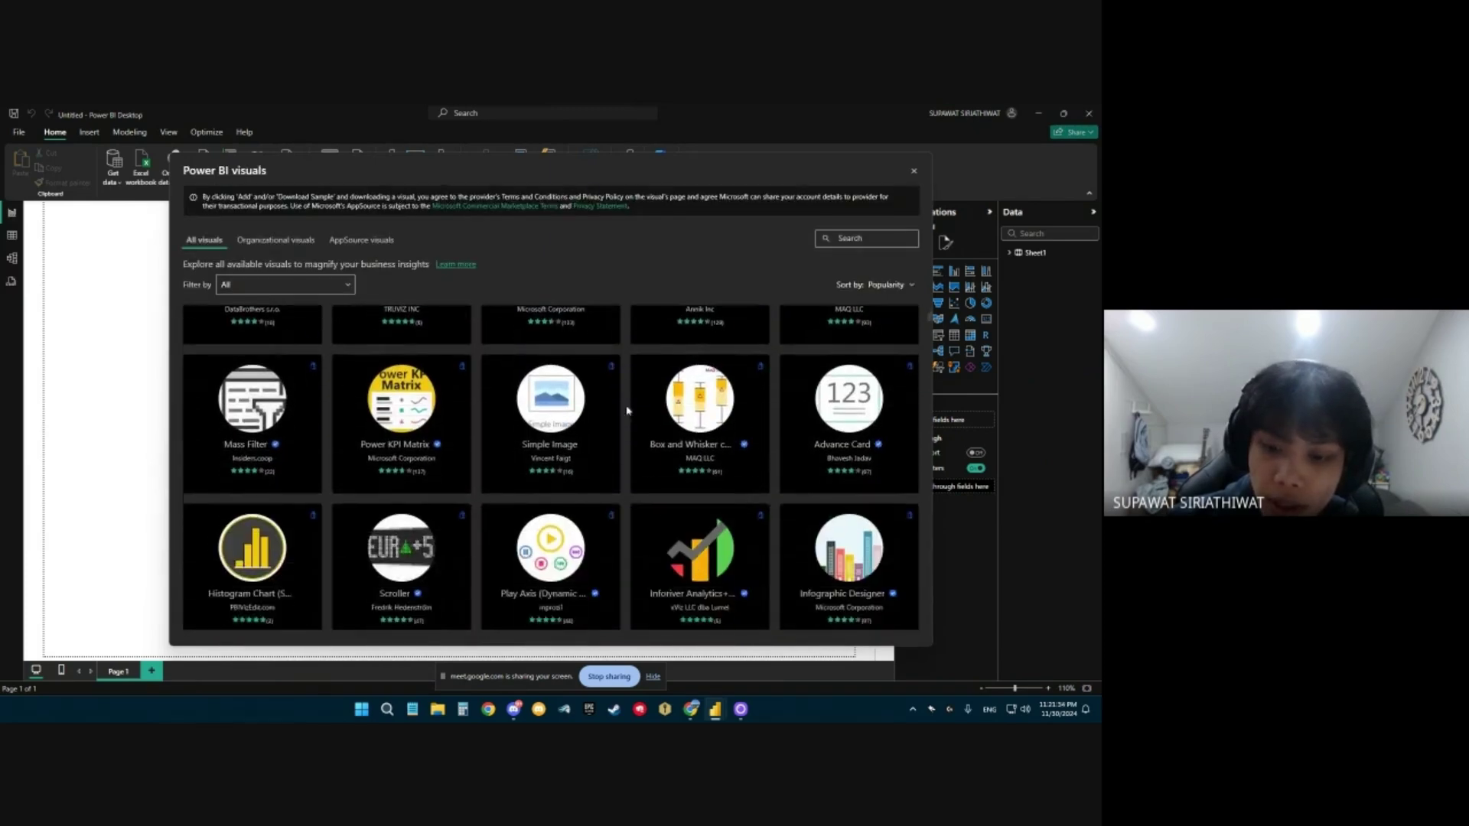
pyautogui.click(696, 417)
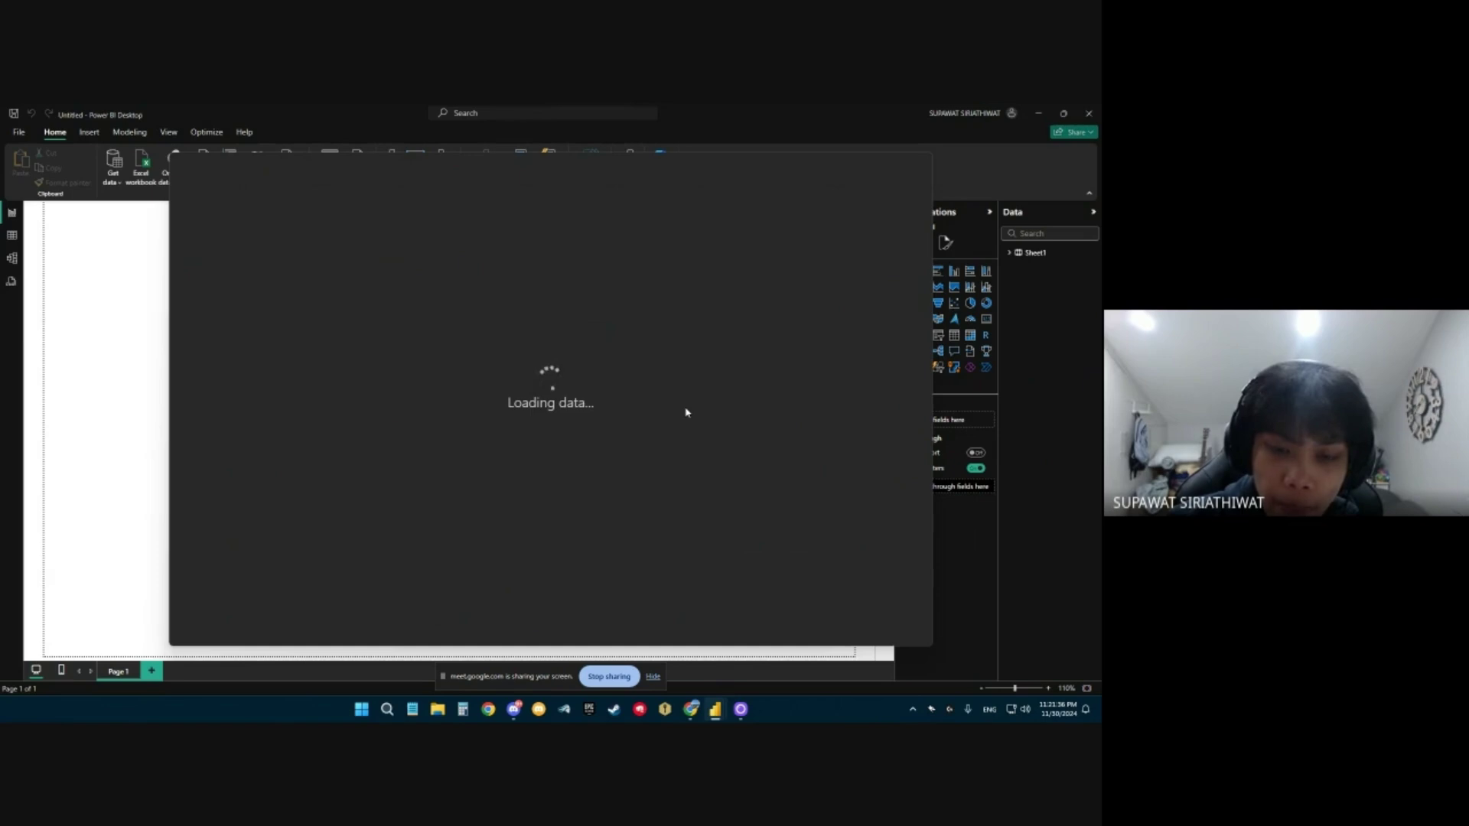